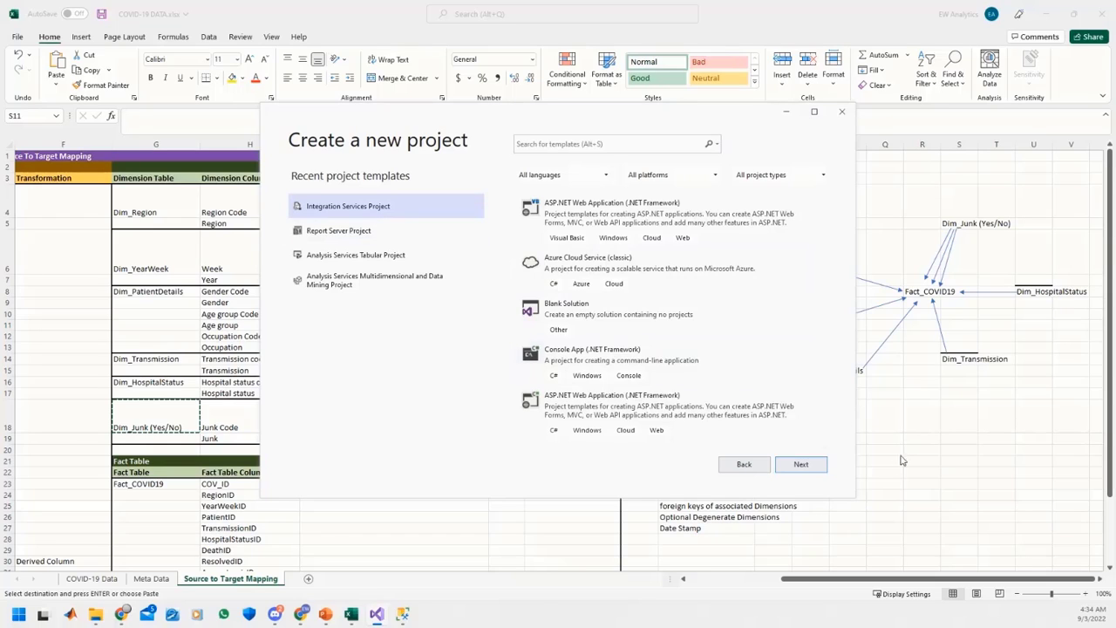
Choose the Integration Services Project template and name the new project COVID19 ETL.
click(801, 466)
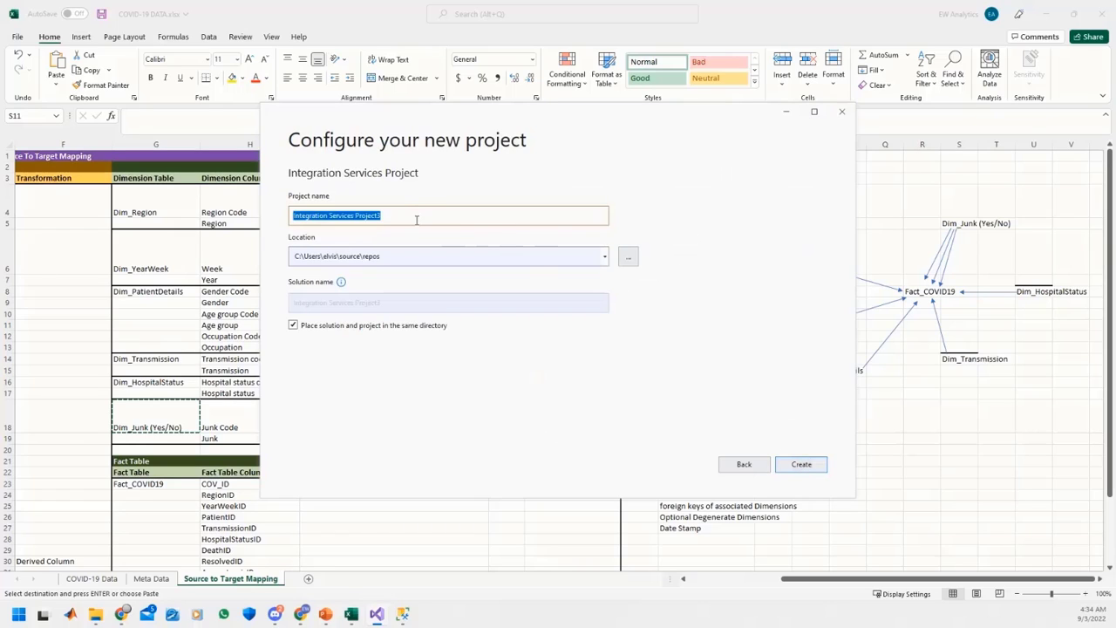
text(covid)
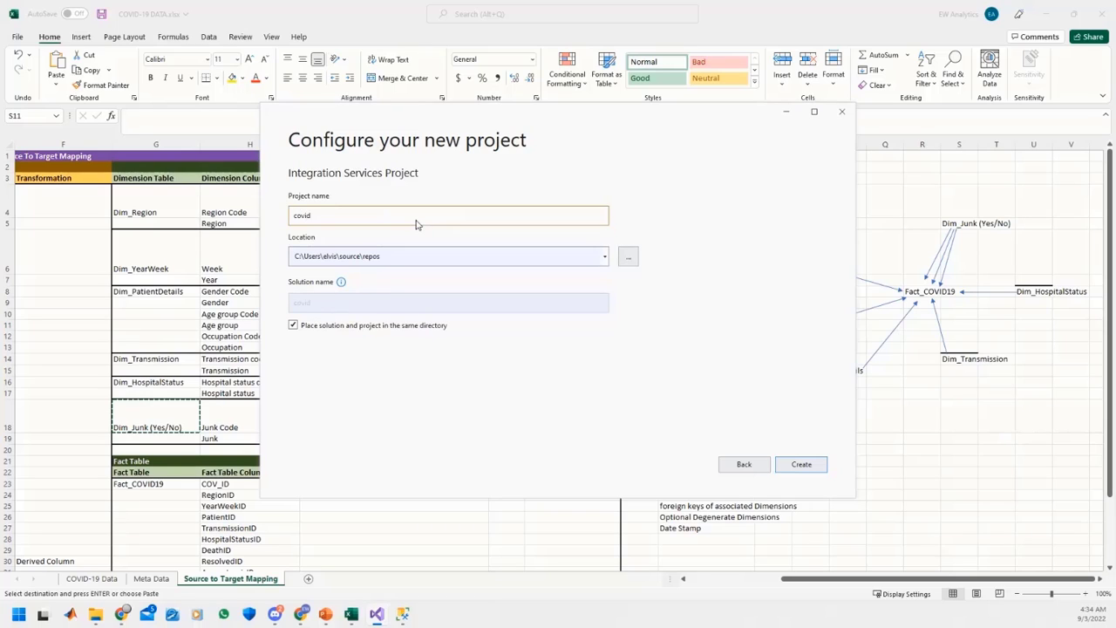
key(BackSpace)
key(BackSpace)
key(BackSpace)
key(BackSpace)
text(COVID19 ETL)
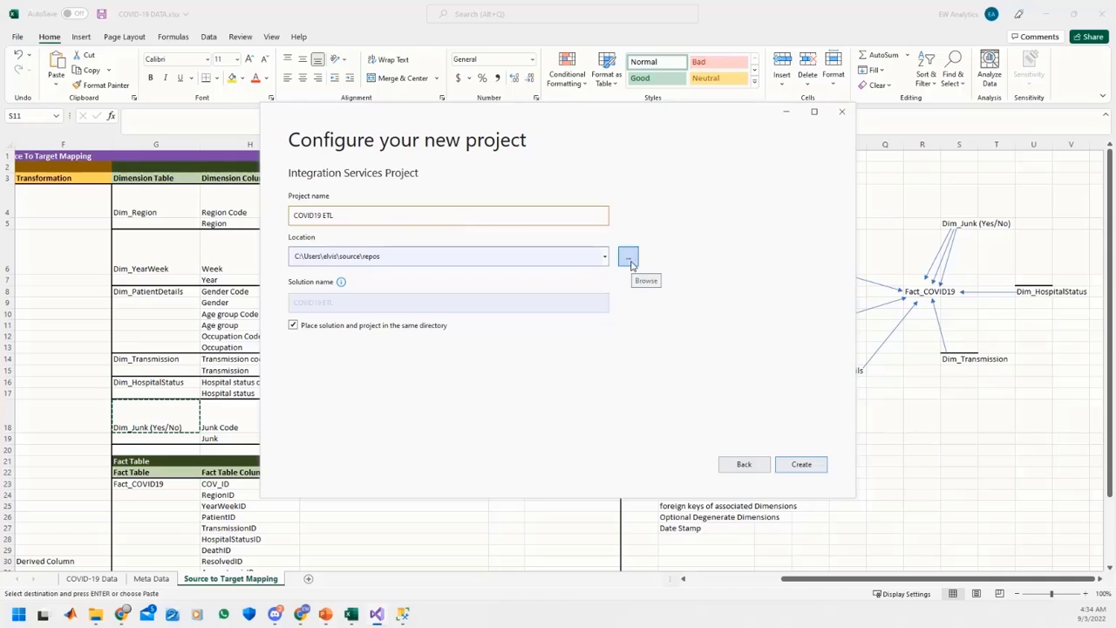
Set the project location to the ETL COVID folder on drive C and create the project.
click(630, 262)
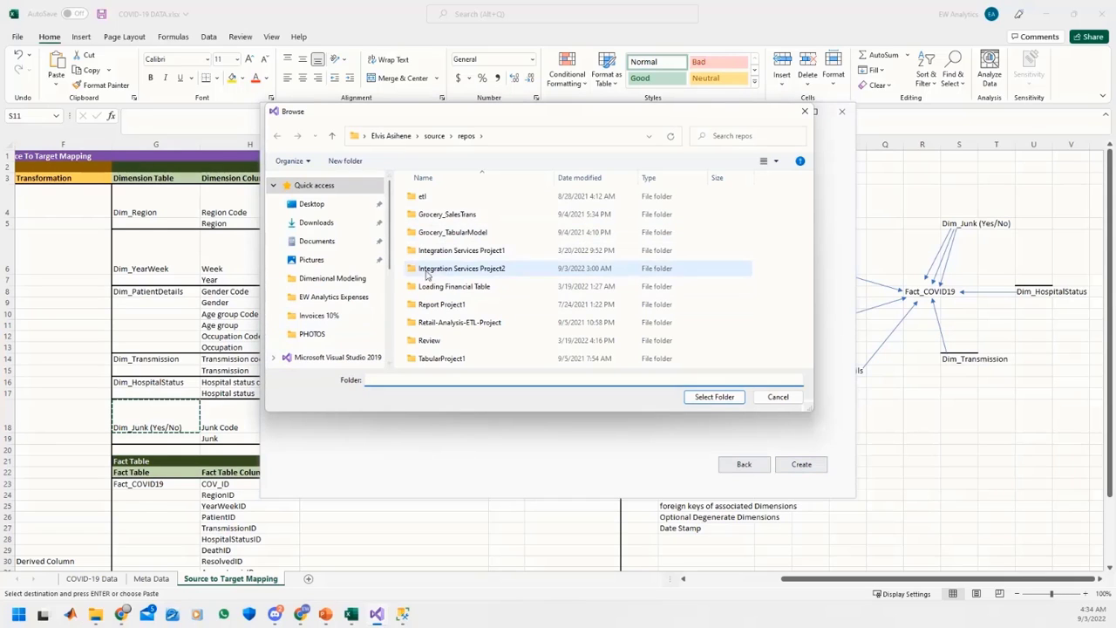
scroll(333, 299, down, 2)
scroll(334, 300, down, 5)
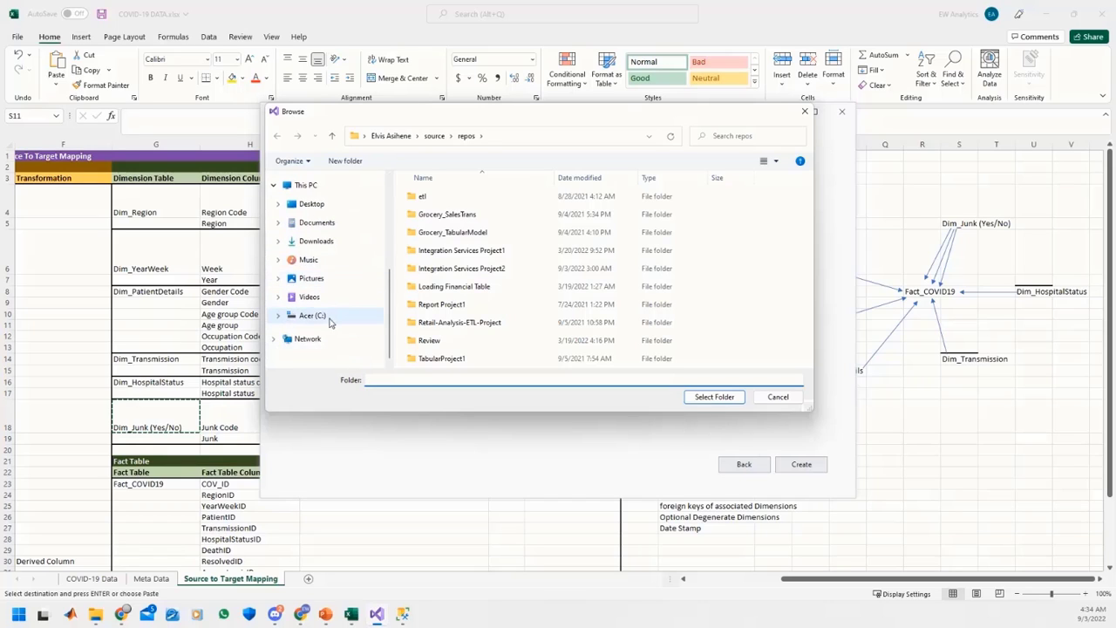
click(325, 316)
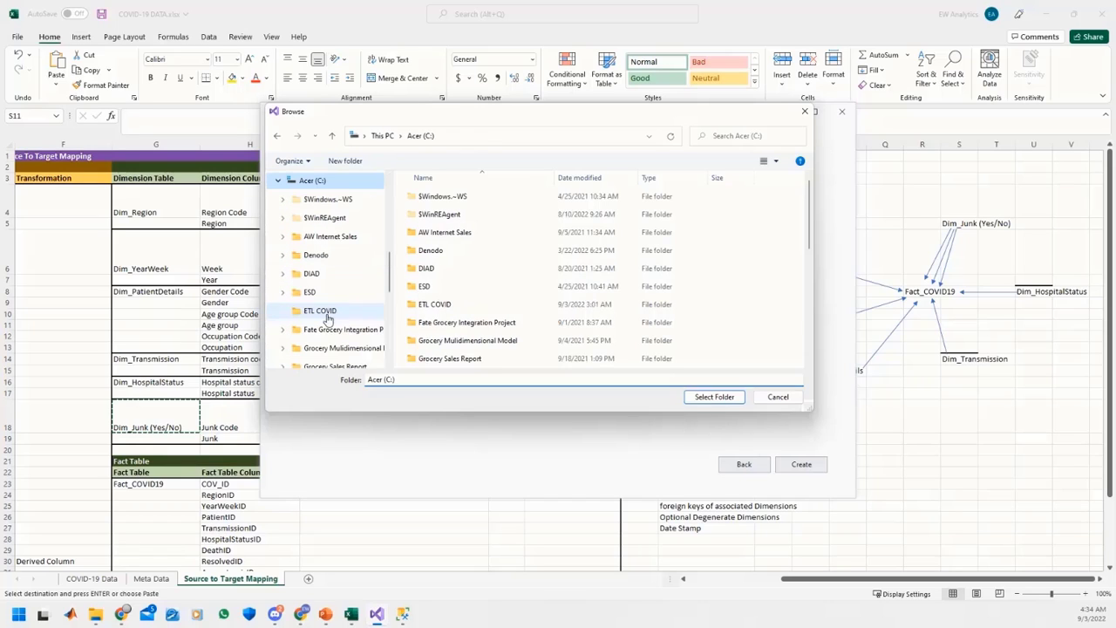
click(456, 307)
double_click(455, 307)
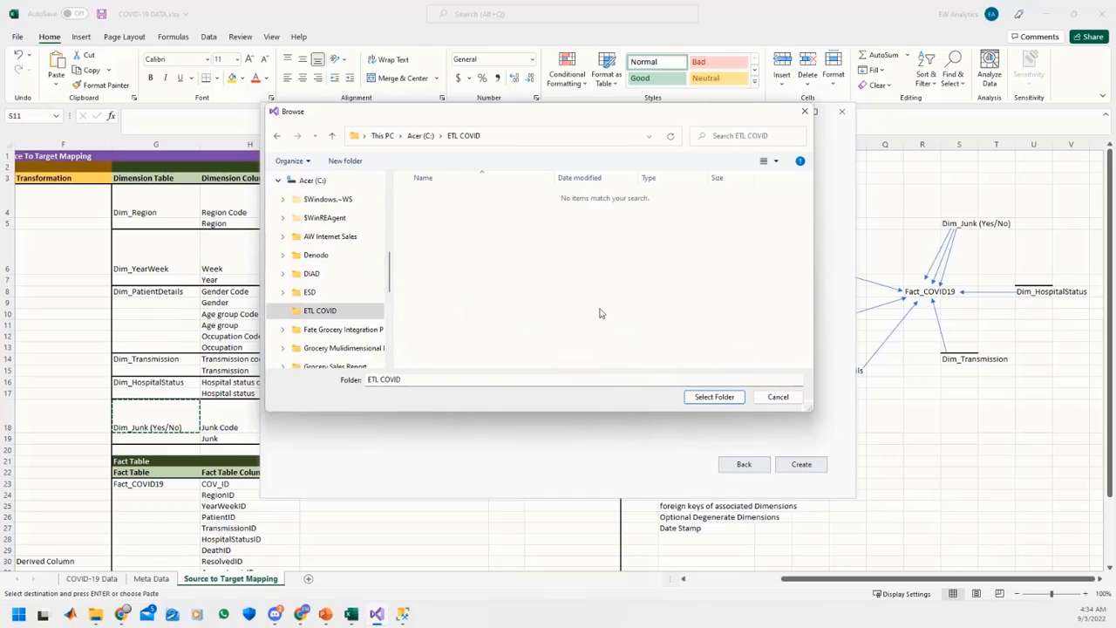
click(714, 398)
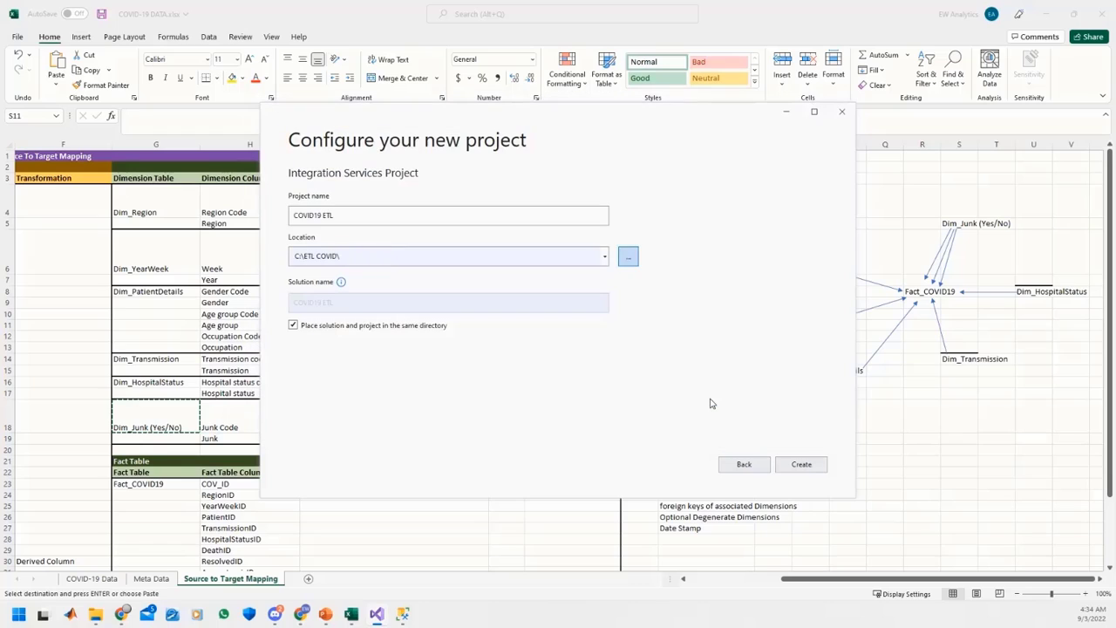
click(803, 465)
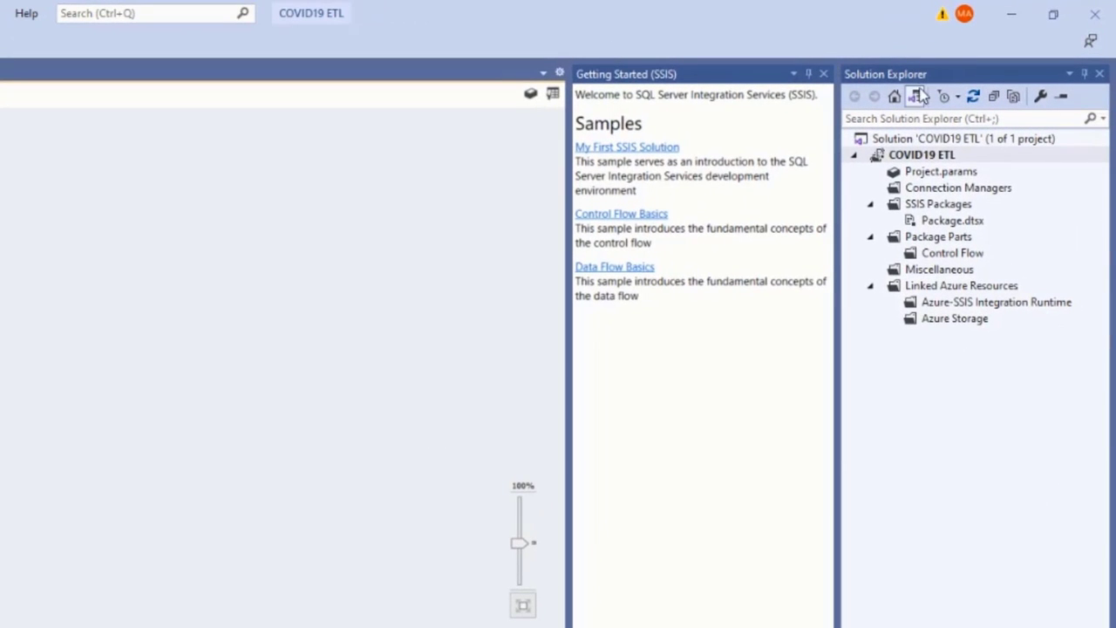
click(997, 190)
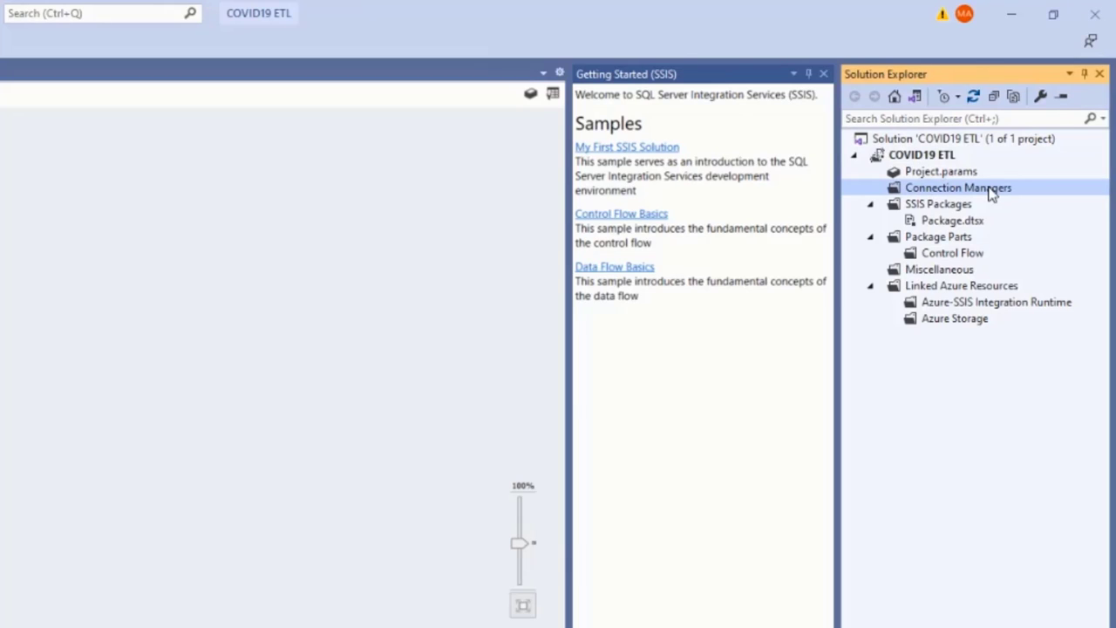
right_click(992, 194)
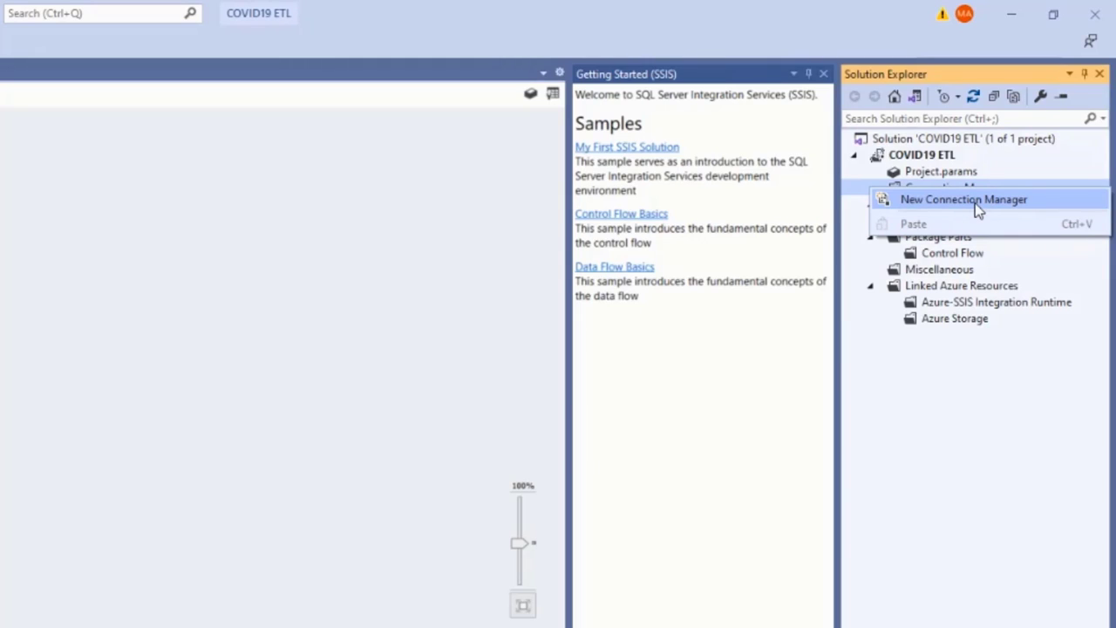
click(983, 355)
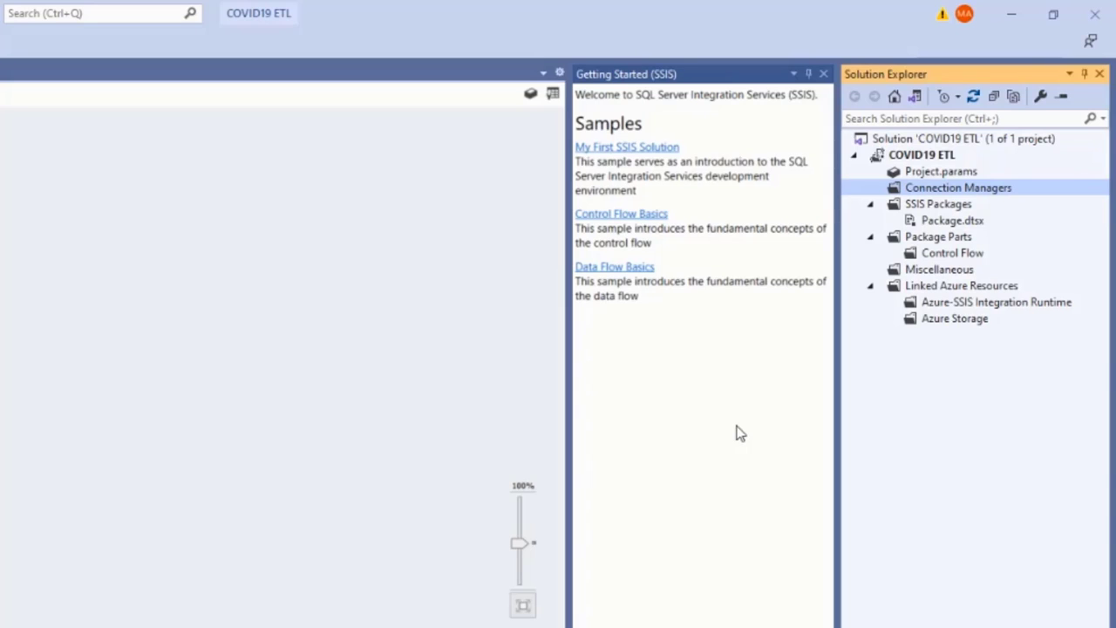
Rename the default SSIS package as COVID19_STAGIG_ETL.dtsx and reload all externally changed files.
click(955, 223)
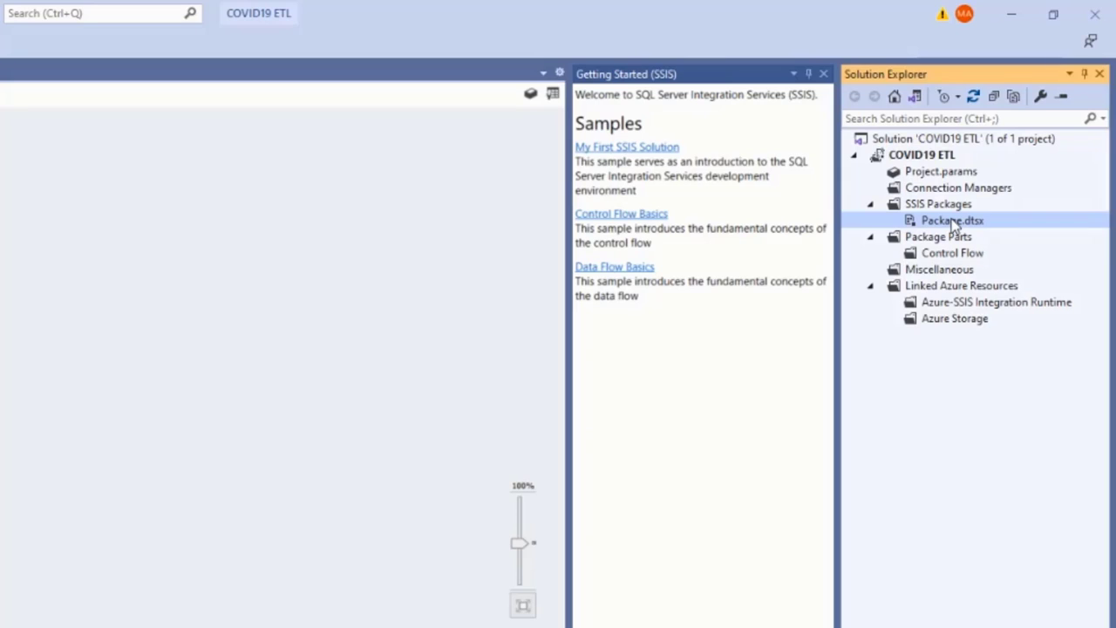
click(953, 221)
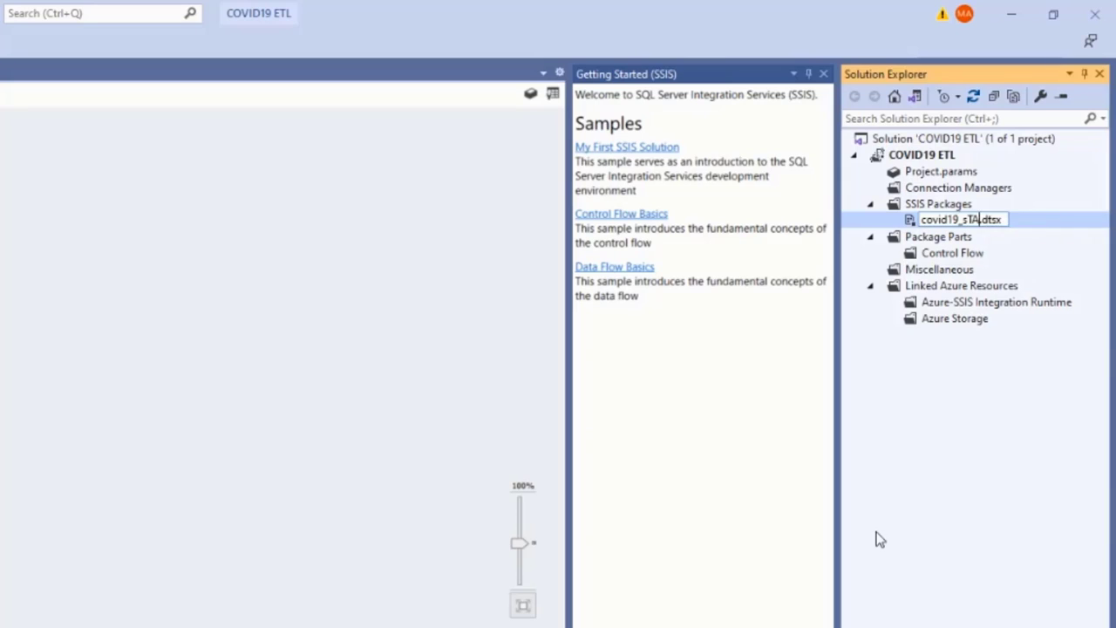
key(BackSpace)
text(CO)
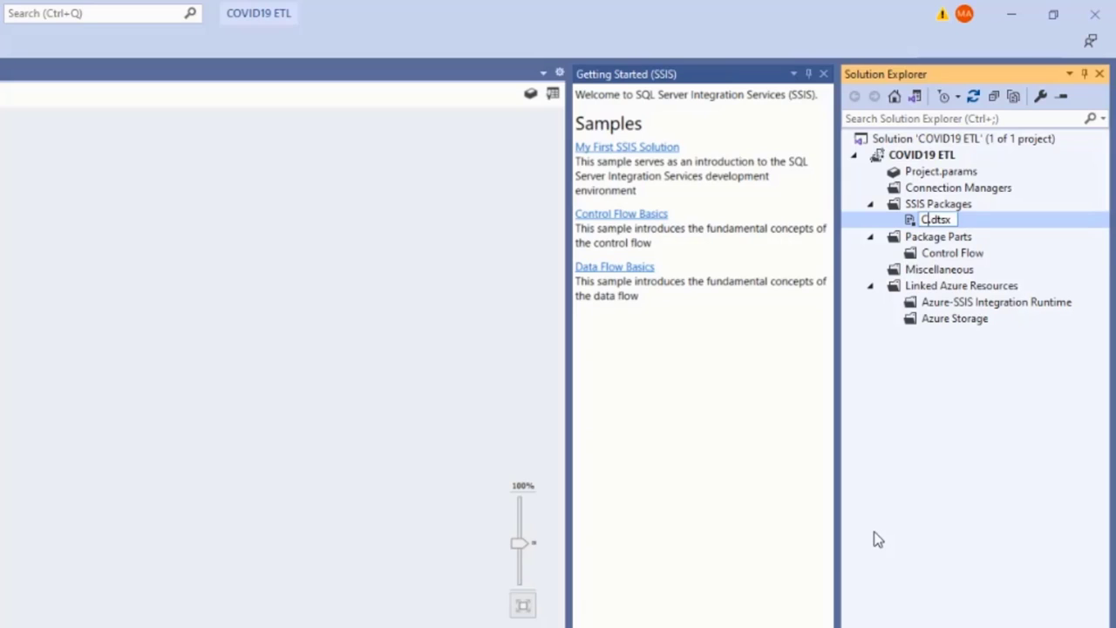
text(VID19_STA)
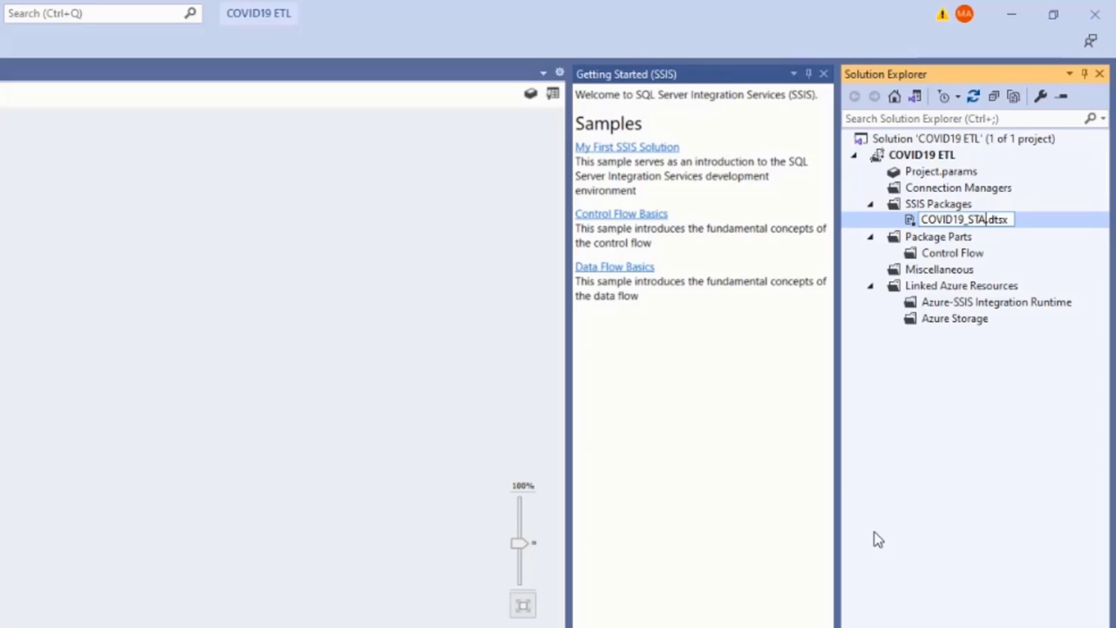
text(G)
text(IG)
text(_ETL)
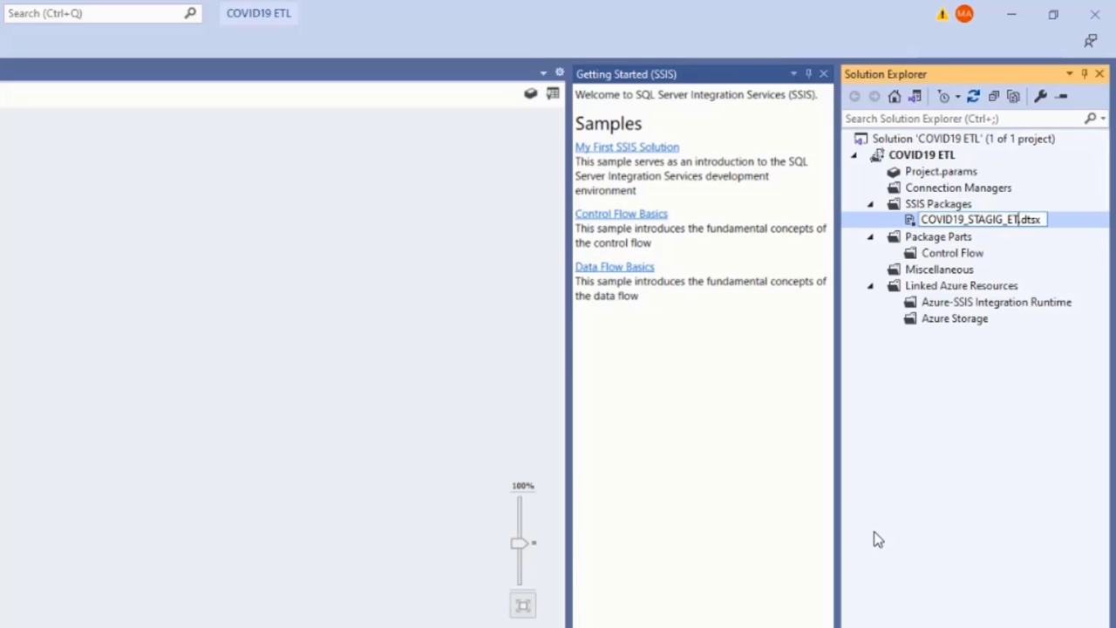
key(Return)
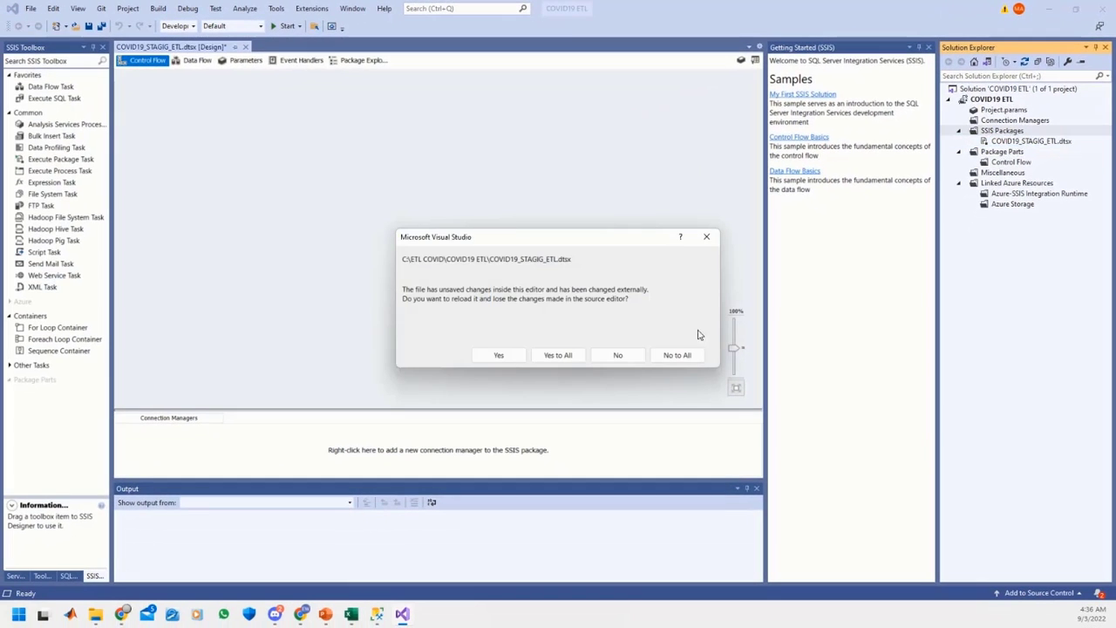
click(558, 354)
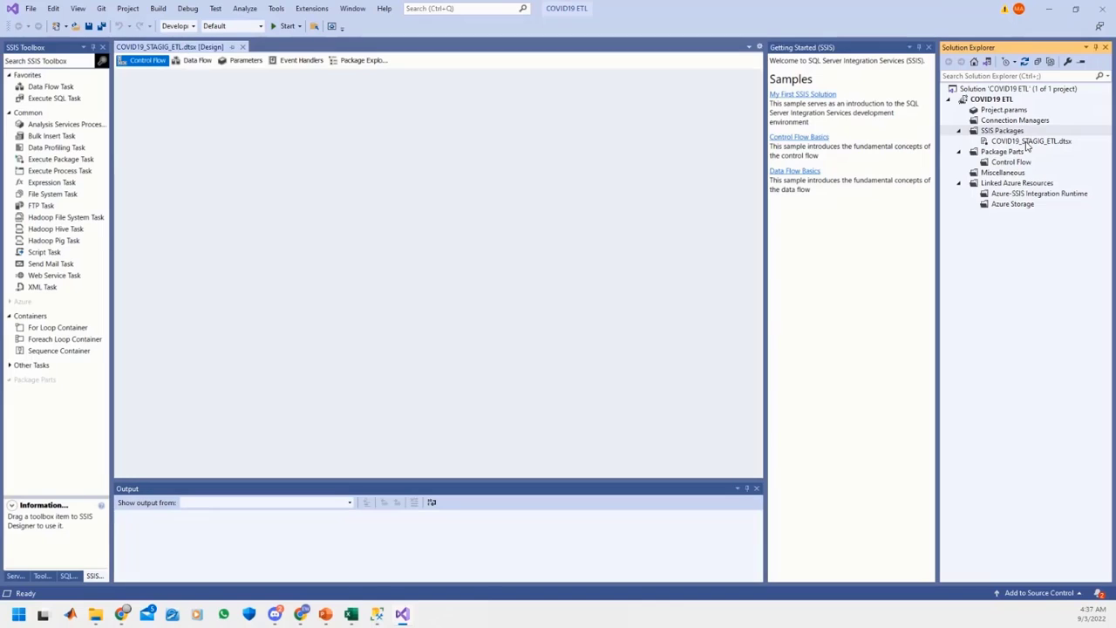
Add a Data Flow Task to the package's control flow and open its data flow for editing.
click(1027, 142)
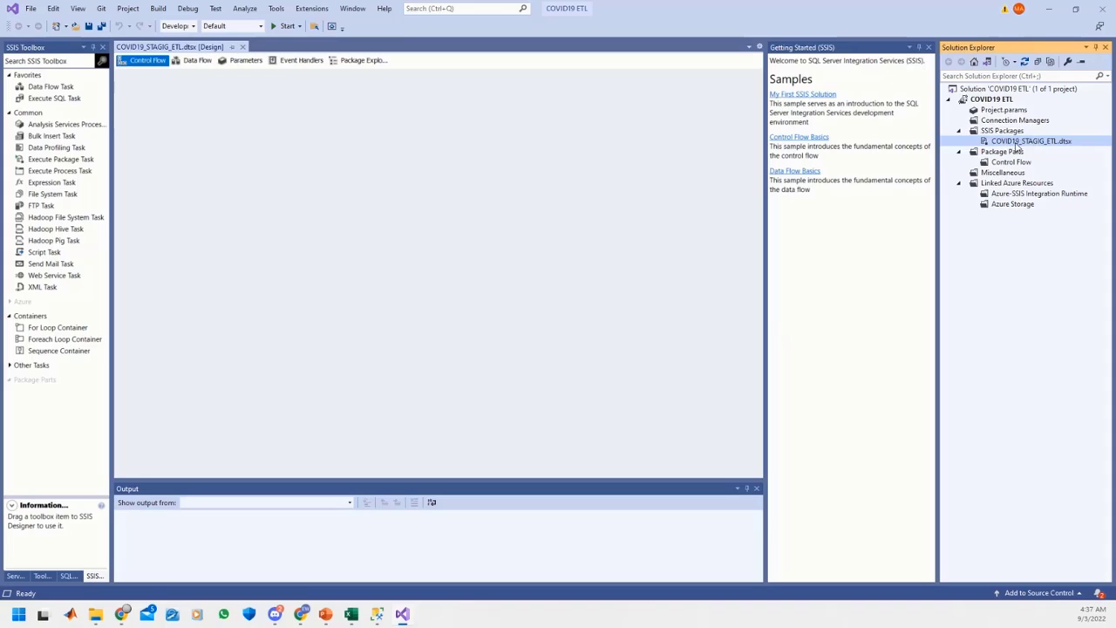
click(448, 137)
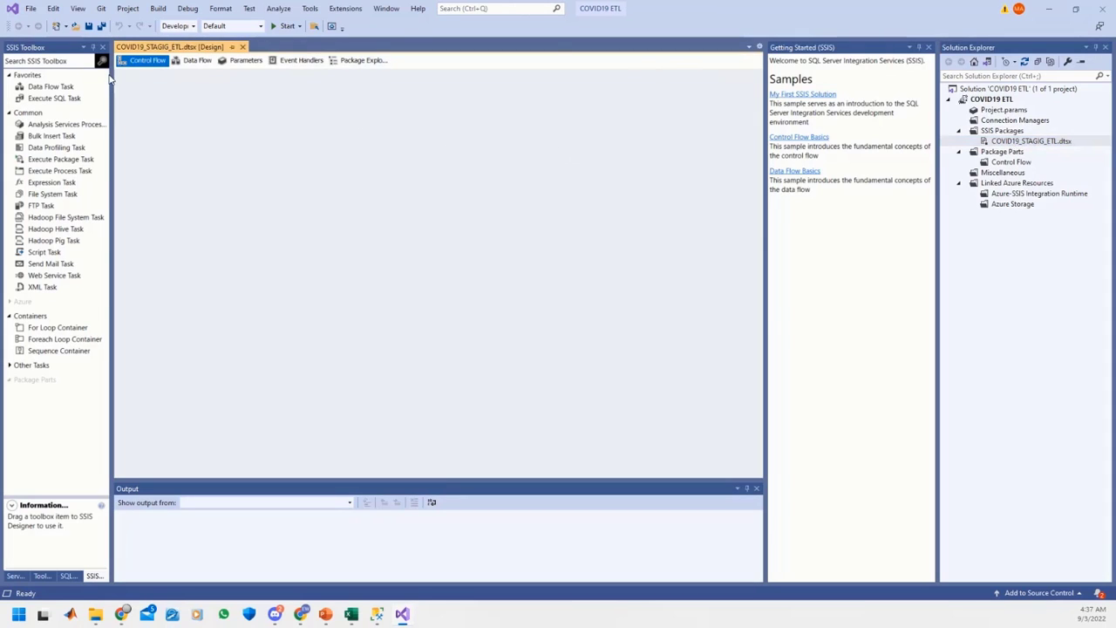
double_click(45, 92)
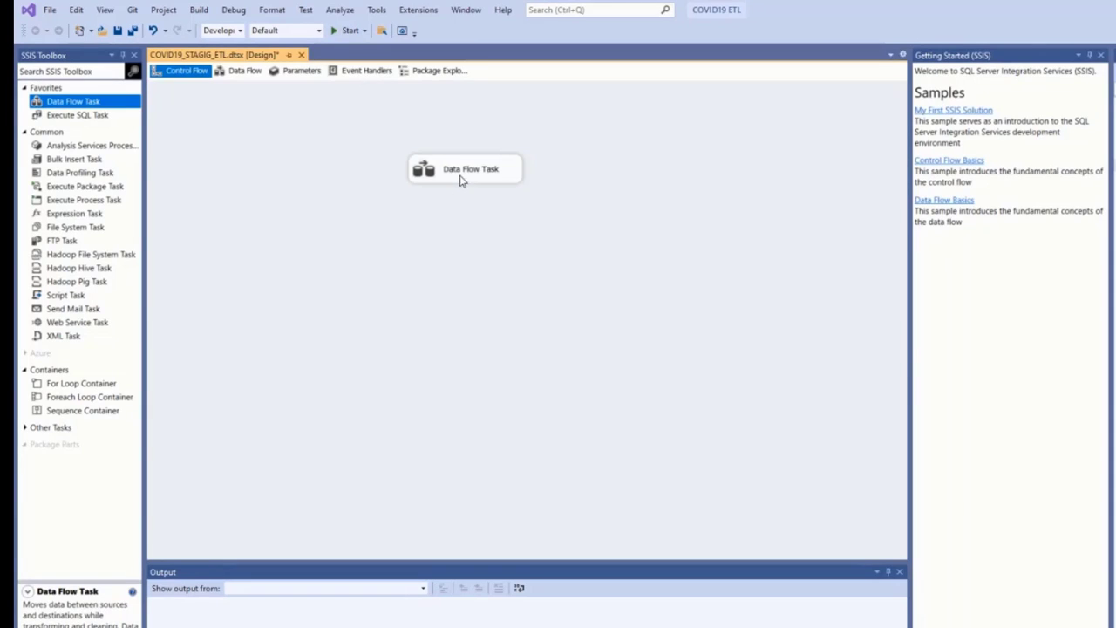
double_click(427, 173)
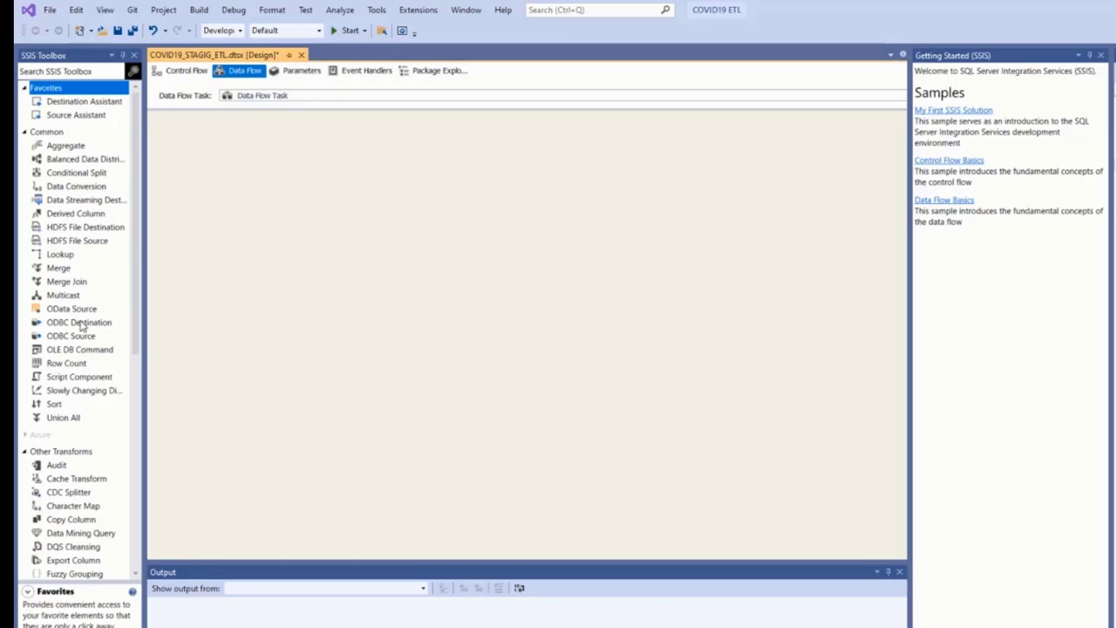
Place an Excel Source near the top centre of the empty data flow canvas.
click(137, 350)
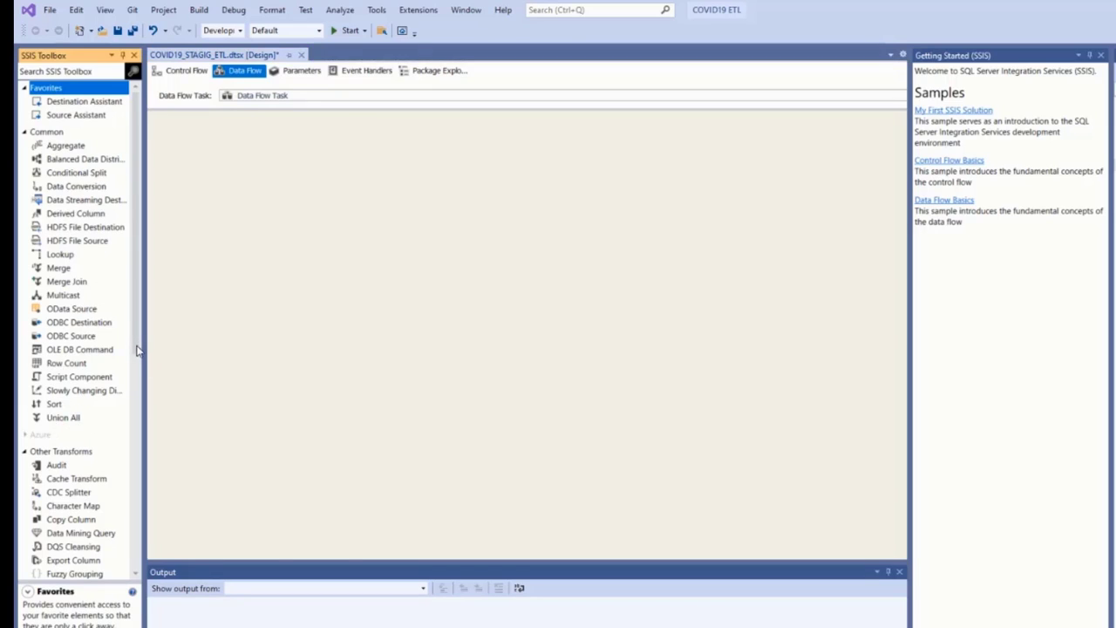
click(57, 465)
scroll(65, 457, down, 6)
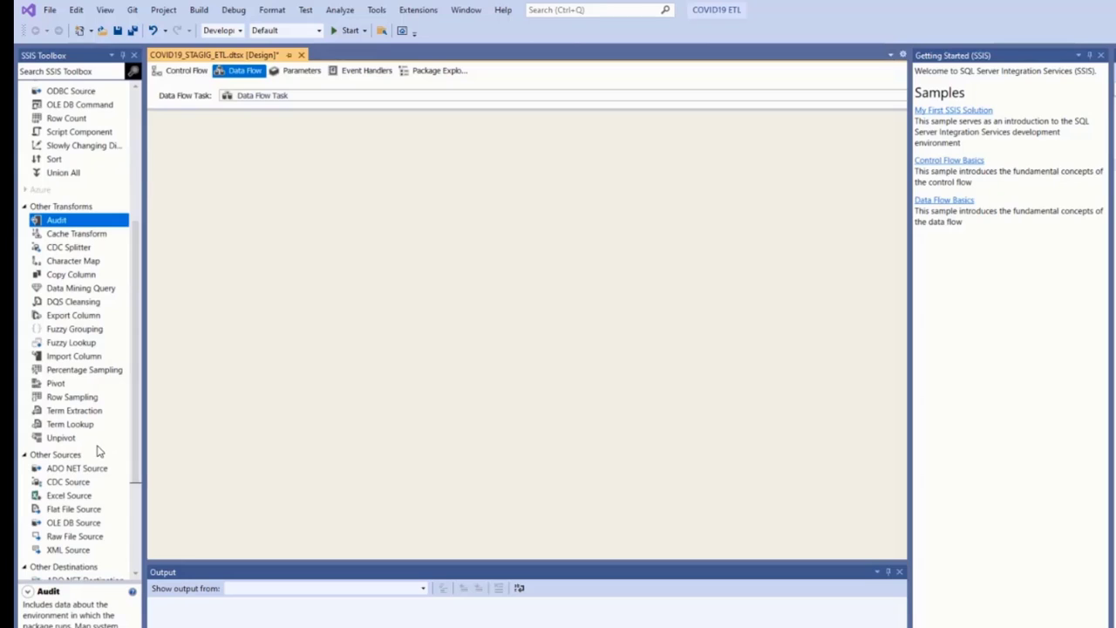
scroll(98, 451, down, 4)
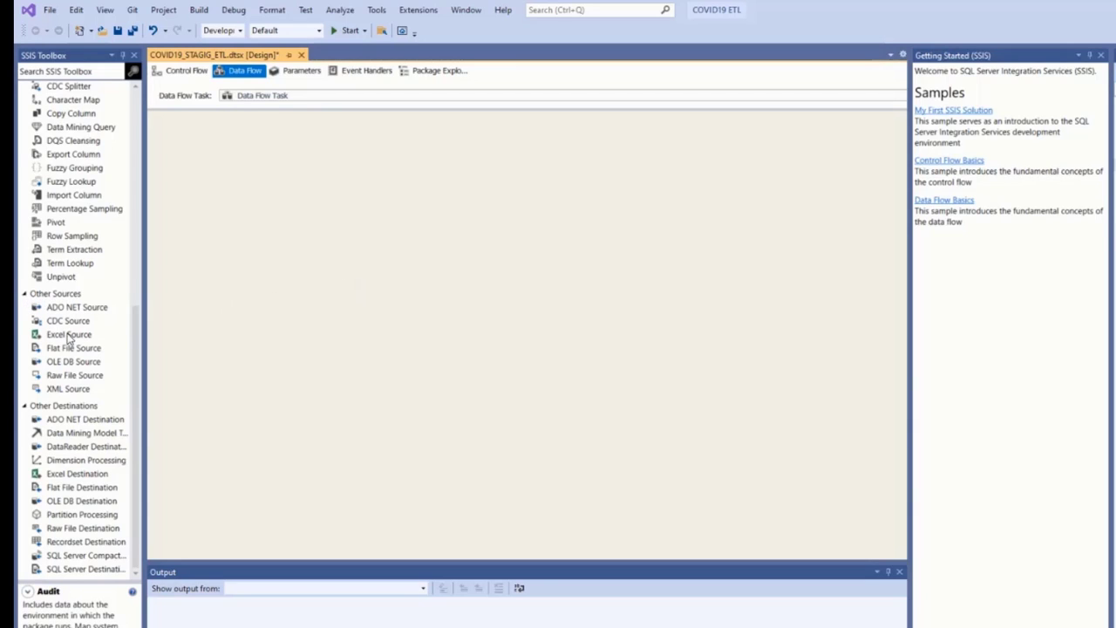
drag(68, 335, 399, 173)
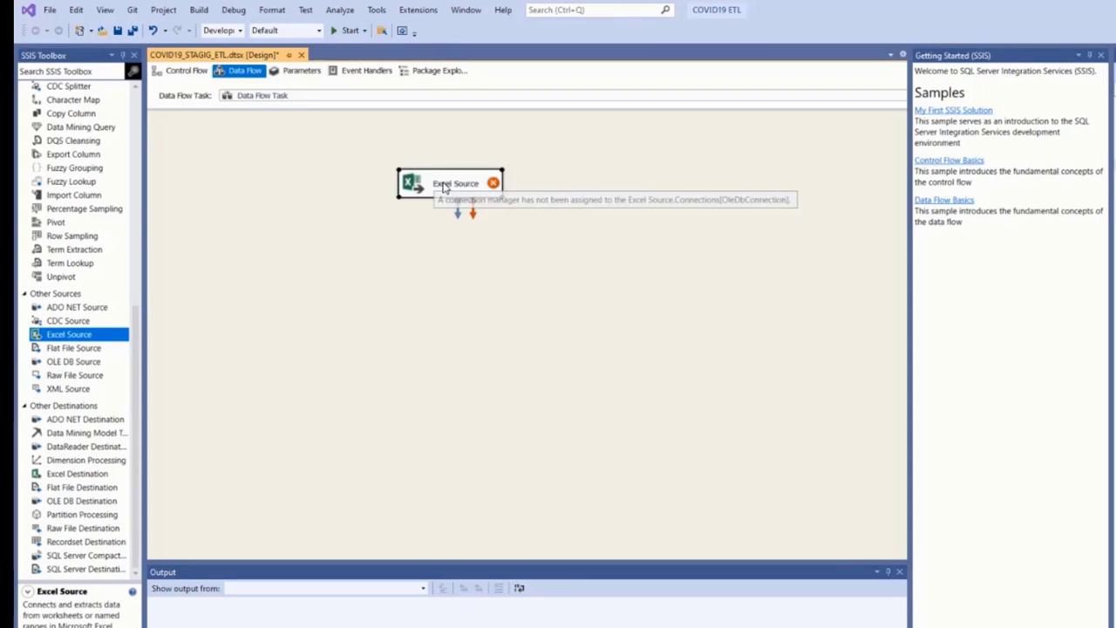
Rename the Excel Source as Extact COVID Data.
click(450, 185)
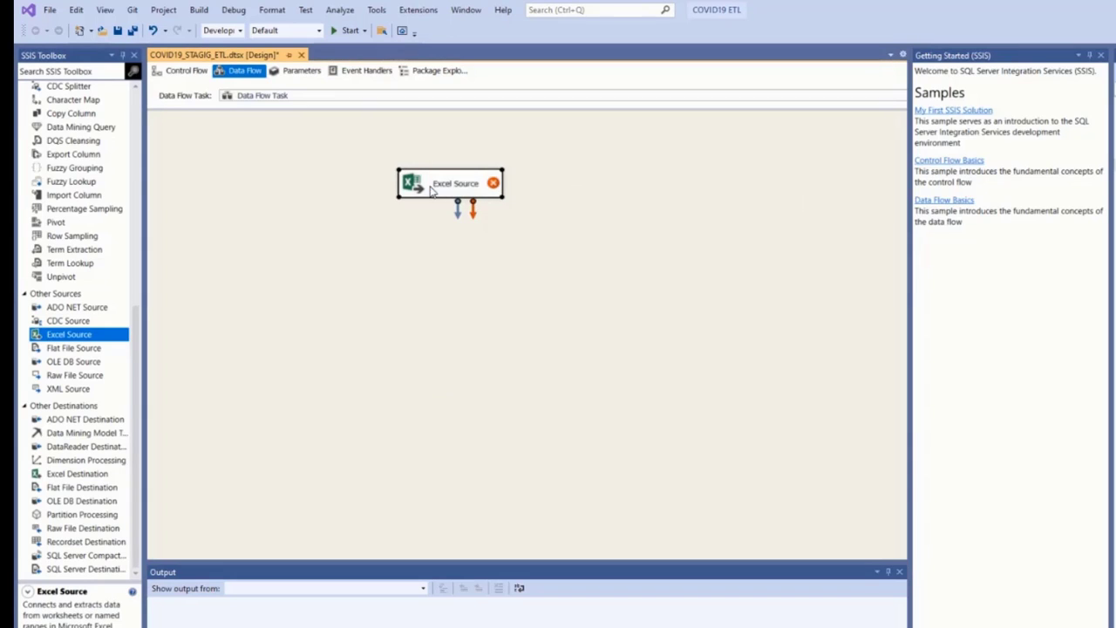
right_click(431, 187)
click(489, 360)
key(BackSpace)
text(eXACT)
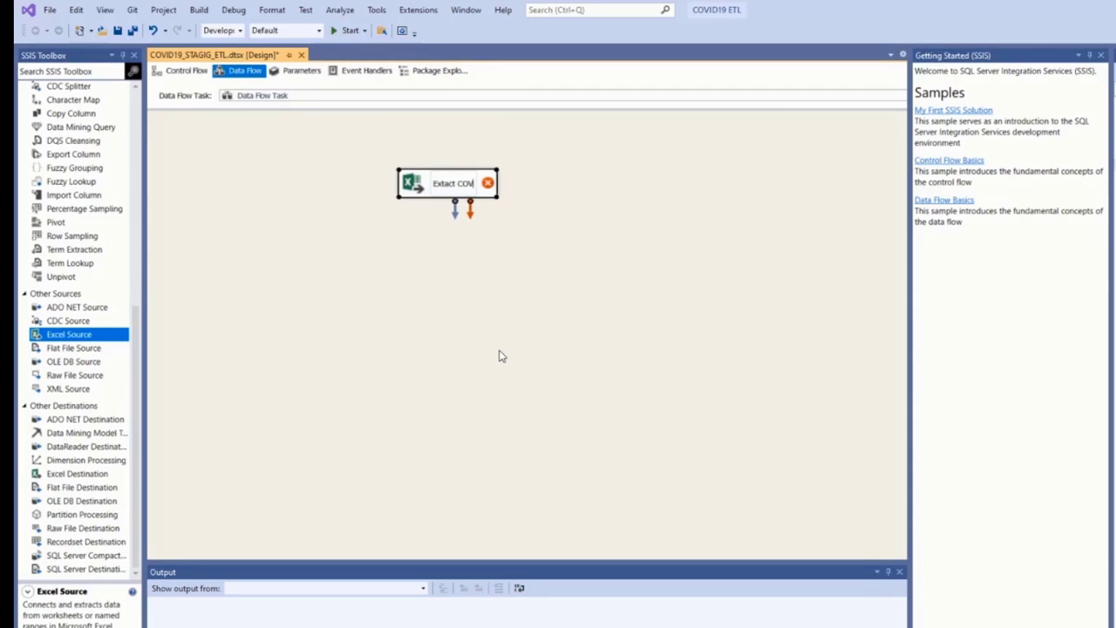
text(ID Data)
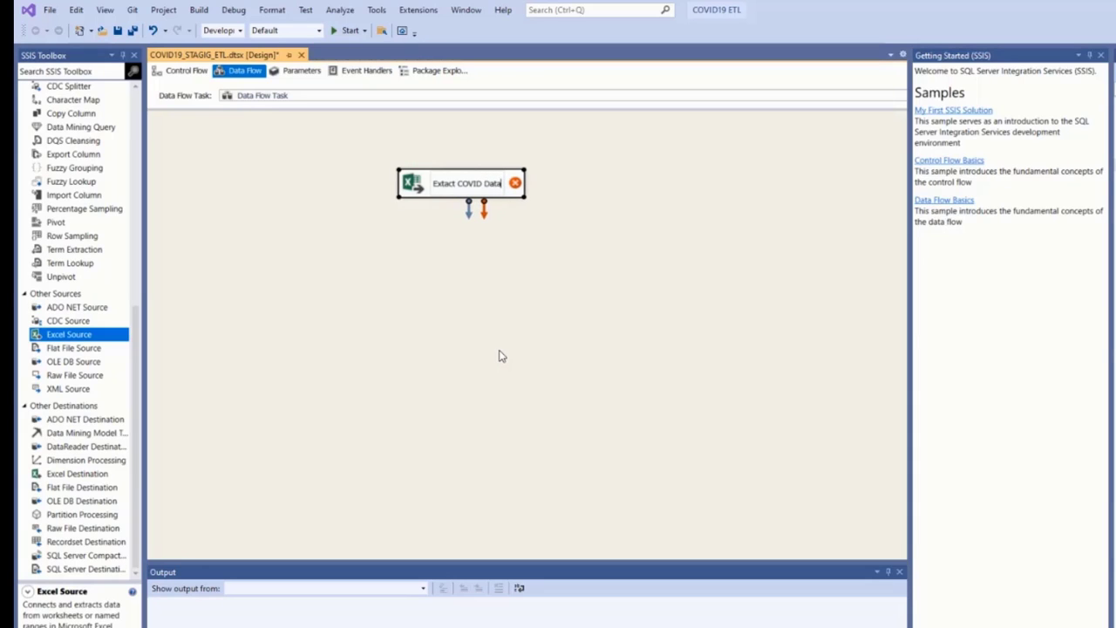
click(450, 387)
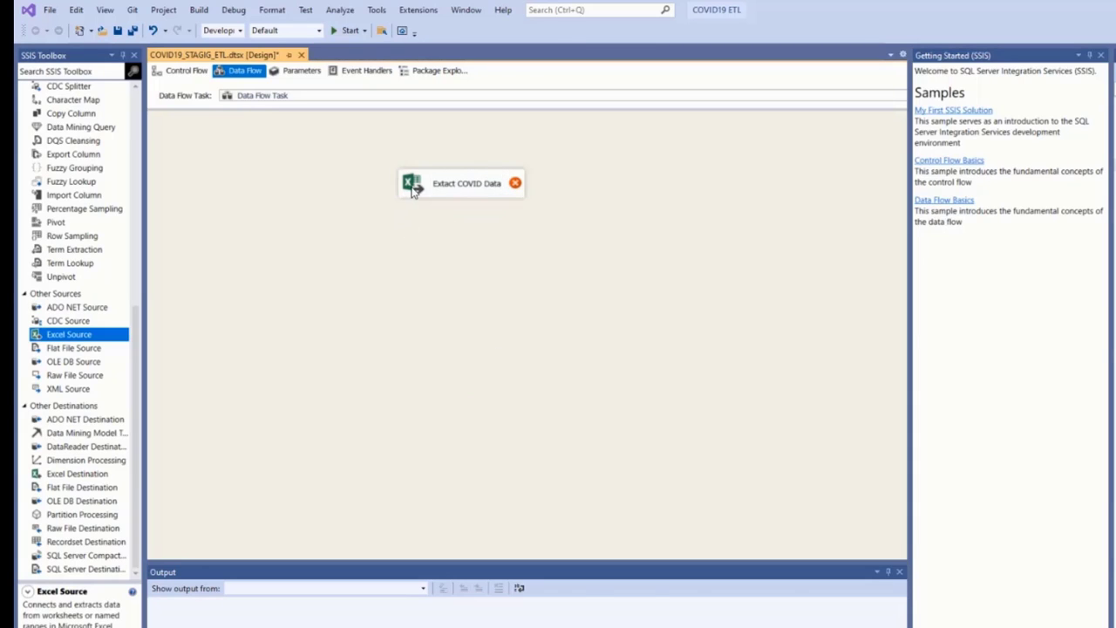
Edit the Extact COVID Data source and start a new Excel connection manager for it.
double_click(413, 188)
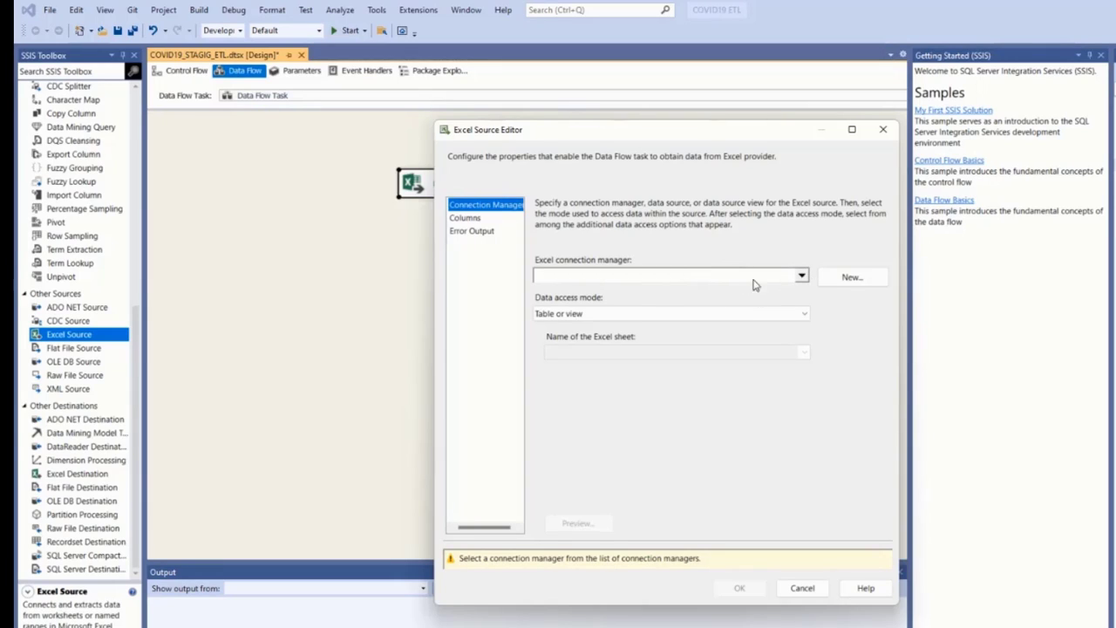
click(802, 278)
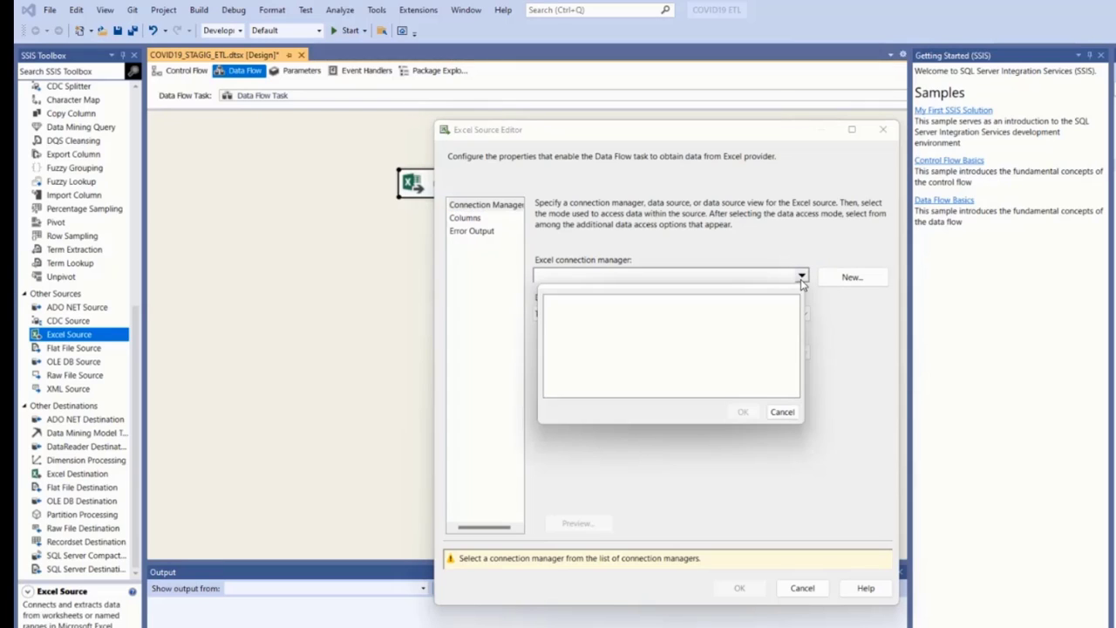
click(781, 415)
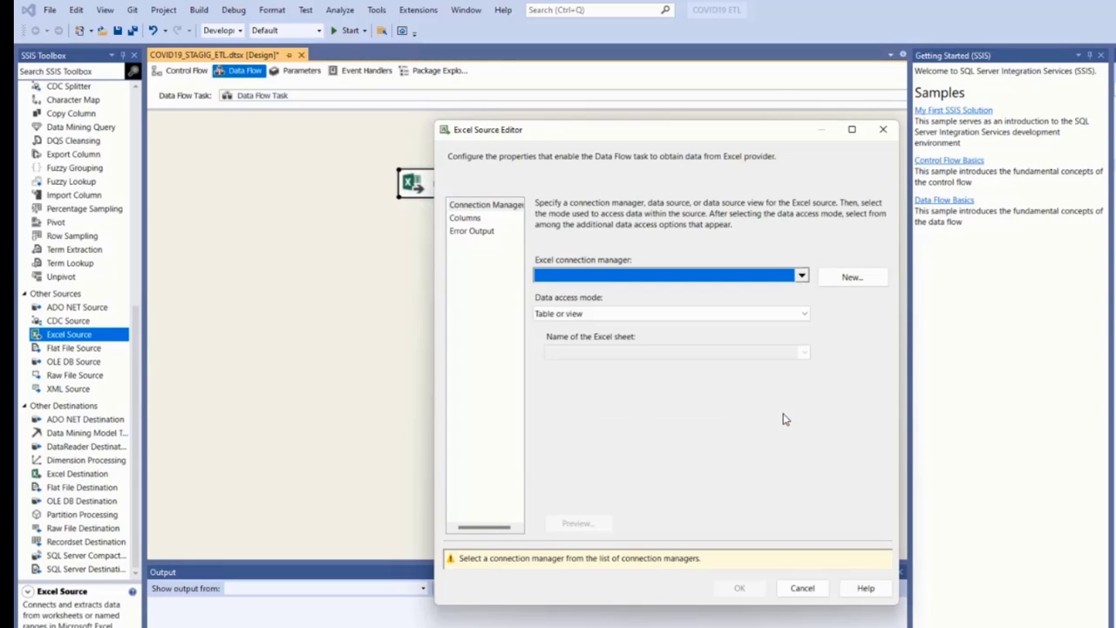
click(850, 279)
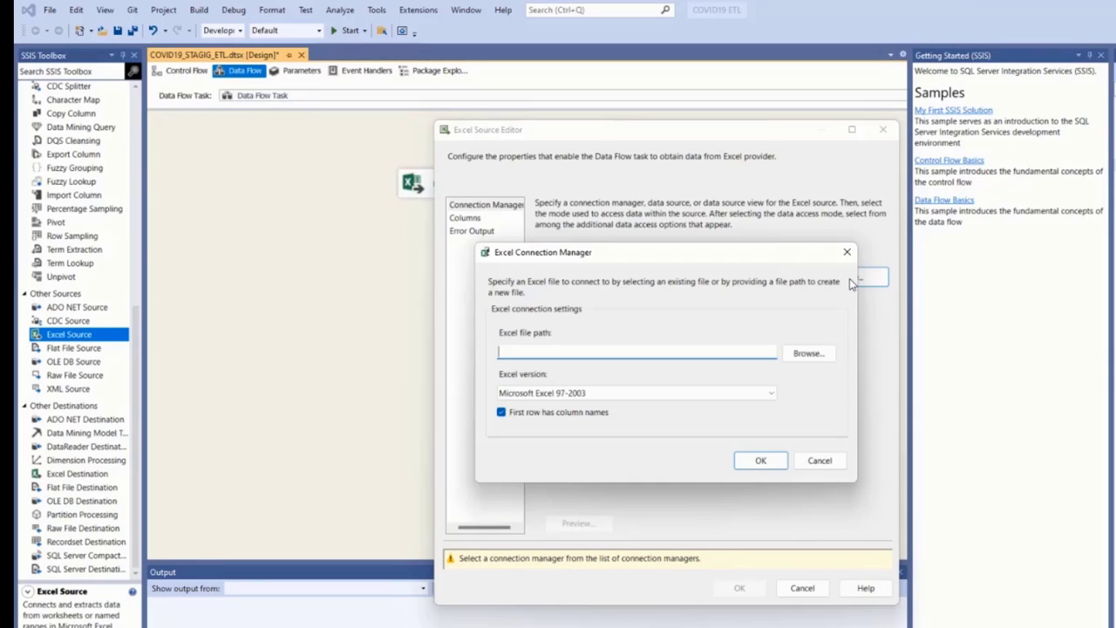
Set the connection's Excel file to COVID-19 DATA.xlsx from the Dimenional Modeling folder under Youtube Tutorials and accept the connection.
click(807, 355)
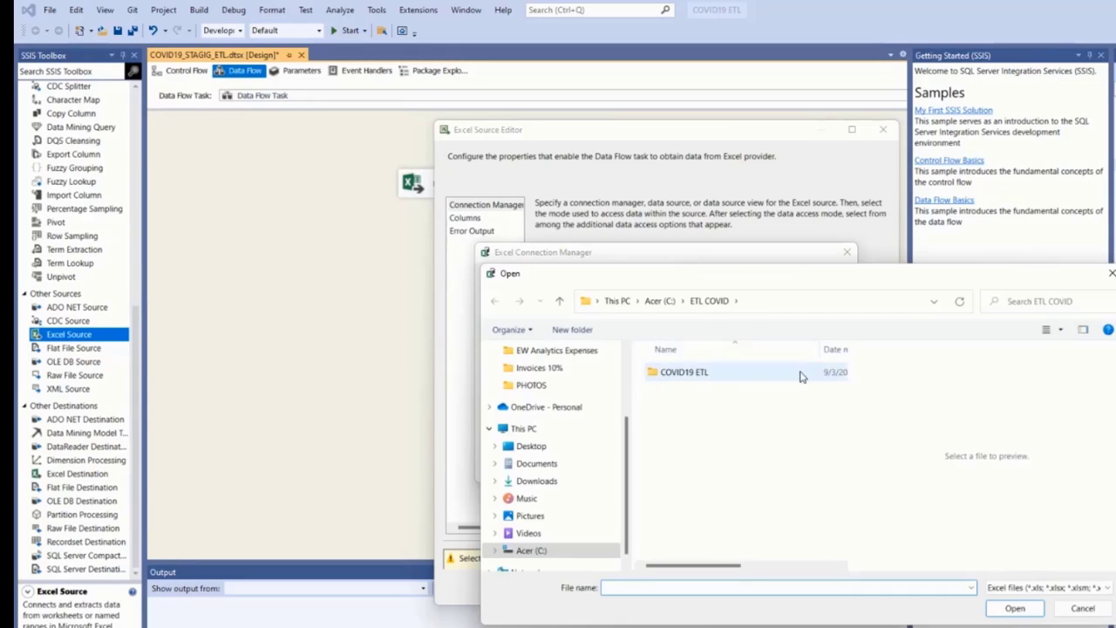
scroll(590, 399, up, 3)
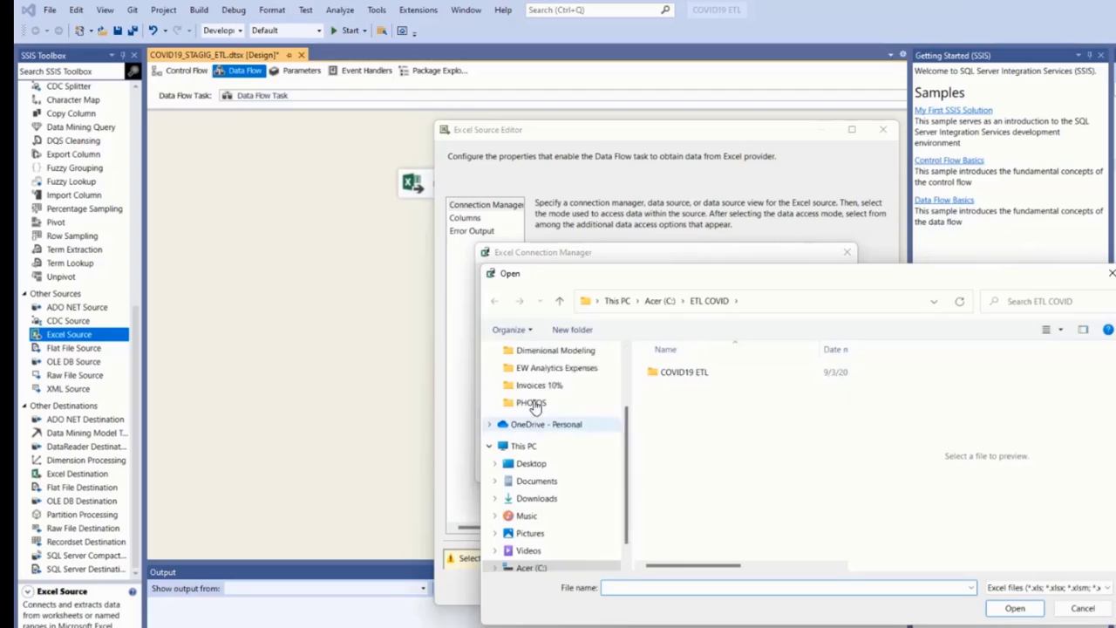
scroll(556, 417, up, 1)
click(536, 406)
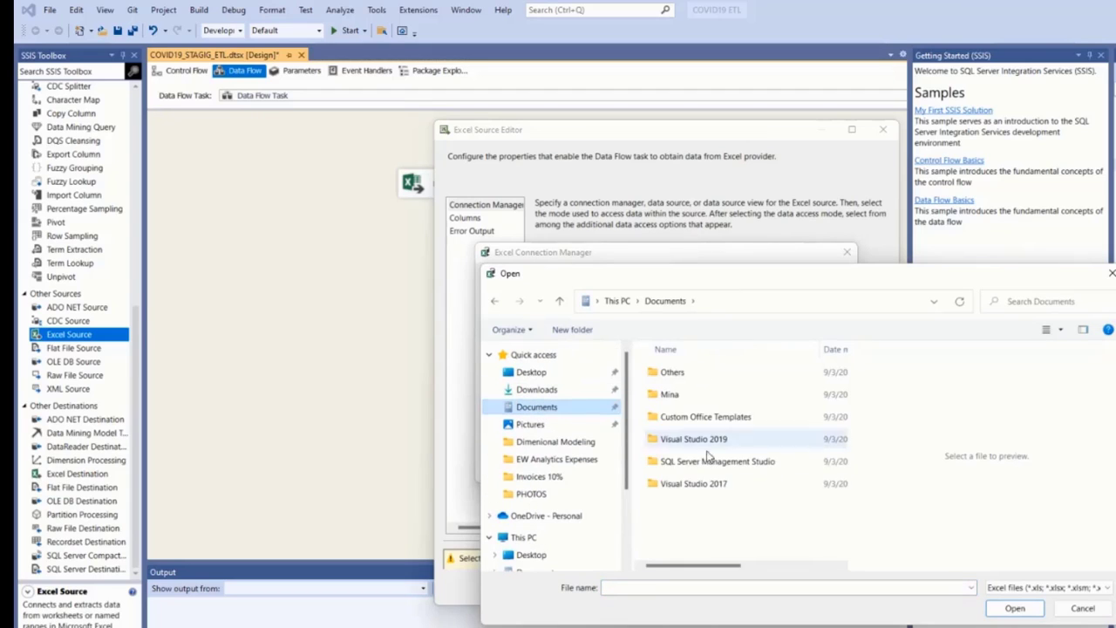
double_click(670, 395)
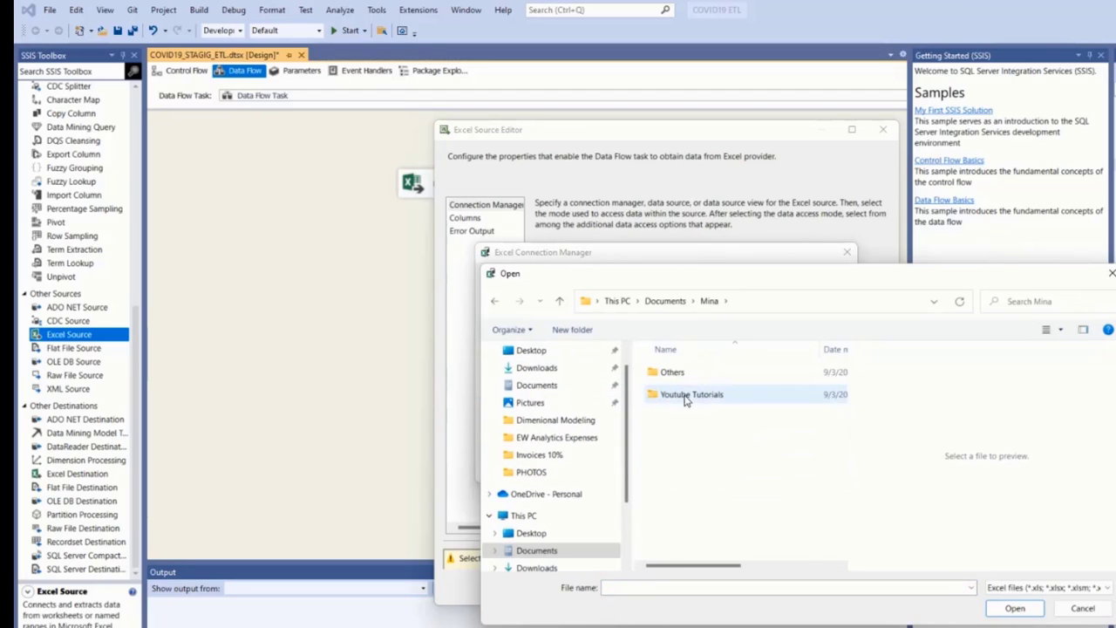
double_click(688, 397)
double_click(696, 376)
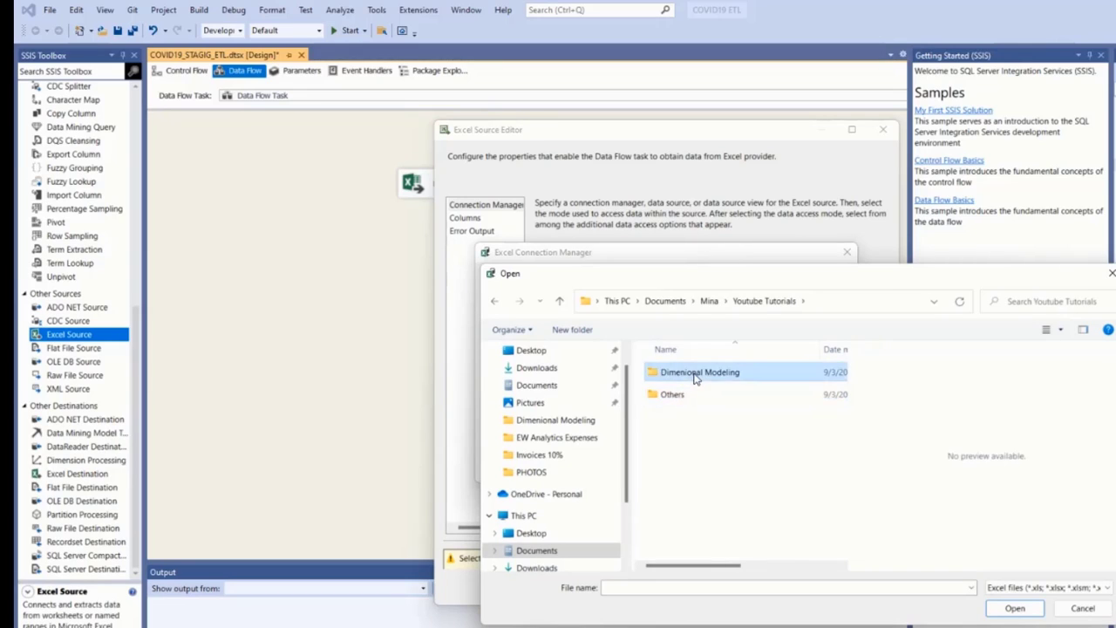
click(706, 394)
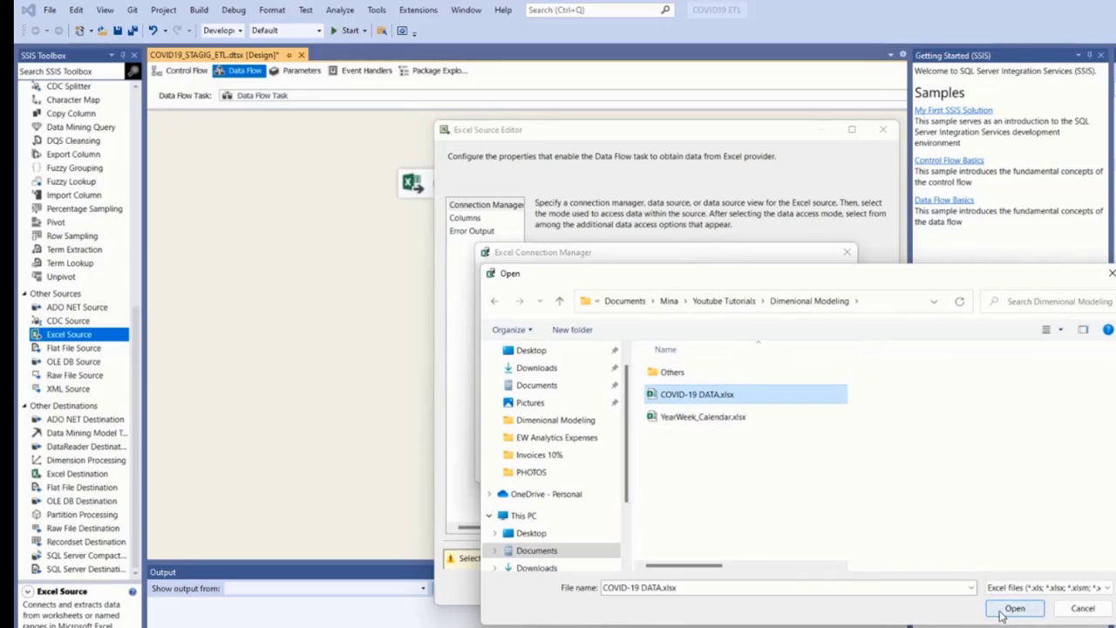
click(1015, 608)
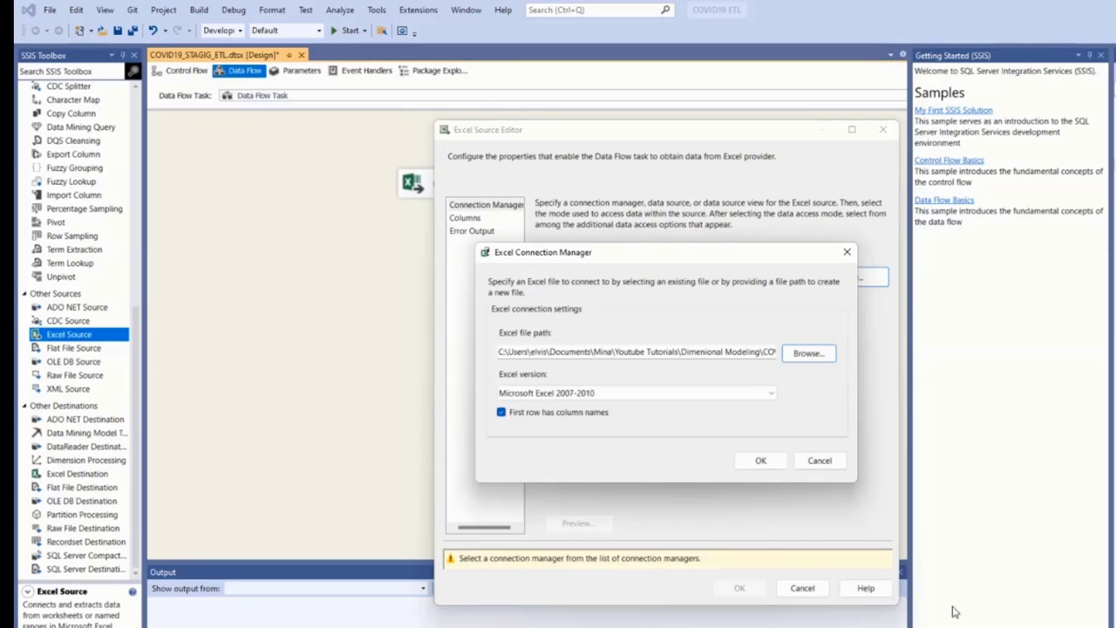
click(768, 462)
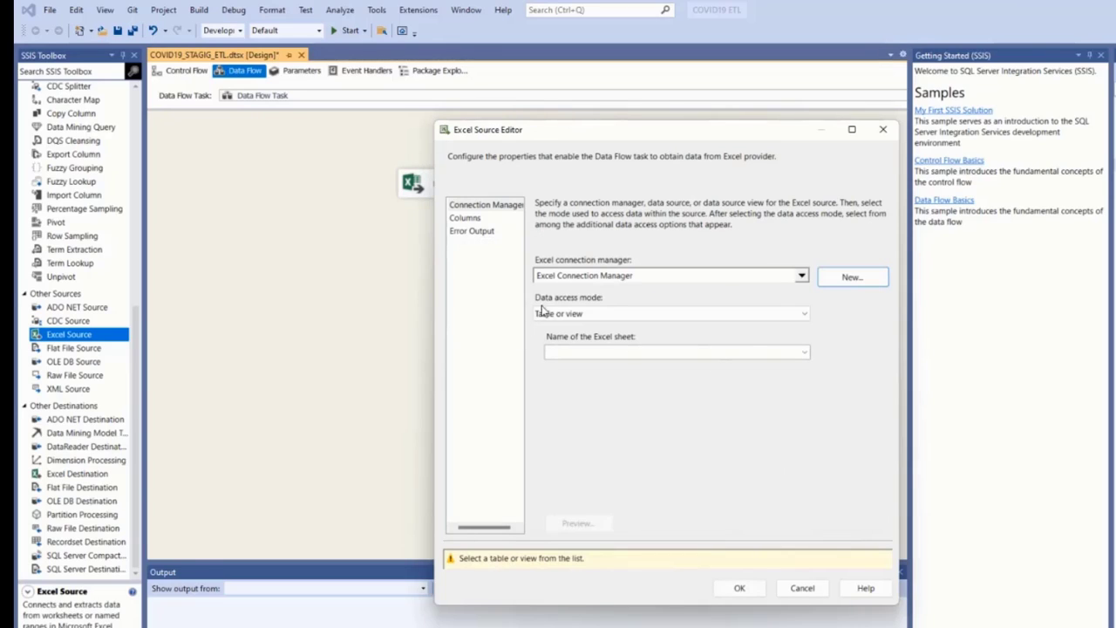
Review the source's data access modes and switch briefly to Excel to look at the workbook's COVID-19 Data sheet.
click(804, 314)
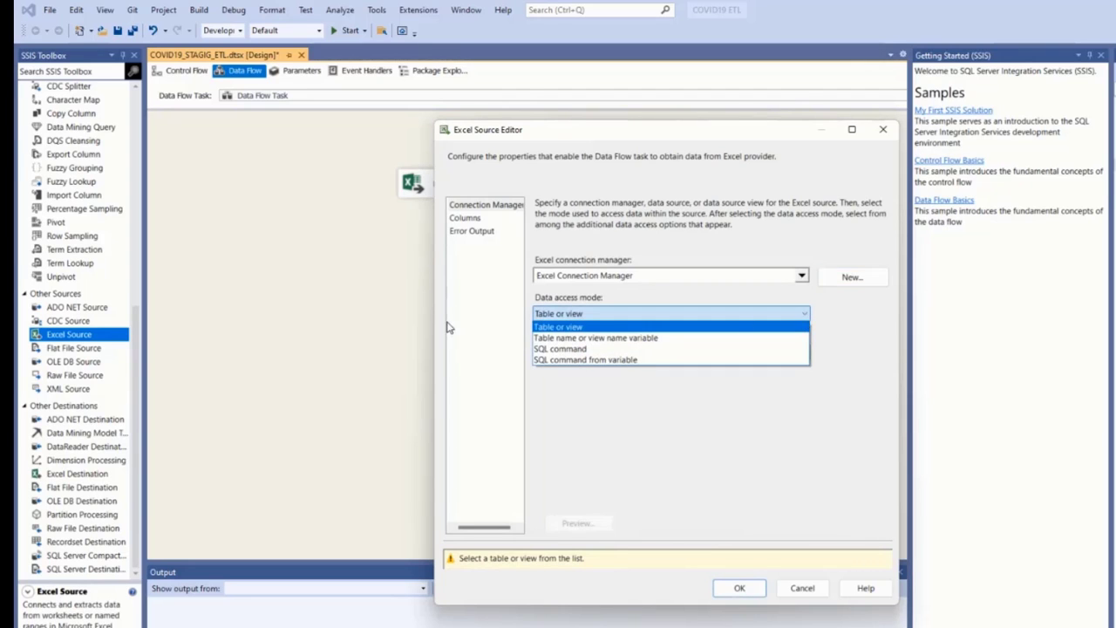
click(630, 442)
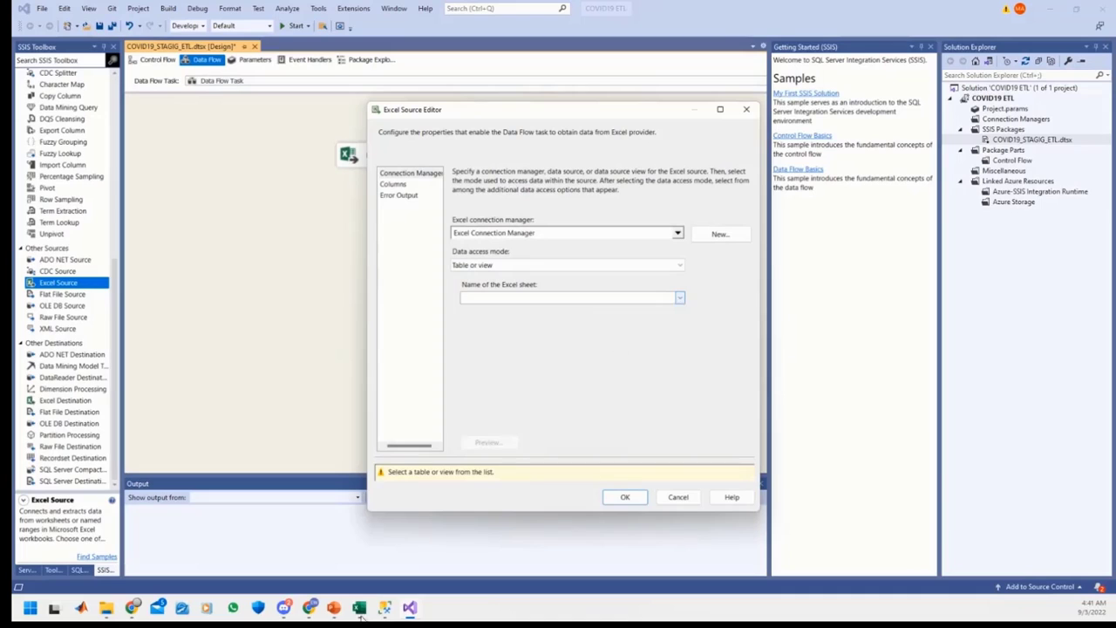
click(360, 608)
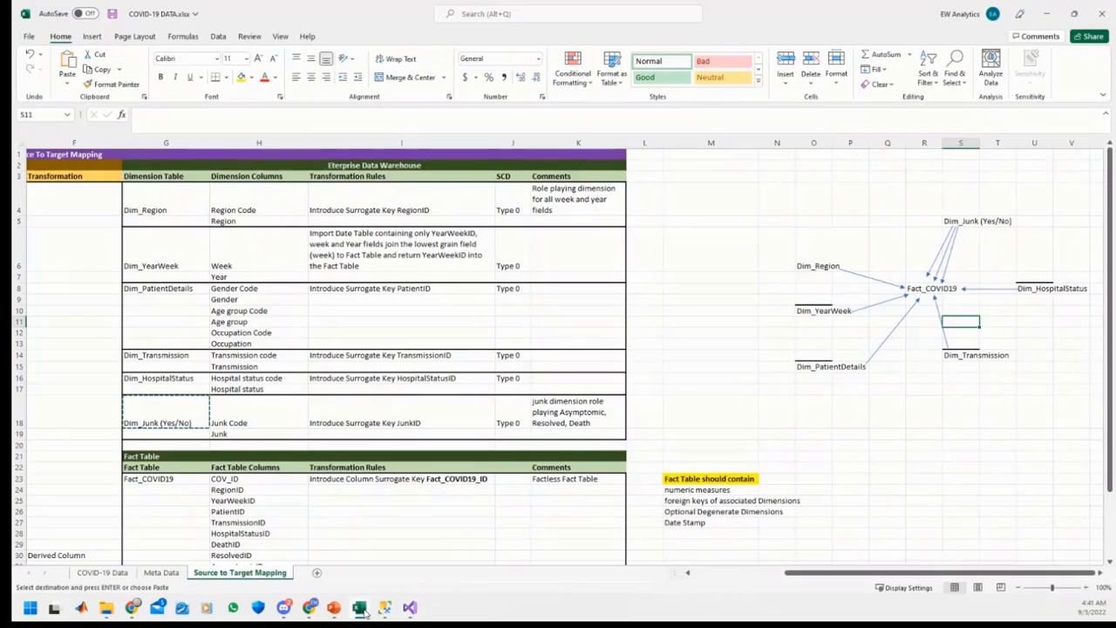
click(102, 573)
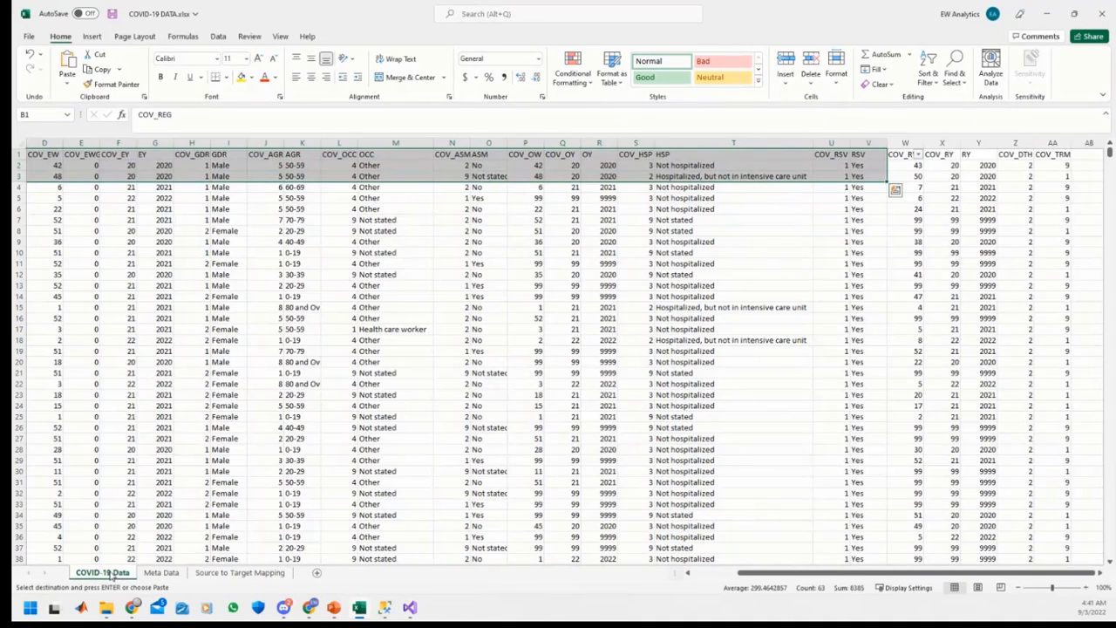
click(1047, 13)
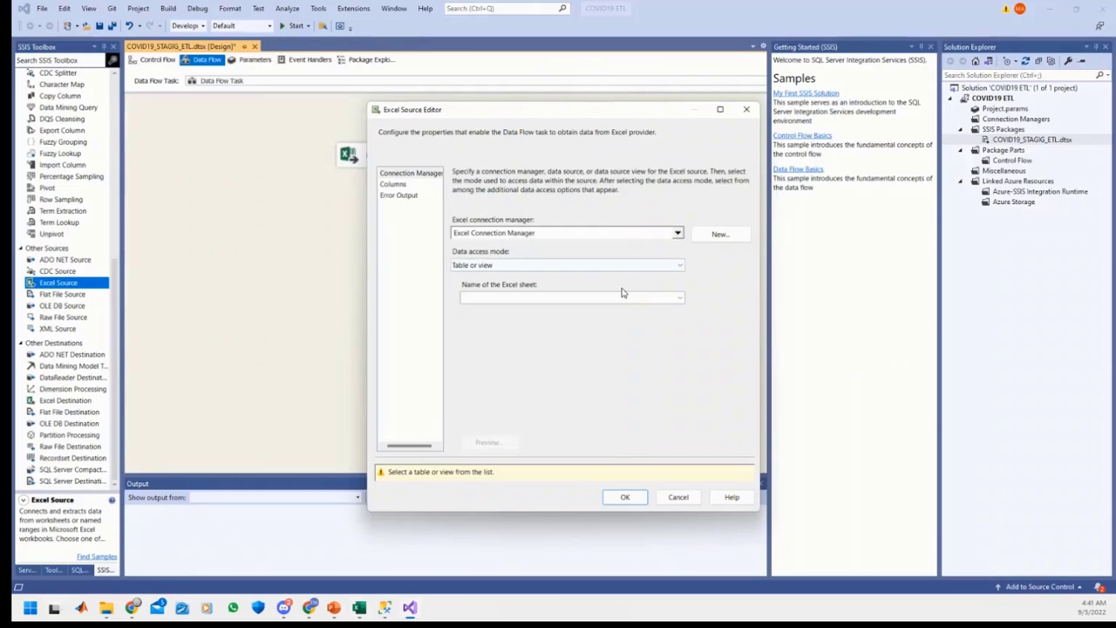
Set 'COVID-19 Data$' as the Excel sheet that the source reads.
click(679, 299)
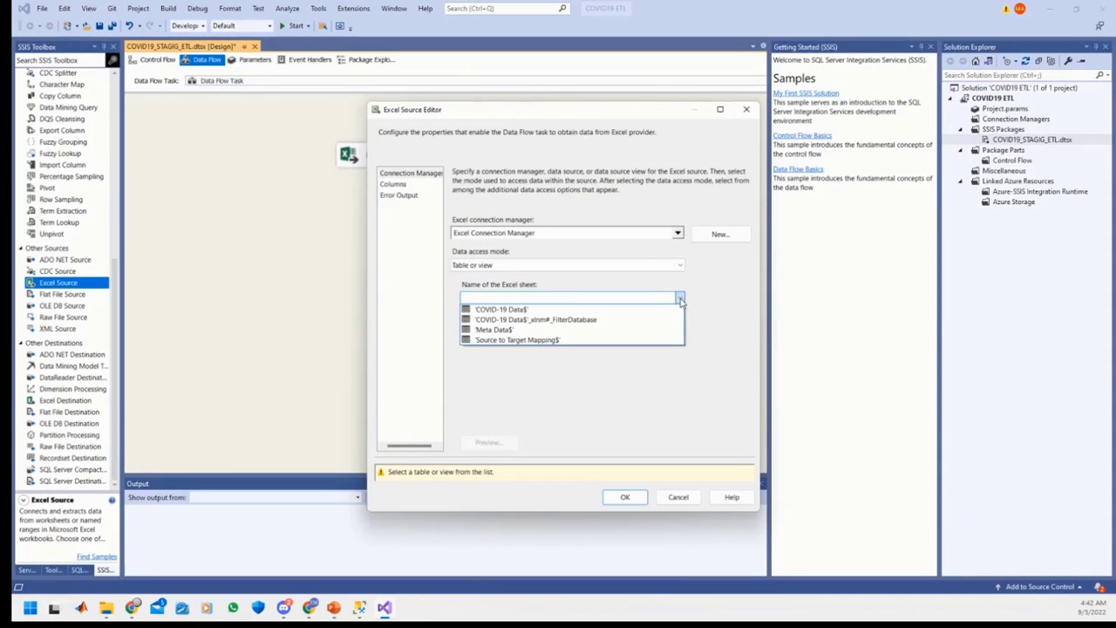
click(679, 300)
click(679, 300)
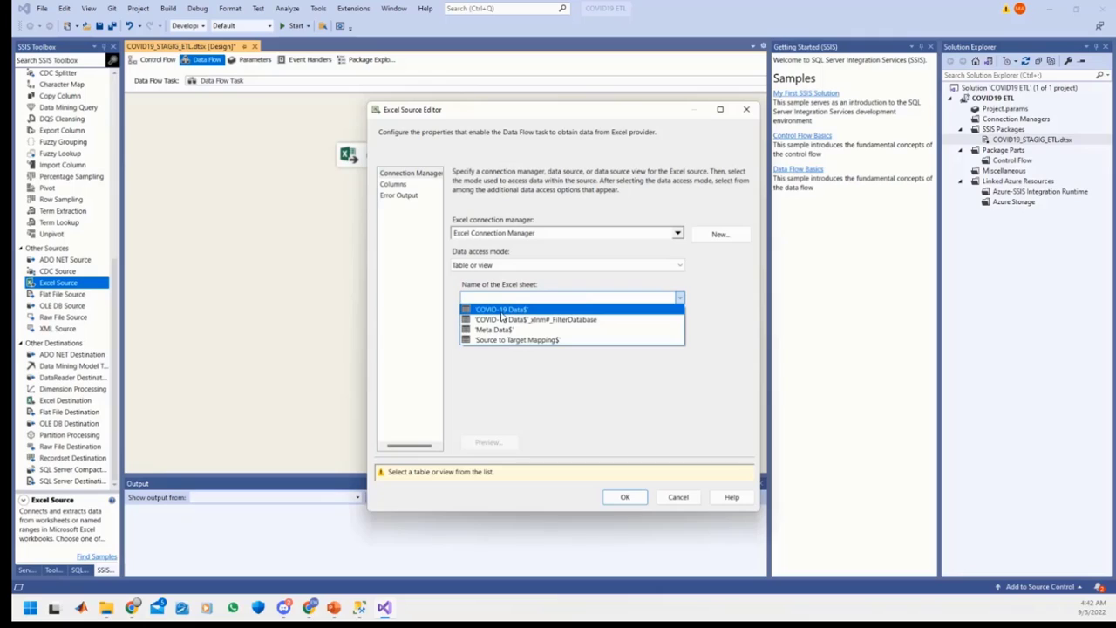
click(501, 311)
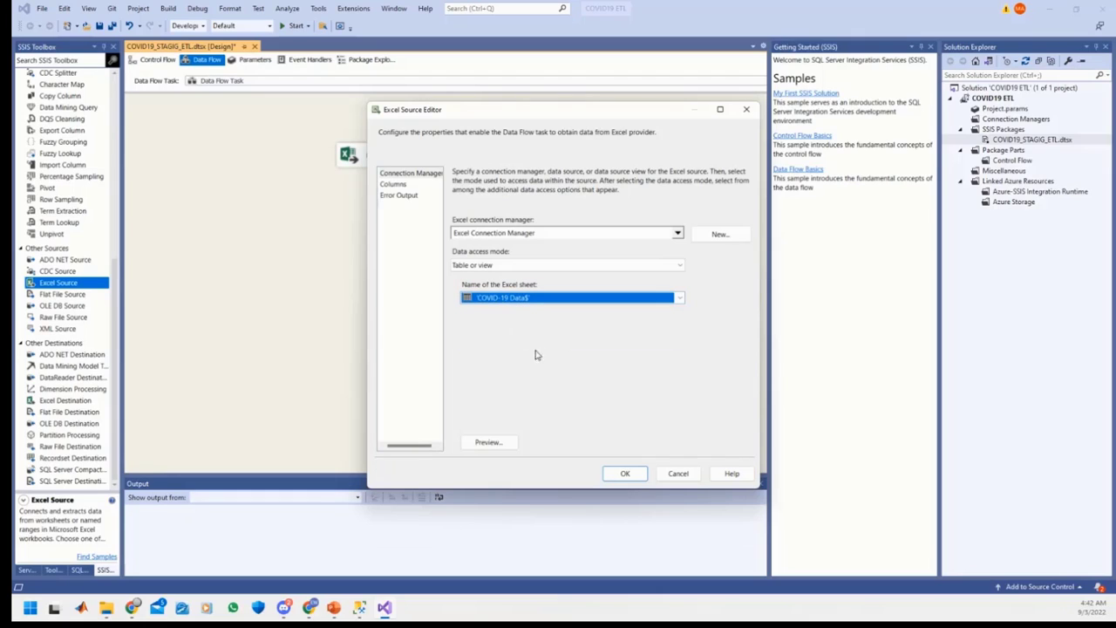
Examine the external and output columns of the Excel source.
click(396, 186)
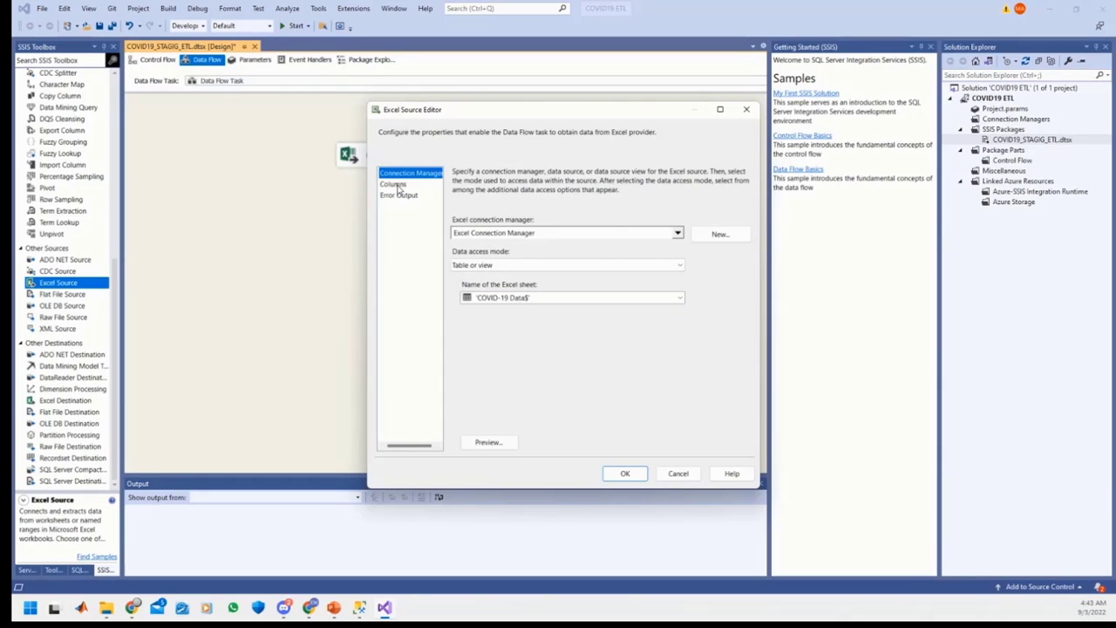
click(394, 185)
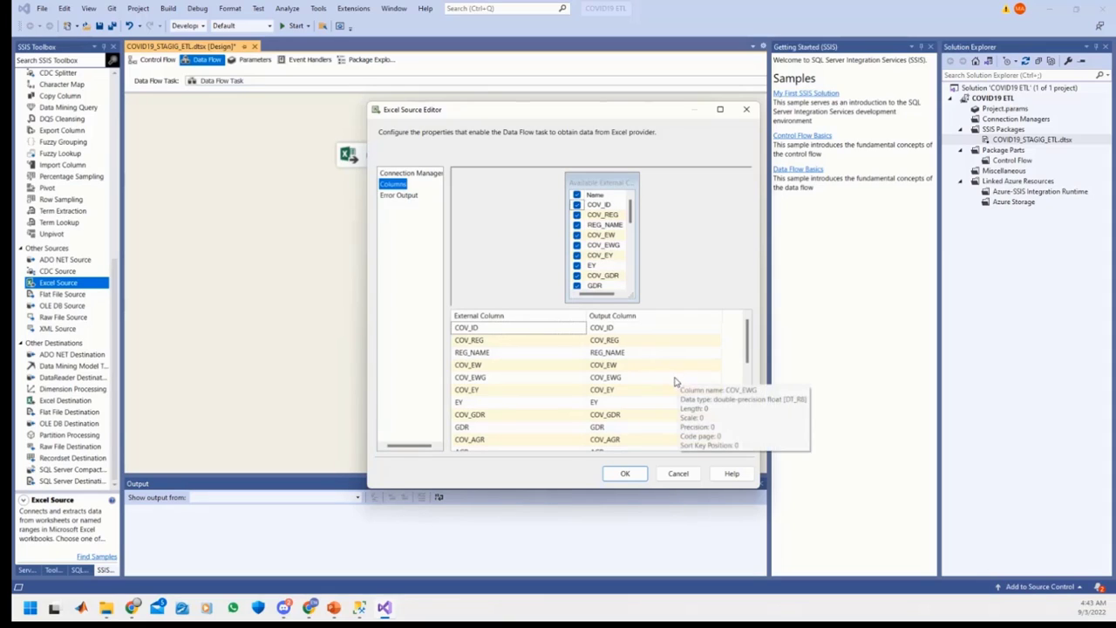
scroll(671, 384, down, 6)
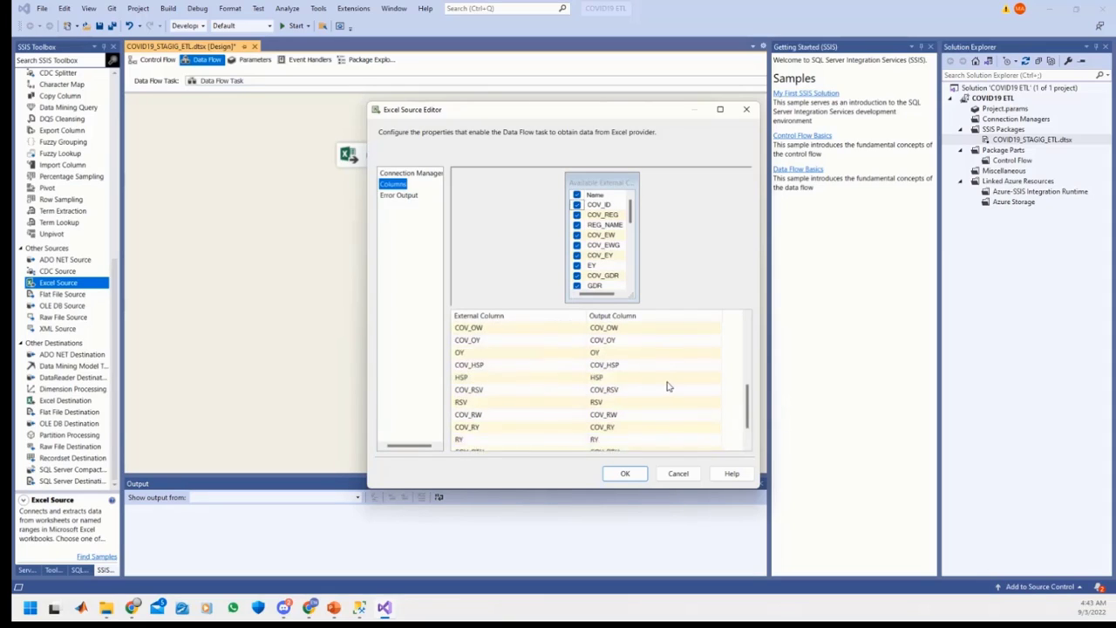
Preview the sheet's data across to its last columns, close the preview, and save the Excel source settings.
click(411, 175)
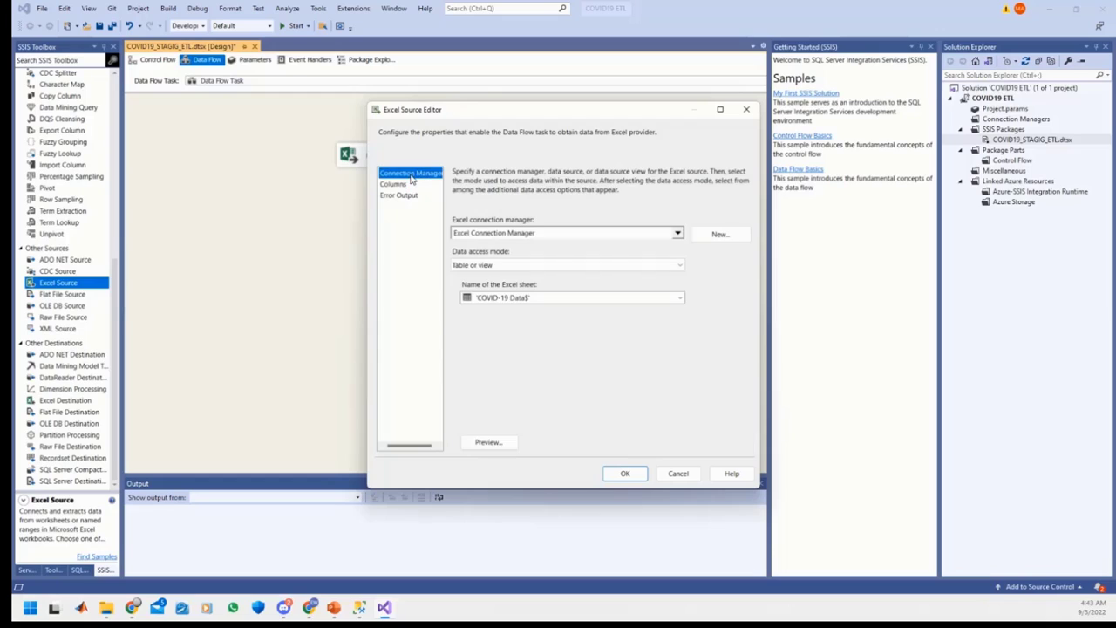
click(498, 444)
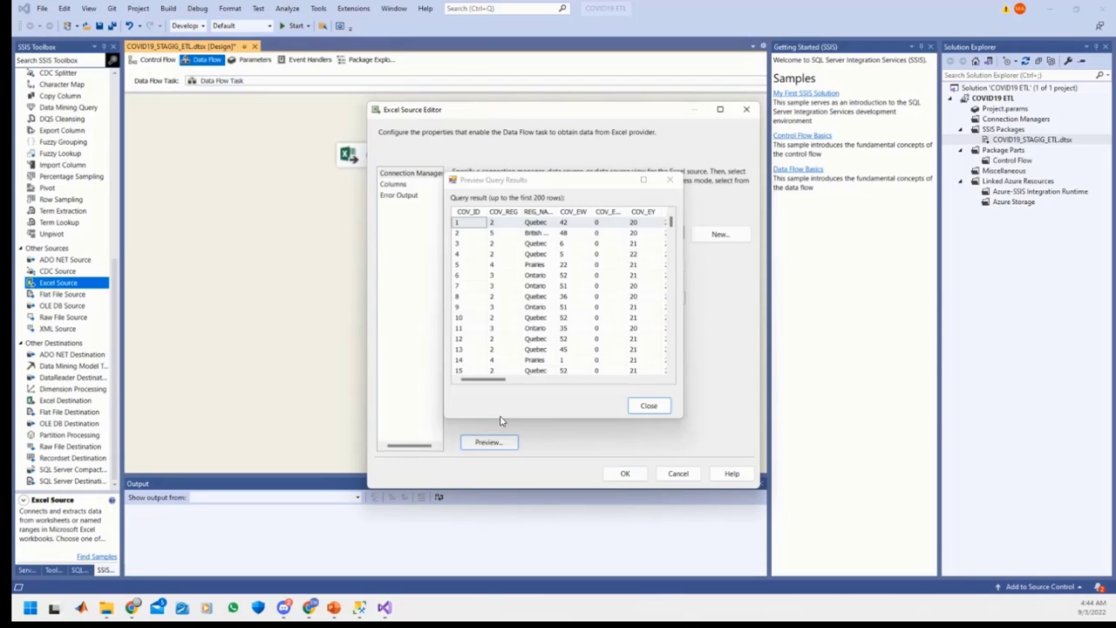
drag(469, 381, 648, 383)
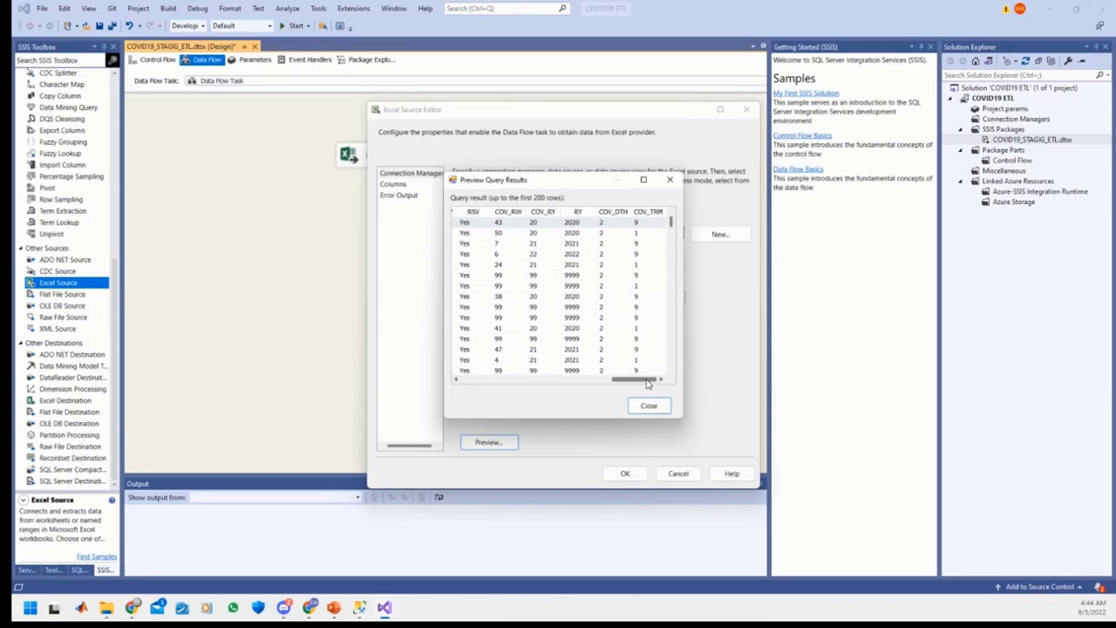
click(648, 407)
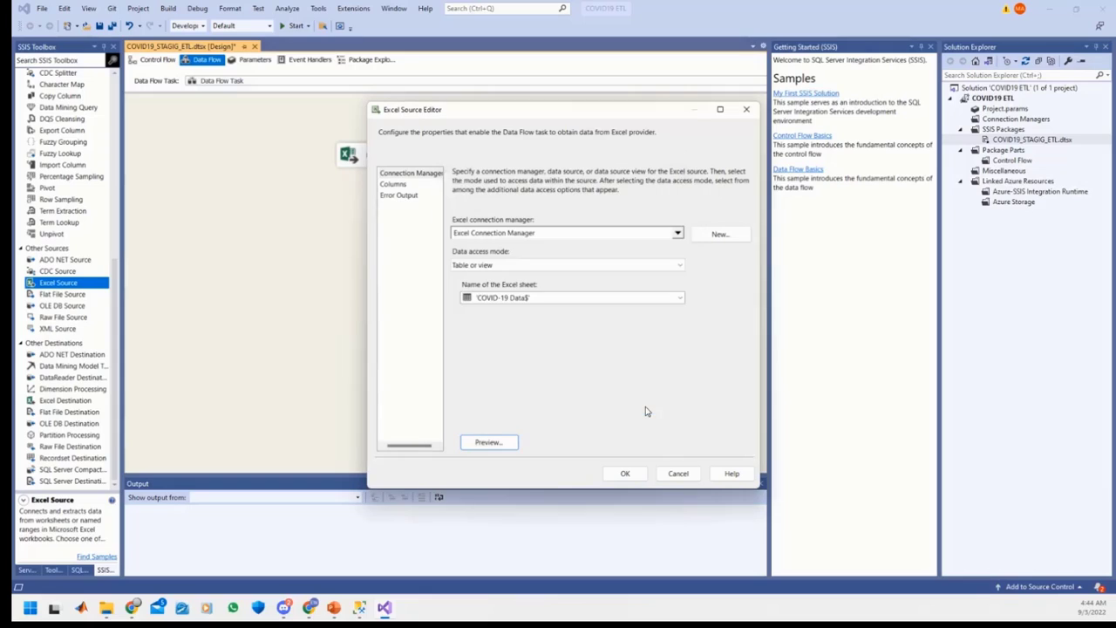
click(623, 473)
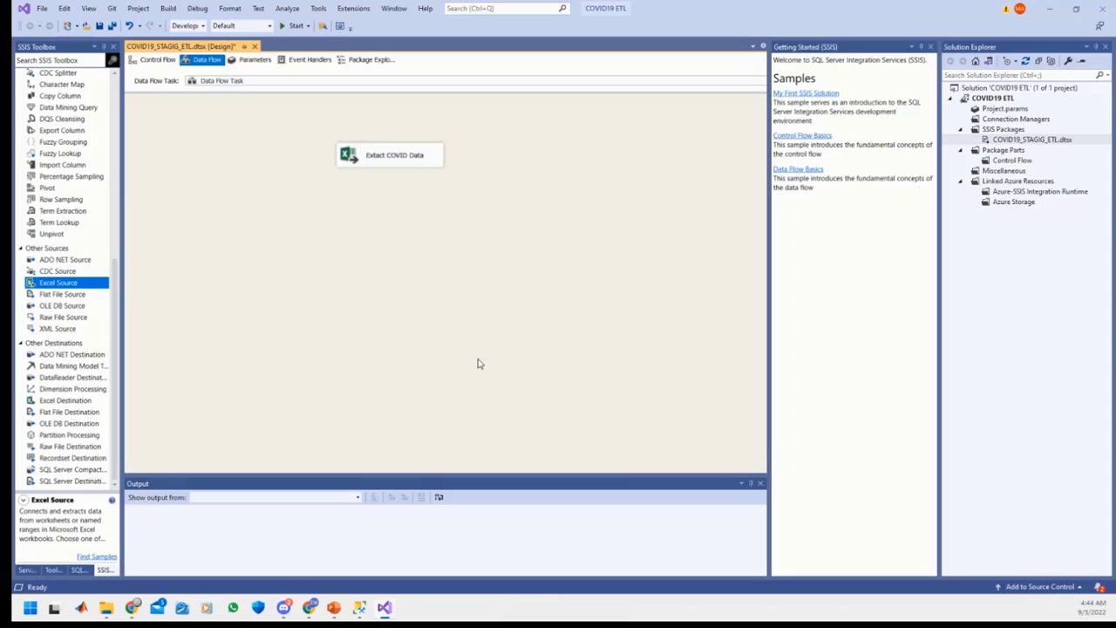
Open the advanced editor for Extact COVID Data and expand the output columns of the Excel Source Output.
click(352, 160)
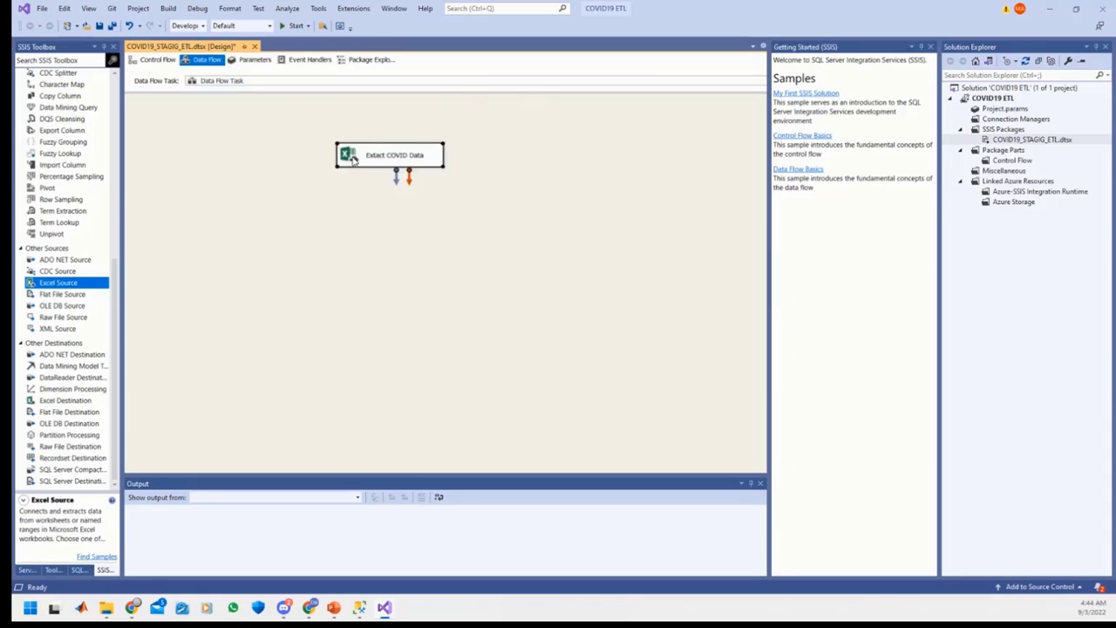
right_click(353, 160)
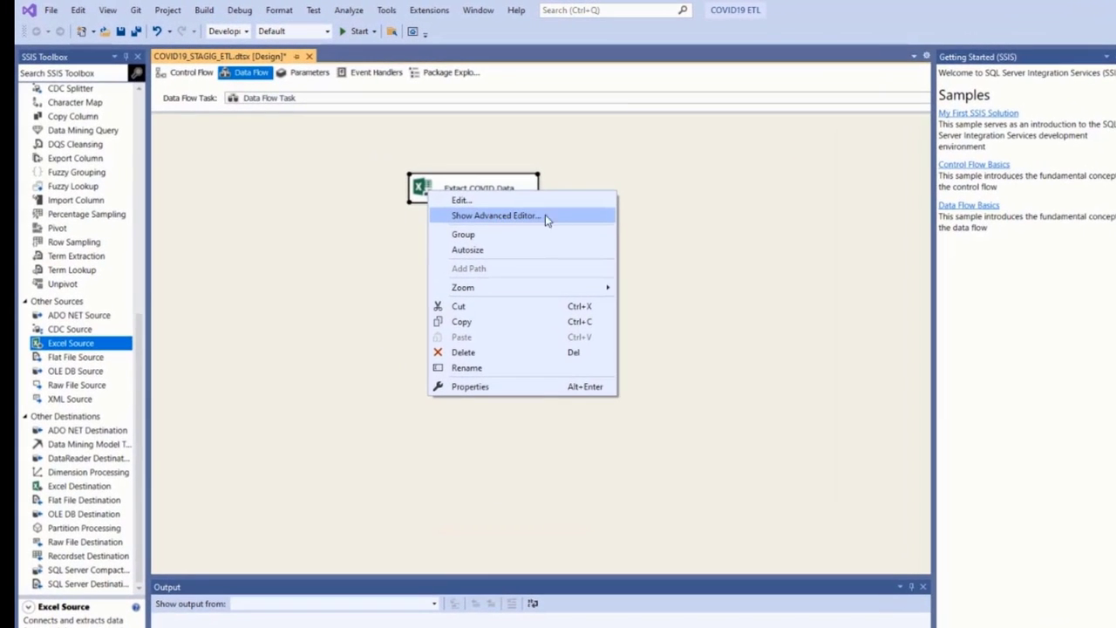
click(462, 181)
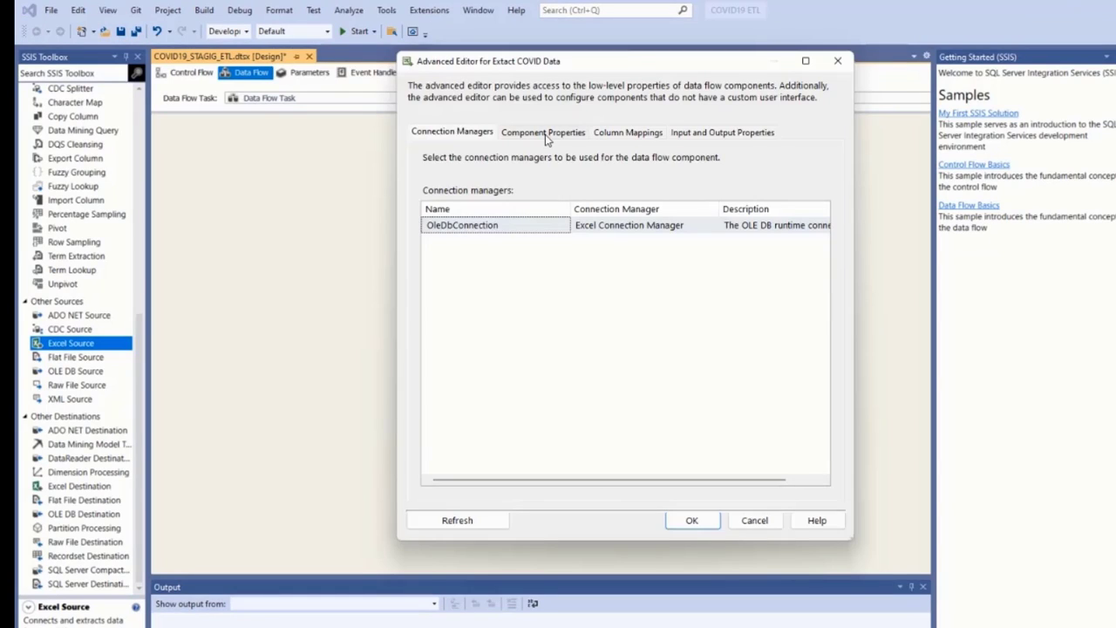
click(710, 135)
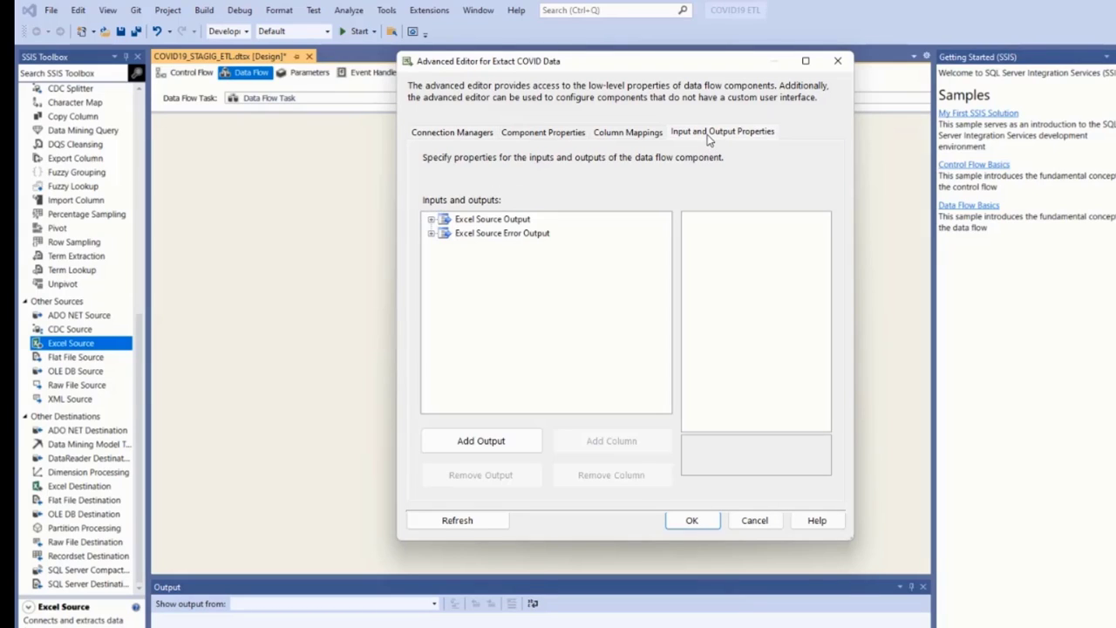
click(430, 219)
click(446, 248)
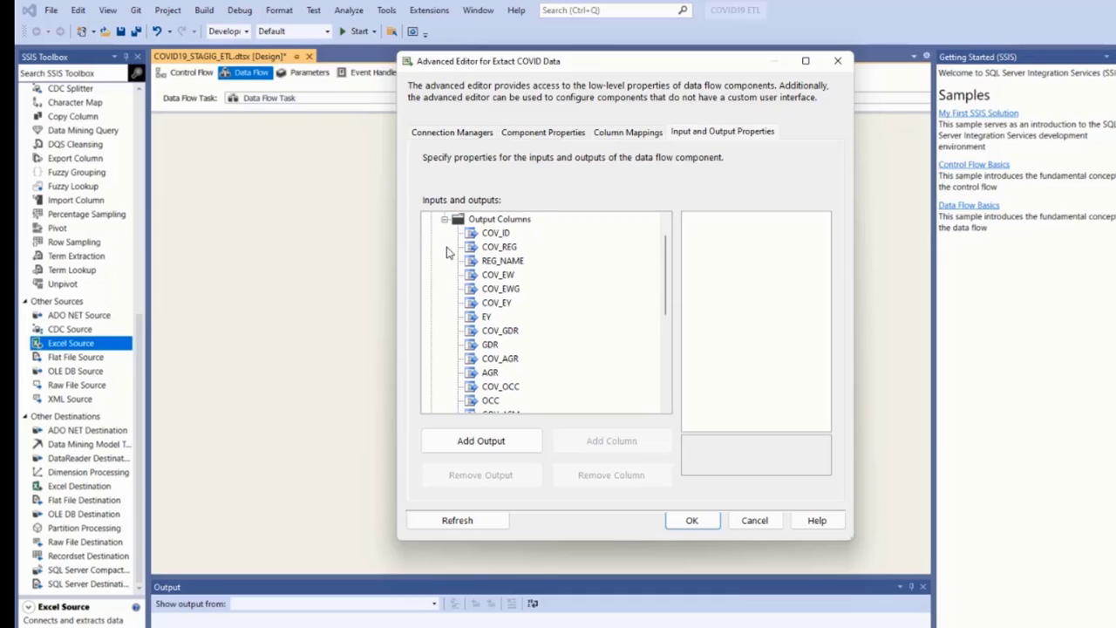
Widen the advanced editor and set the COV_ID output column's data type to four-byte signed integer [DT_I4].
click(493, 234)
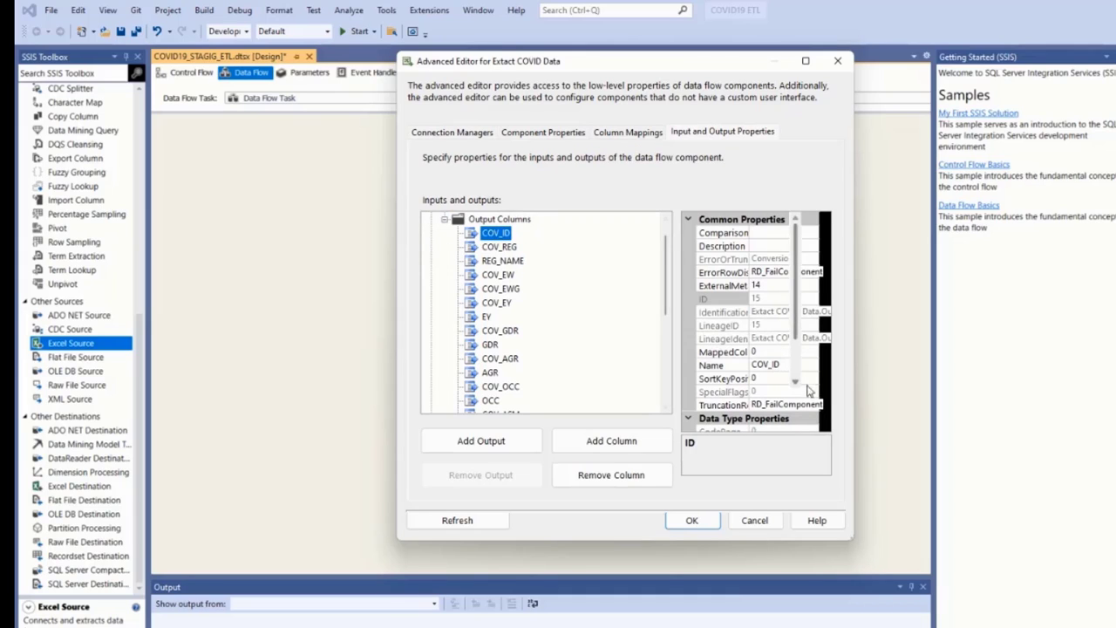
drag(856, 412, 940, 432)
scroll(838, 370, down, 1)
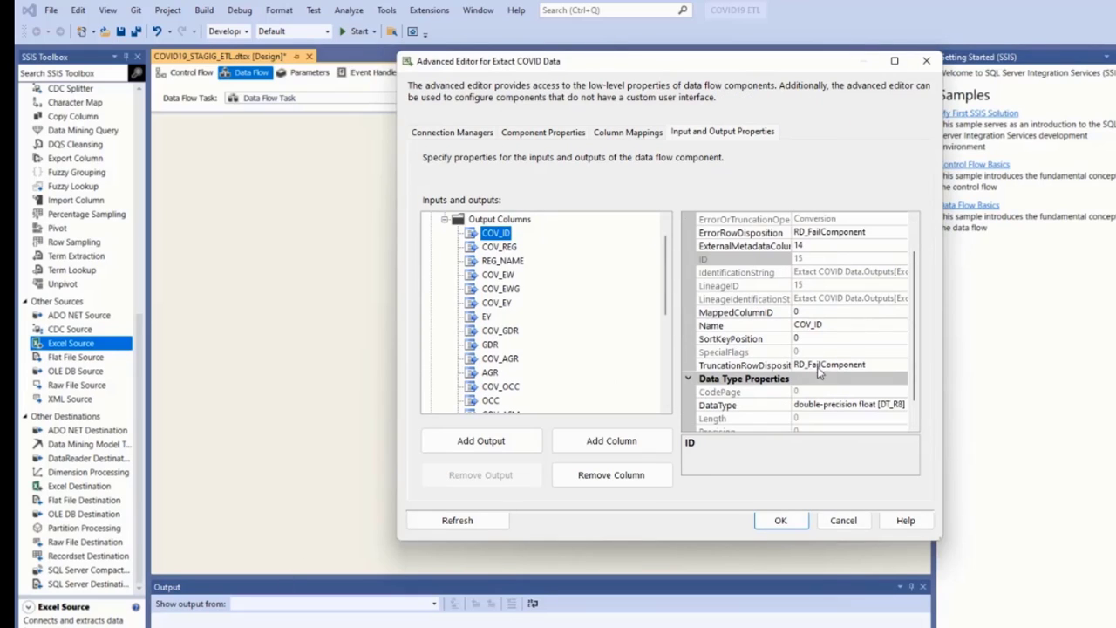
scroll(819, 374, down, 1)
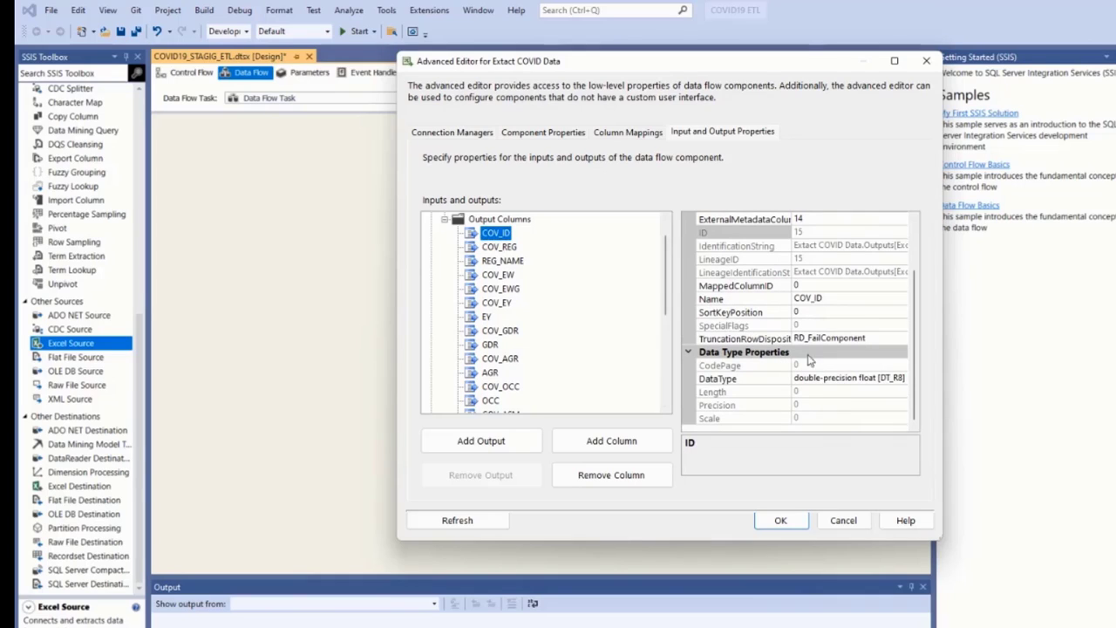
click(903, 379)
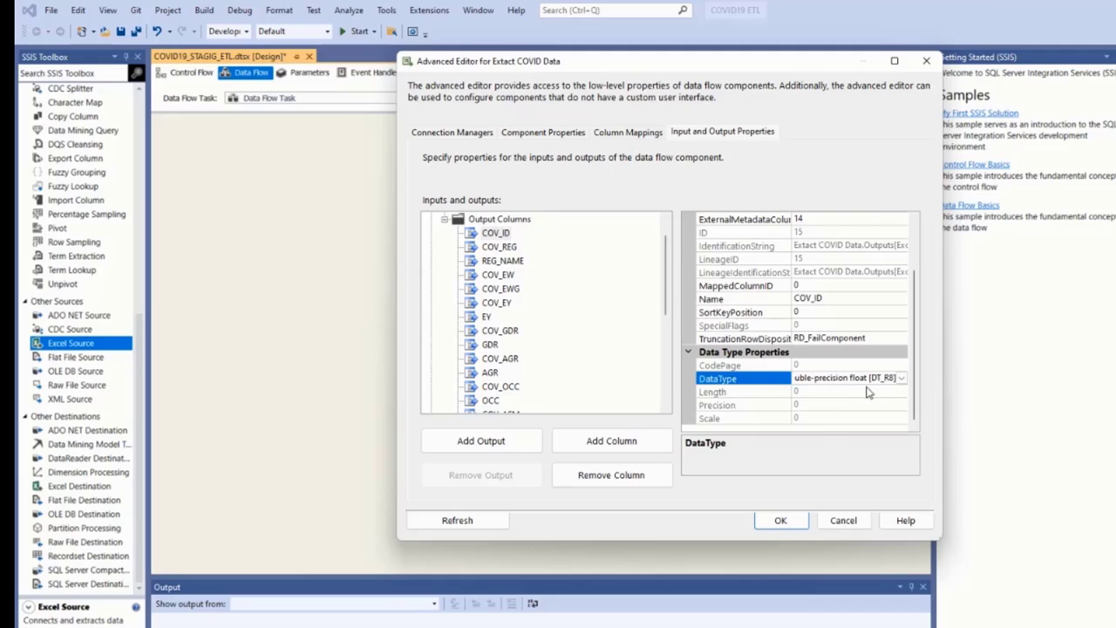
click(902, 379)
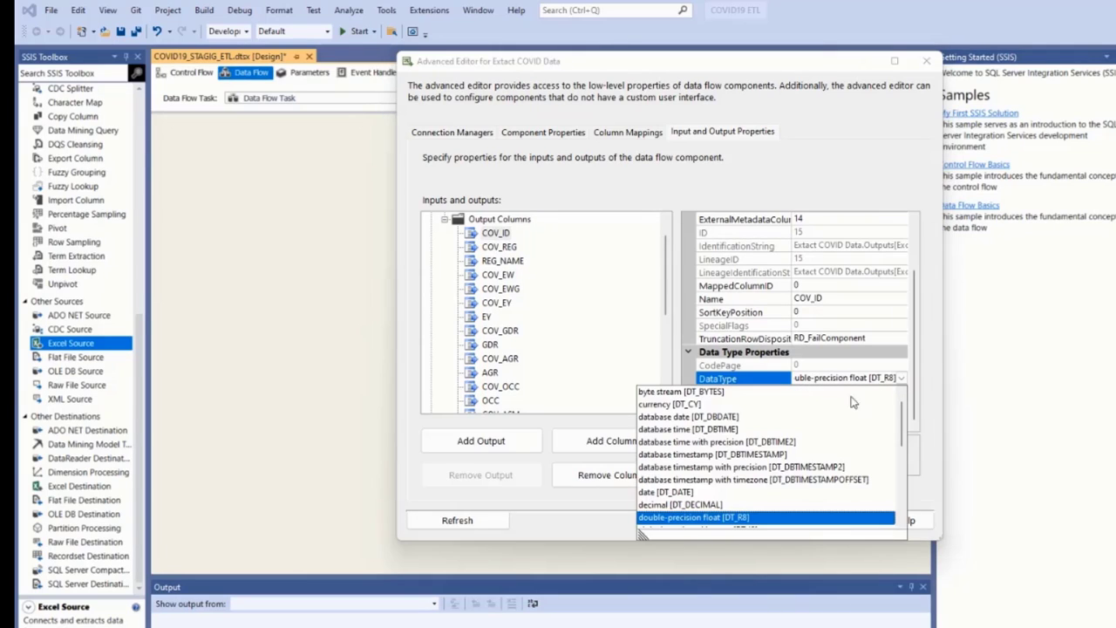
scroll(765, 455, down, 1)
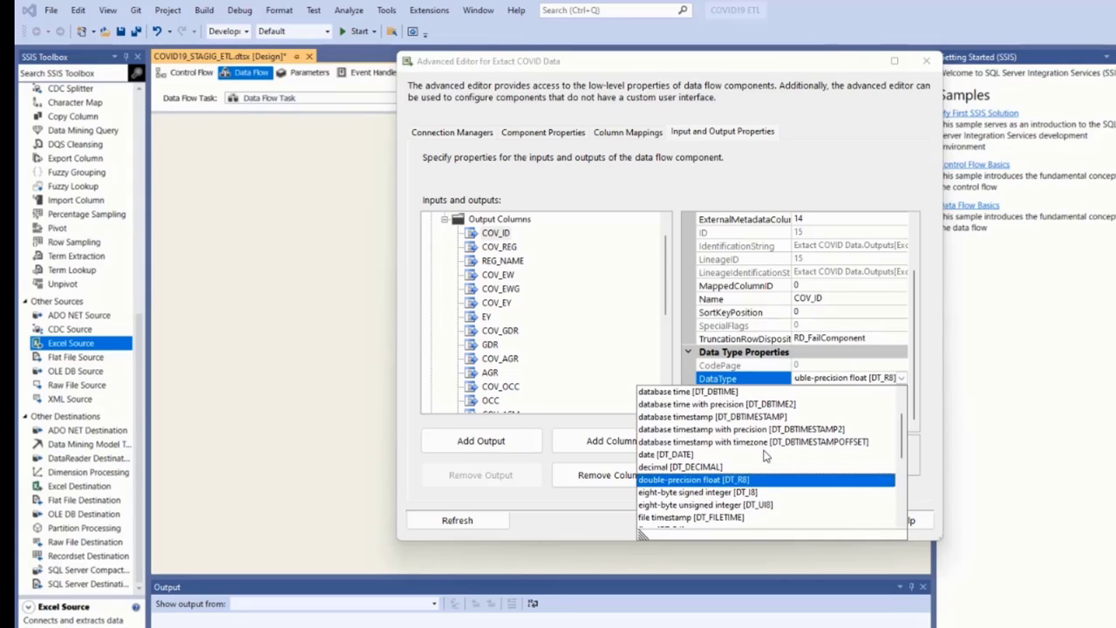
scroll(765, 455, down, 1)
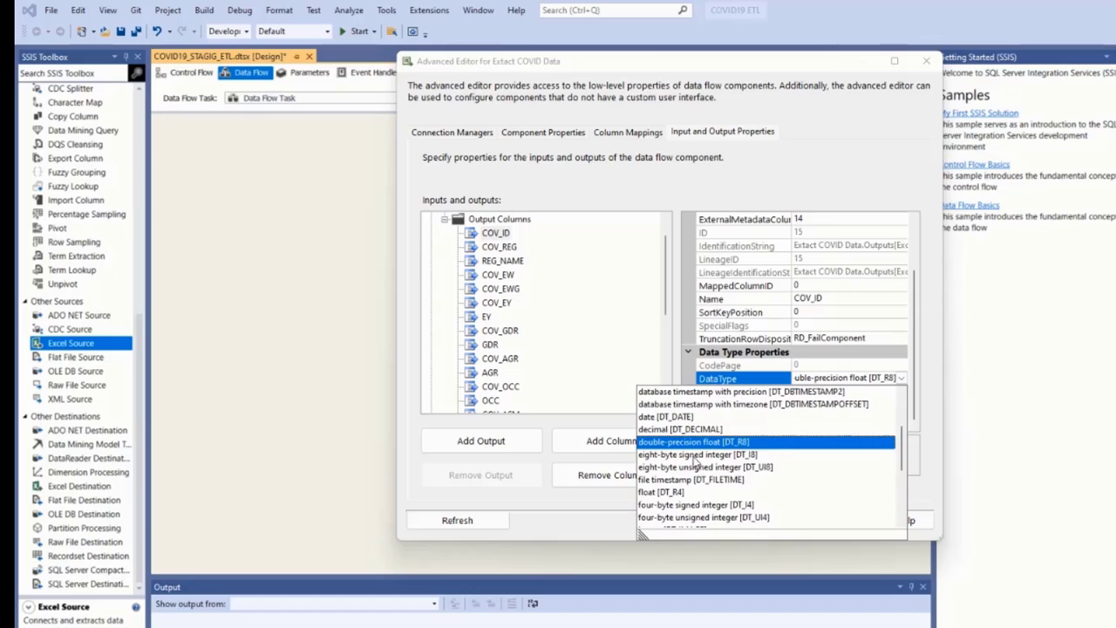
scroll(695, 462, up, 1)
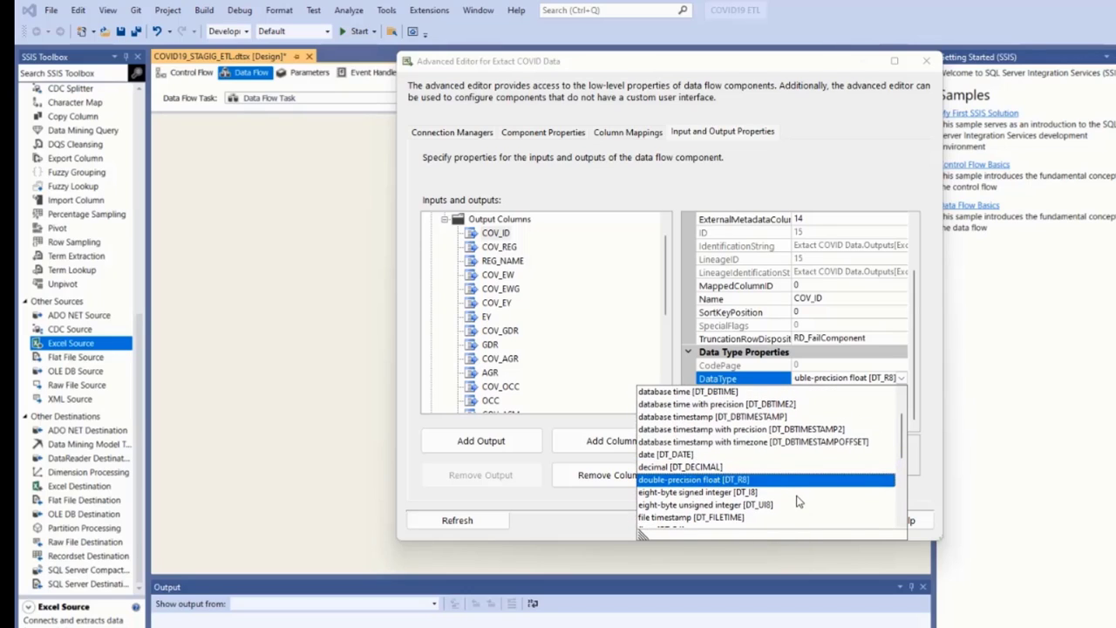
scroll(797, 498, down, 1)
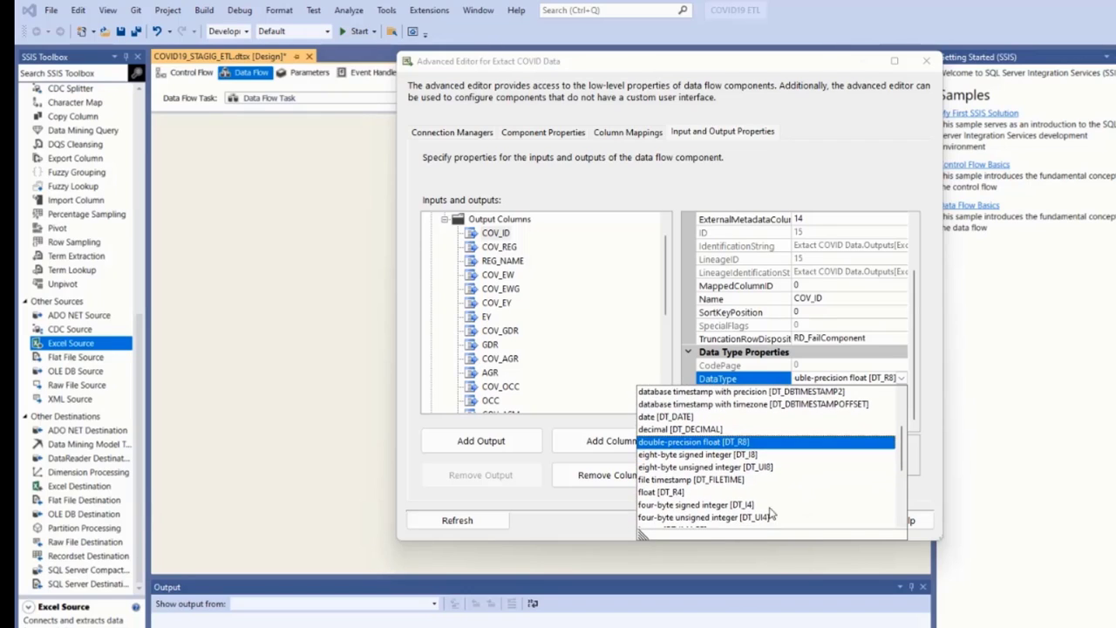
click(733, 506)
Set the COV_REG output column's data type to four-byte signed integer [DT_I4].
click(515, 250)
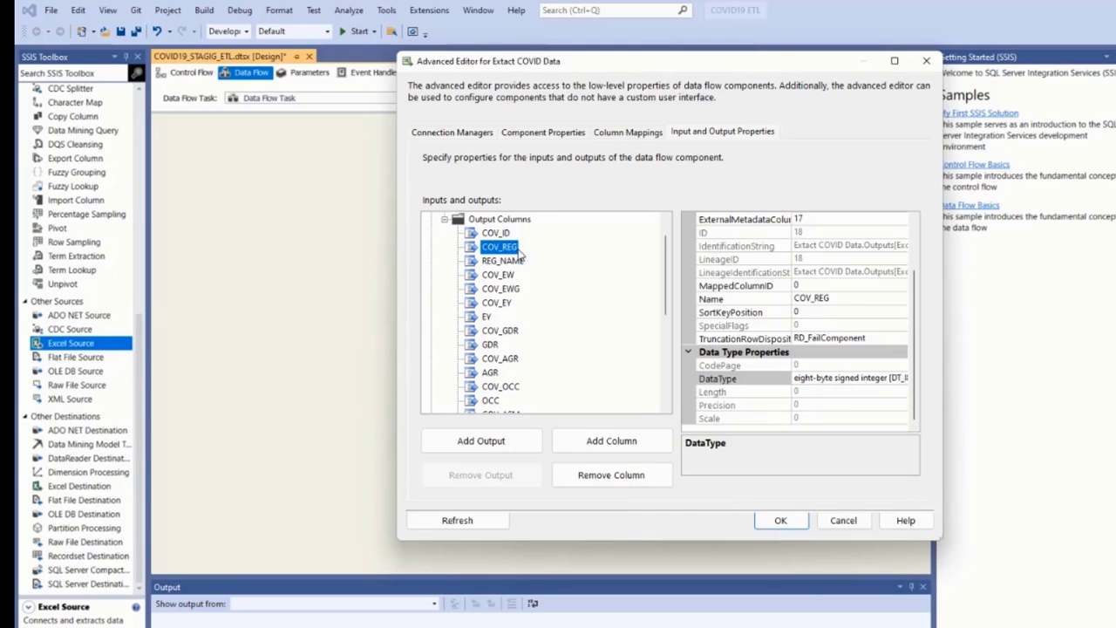
click(904, 378)
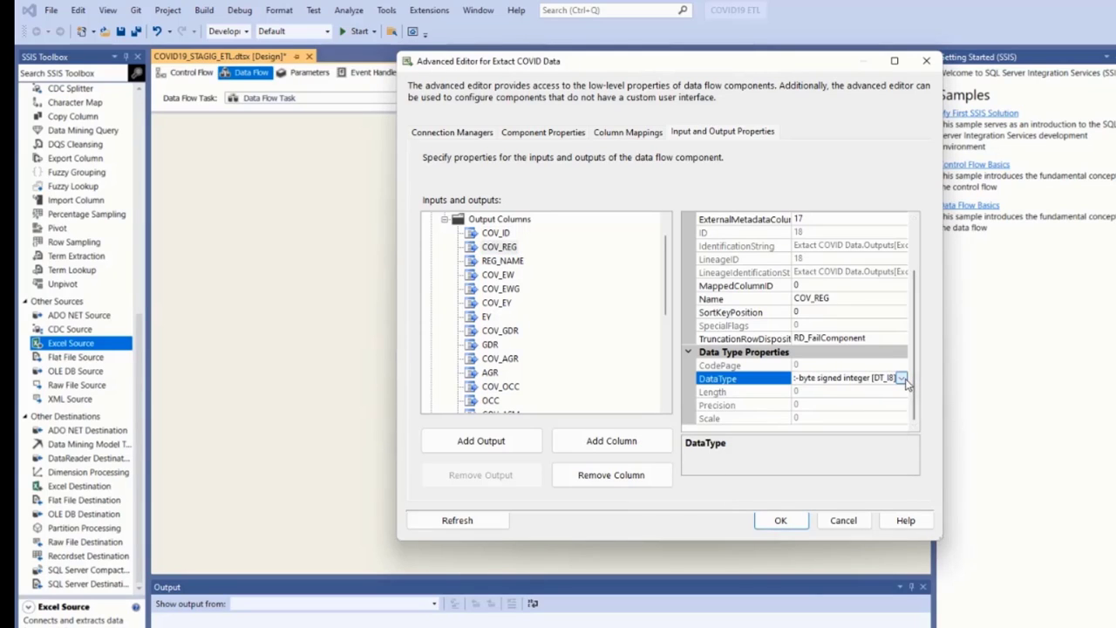
click(901, 378)
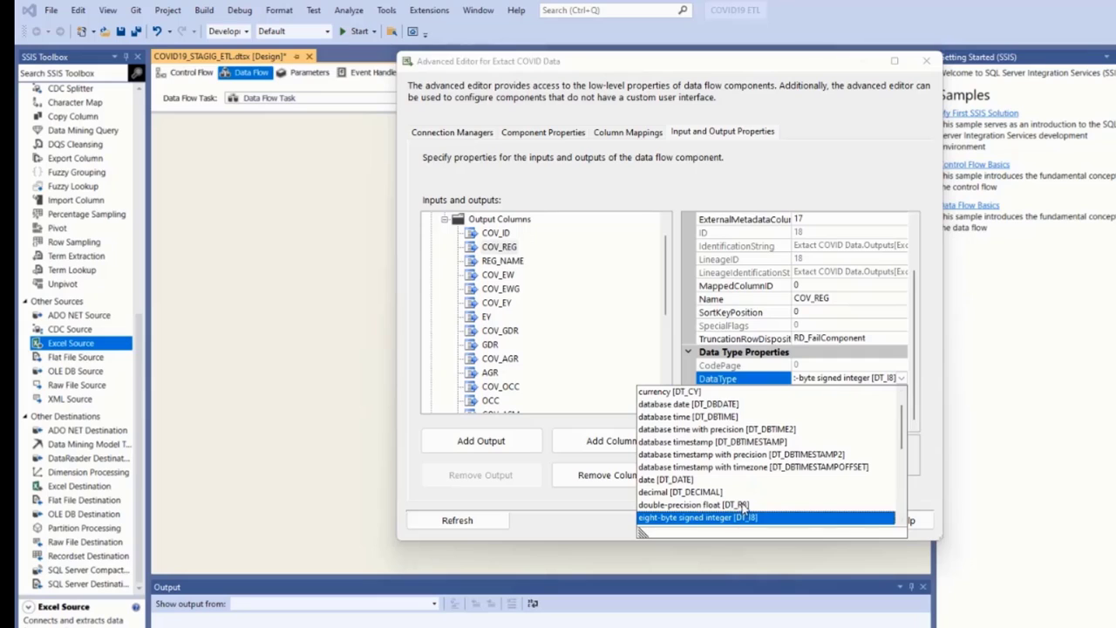
scroll(744, 504, down, 2)
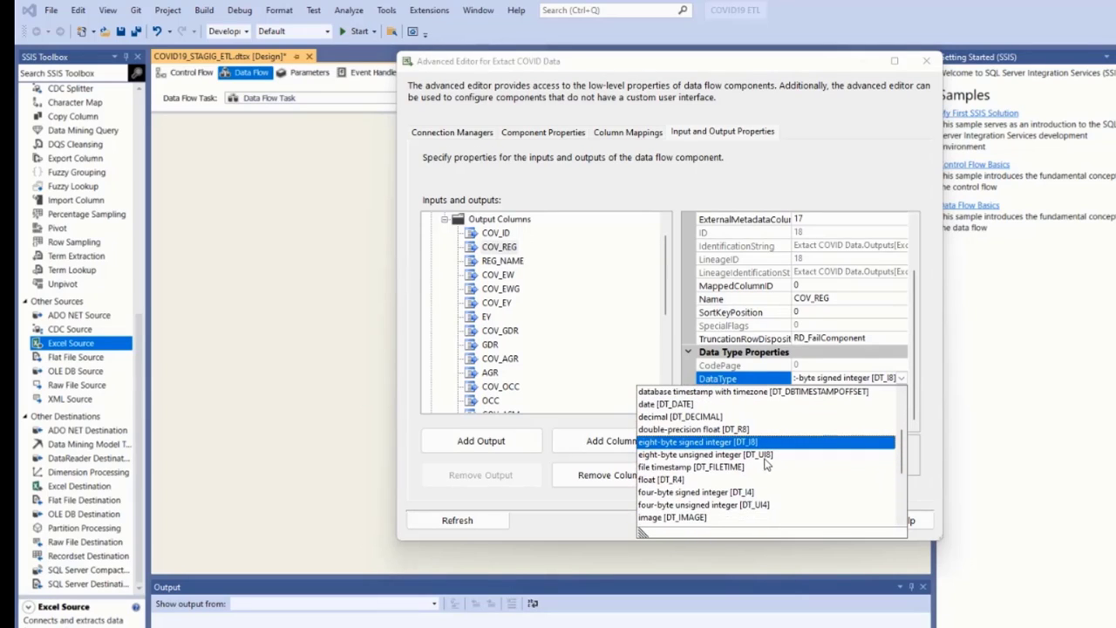
click(750, 492)
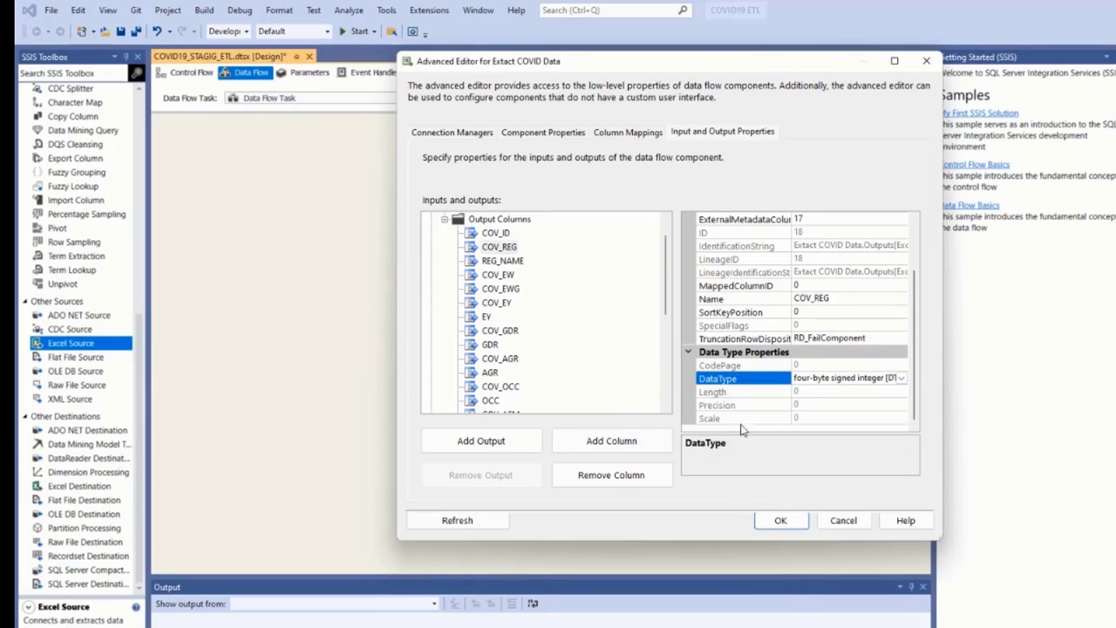
Set the length of the REG_NAME output column to 50.
click(504, 261)
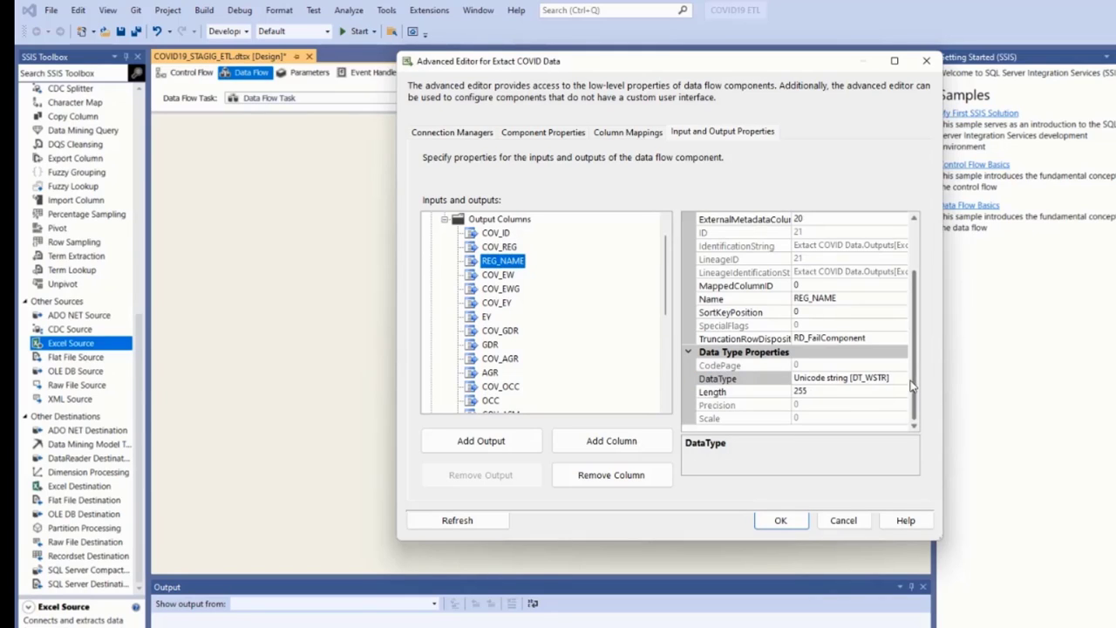
click(823, 390)
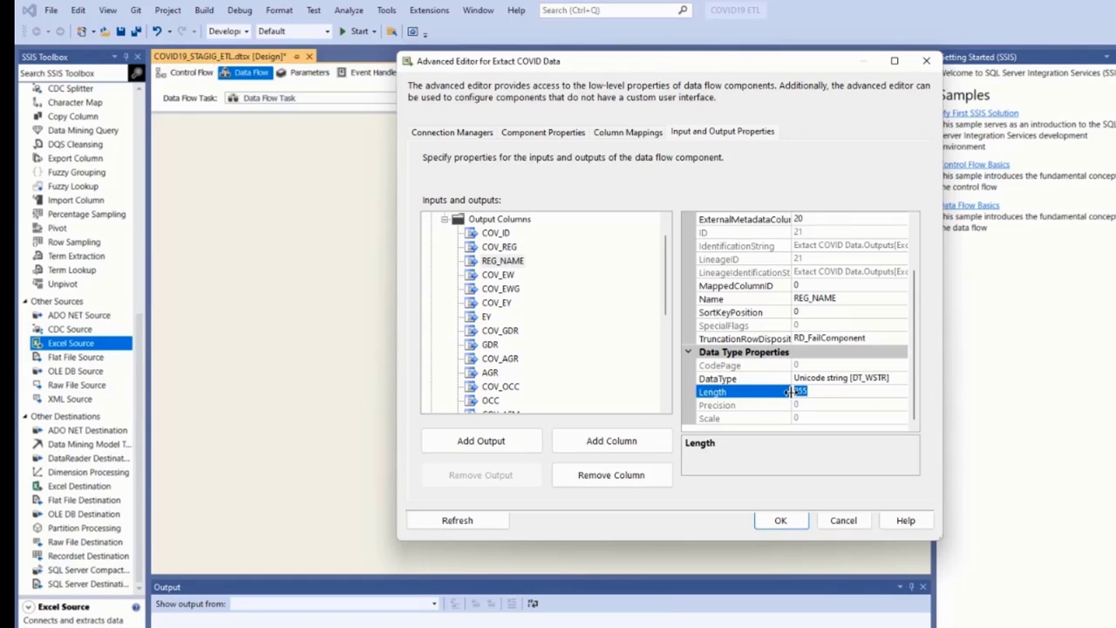
text(50)
Set the COV_EW output column's data type to four-byte signed integer [DT_I4].
click(499, 278)
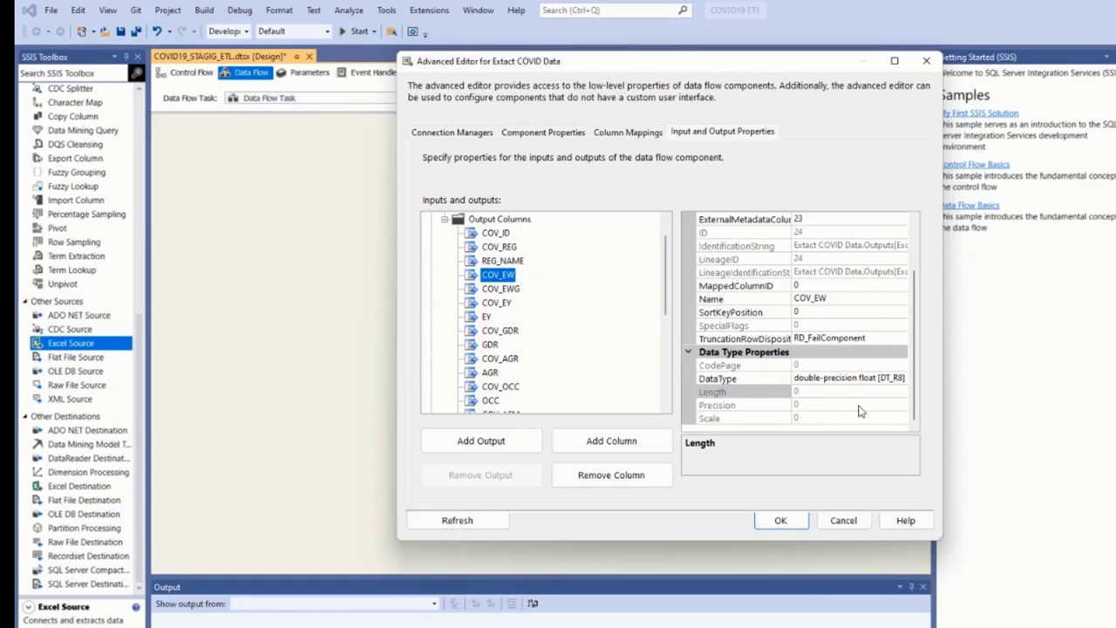
click(906, 382)
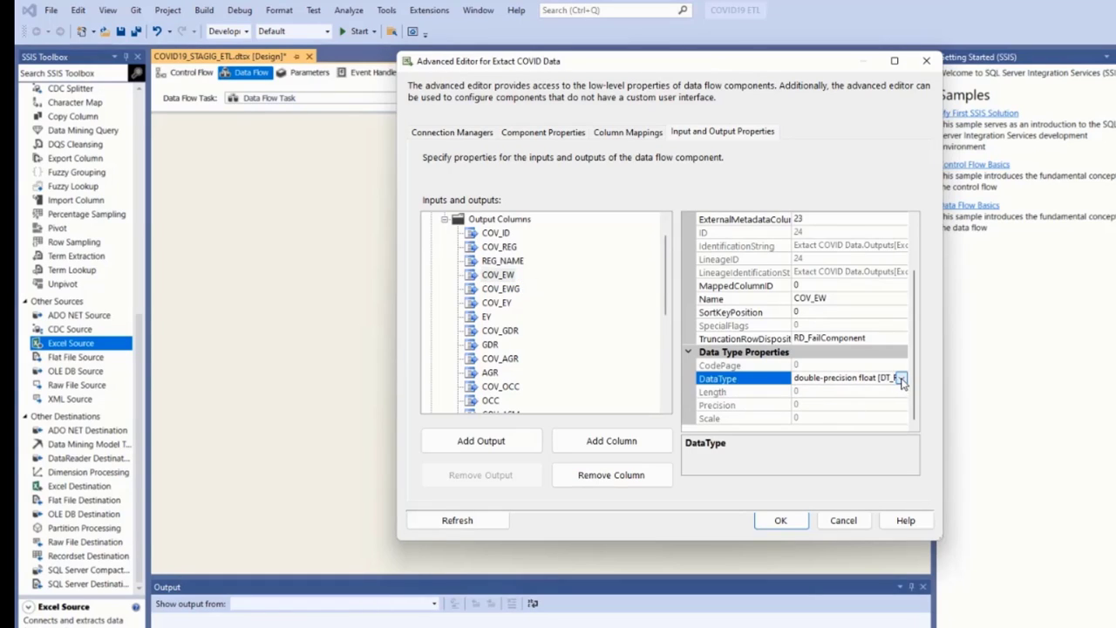
click(901, 379)
scroll(801, 488, down, 3)
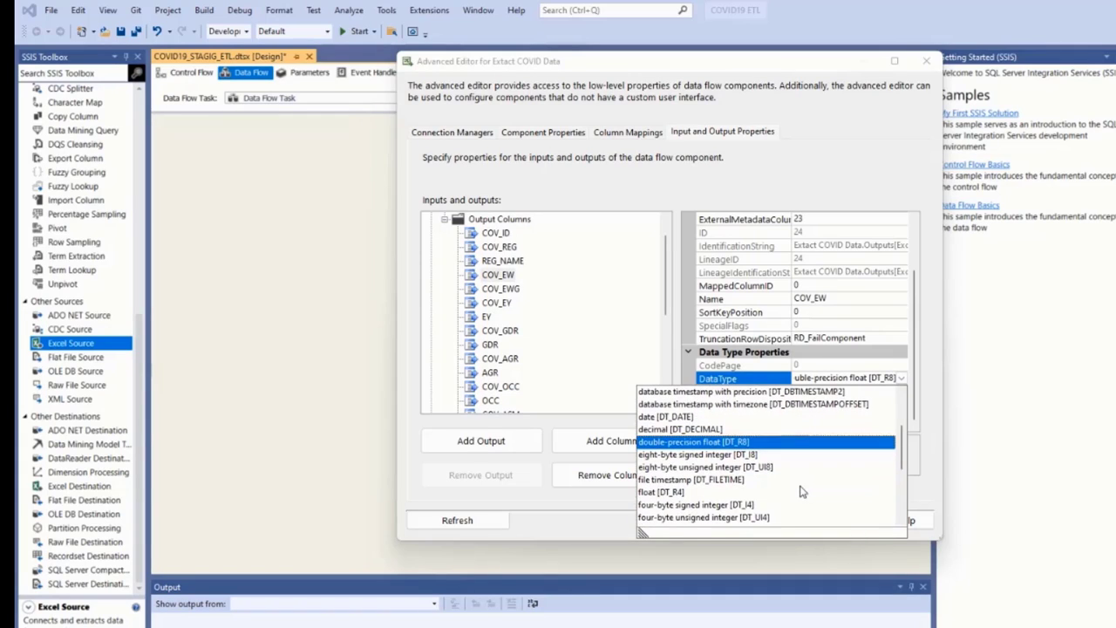
scroll(800, 491, down, 1)
click(747, 468)
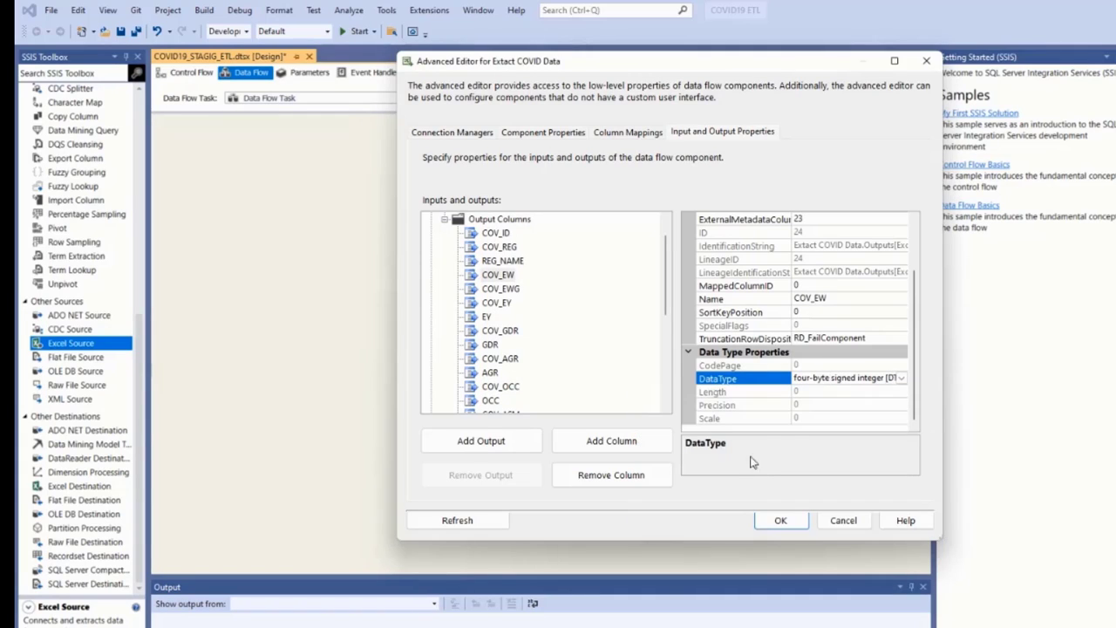
Set the COV_EWG output column's data type to four-byte signed integer [DT_I4].
click(495, 289)
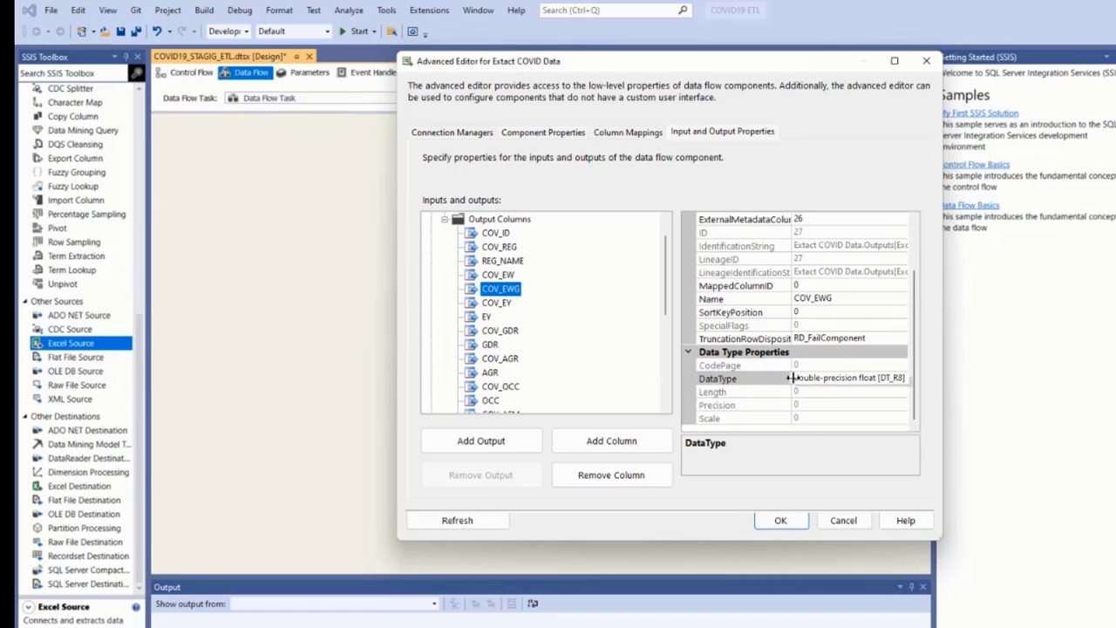
click(901, 379)
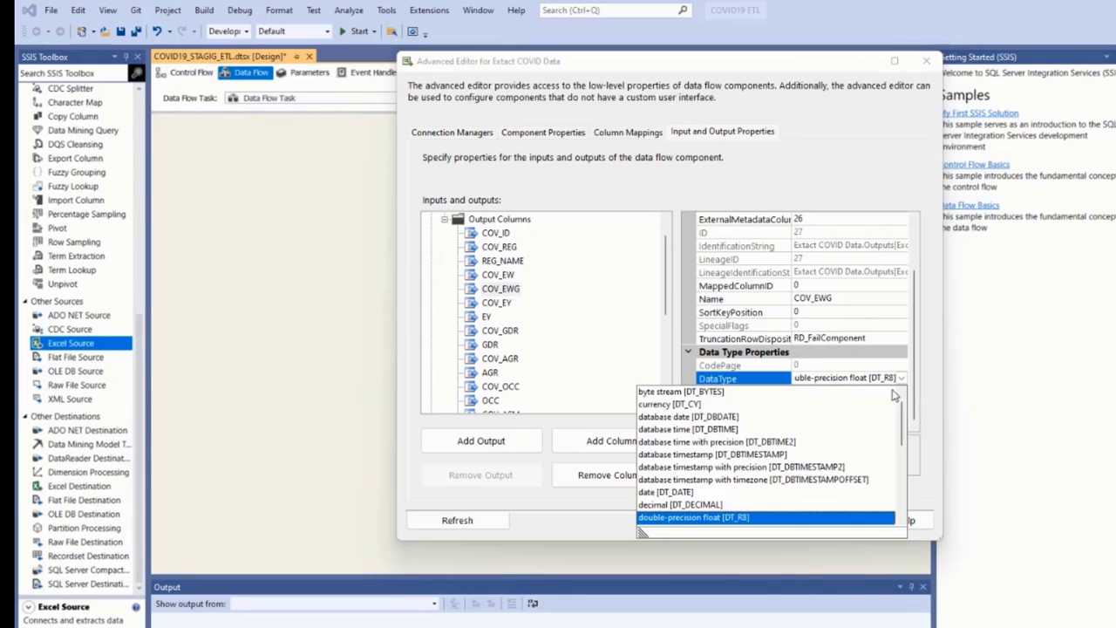
scroll(748, 495, down, 2)
click(748, 506)
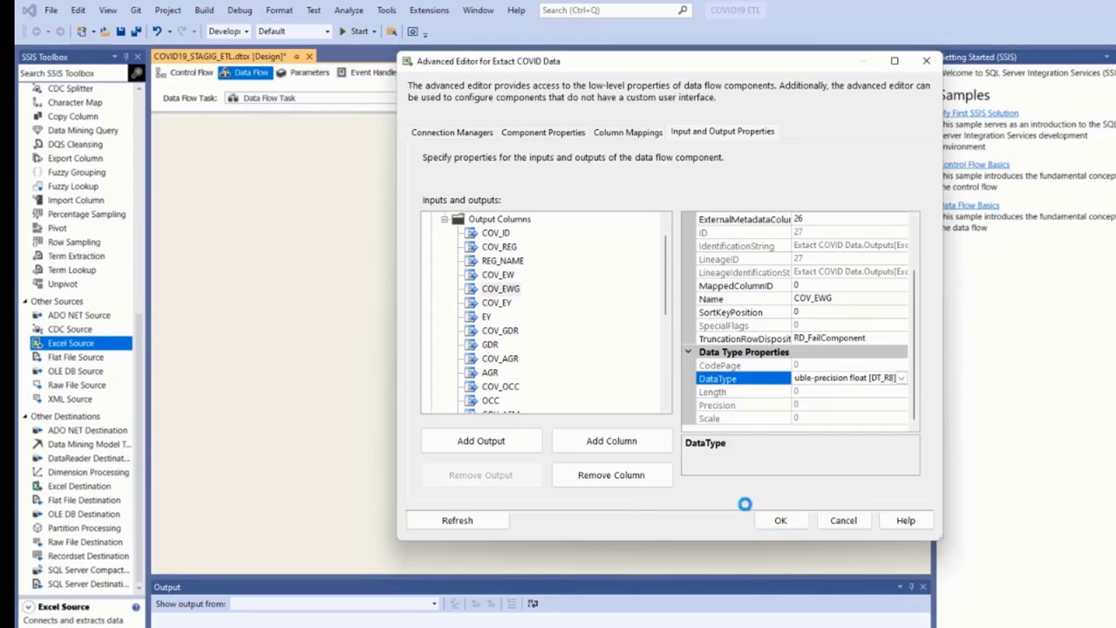
Set the COV_EY output column's data type to four-byte signed integer [DT_I4].
click(498, 304)
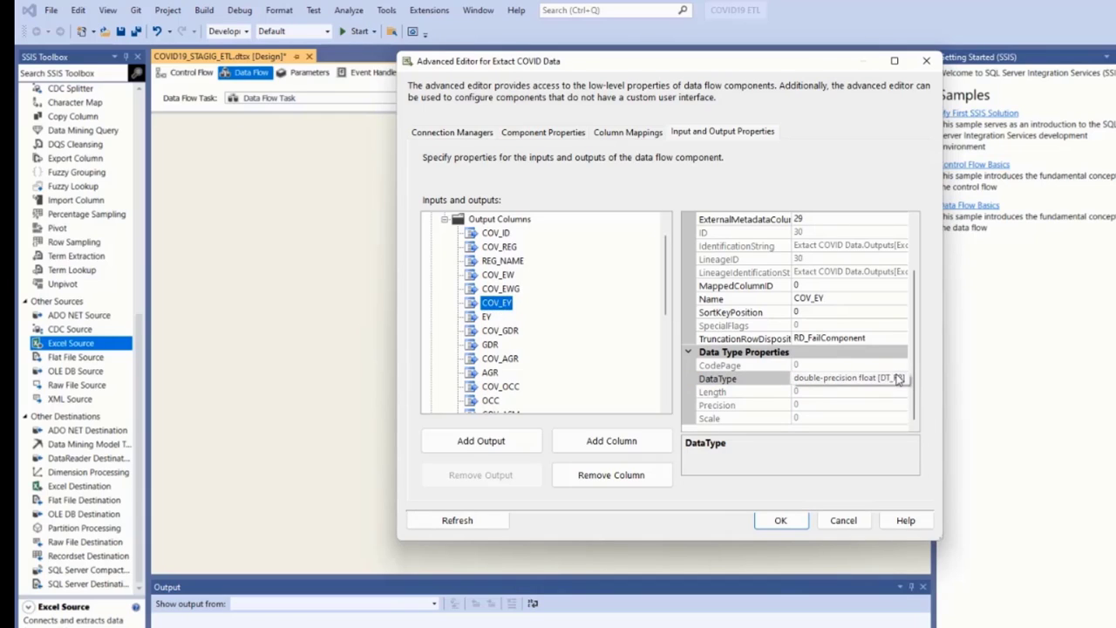
click(884, 380)
click(903, 378)
scroll(796, 476, down, 2)
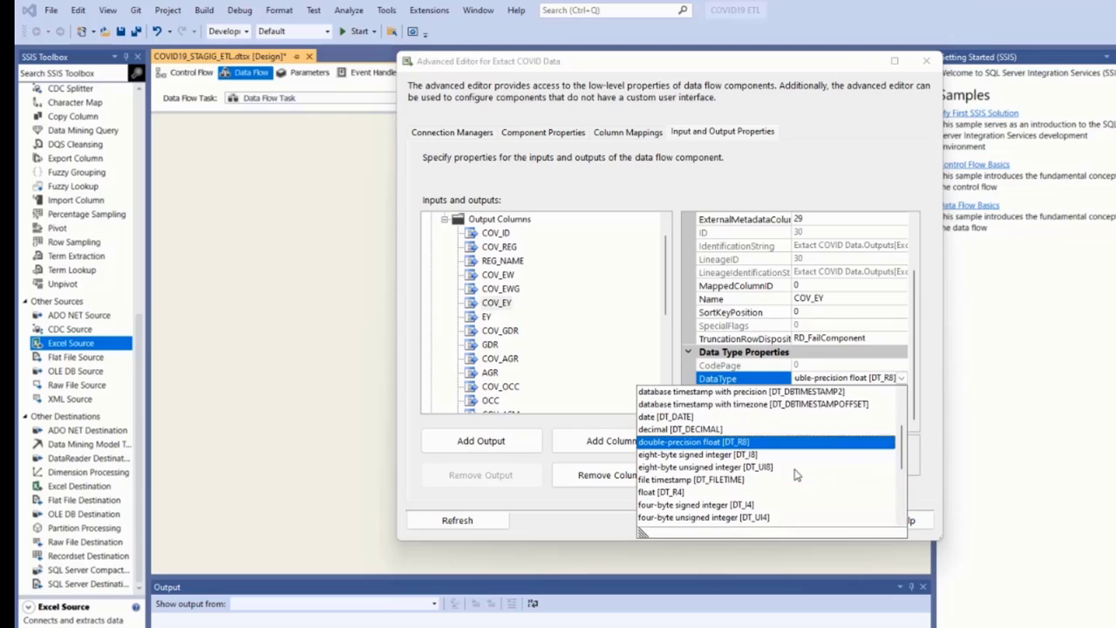
click(721, 505)
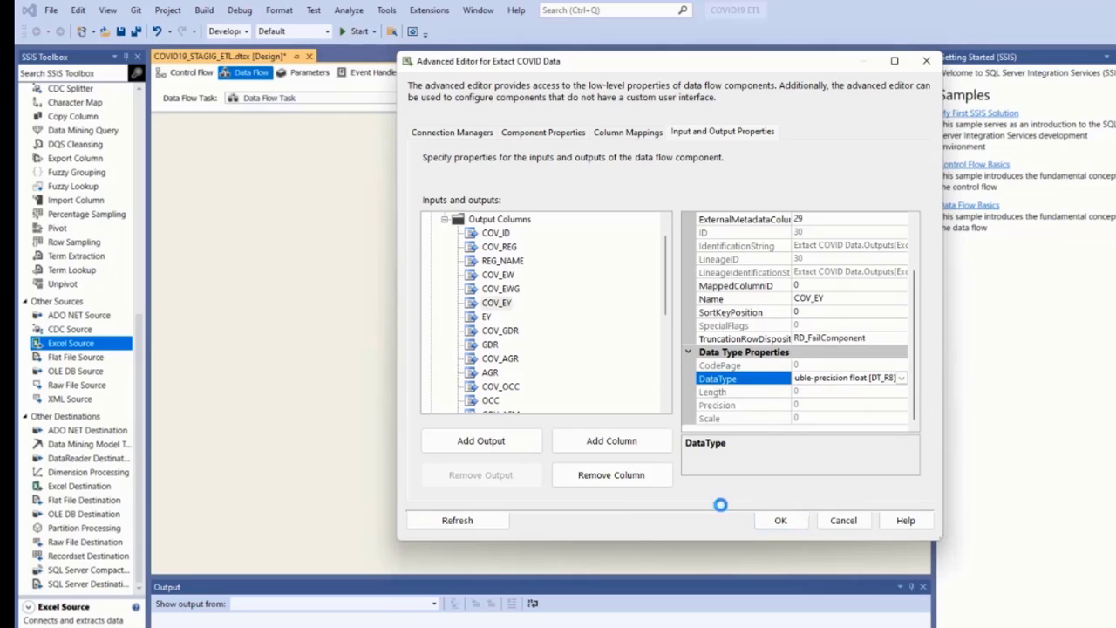
Set the EY output column's data type to four-byte signed integer [DT_I4].
click(486, 318)
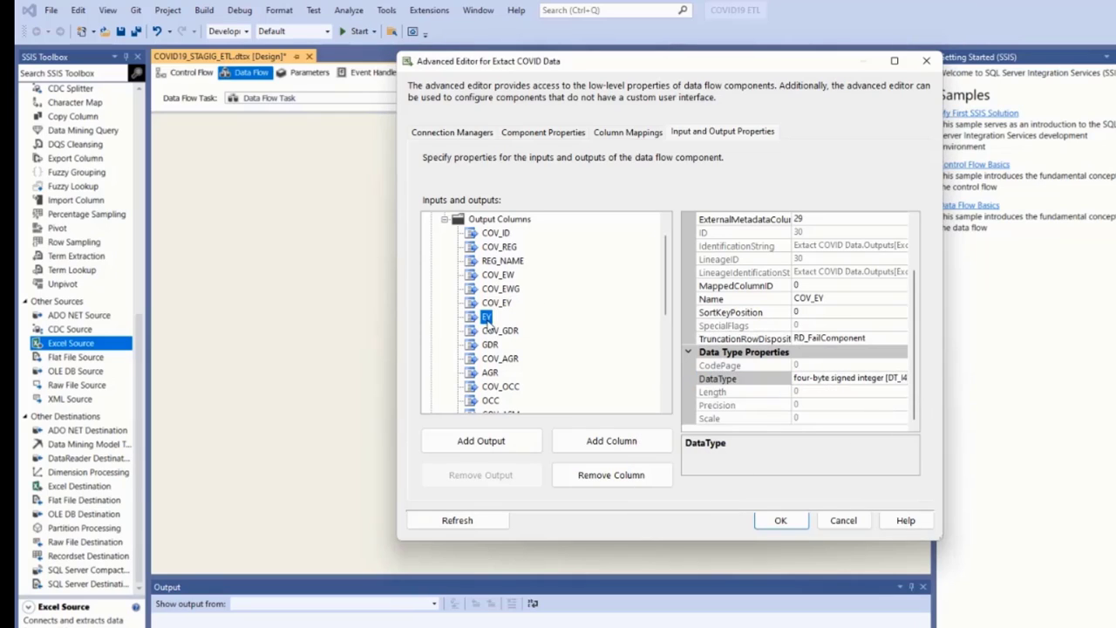
click(904, 382)
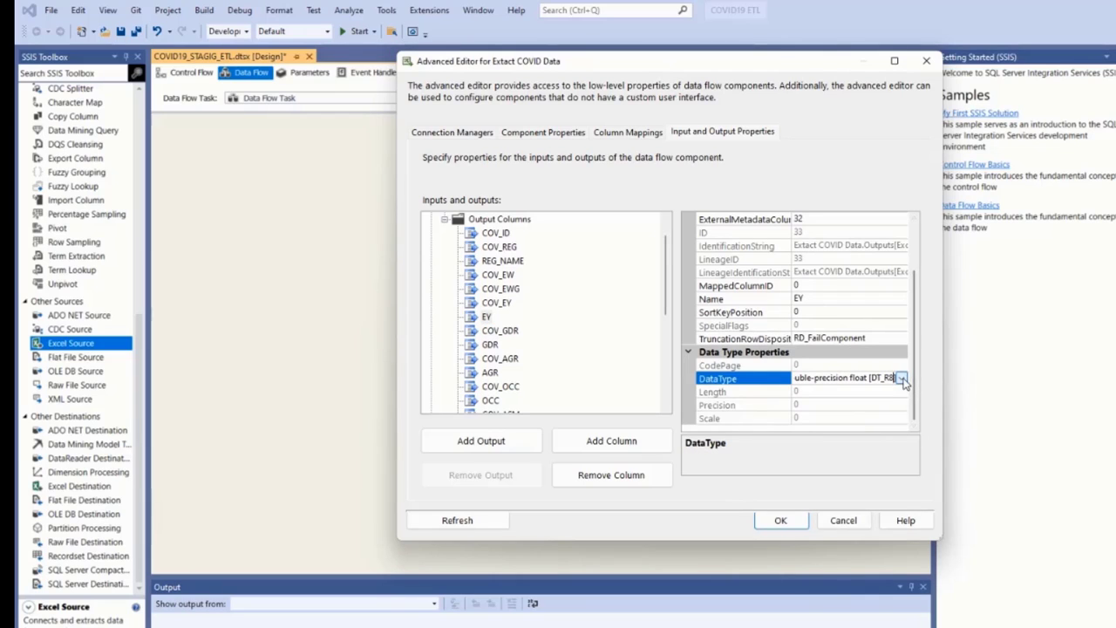
click(900, 379)
scroll(732, 495, down, 3)
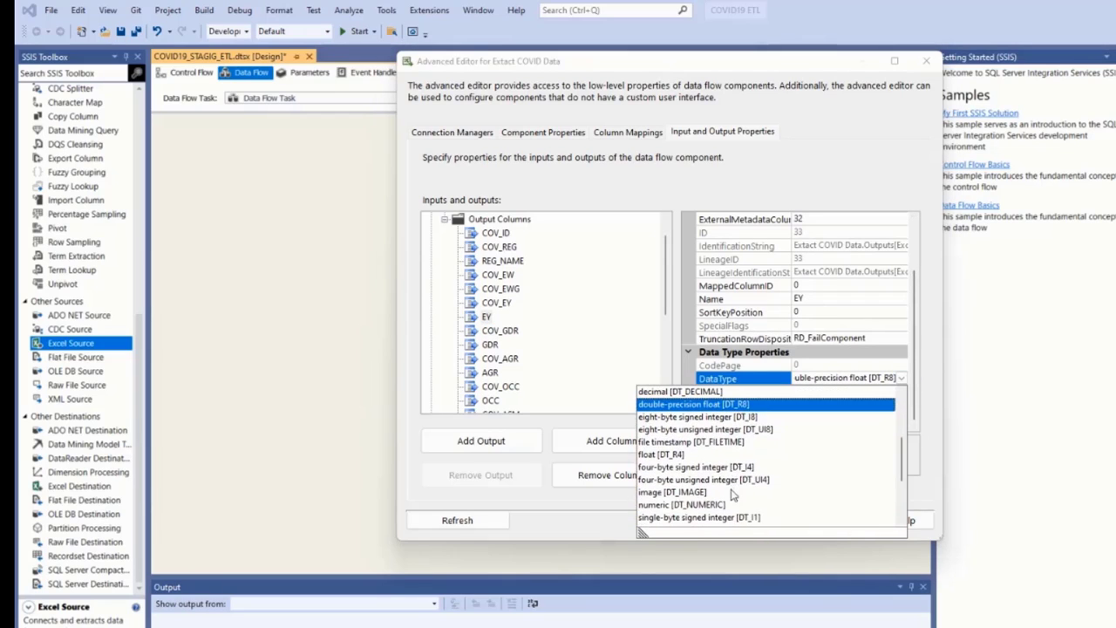
click(729, 471)
Set the COV_GDR output column's data type to four-byte signed integer [DT_I4].
click(515, 333)
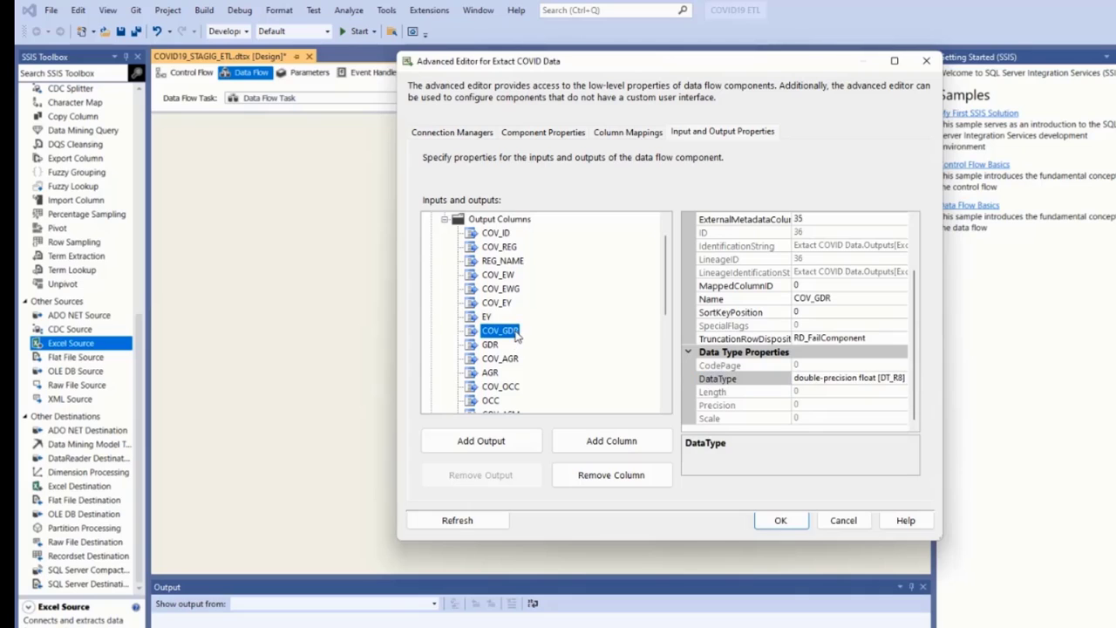
click(903, 380)
click(901, 379)
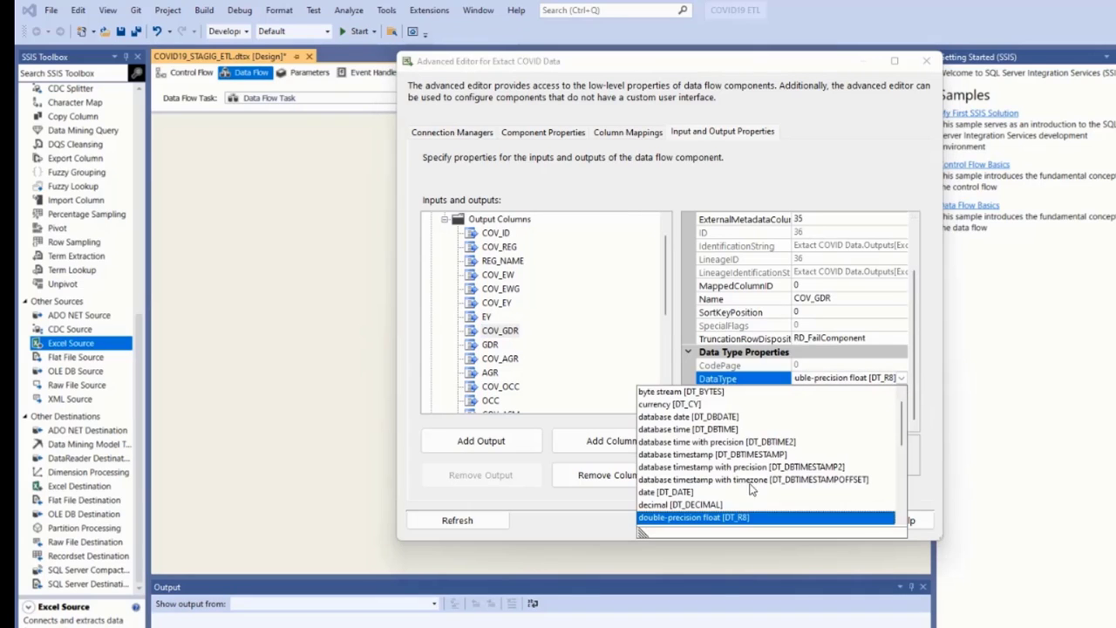
scroll(748, 495, down, 2)
scroll(742, 496, down, 2)
click(718, 471)
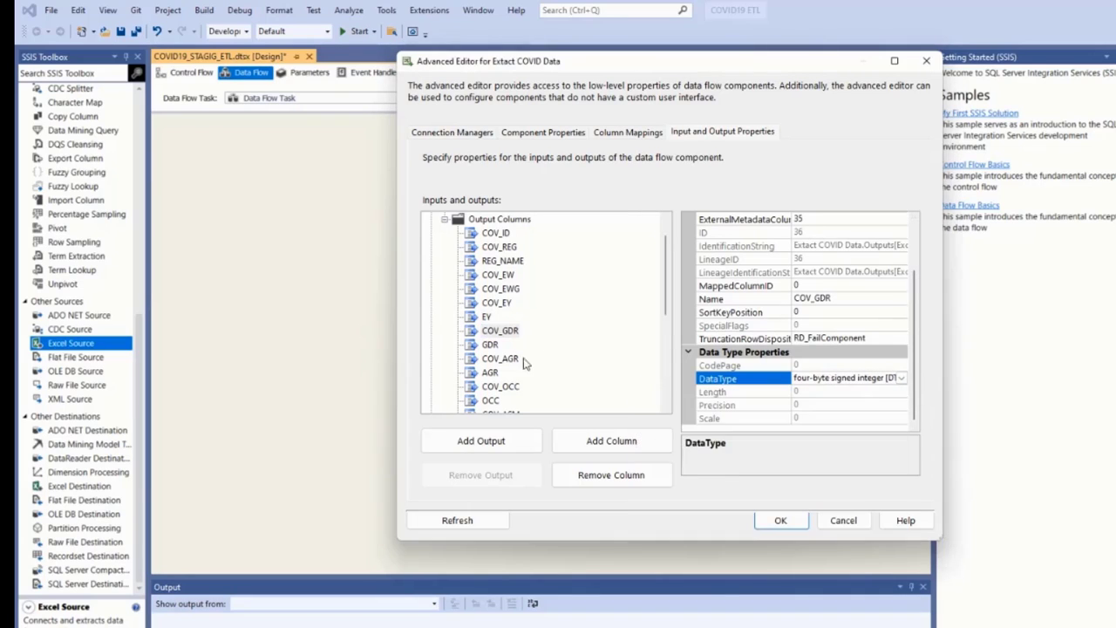
Set the COV_AGR output column's data type to four-byte signed integer [DT_I4].
click(493, 346)
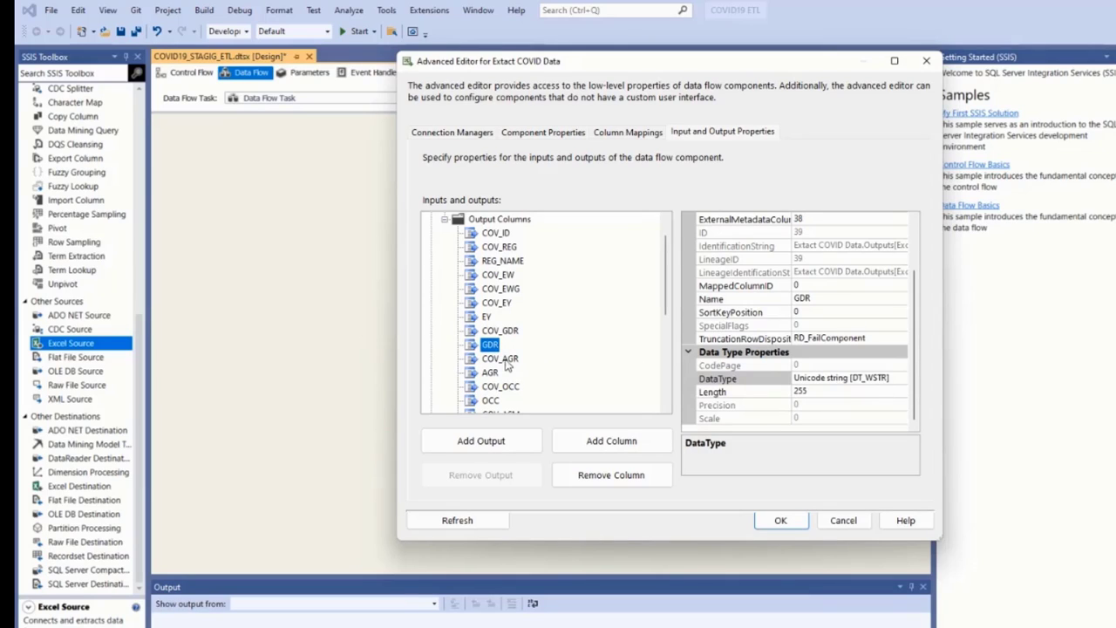
click(500, 359)
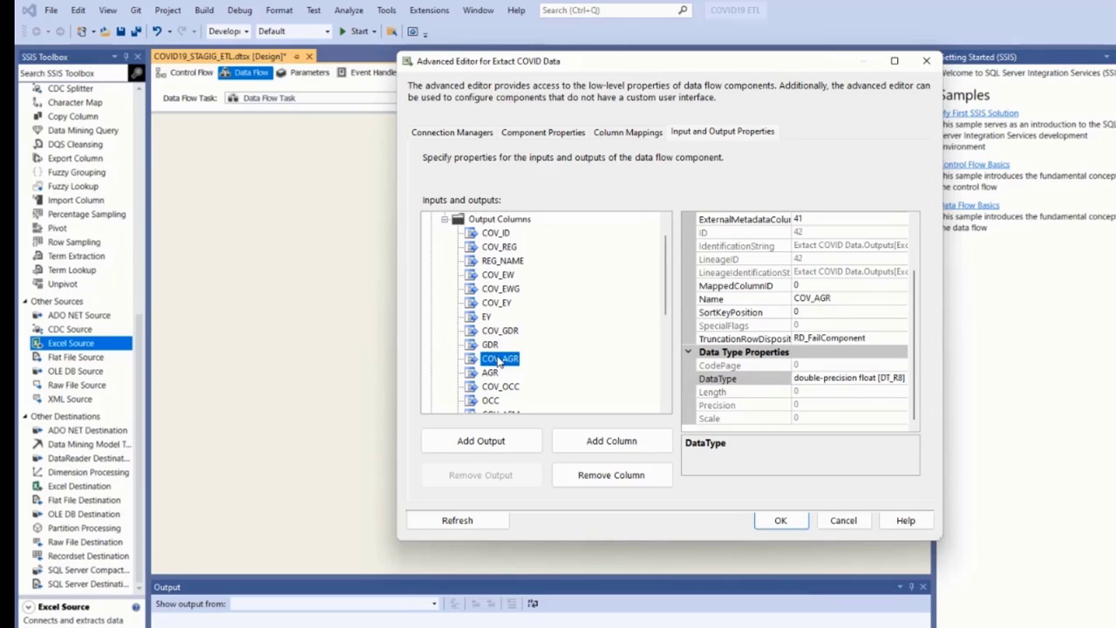
click(894, 377)
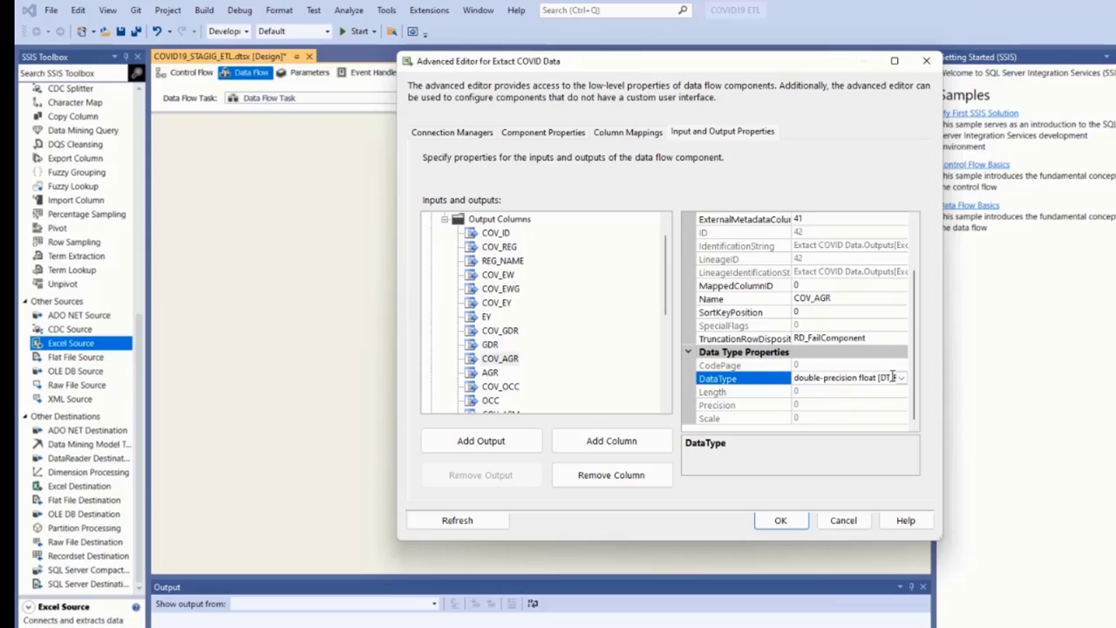
click(899, 378)
click(698, 505)
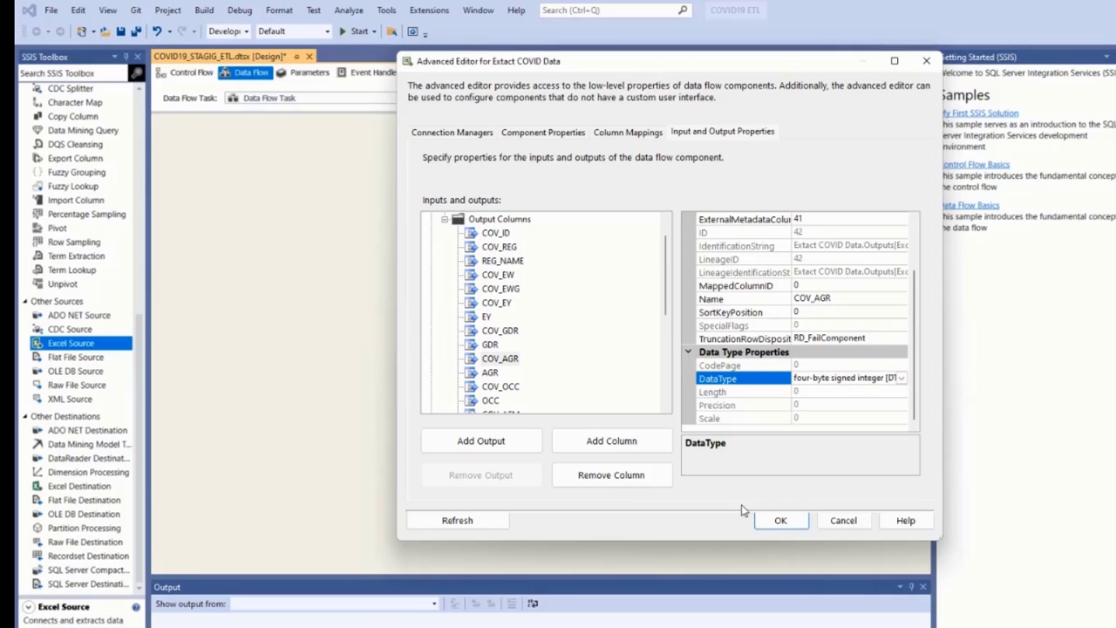
Set the COV_OCC output column's data type to four-byte signed integer [DT_I4].
click(491, 372)
scroll(494, 383, down, 1)
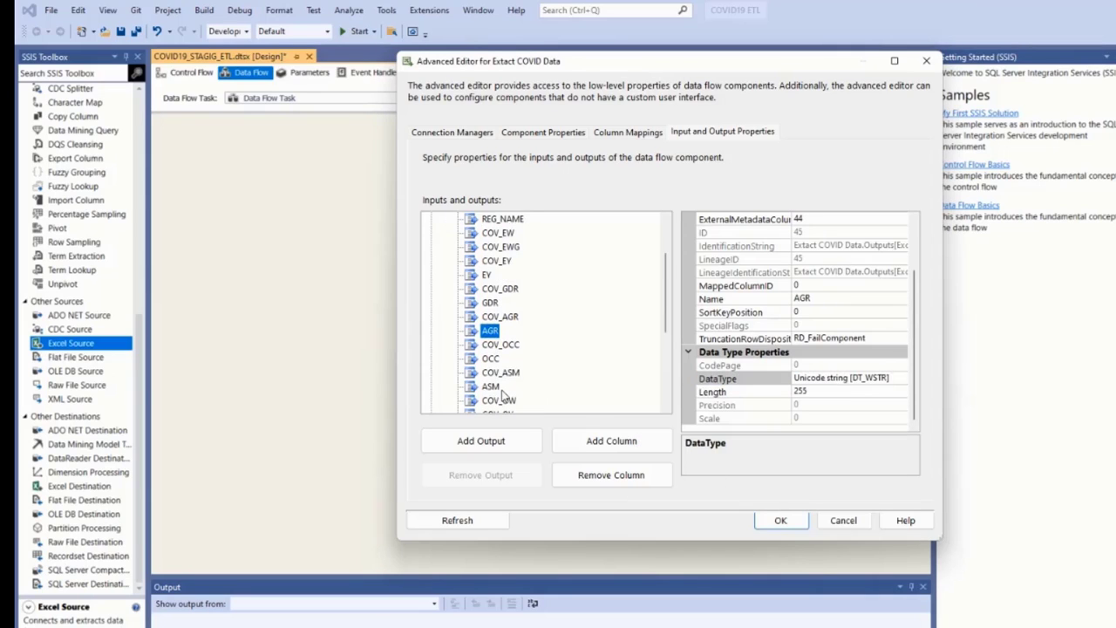
click(510, 347)
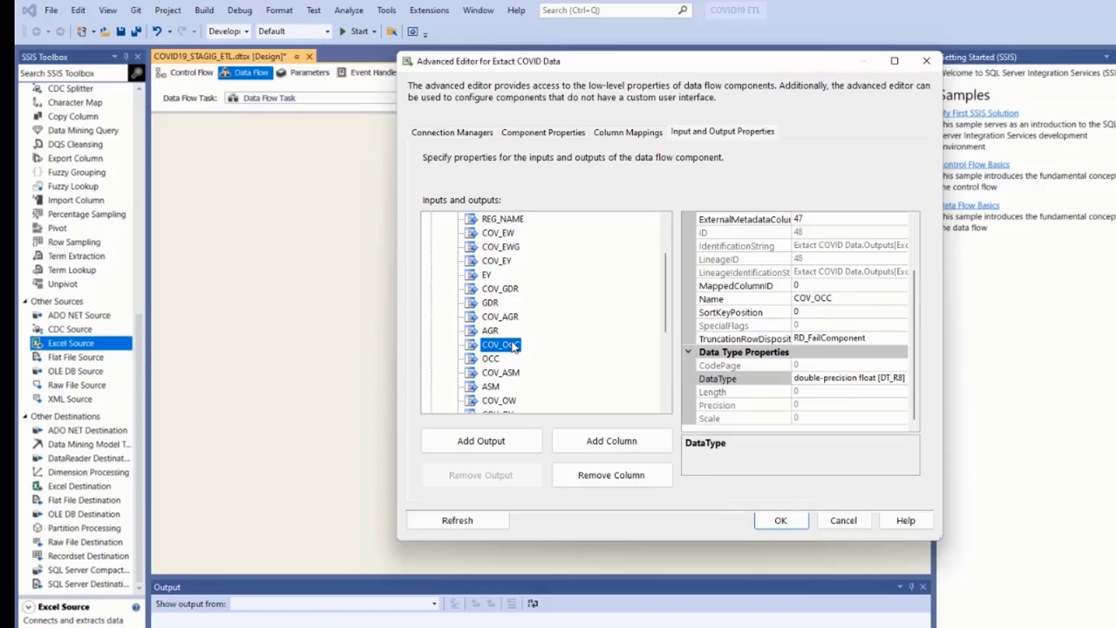
click(902, 379)
click(902, 378)
scroll(807, 465, down, 2)
scroll(807, 467, down, 1)
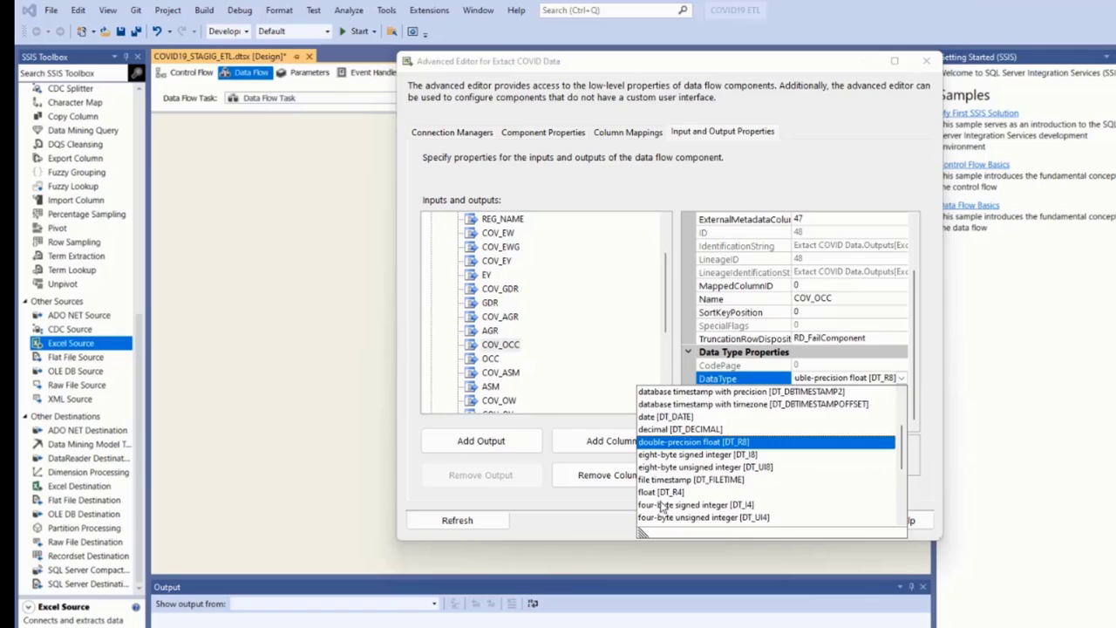
click(689, 504)
Set the COV_ASM output column's data type to four-byte signed integer [DT_I4].
click(491, 359)
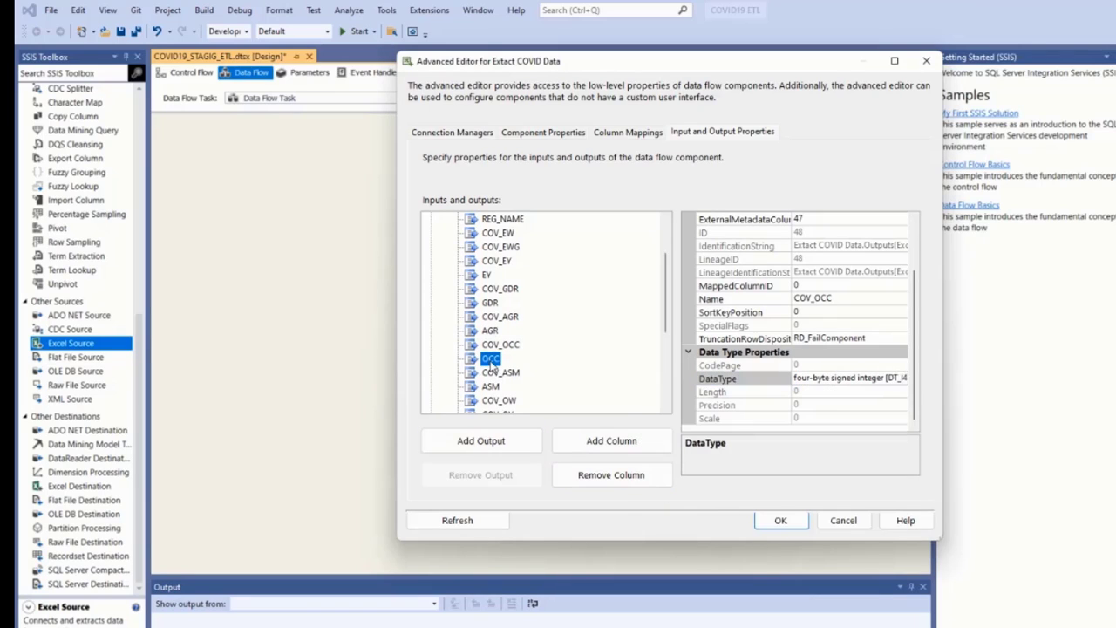
click(493, 373)
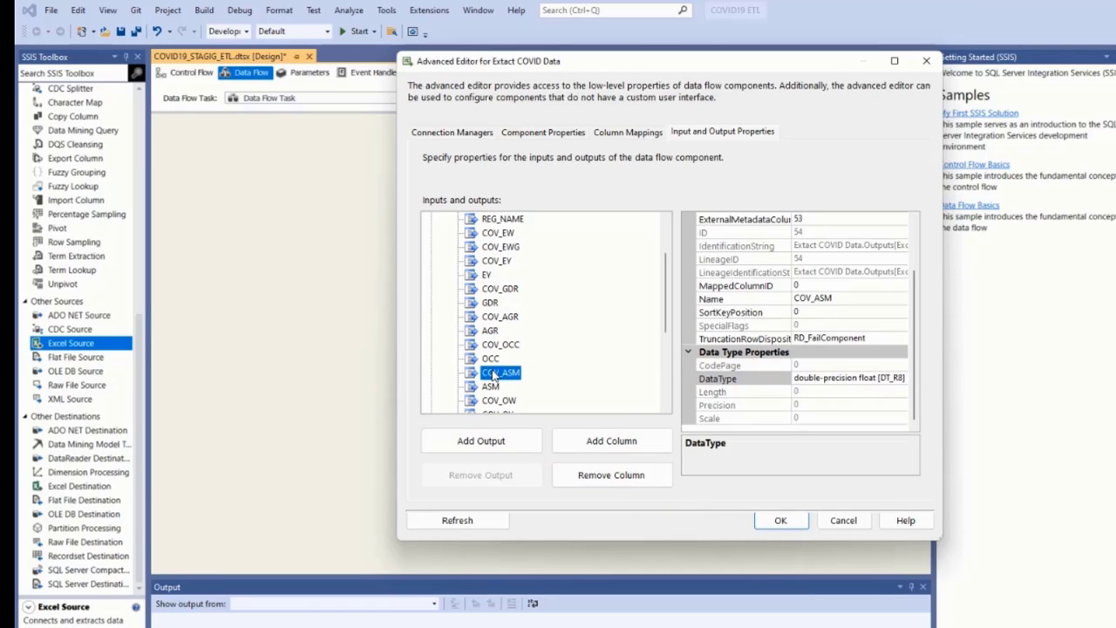
click(902, 378)
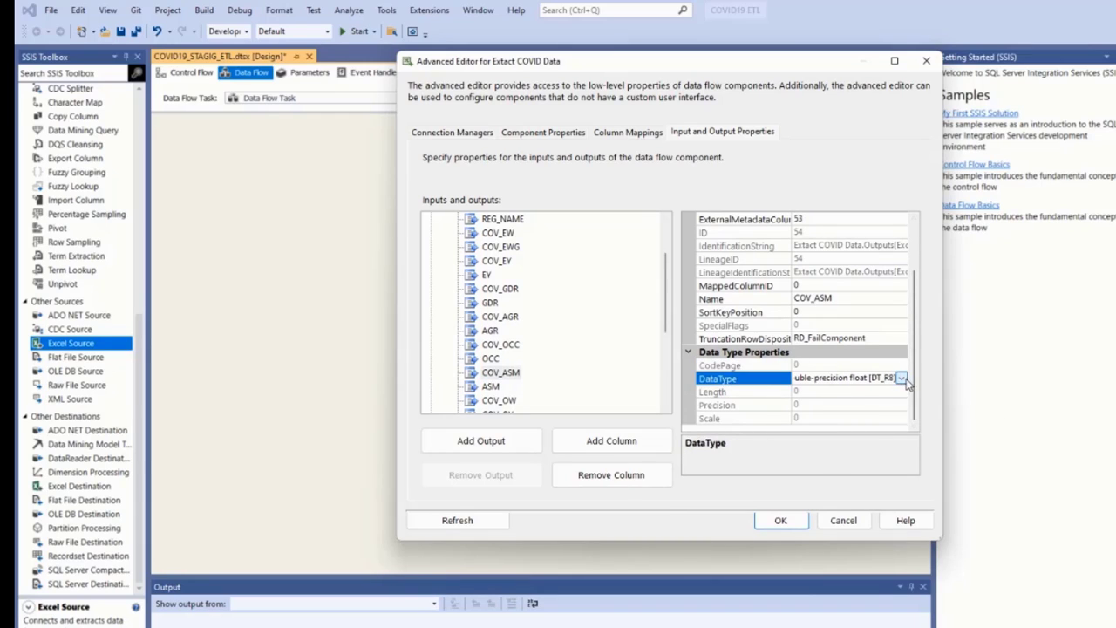
click(904, 379)
scroll(772, 512, down, 3)
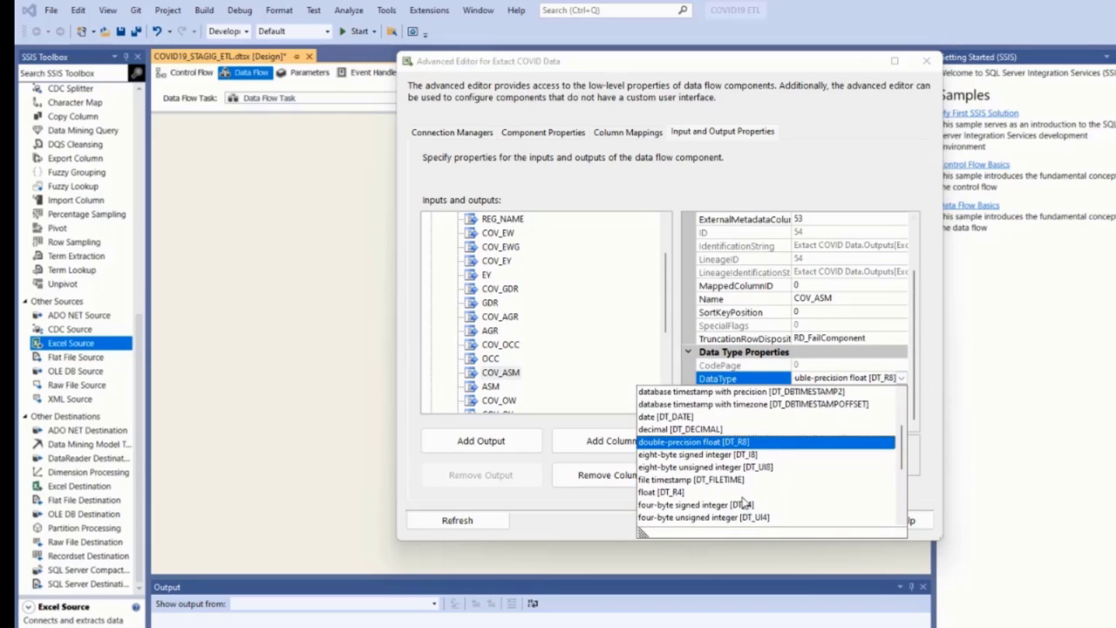
scroll(741, 504, down, 3)
click(749, 468)
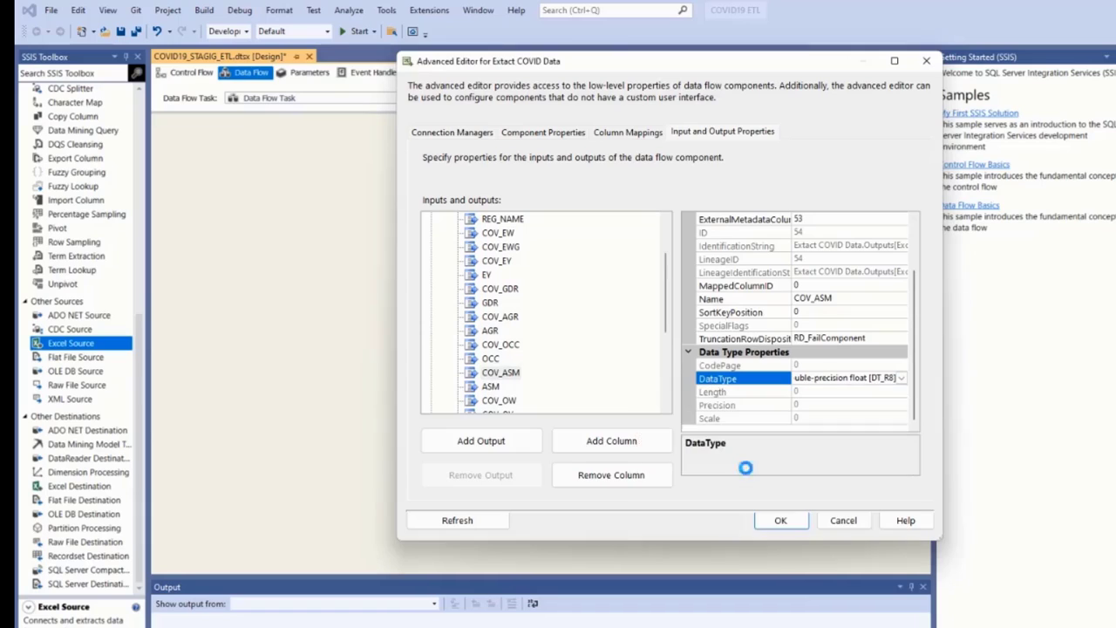
Set the COV_OW output column's data type to four-byte signed integer [DT_I4].
click(491, 387)
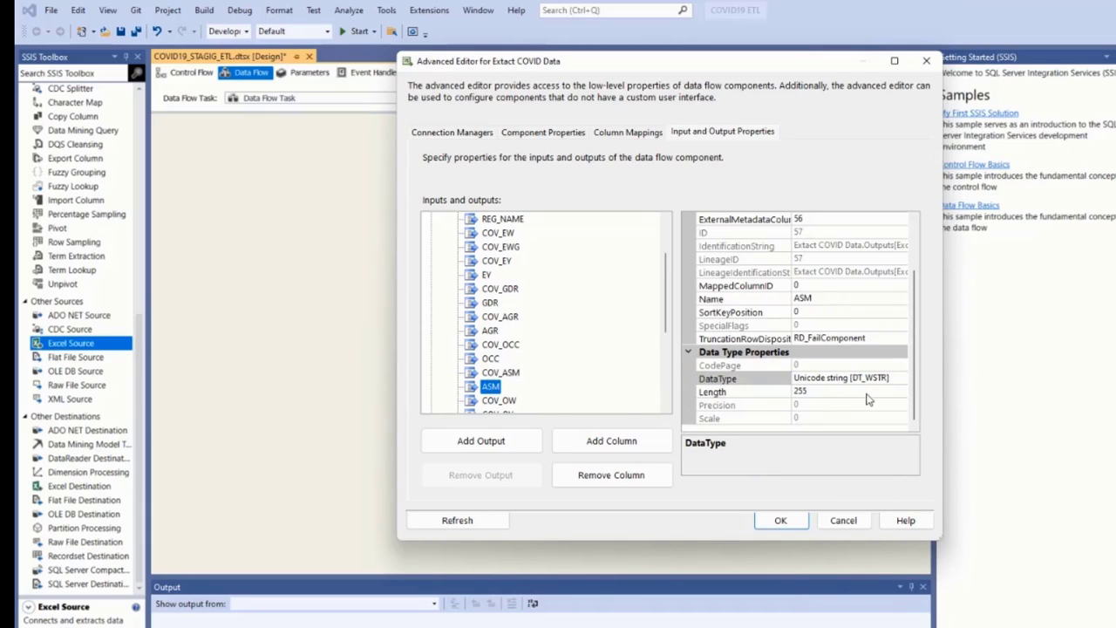
scroll(535, 387, down, 1)
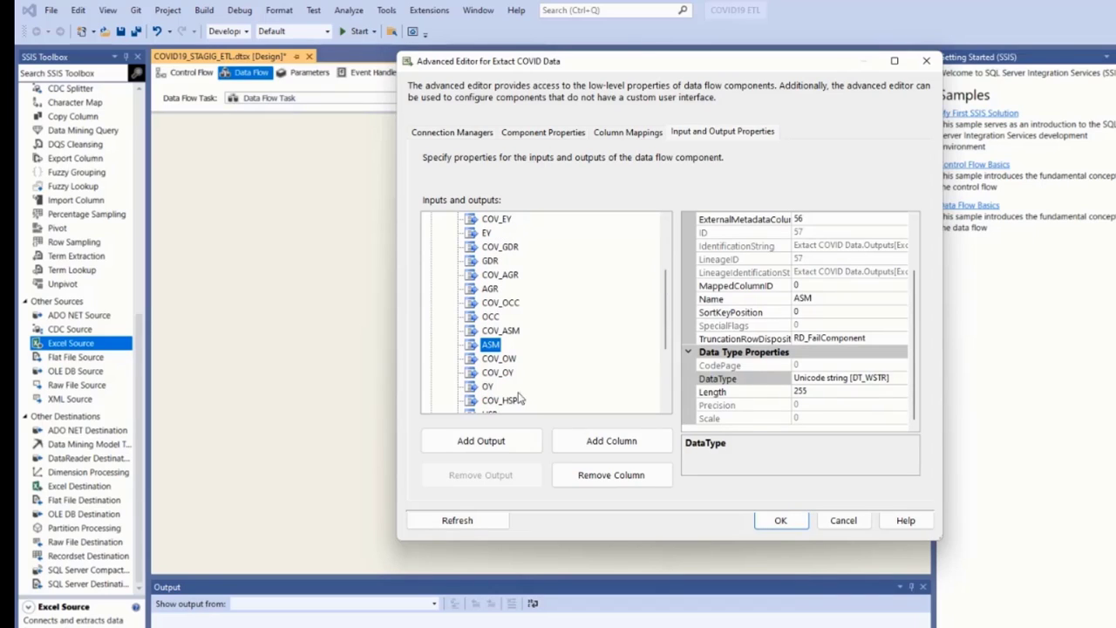
click(511, 360)
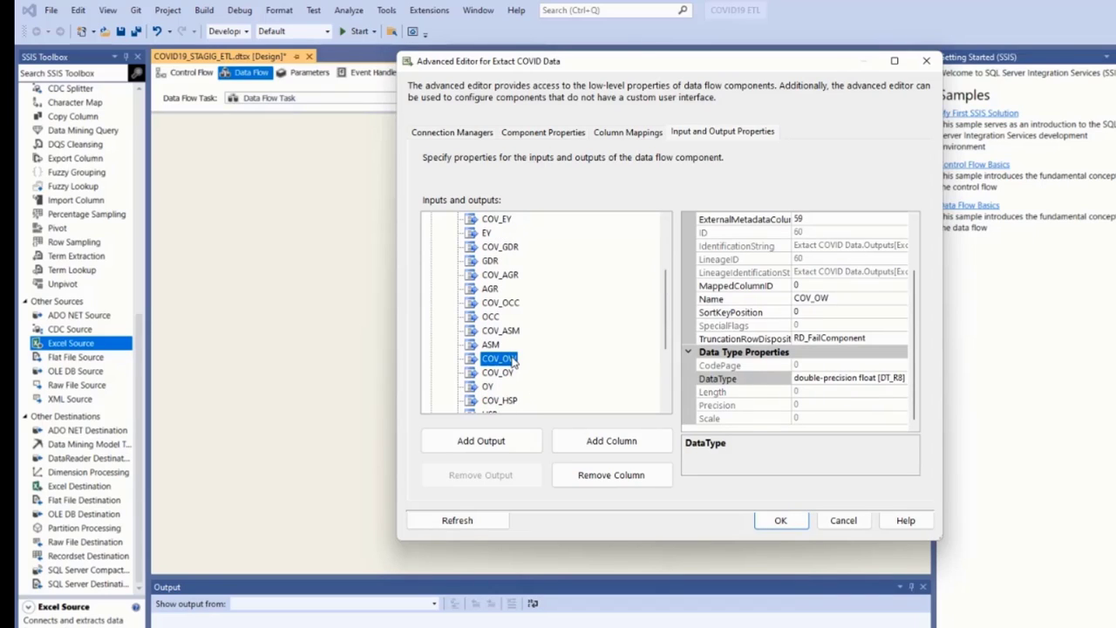
click(890, 379)
click(901, 379)
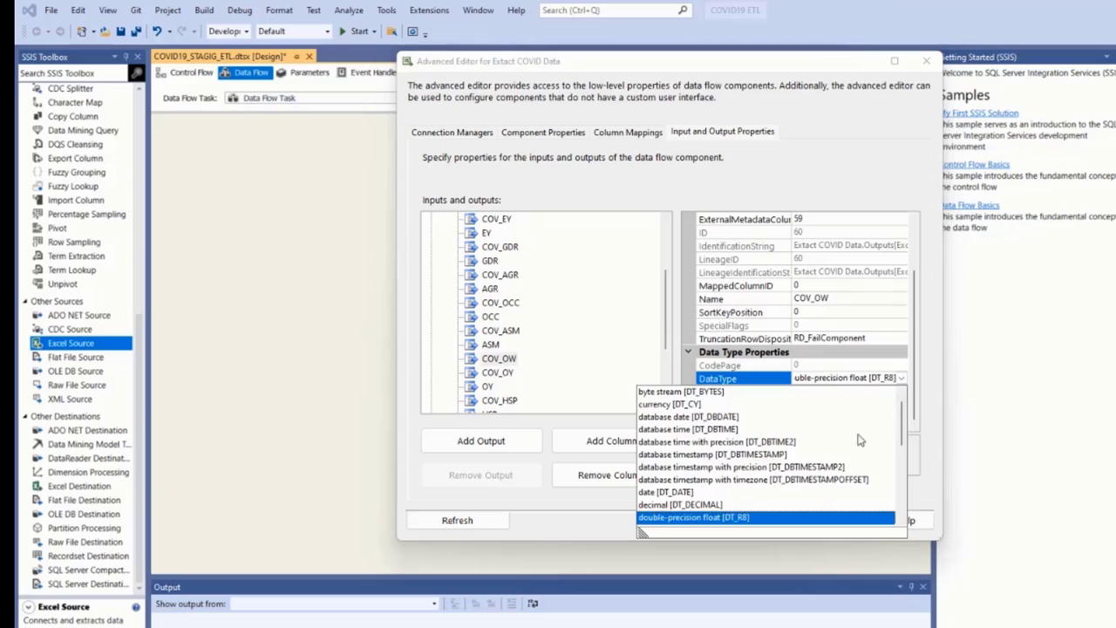
scroll(745, 486, down, 3)
click(734, 429)
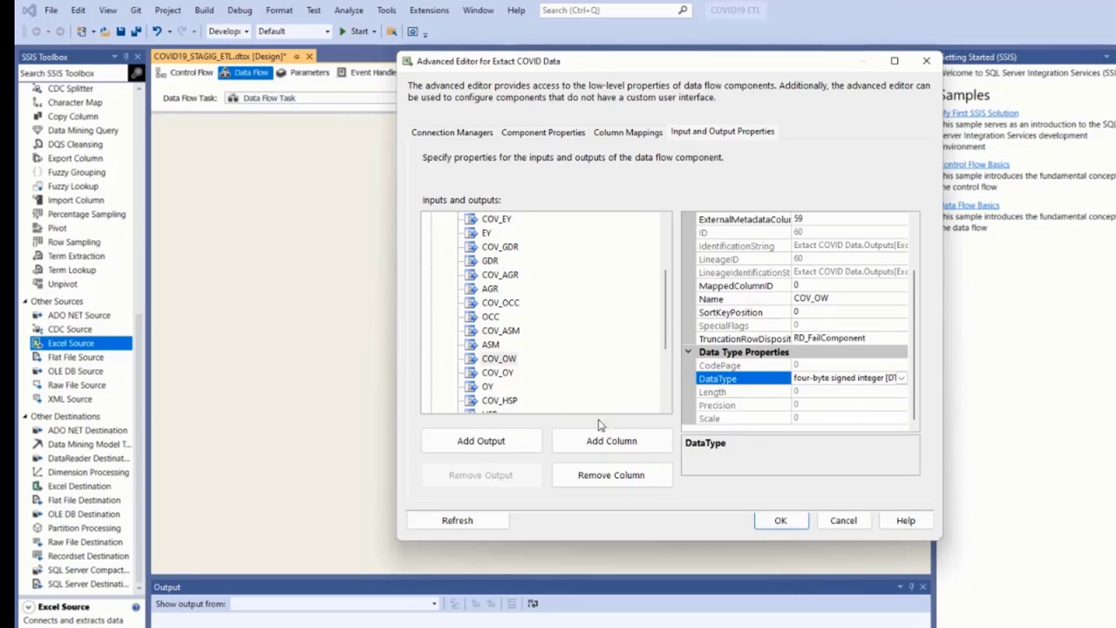
Set the OY output column's data type to four-byte signed integer [DT_I4].
scroll(501, 412, down, 1)
click(489, 344)
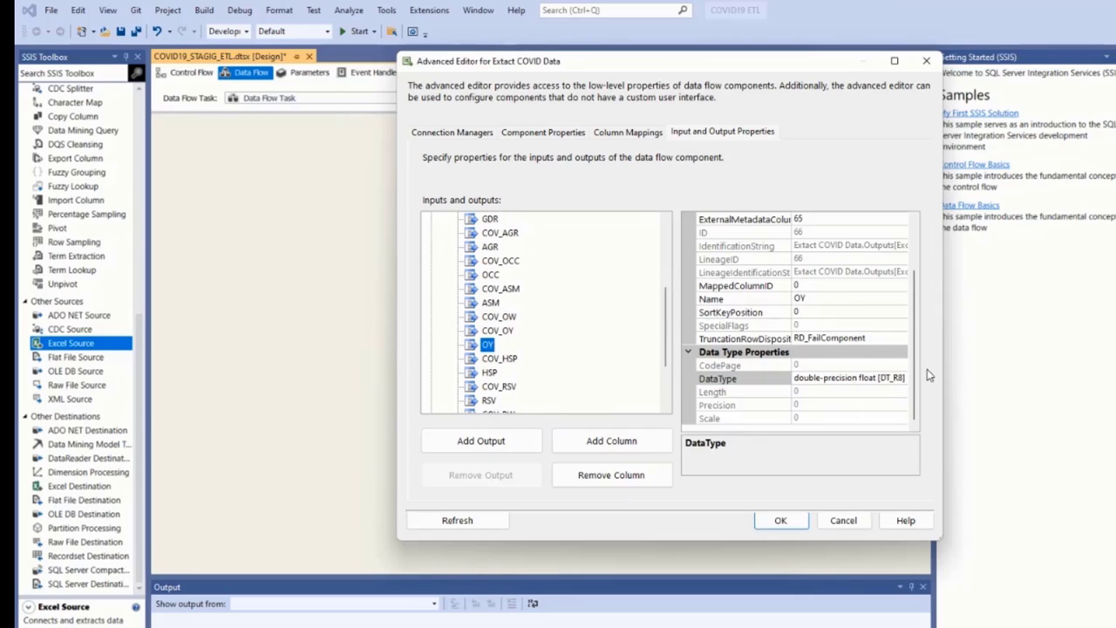
click(867, 378)
click(902, 379)
scroll(767, 502, down, 2)
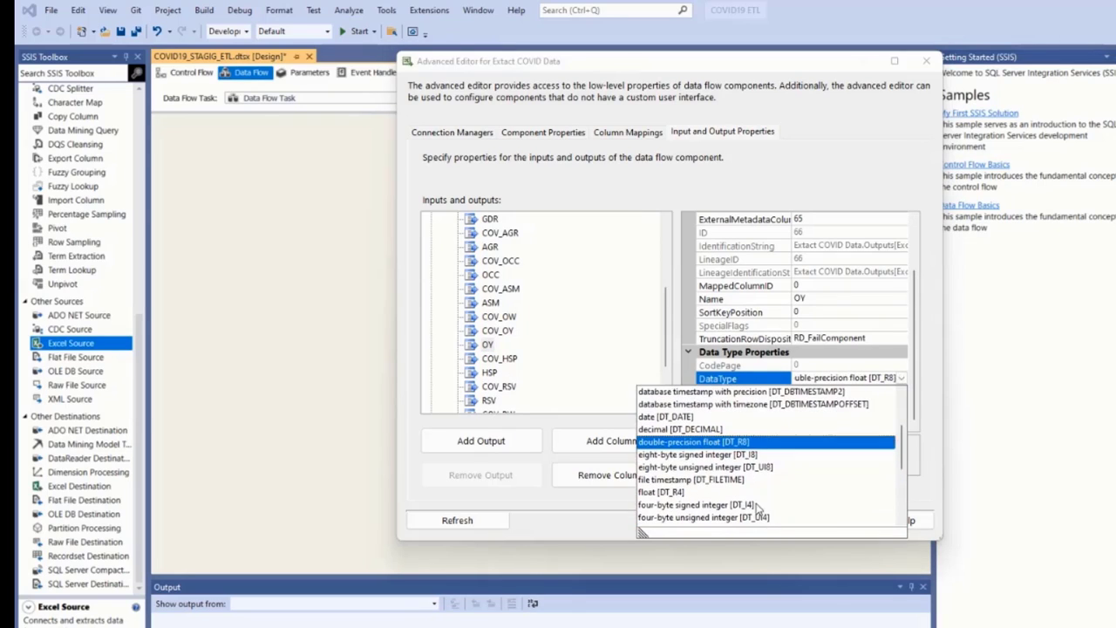
scroll(756, 504, down, 2)
click(741, 468)
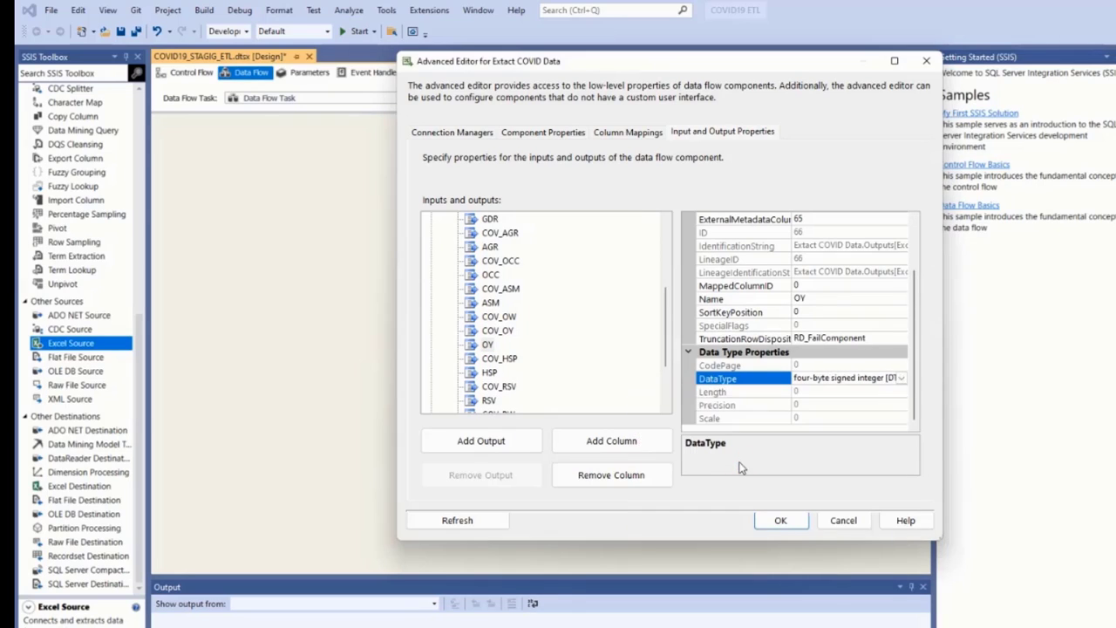
Set the COV_HSP output column's data type to four-byte signed integer [DT_I4].
click(504, 359)
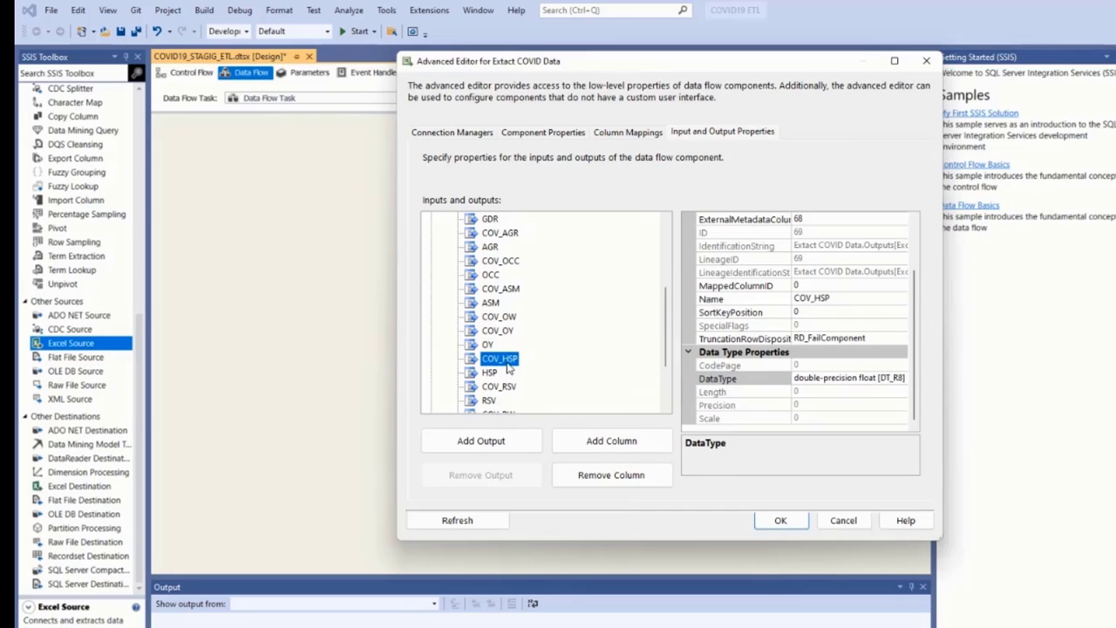
click(898, 378)
click(901, 379)
scroll(720, 508, down, 3)
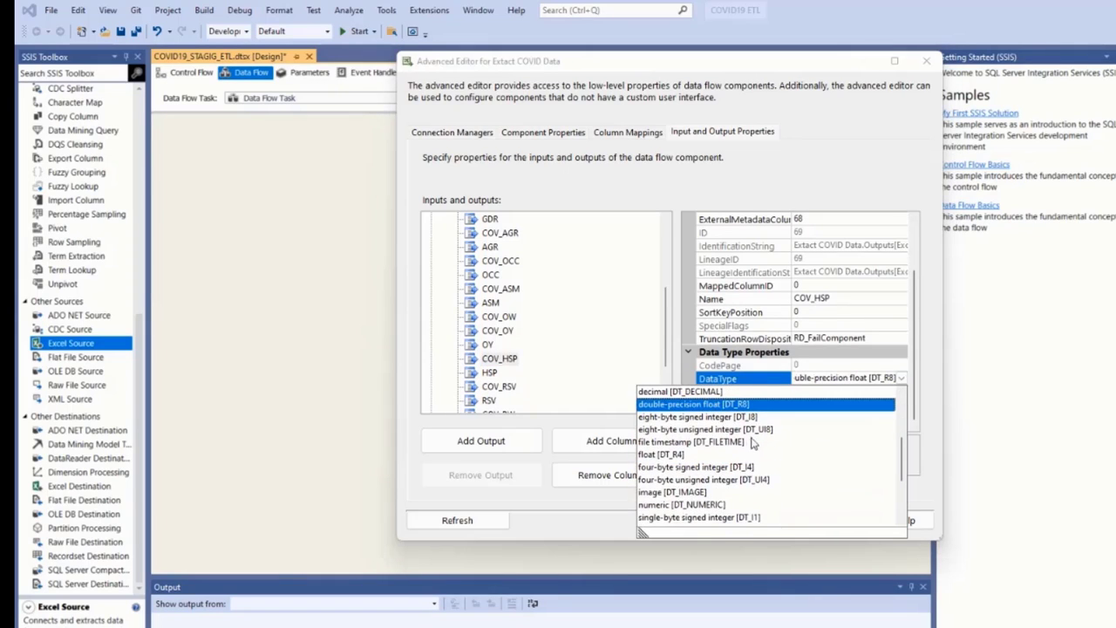
click(717, 468)
Set the COV_RSV output column's data type to four-byte signed integer [DT_I4].
click(490, 372)
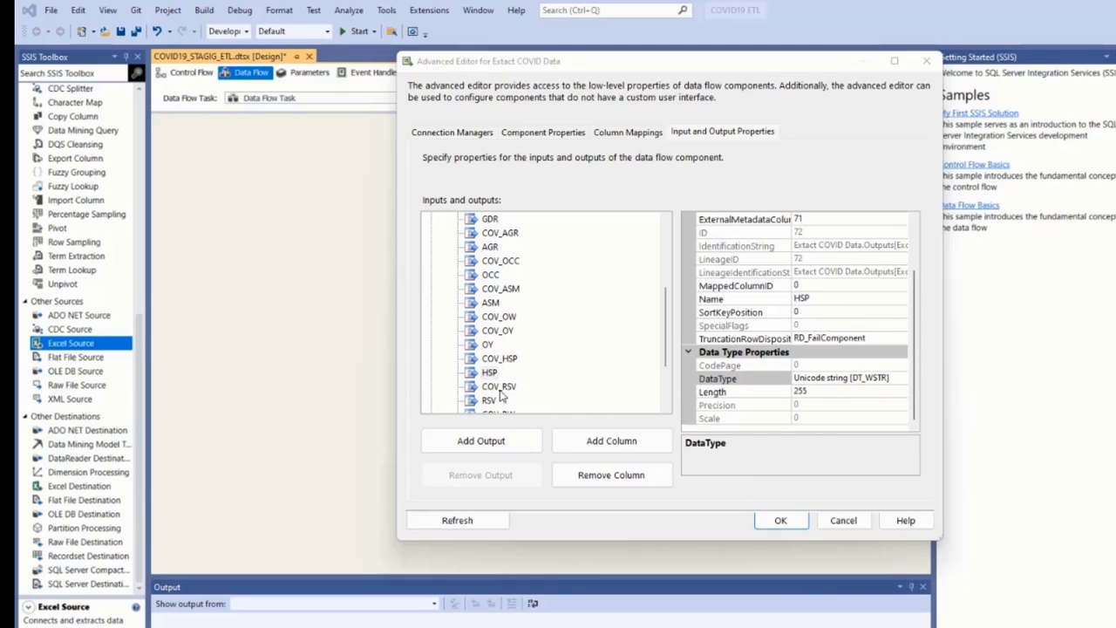
click(500, 389)
click(868, 385)
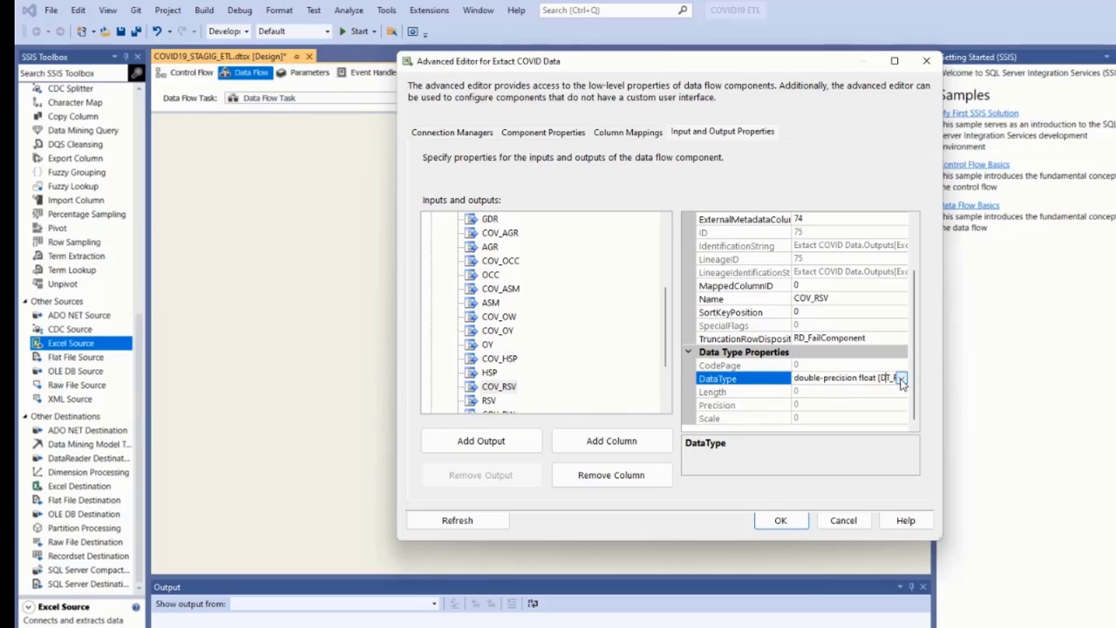
click(901, 379)
scroll(789, 501, down, 2)
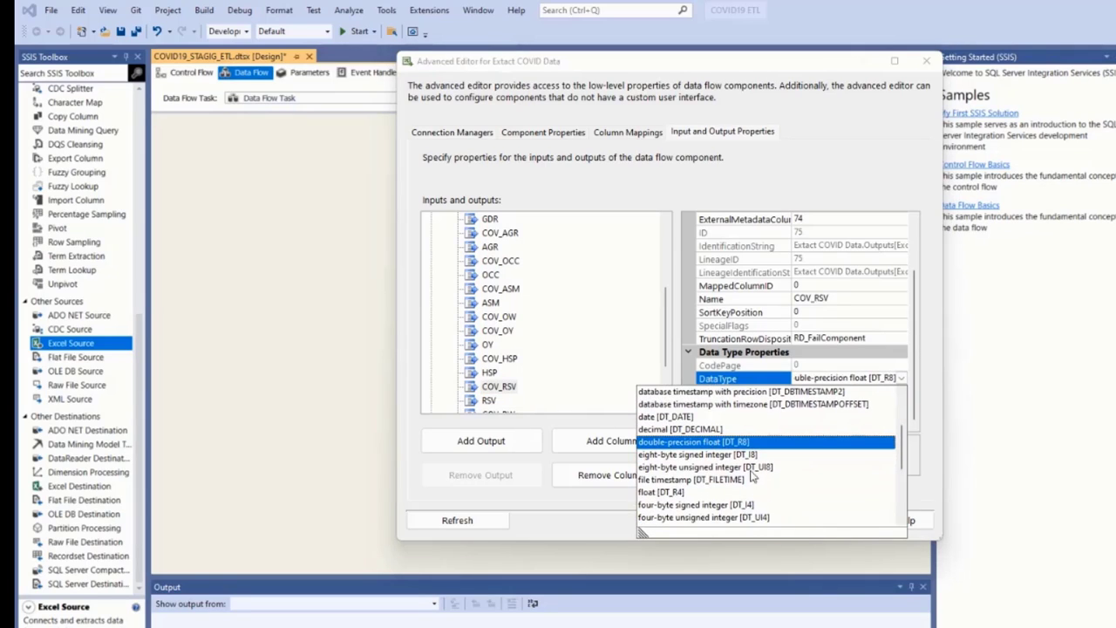
click(731, 503)
Set the length of the RSV Unicode string output column to 5.
click(490, 401)
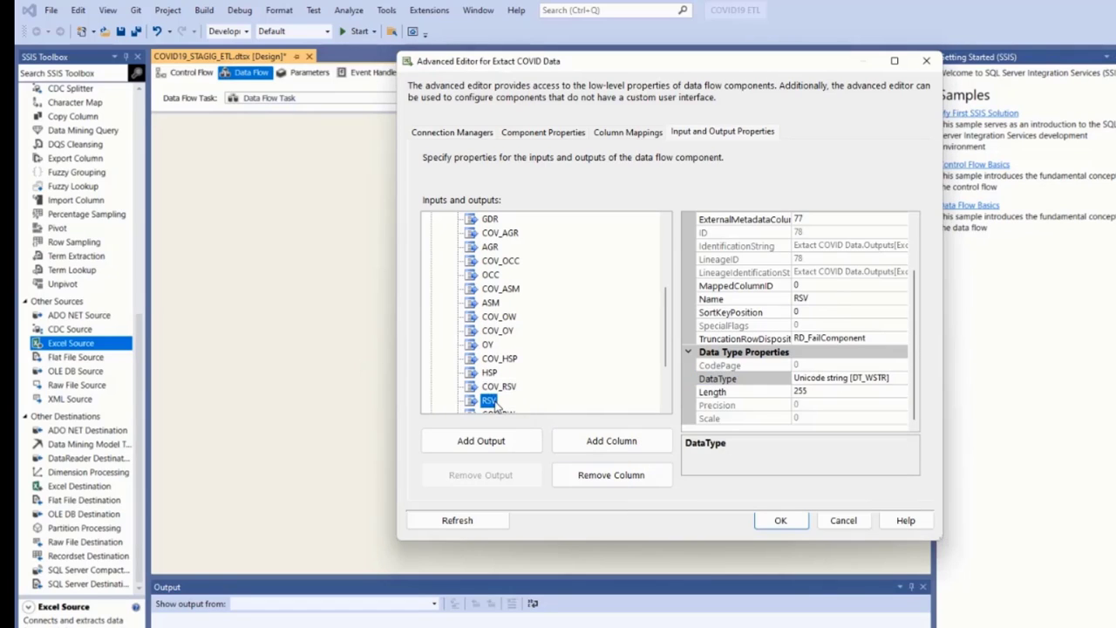
scroll(494, 403, down, 1)
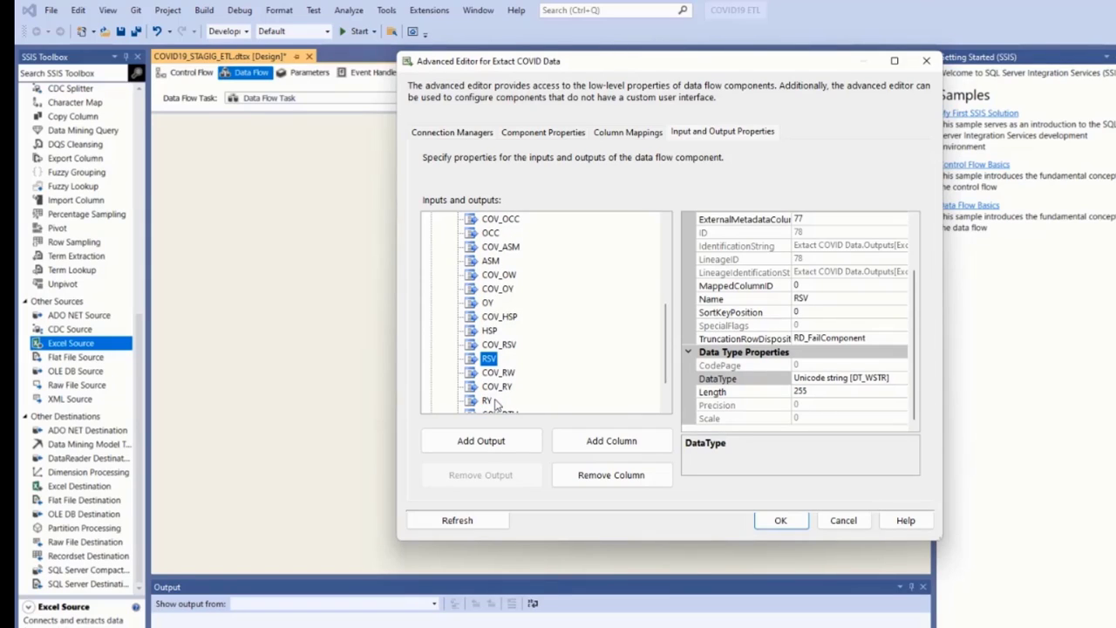
click(806, 391)
drag(807, 390, 789, 392)
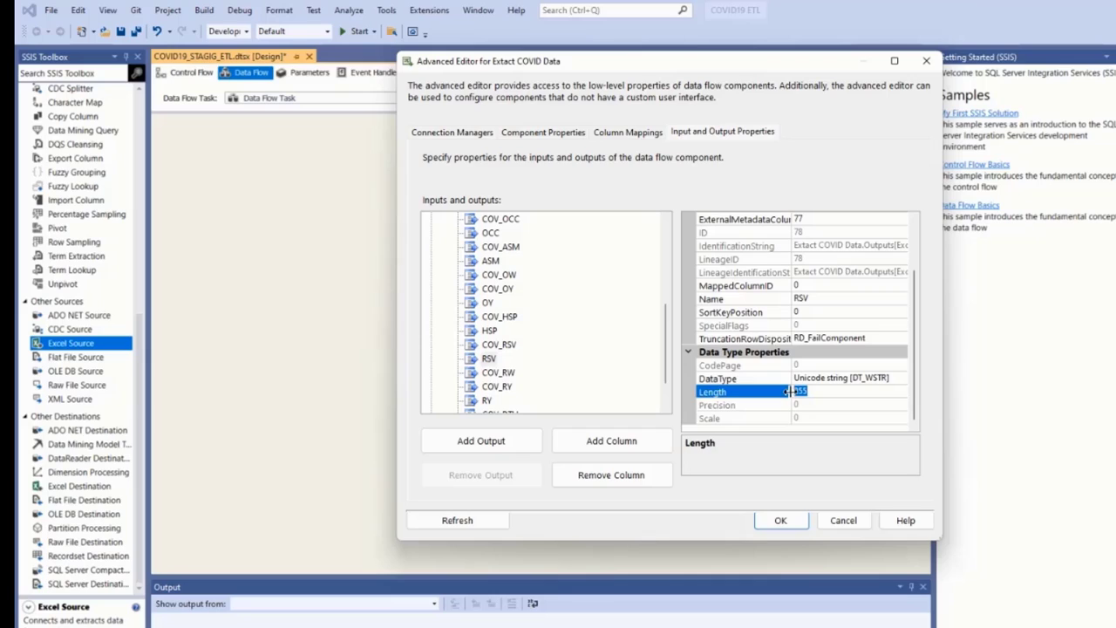
text(5)
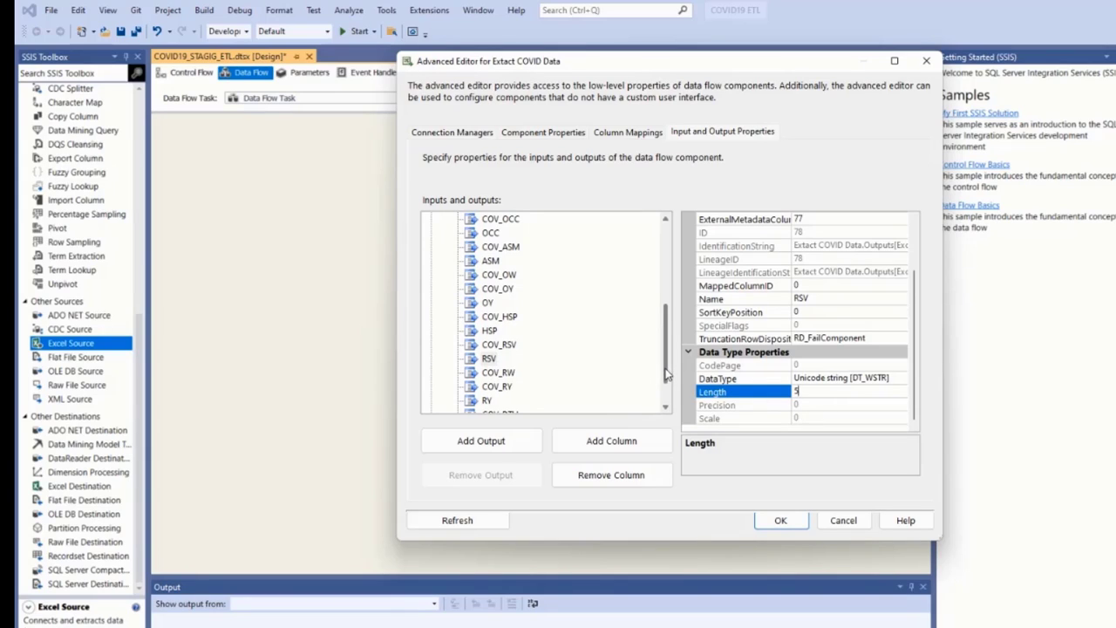
Set the COV_RW output column's data type to four-byte signed integer [DT_I4].
scroll(669, 375, down, 1)
click(499, 345)
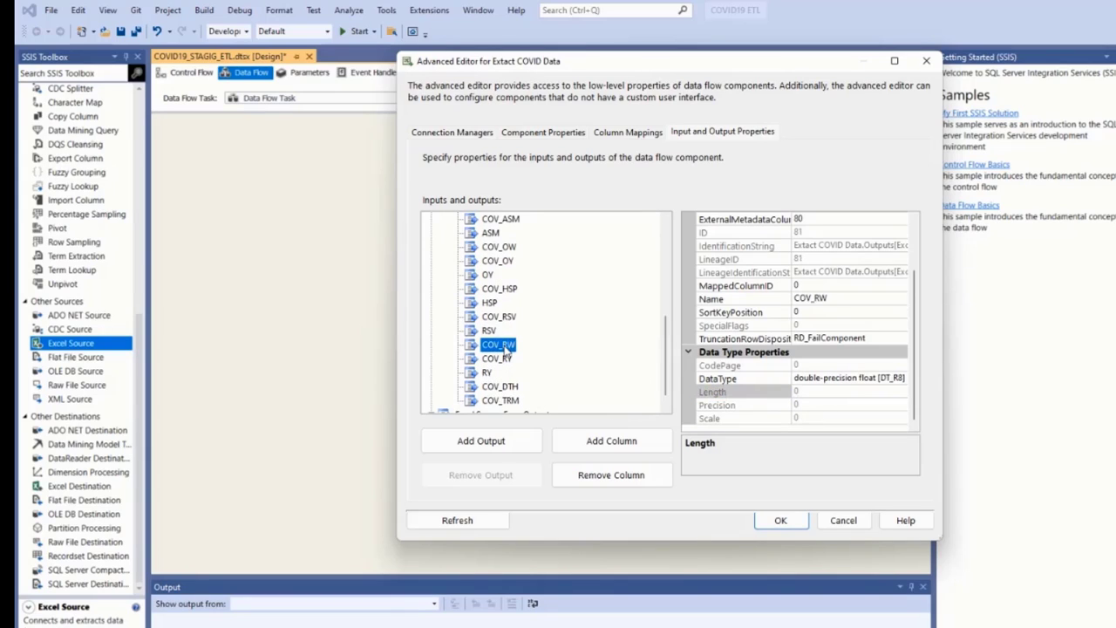
click(901, 379)
click(902, 378)
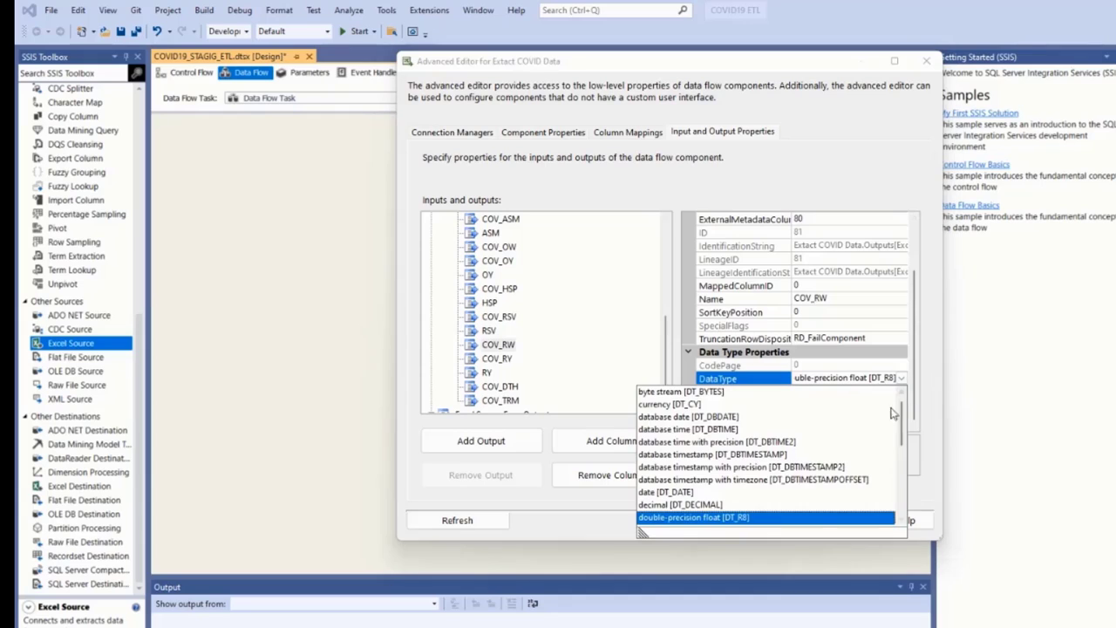
scroll(721, 508, down, 3)
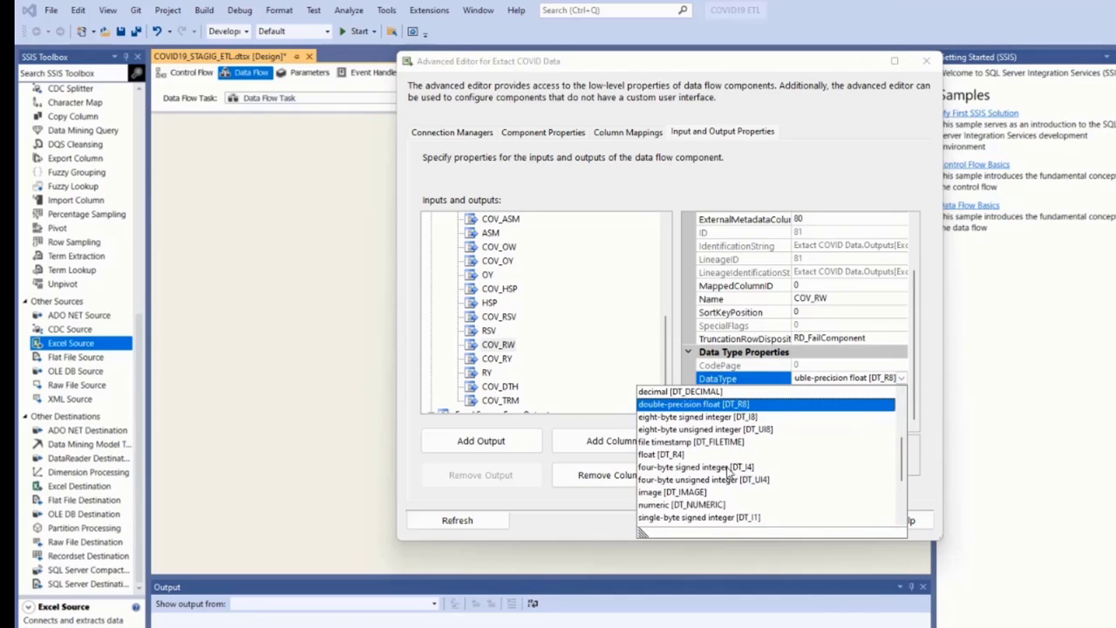
click(728, 467)
Set the COV_RY output column's data type to four-byte signed integer [DT_I4].
click(497, 359)
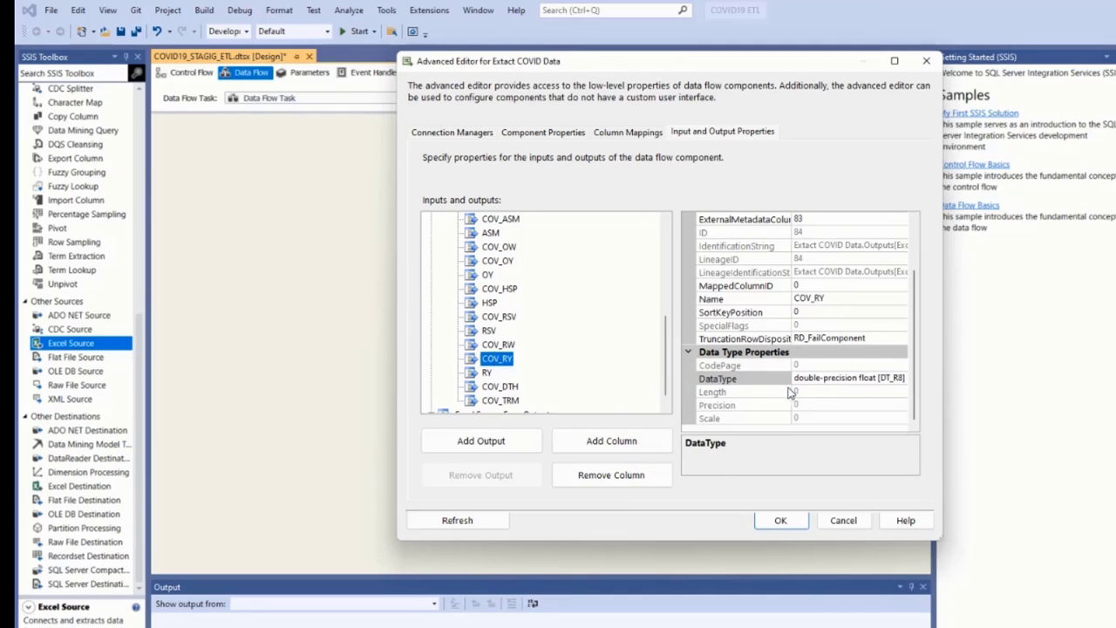
click(880, 379)
click(901, 377)
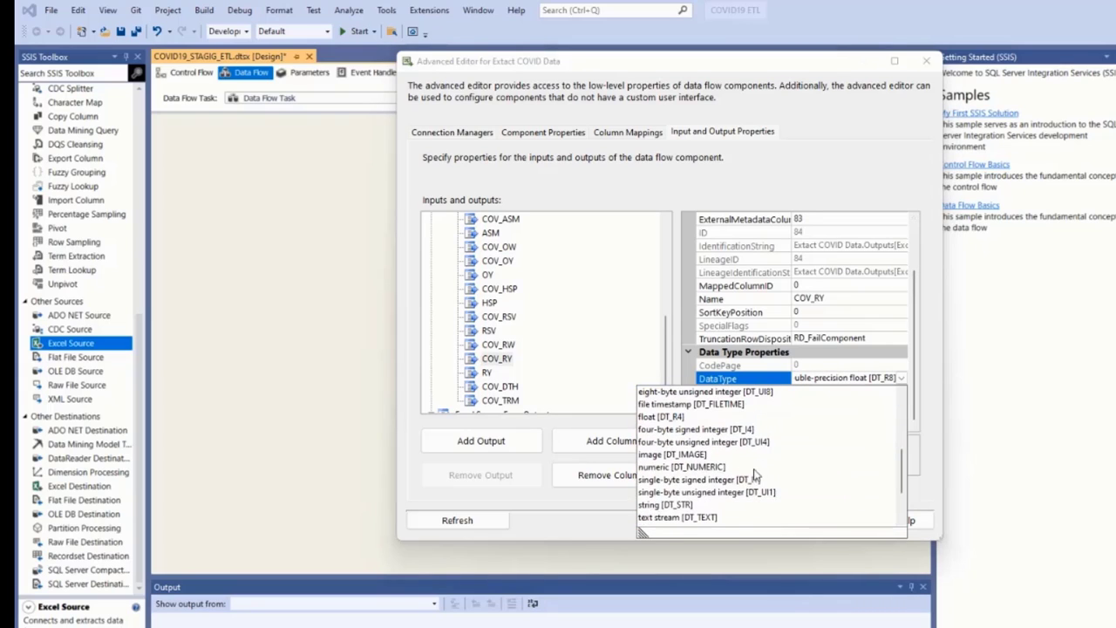
click(724, 429)
click(487, 372)
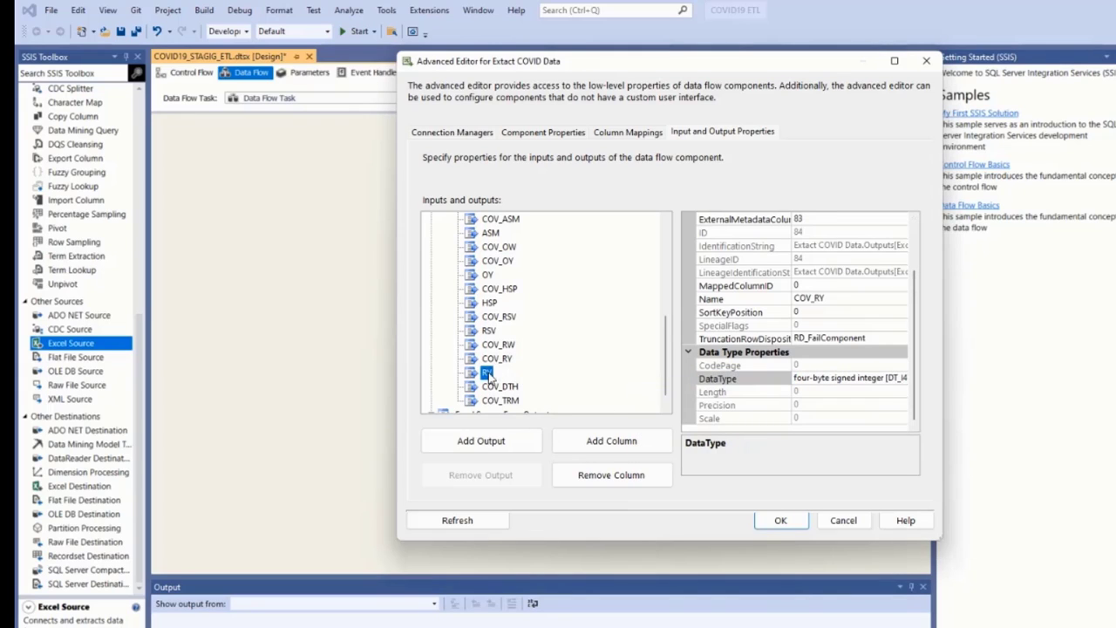
Set the RY output column's data type to four-byte signed integer [DT_I4].
click(881, 378)
click(902, 378)
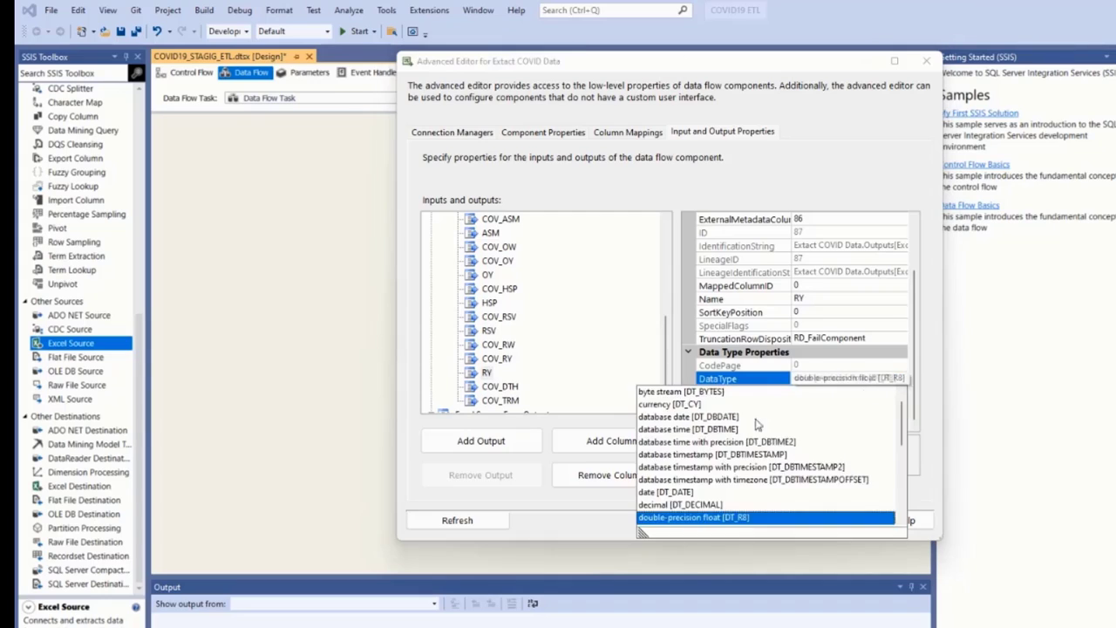
scroll(735, 470, down, 2)
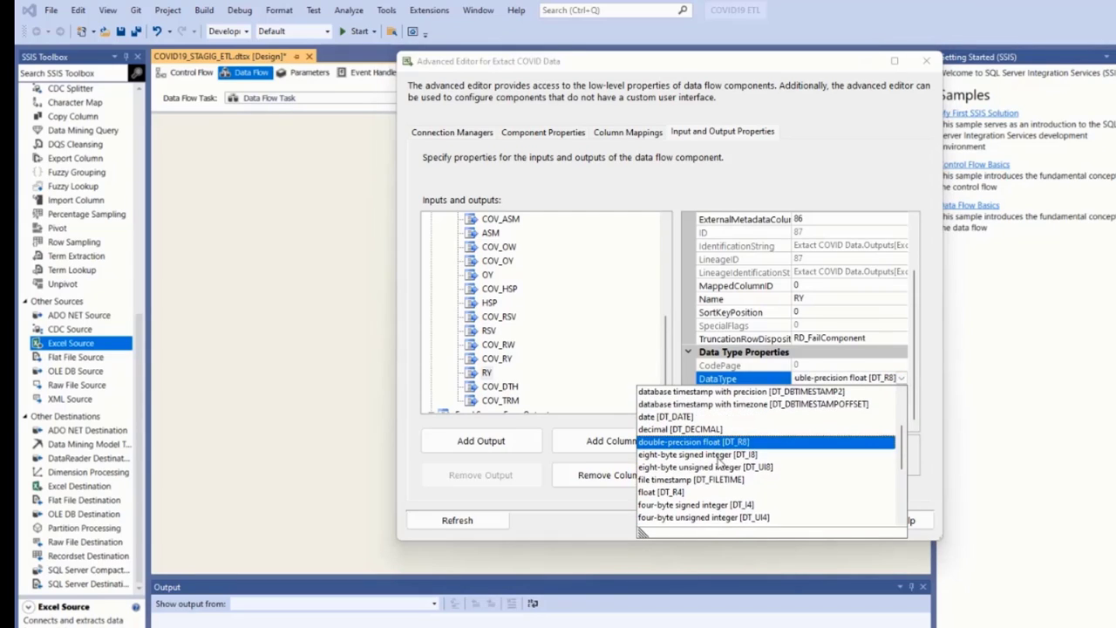
scroll(718, 475, down, 1)
click(708, 465)
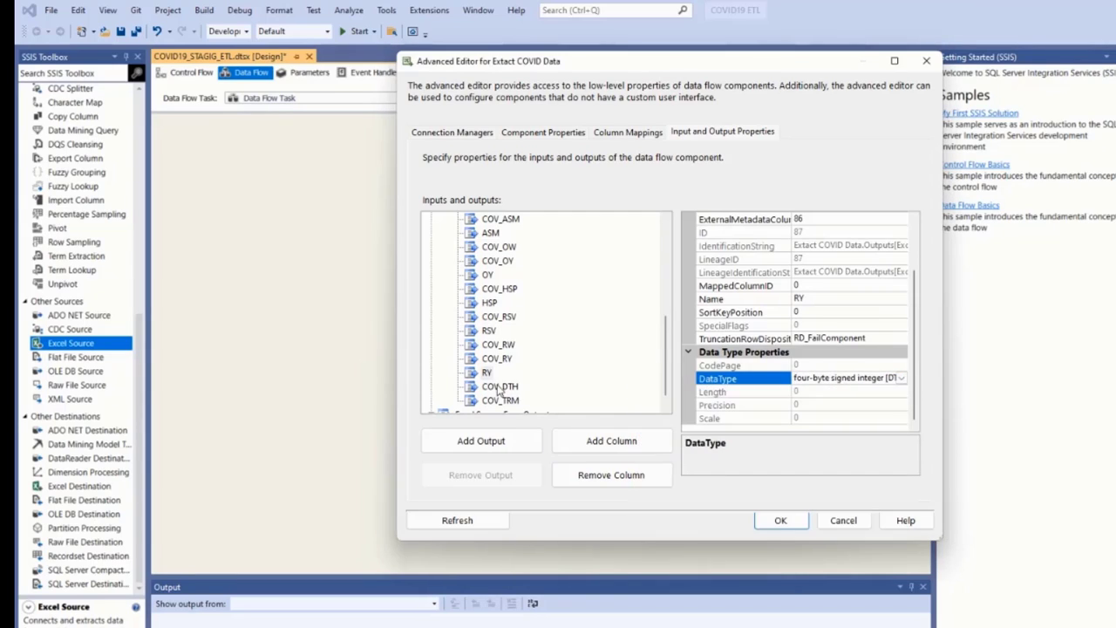
Set the COV_DTH output column's data type to four-byte signed integer [DT_I4].
click(499, 387)
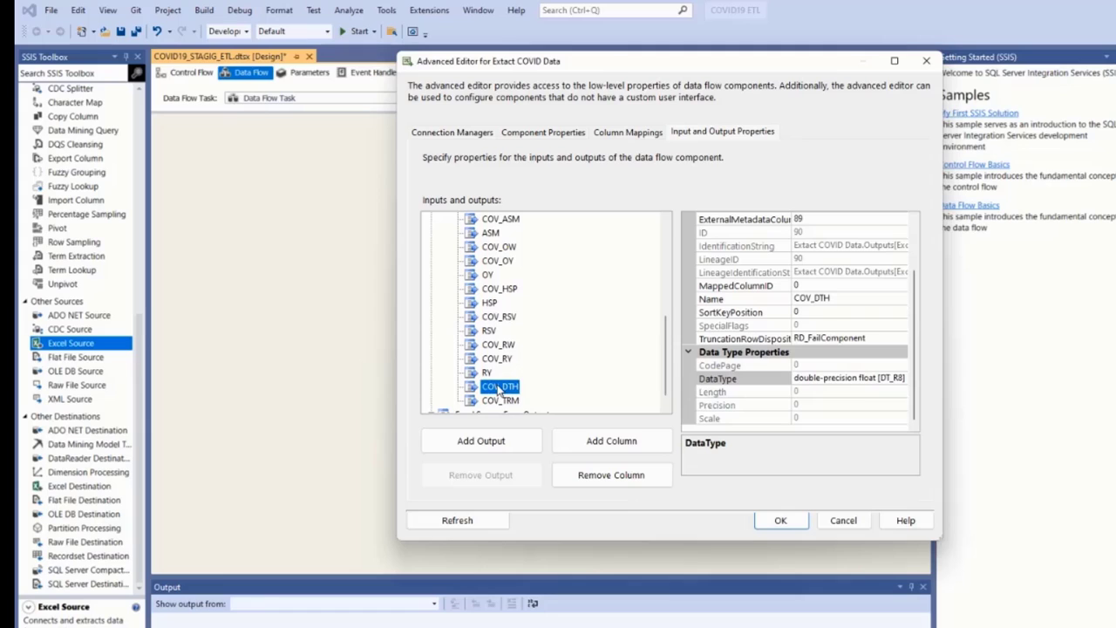
click(900, 384)
click(901, 386)
scroll(785, 471, down, 3)
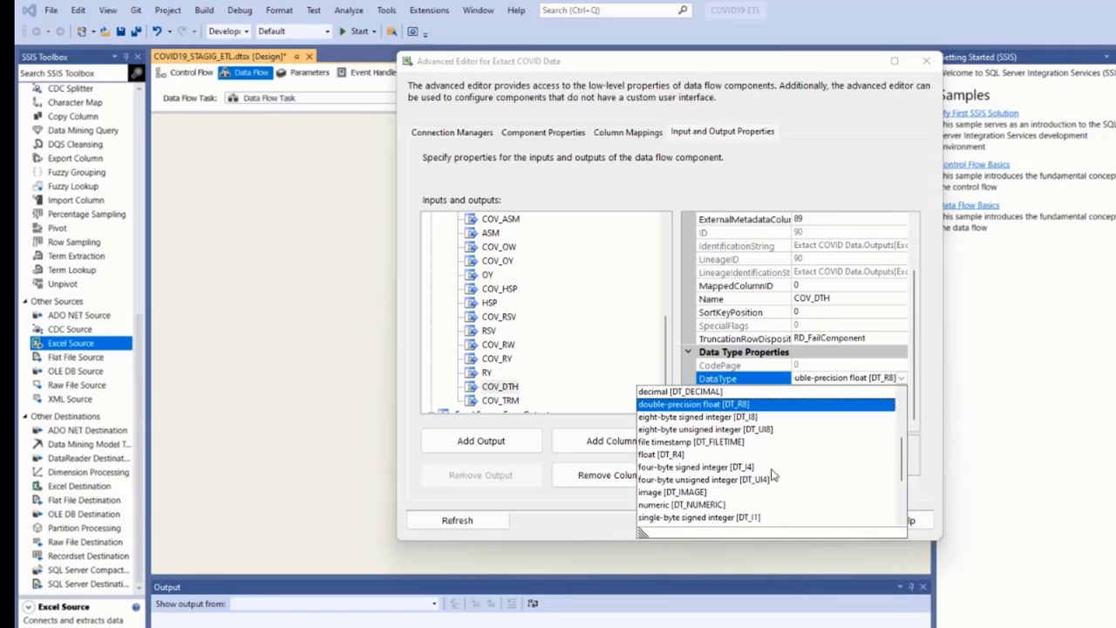
click(724, 469)
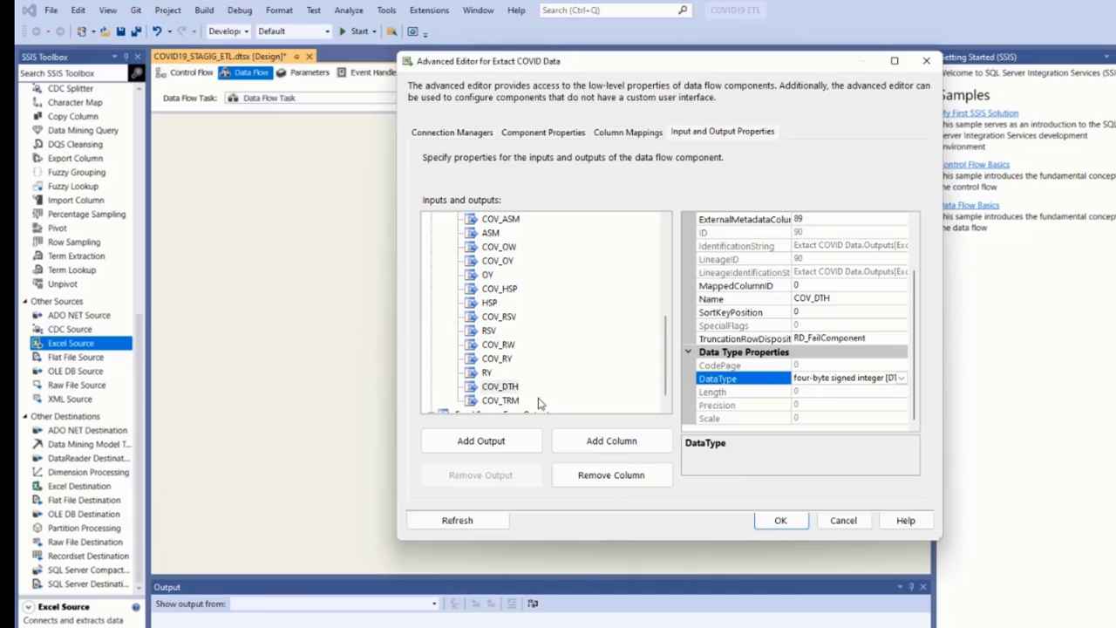
Set the COV_TRM output column's data type to four-byte signed integer [DT_I4].
click(503, 386)
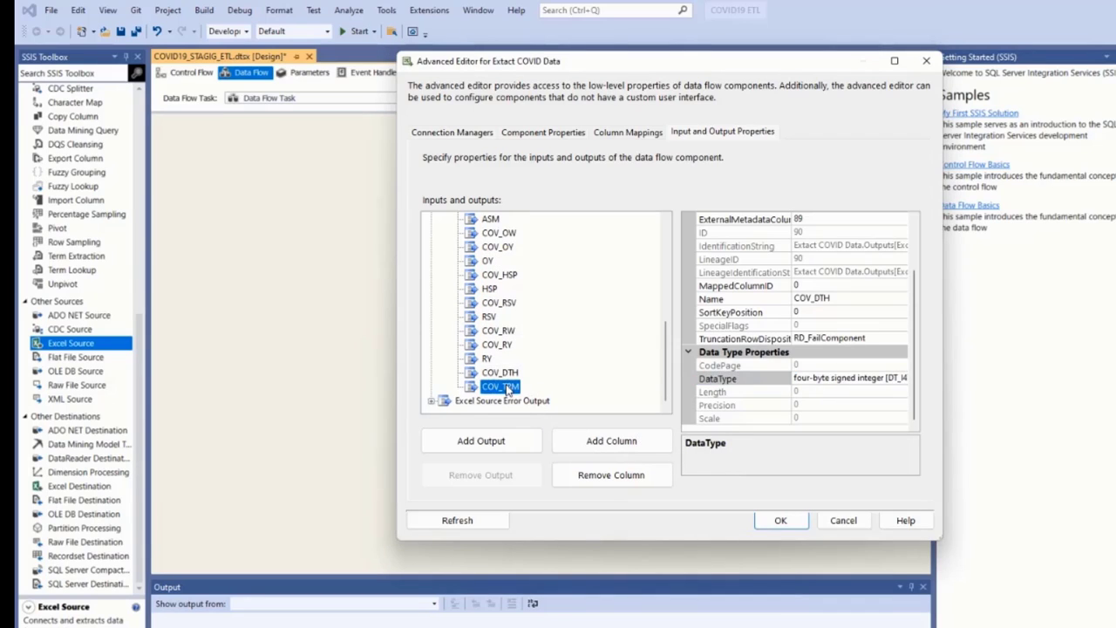
click(903, 381)
click(902, 379)
scroll(665, 503, down, 2)
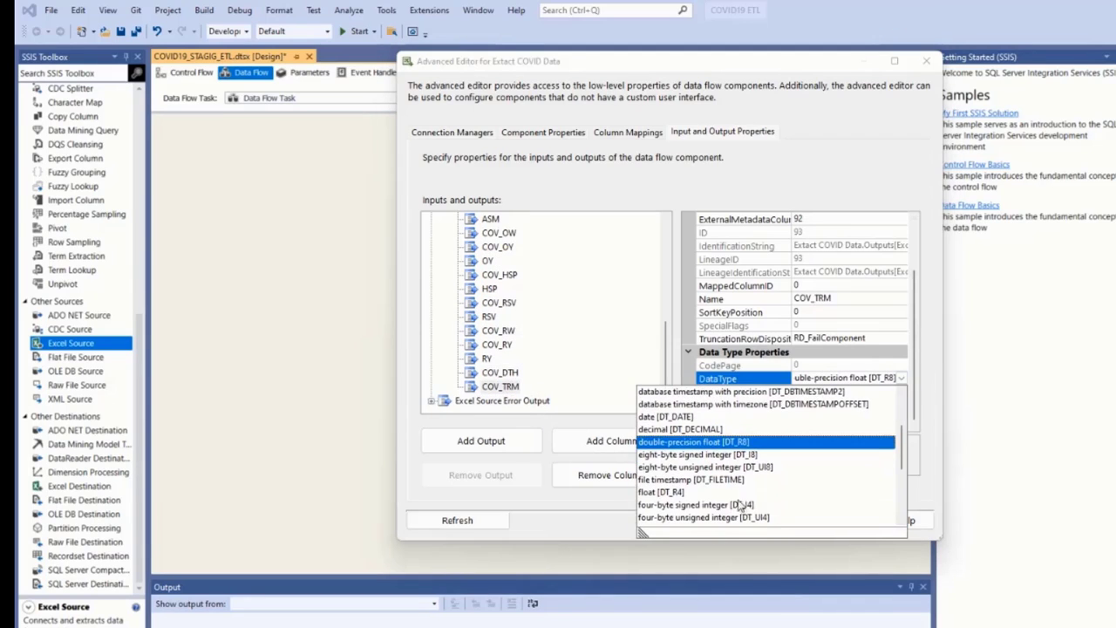
click(727, 506)
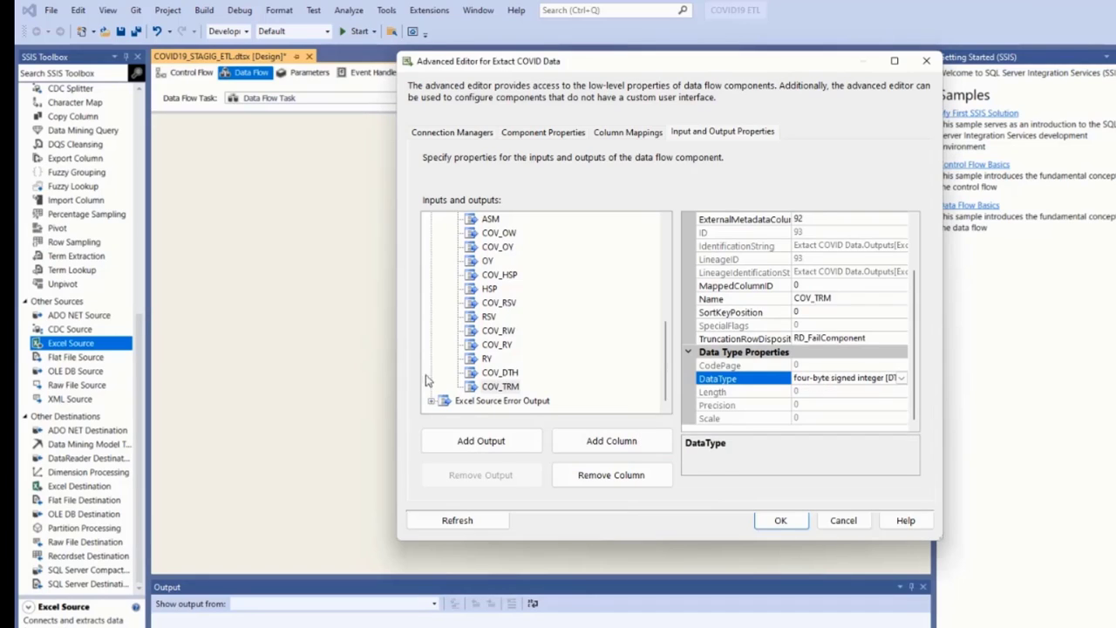
Check the output columns from COV_DTH back to COV_RSV and set the HSP Unicode string column's length to 100.
click(510, 378)
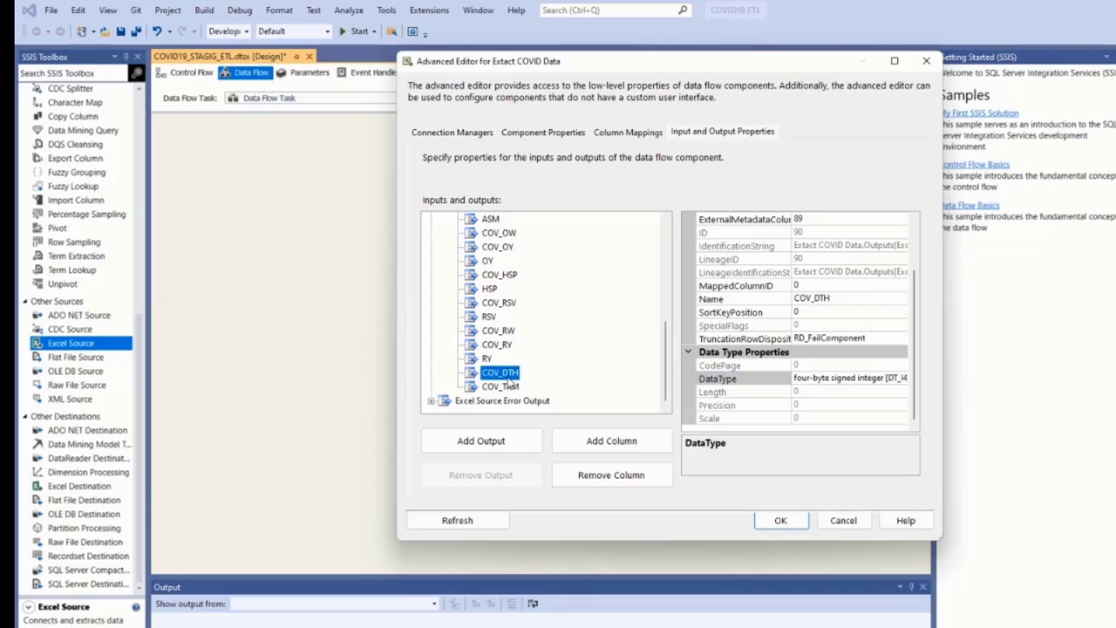
click(494, 358)
click(498, 345)
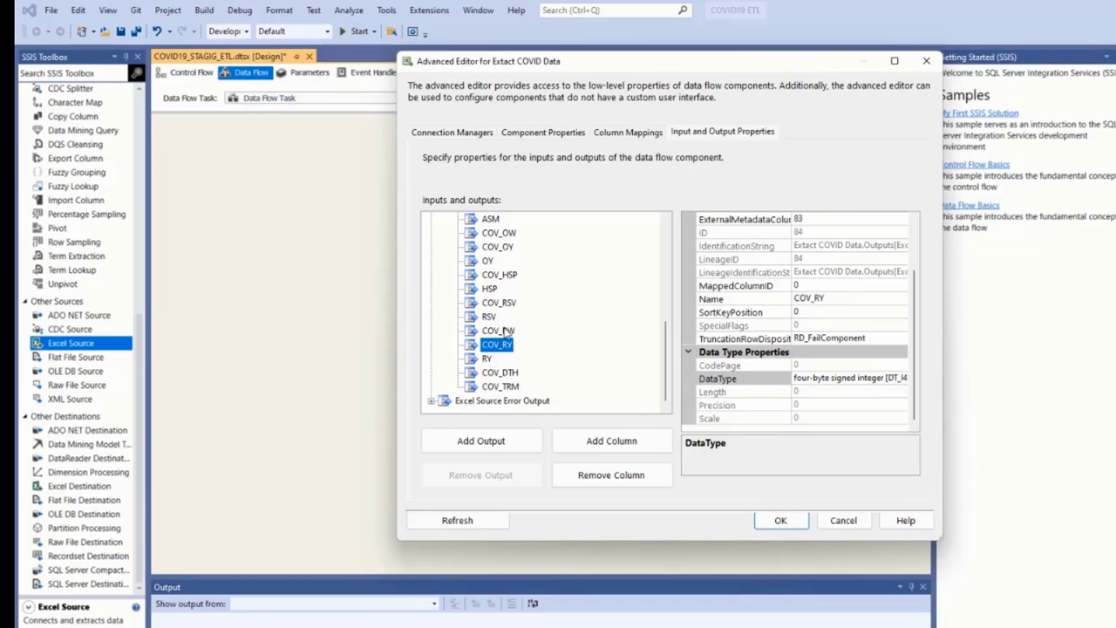
click(506, 332)
click(489, 316)
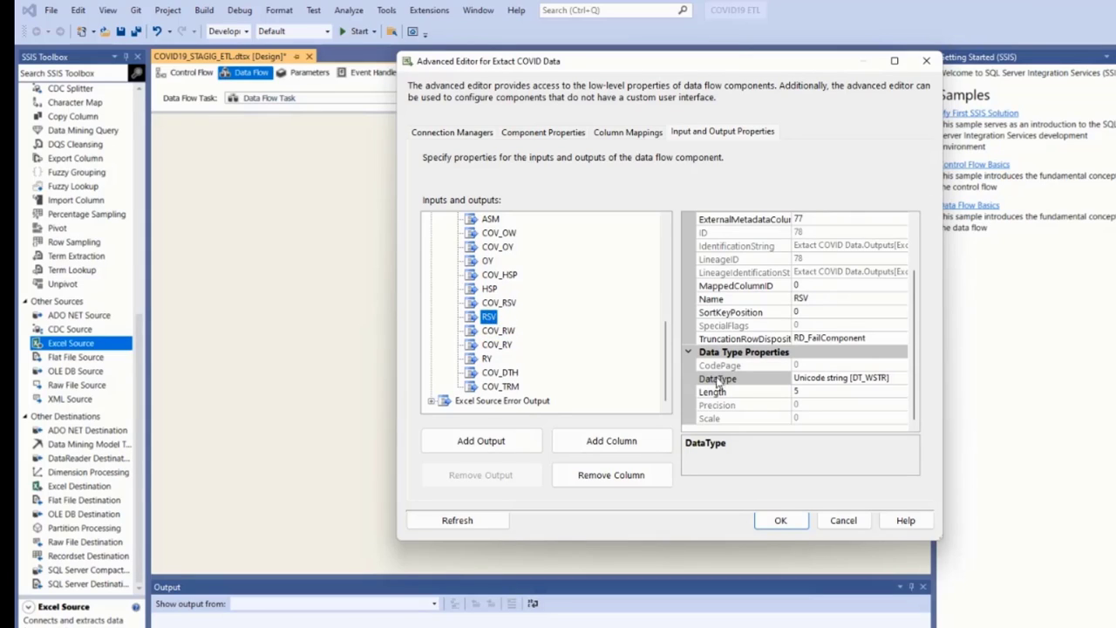
click(509, 305)
click(490, 289)
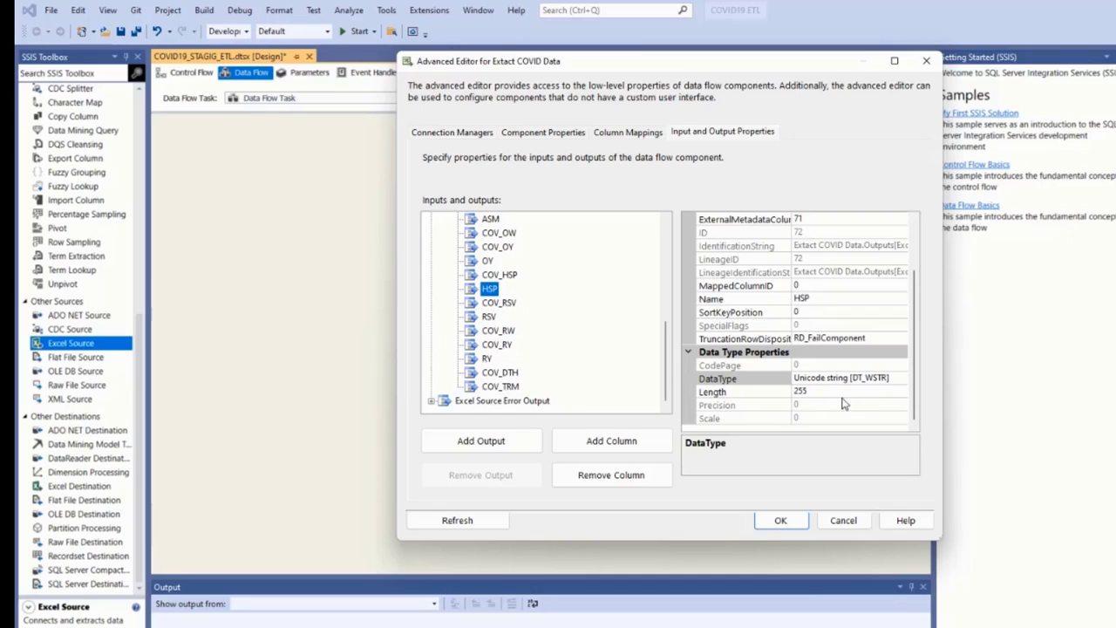
click(820, 393)
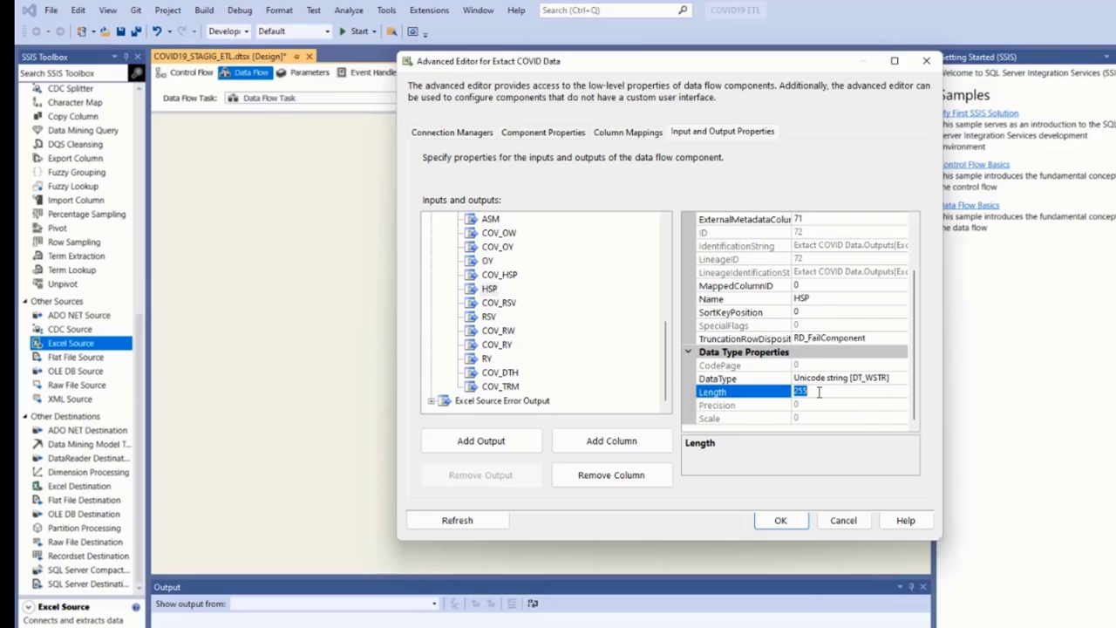
text(100)
click(509, 277)
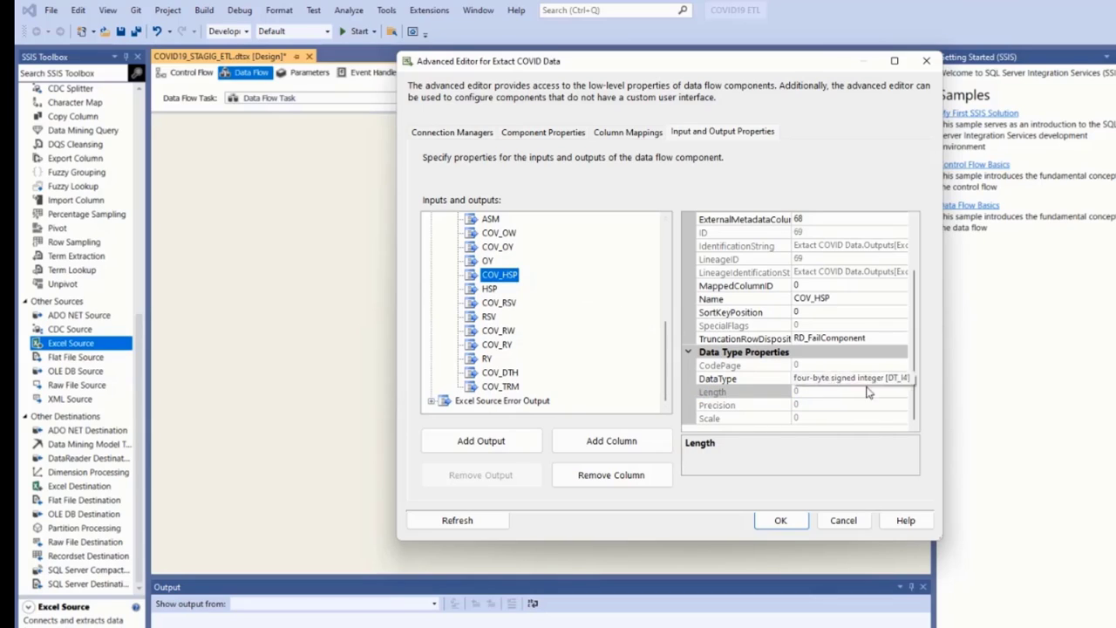
Set the length of the ASM Unicode string output column to 20.
click(489, 261)
click(495, 246)
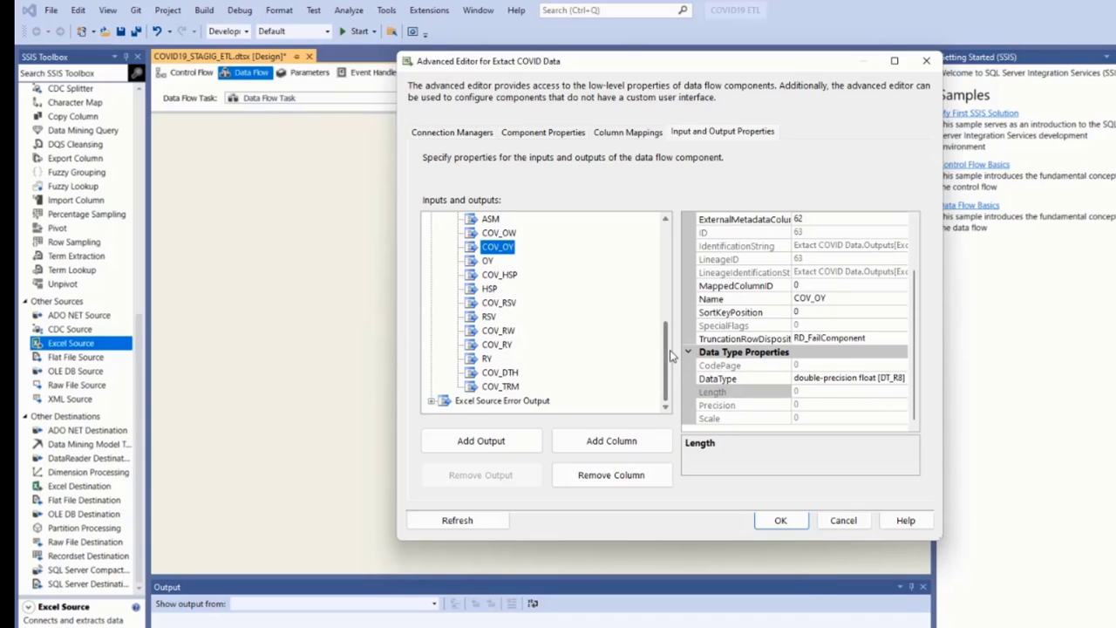
drag(671, 356, 670, 323)
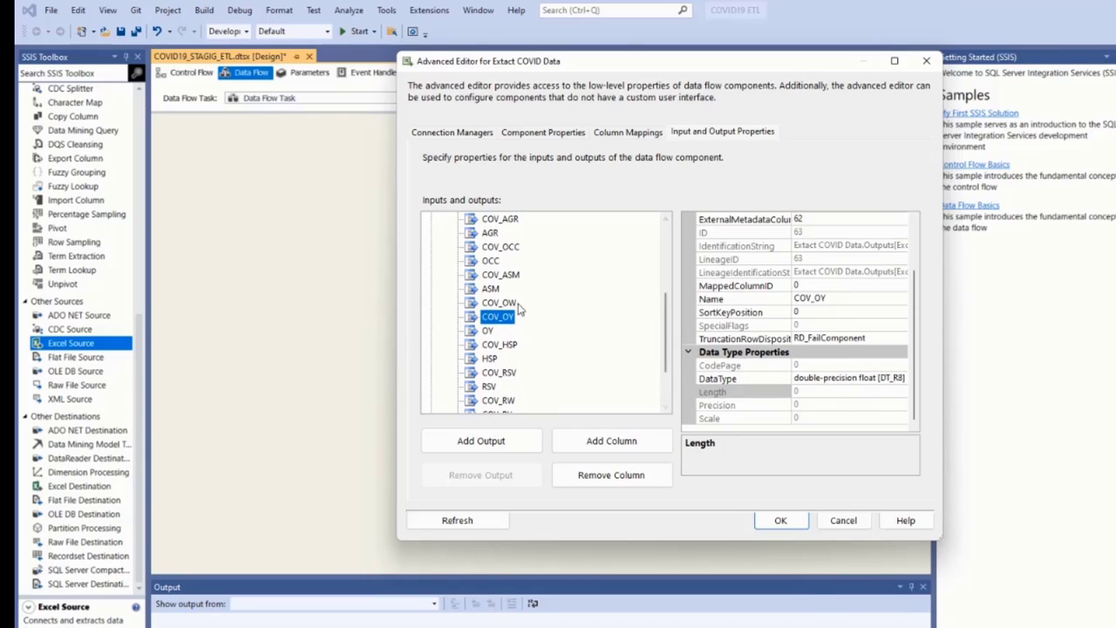
click(493, 290)
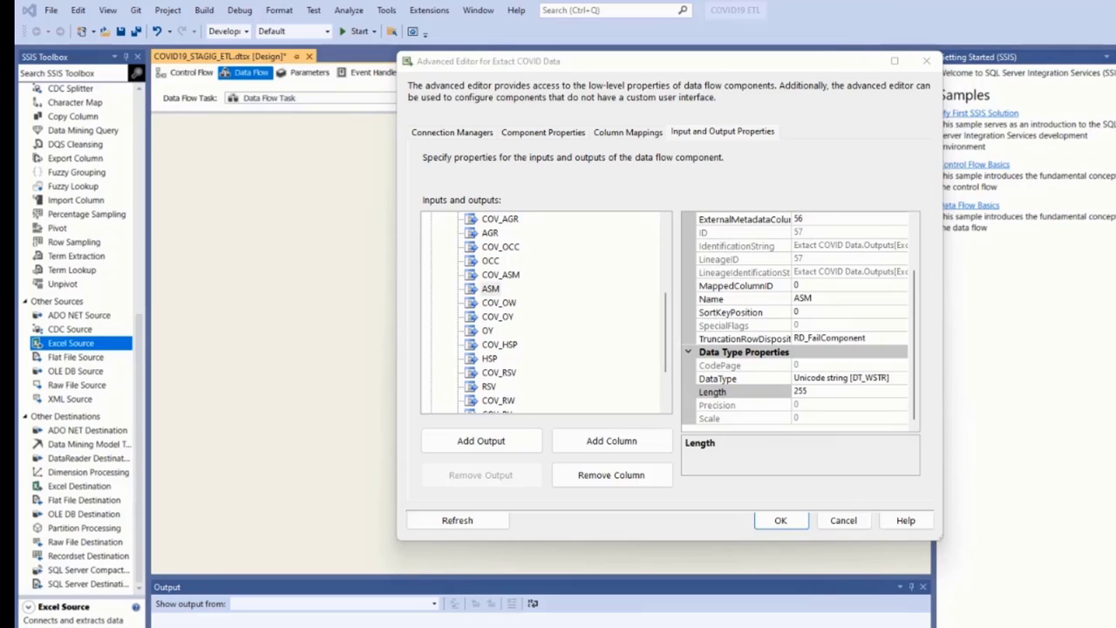
click(811, 391)
key(BackSpace)
key(BackSpace)
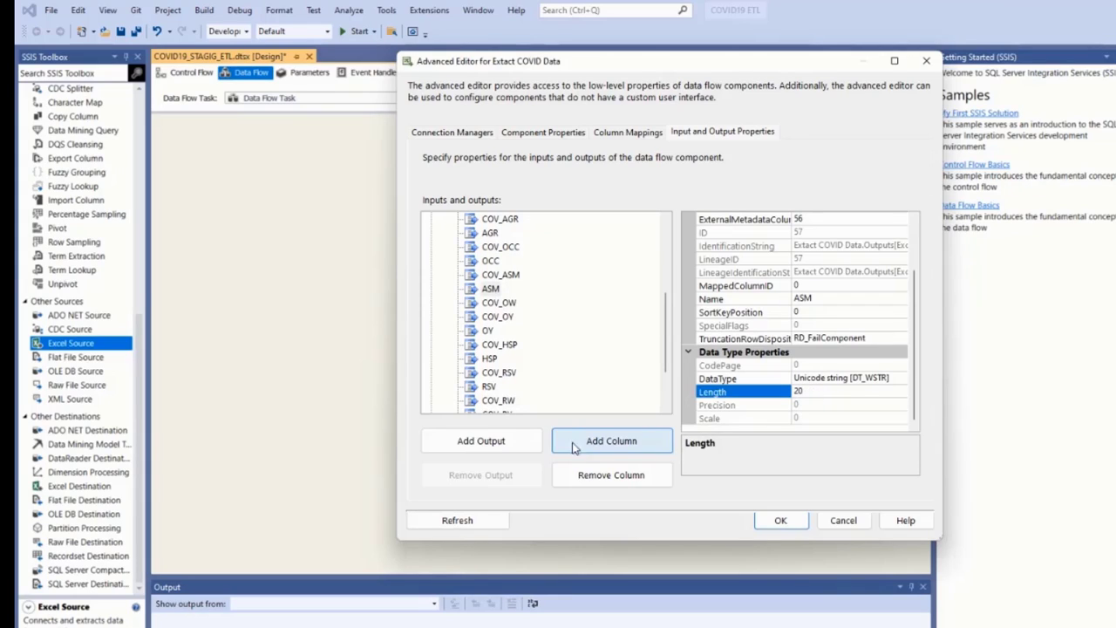
click(513, 276)
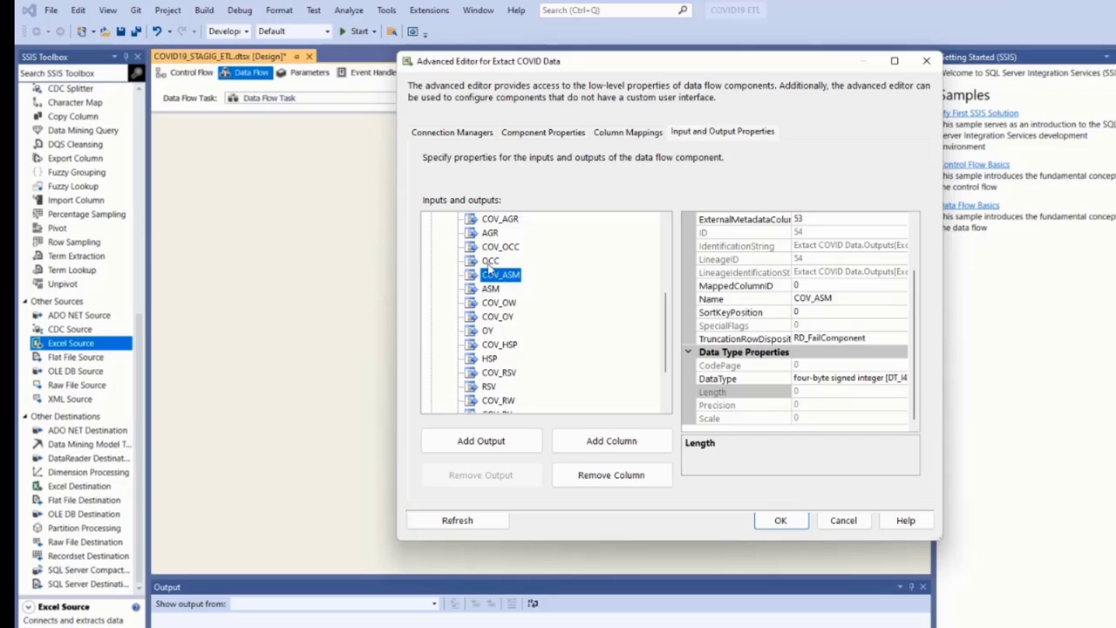
Set the length of the OCC Unicode string output column to 50.
click(490, 262)
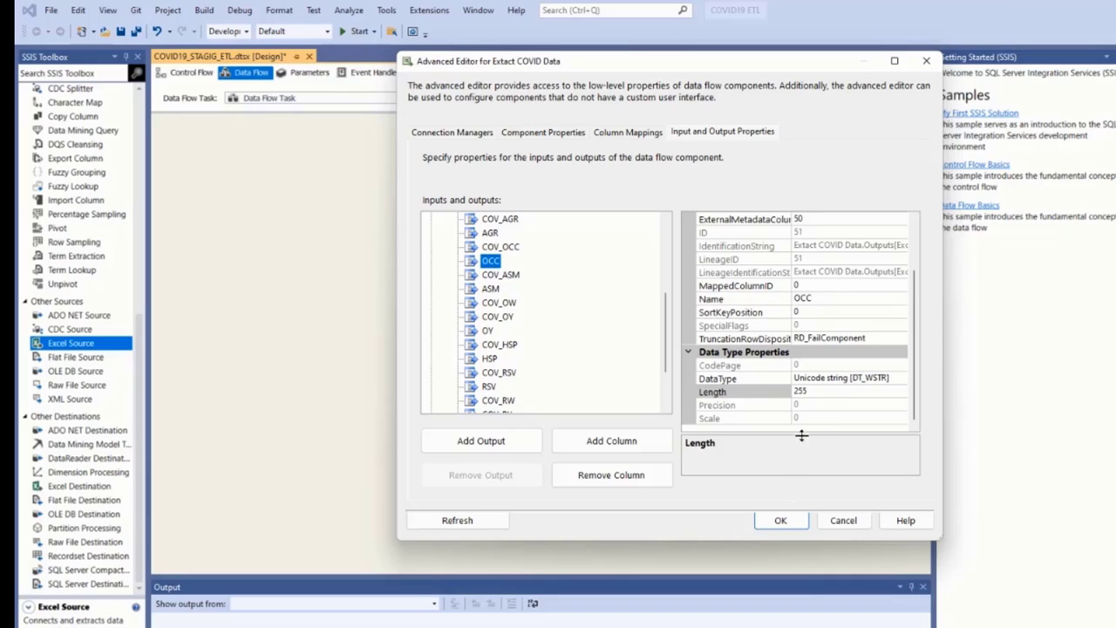
click(819, 394)
drag(817, 391, 791, 392)
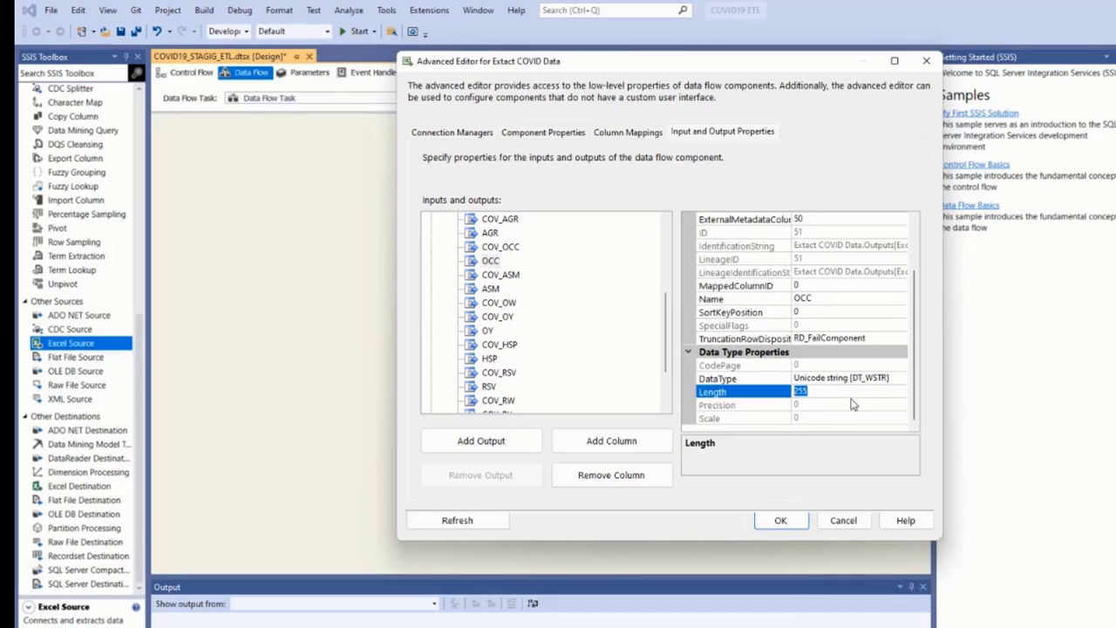
text(50)
click(509, 249)
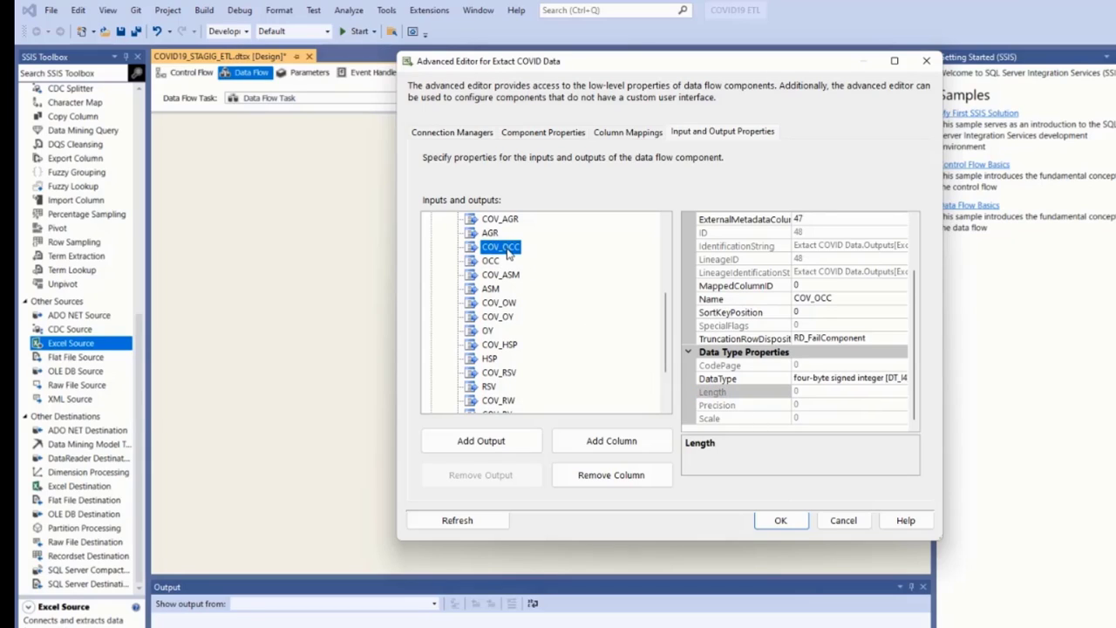
Set the length of the AGR Unicode string output column to 20.
click(492, 234)
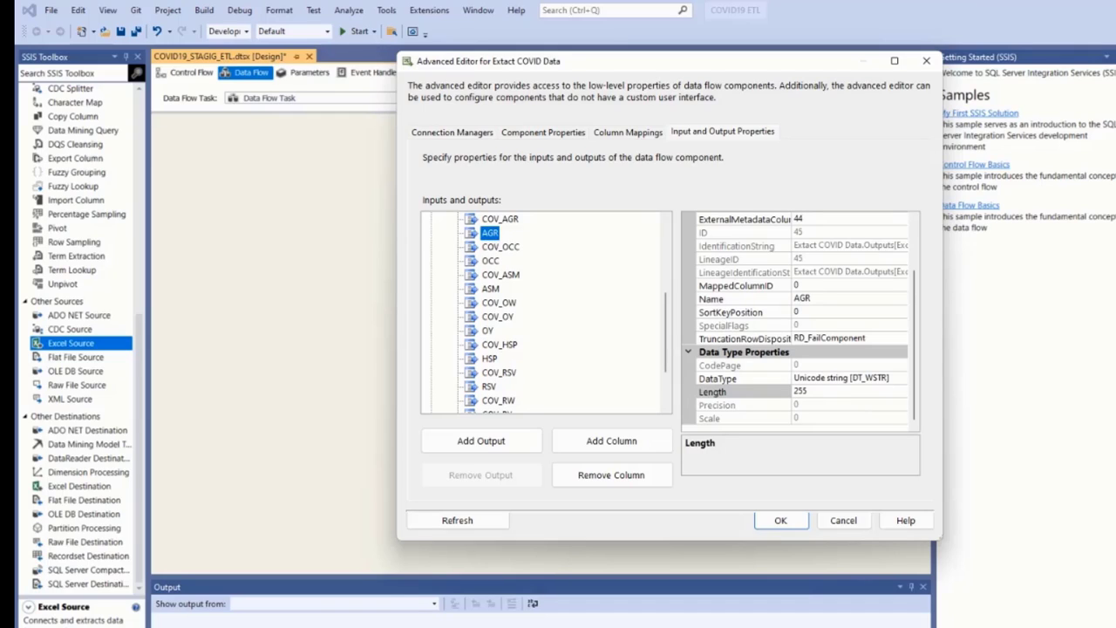
click(819, 391)
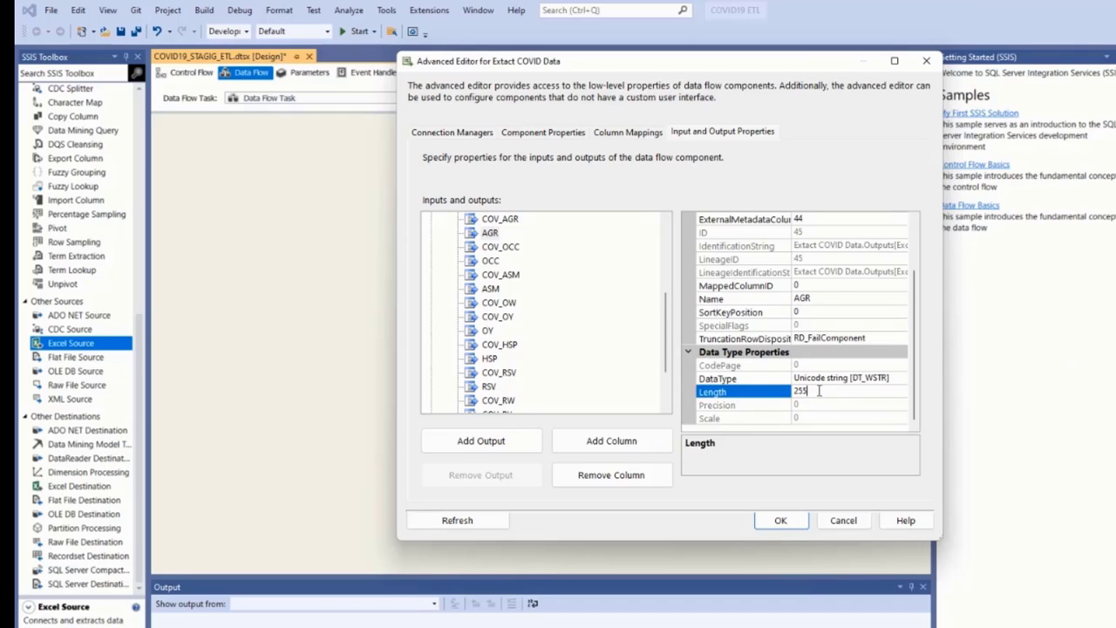
double_click(819, 392)
text(1)
text(20)
drag(668, 334, 667, 286)
click(491, 316)
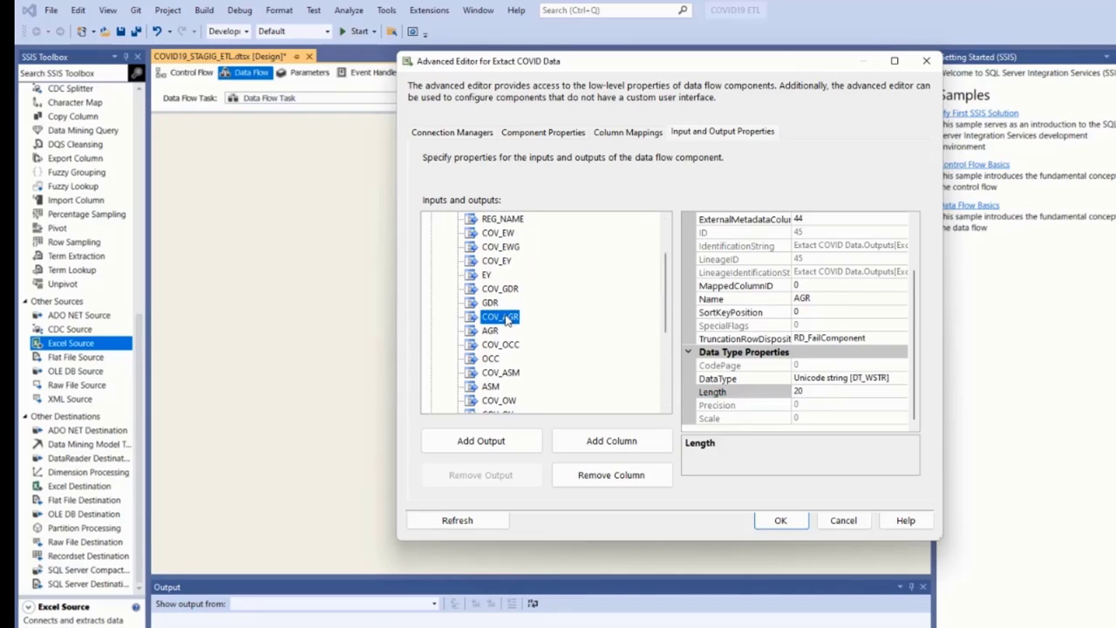
Set the length of the GDR Unicode string output column to 10.
click(491, 303)
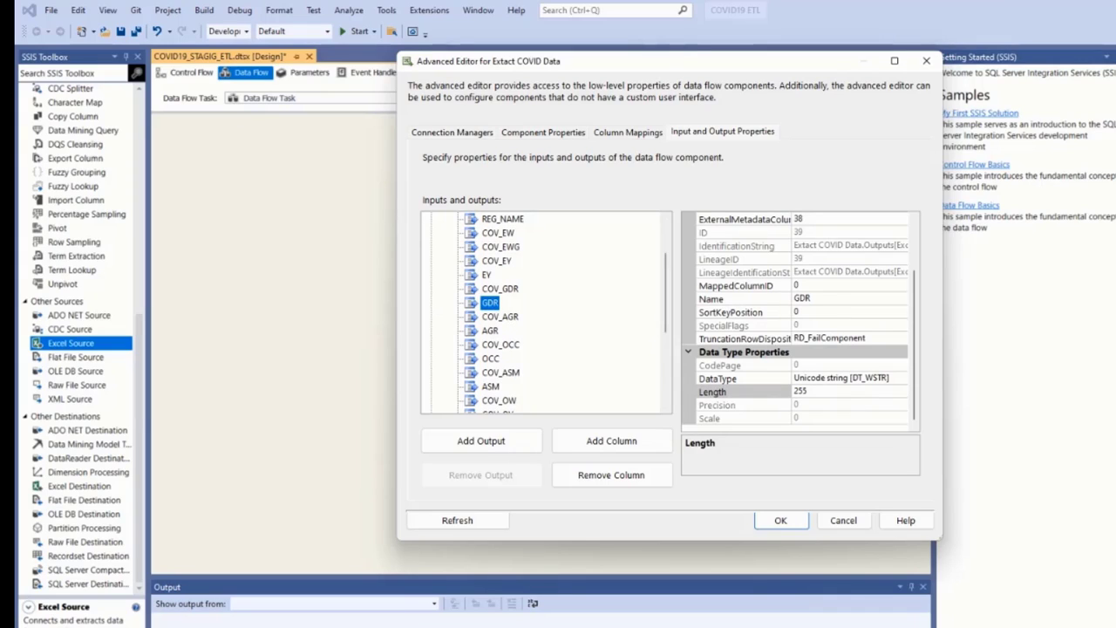
key(alt+Tab)
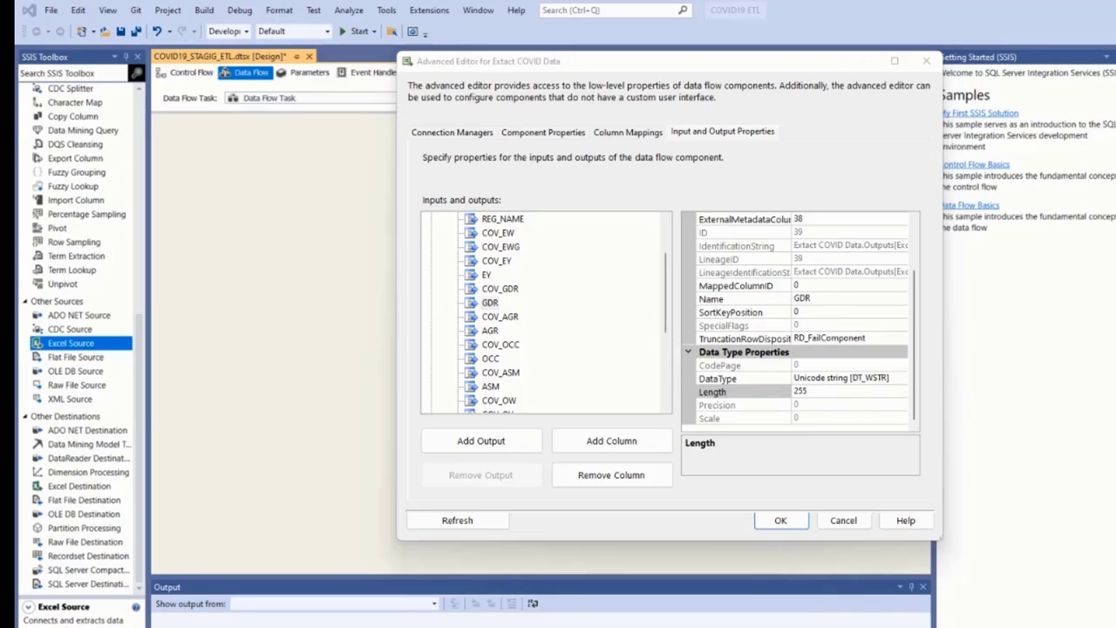
click(825, 377)
click(823, 390)
double_click(823, 390)
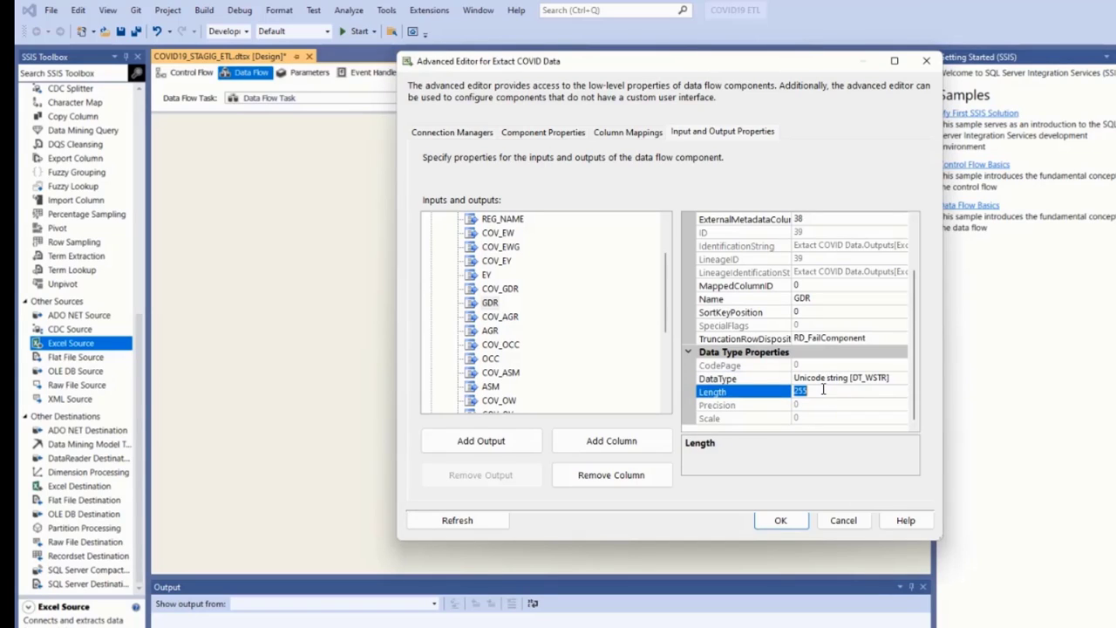
text(10)
click(510, 288)
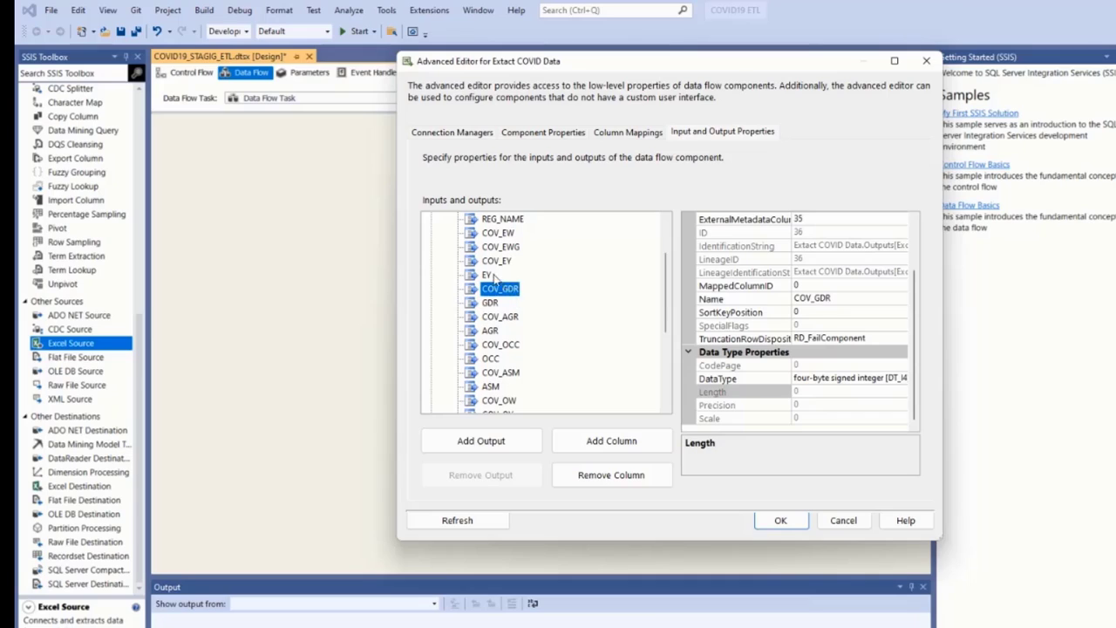
Review the data types of the EY through REG_NAME output columns and the mappings between external and output columns.
click(488, 275)
click(494, 261)
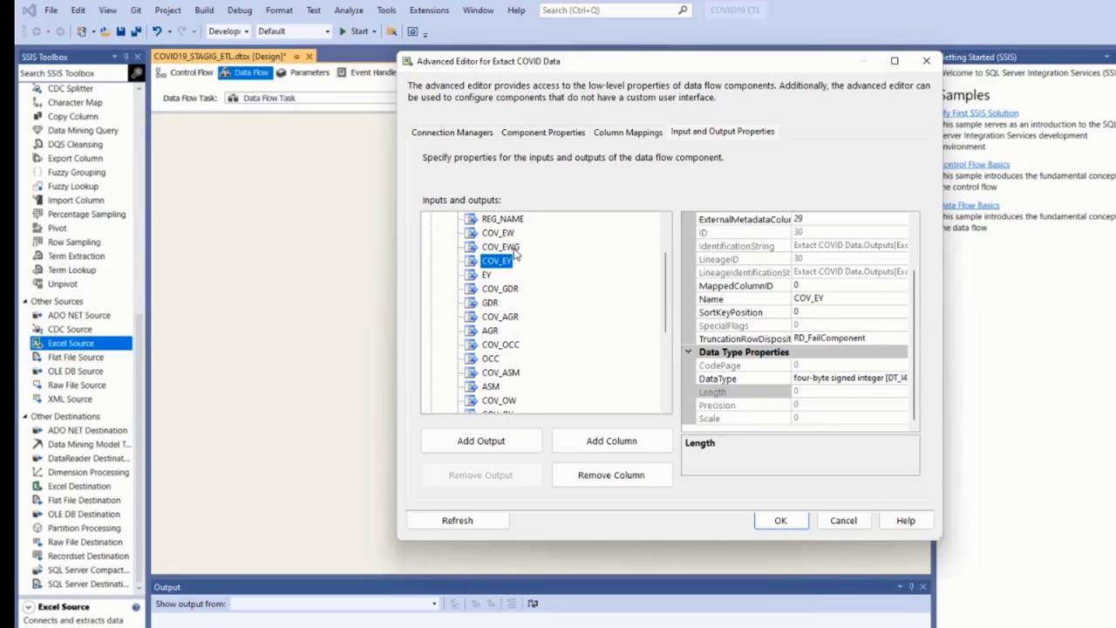
click(513, 247)
click(511, 234)
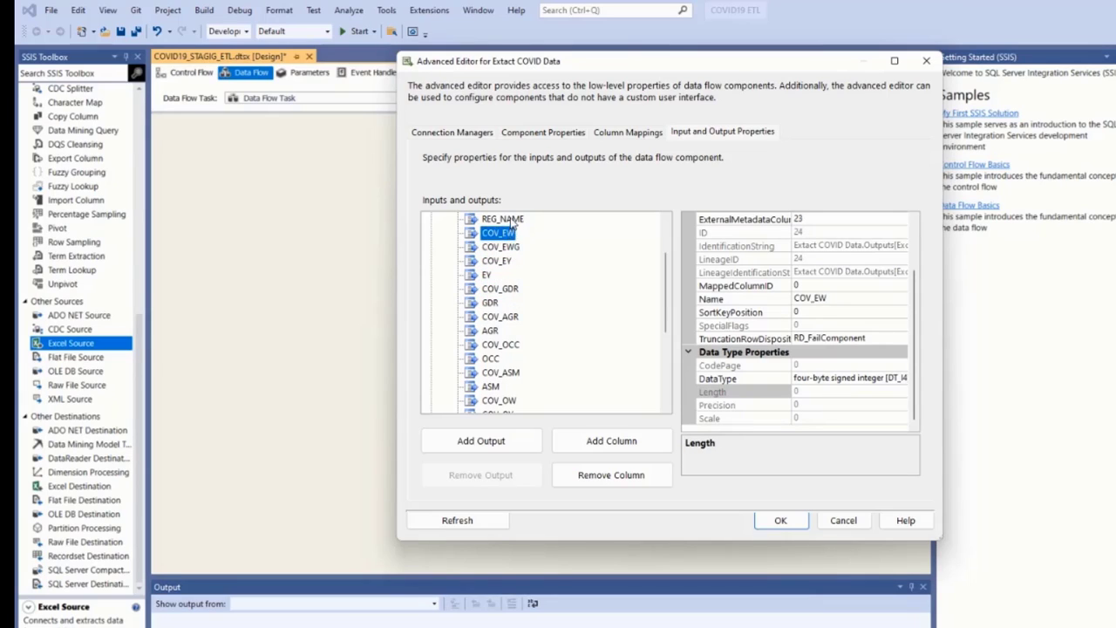
click(512, 222)
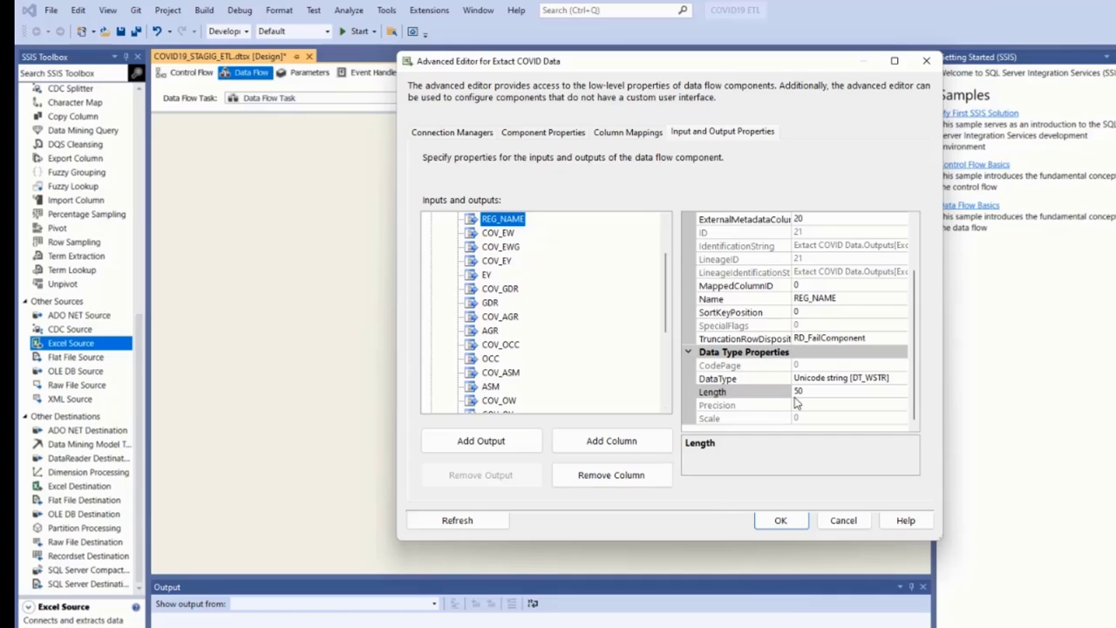
click(632, 132)
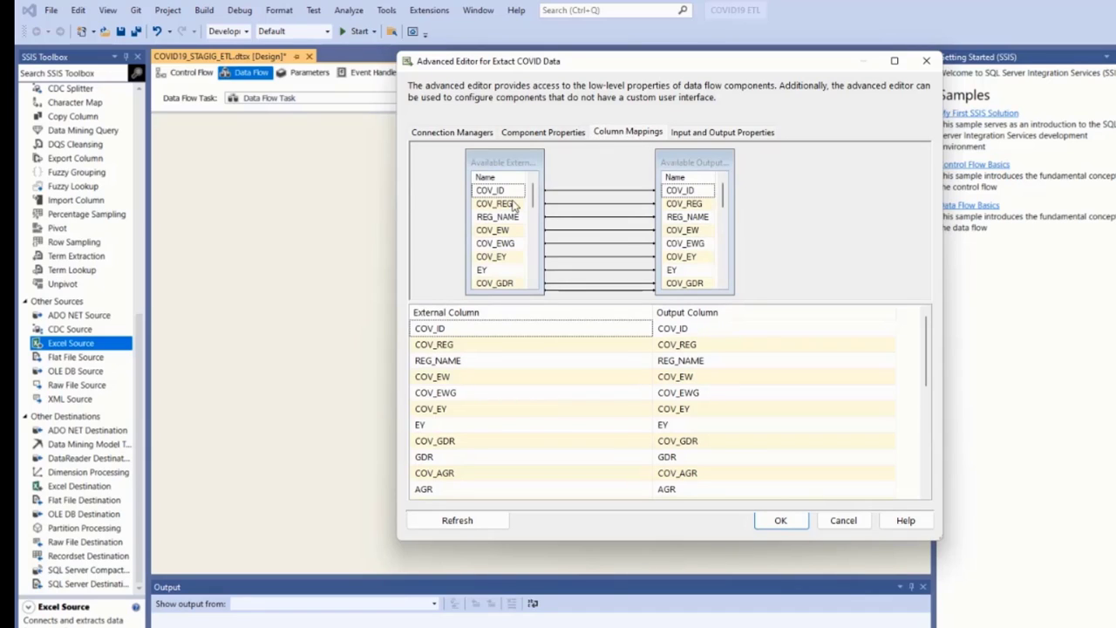
scroll(492, 204, down, 1)
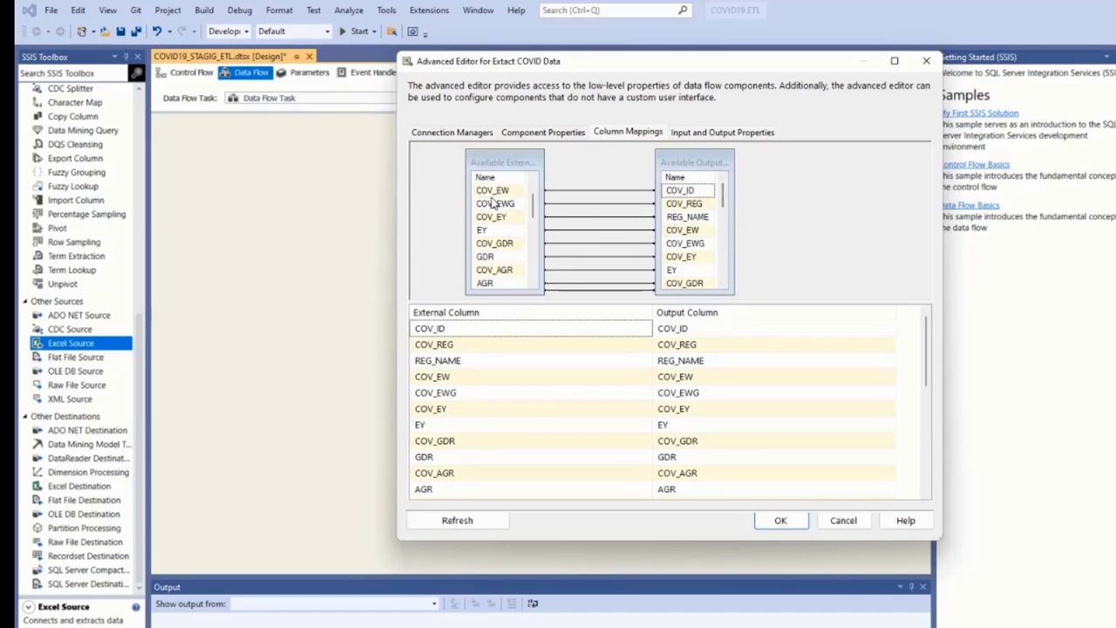
Check the remaining mappings between the external and output columns down to COV_TRM.
scroll(495, 202, up, 1)
scroll(494, 202, down, 5)
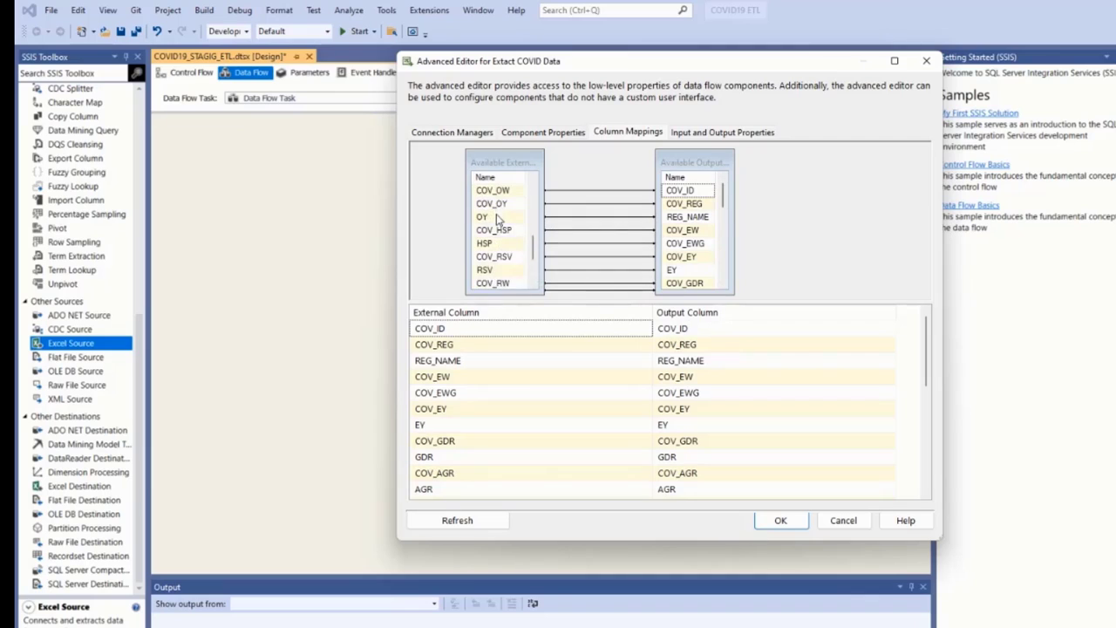
scroll(701, 218, down, 2)
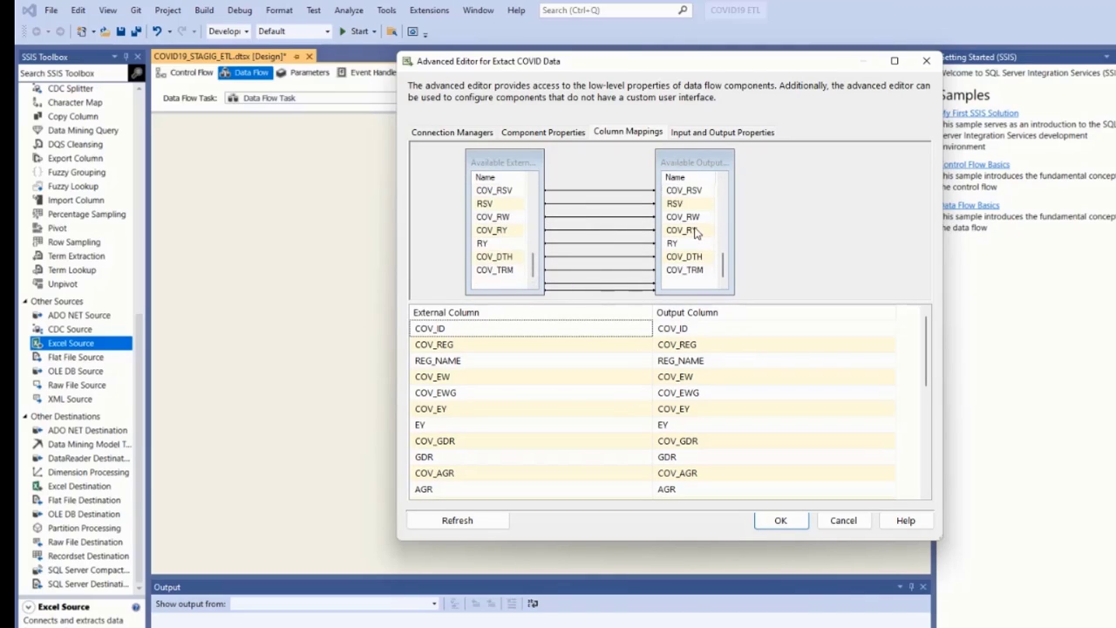
scroll(691, 250, down, 4)
scroll(691, 250, up, 3)
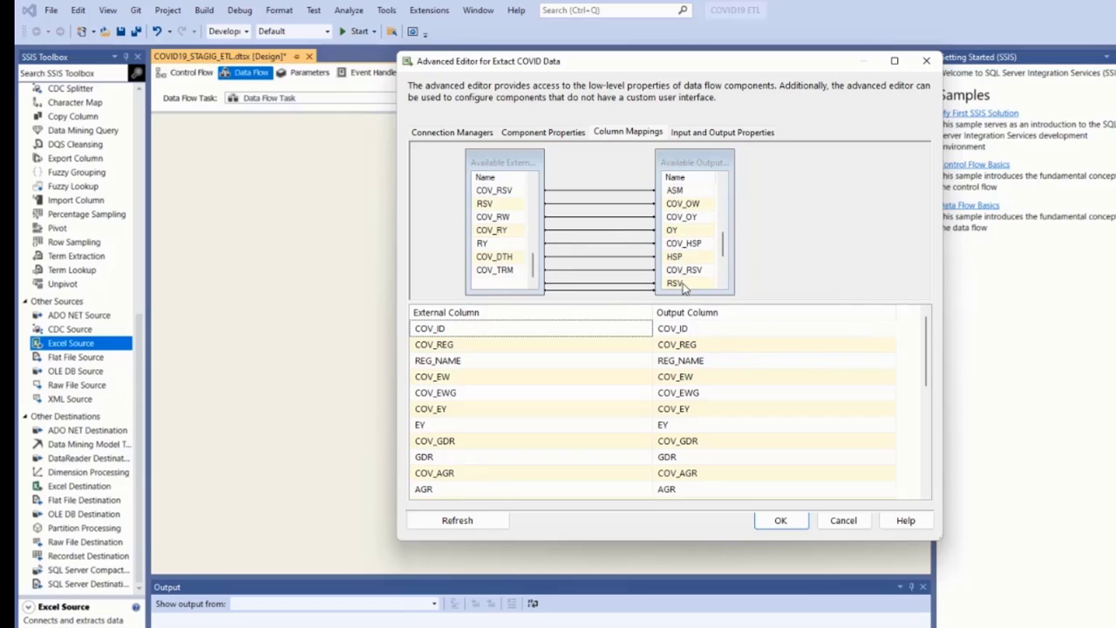
scroll(737, 454, down, 5)
scroll(724, 419, up, 5)
Review the Excel source's component properties and connection manager, and accept its advanced editor settings.
click(543, 132)
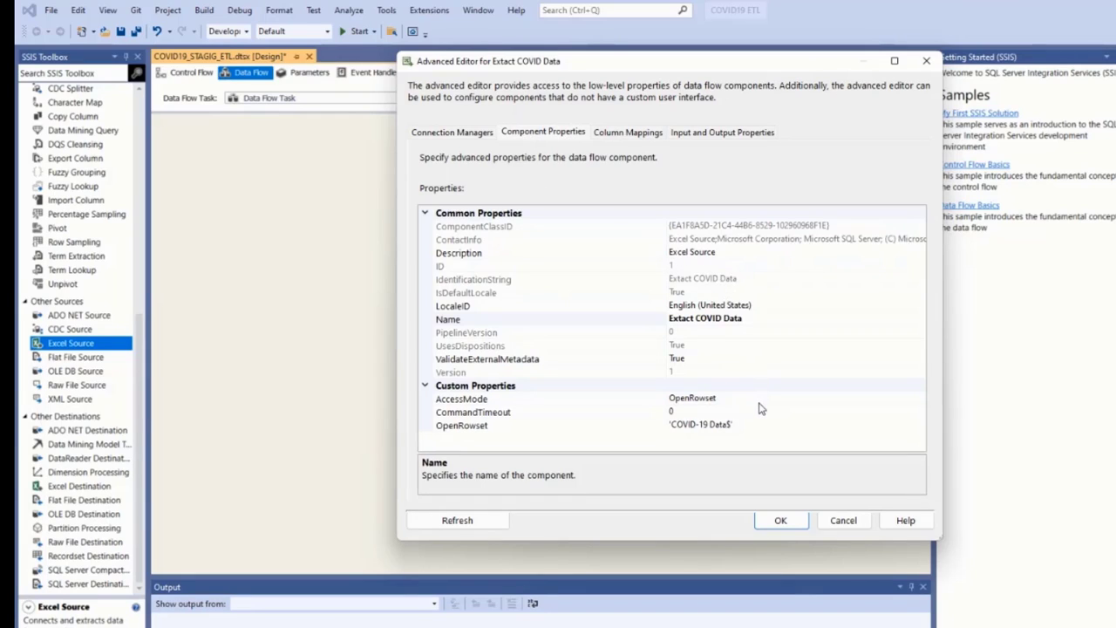
click(461, 133)
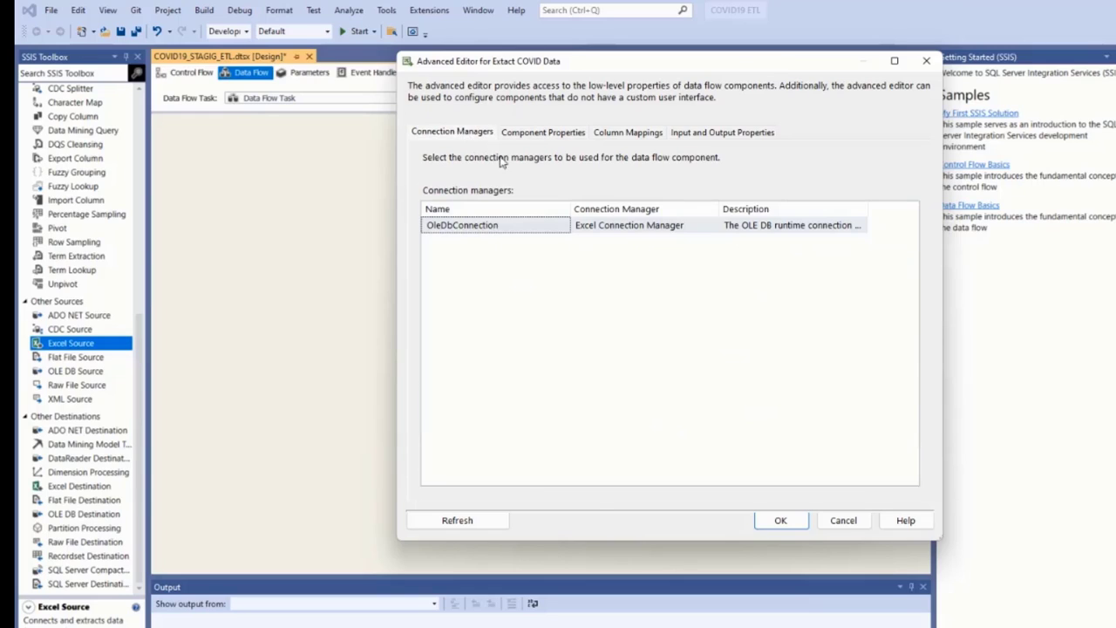
click(780, 521)
click(521, 305)
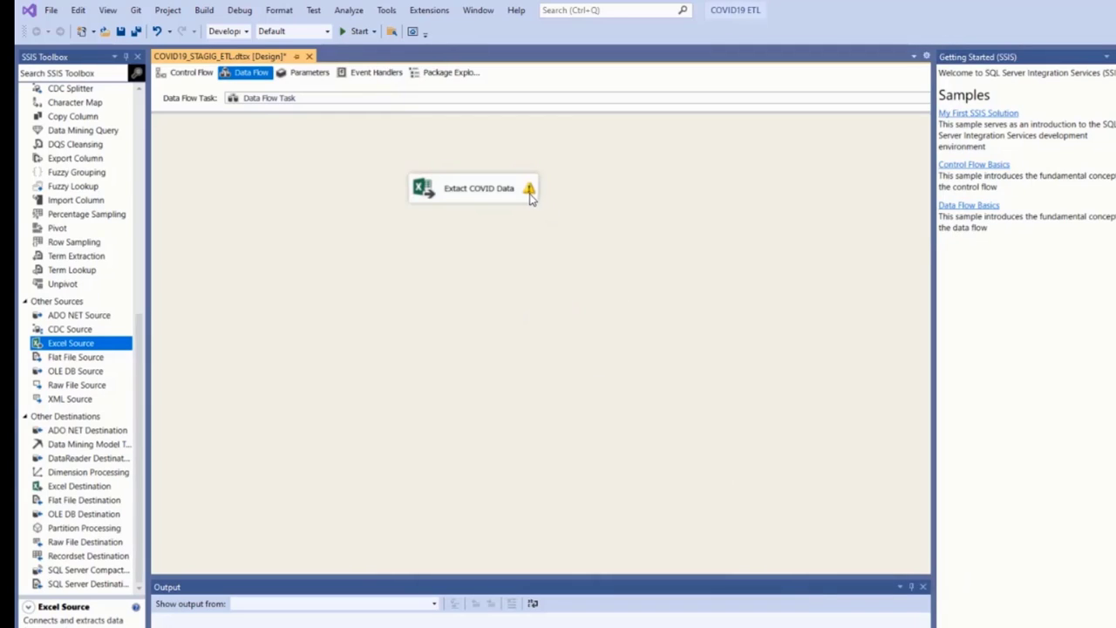
Reopen the advanced editor of Extact COVID Data, set the RSV output column's length to 15 and accept the change.
mouse_move(530, 192)
right_click(478, 186)
click(523, 209)
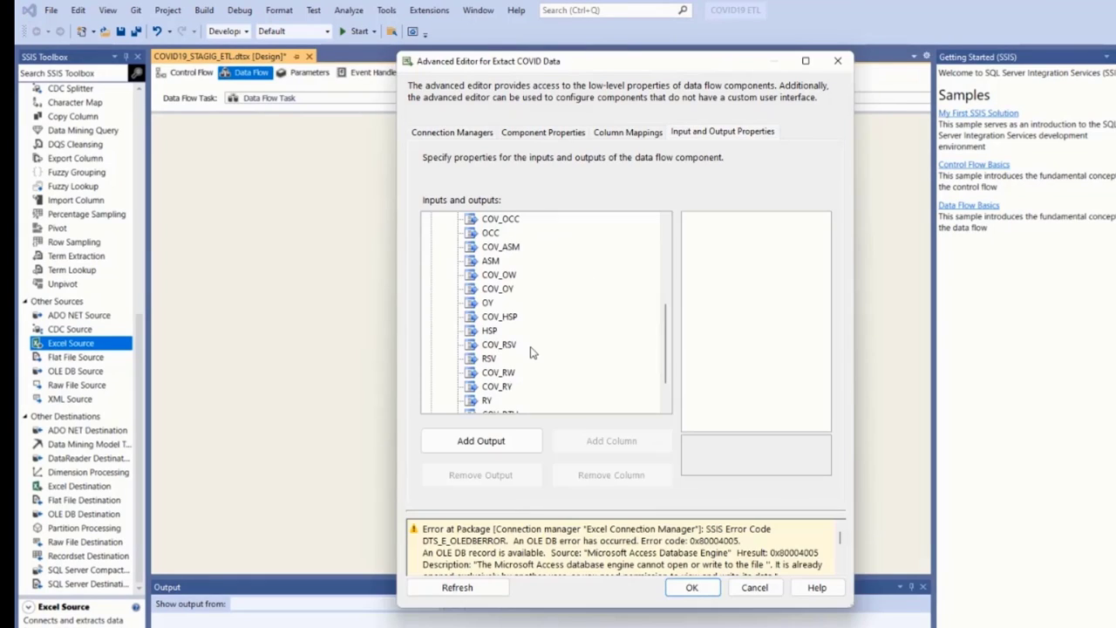
click(488, 359)
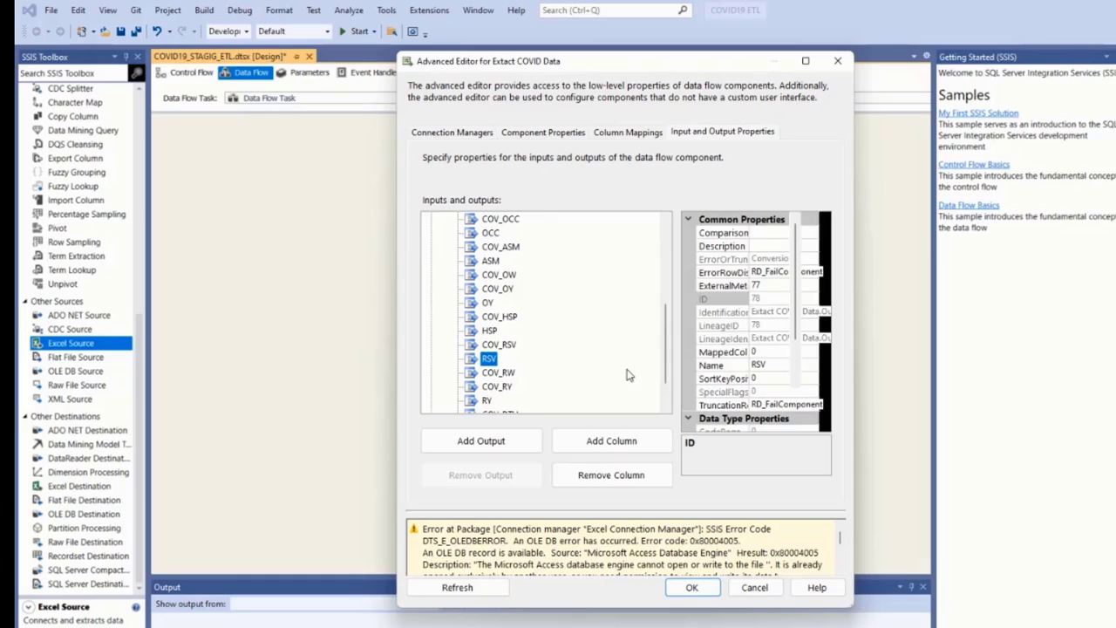
scroll(767, 399, down, 2)
click(760, 392)
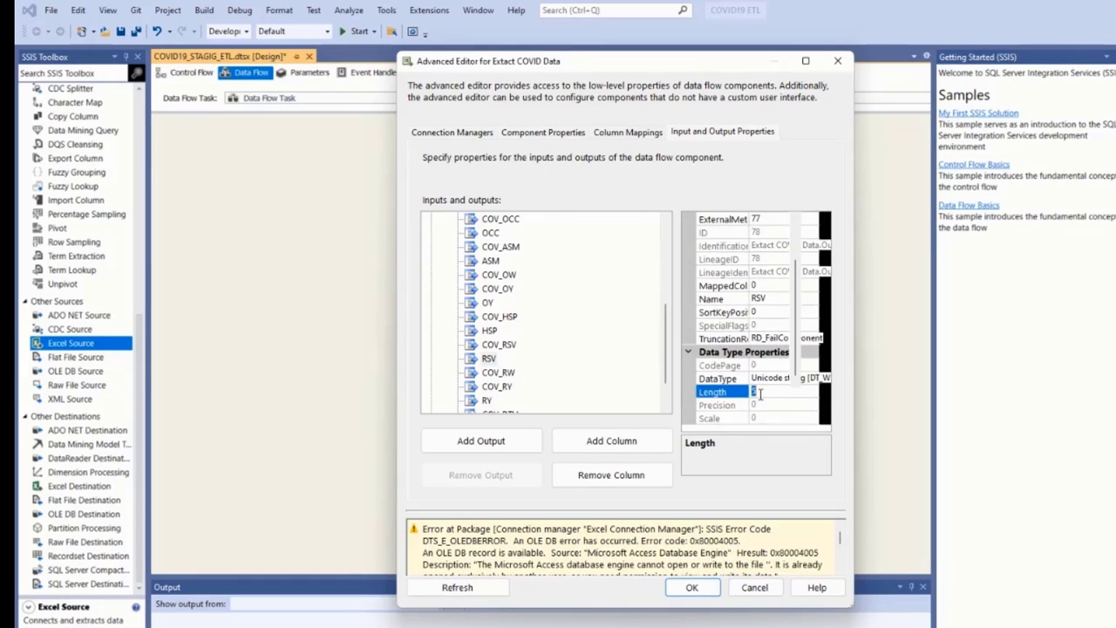
text(15)
click(693, 587)
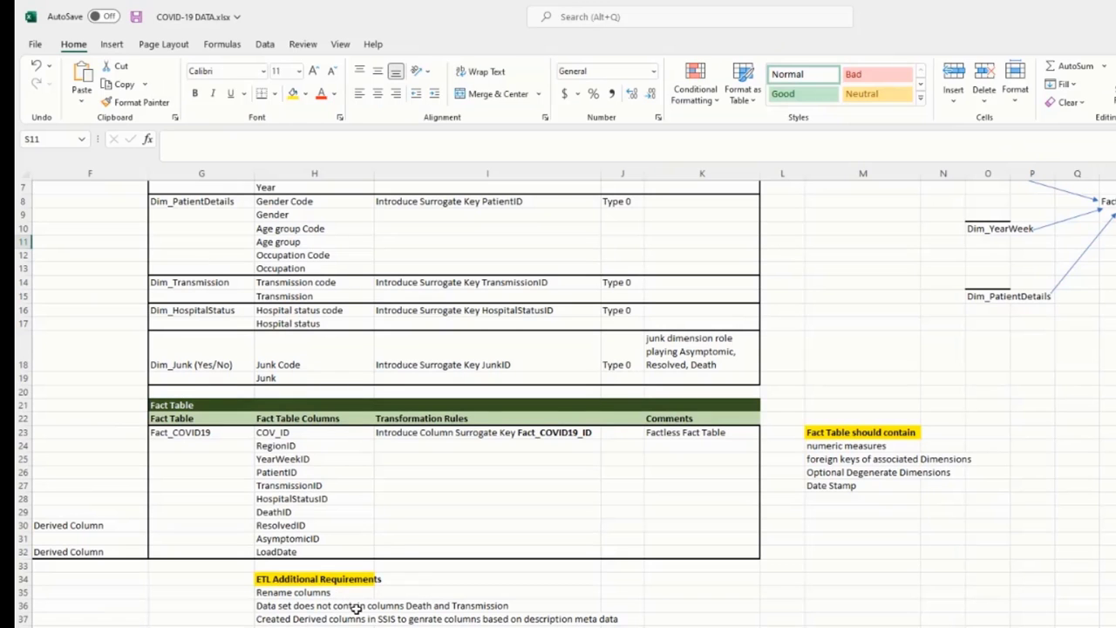
Review the ETL Additional Requirements on renaming columns and creating the missing Death and Transmission columns in COVID-19 DATA.xlsx.
click(348, 593)
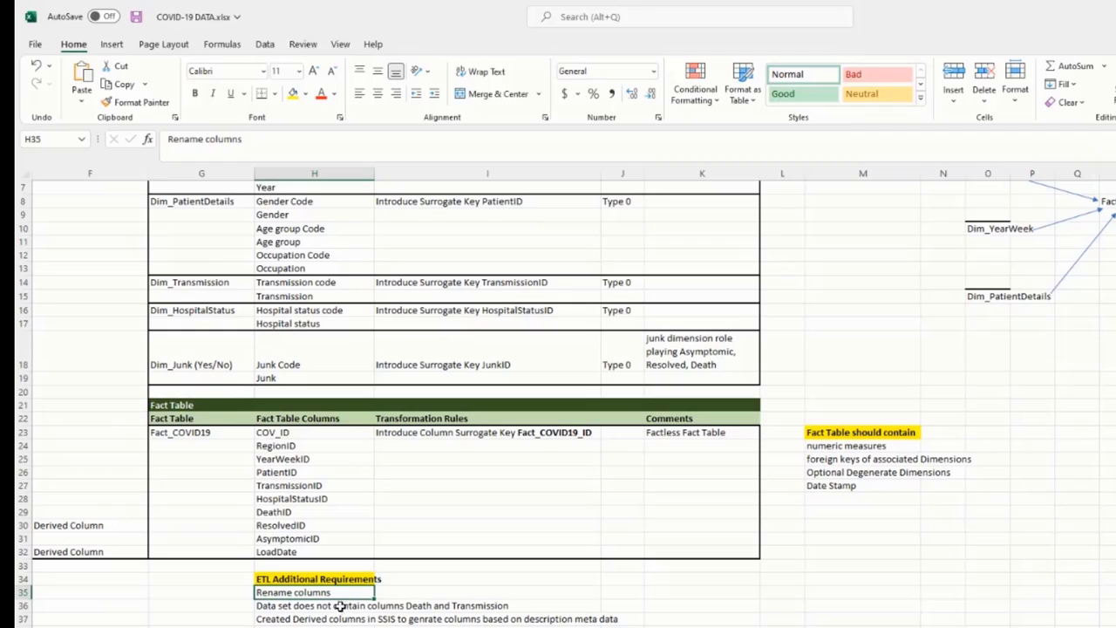
drag(319, 608, 520, 612)
click(272, 620)
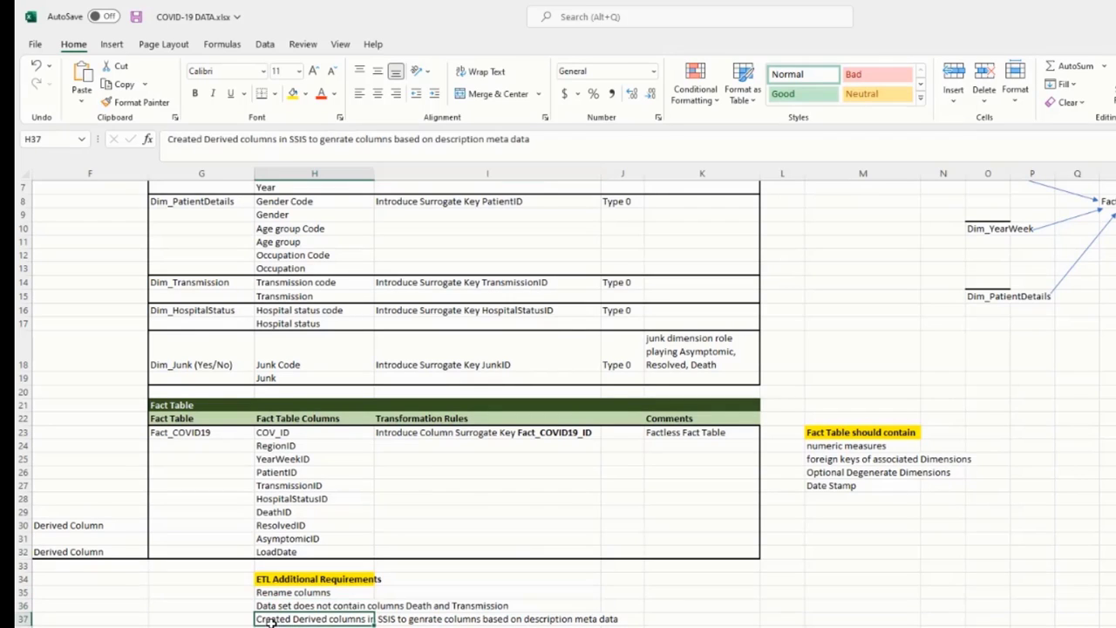
click(340, 593)
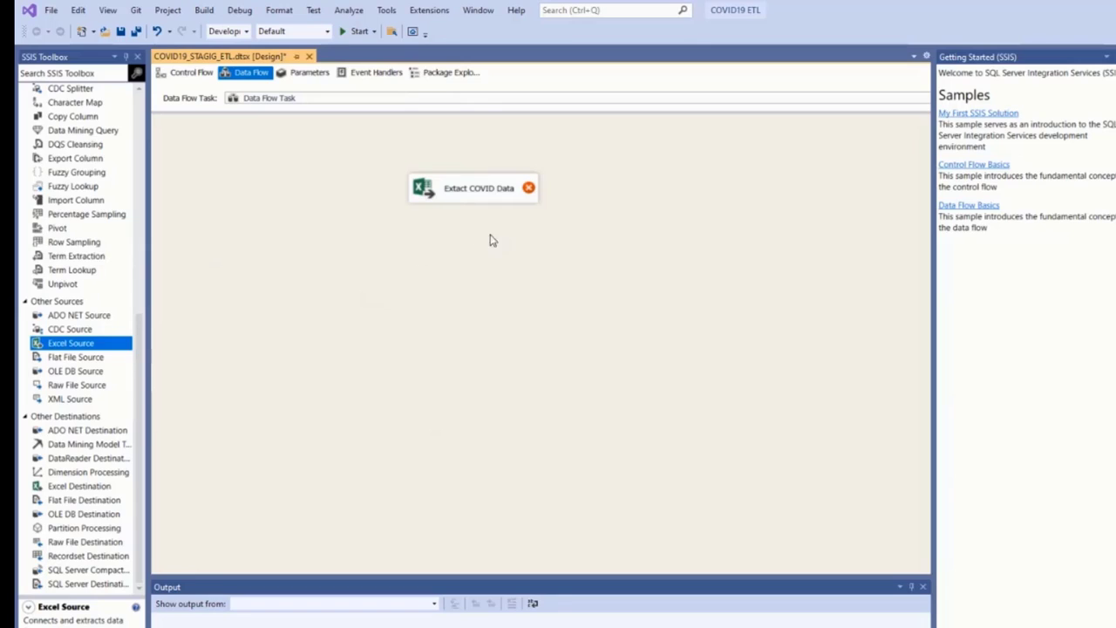
Add a Derived Column transformation to the data flow below the Extact COVID Data source.
scroll(95, 211, up, 8)
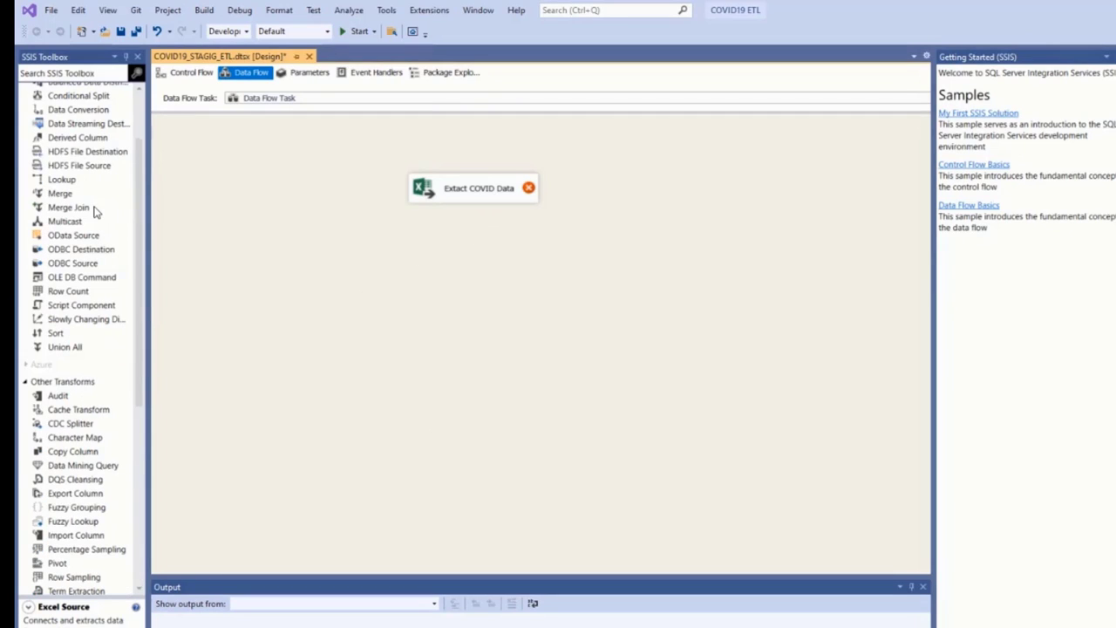
click(70, 140)
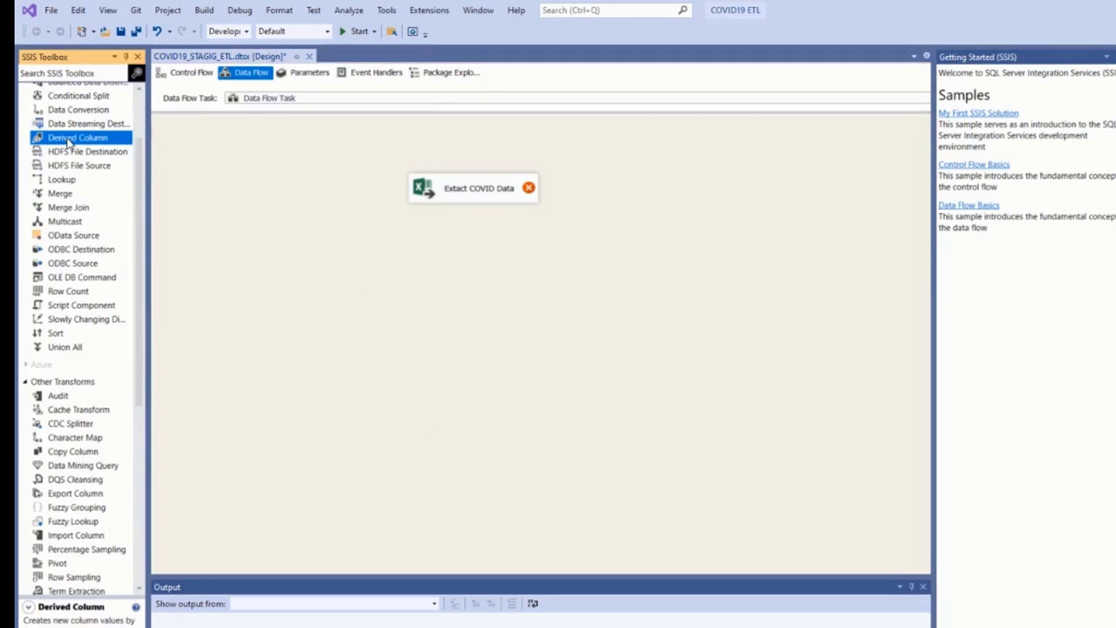
scroll(53, 150, up, 2)
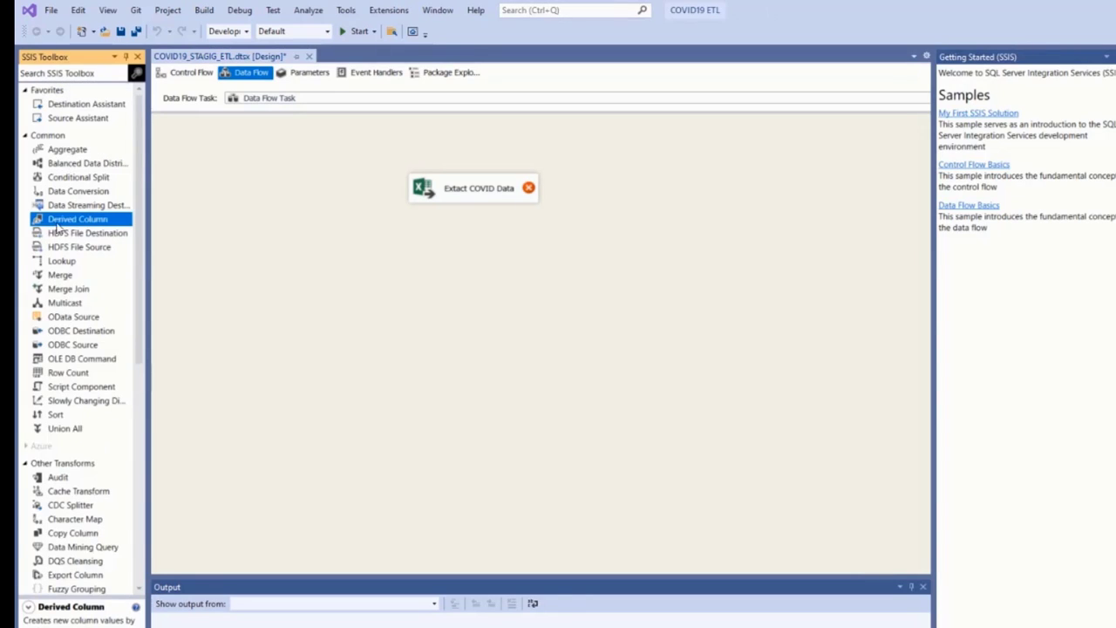
drag(61, 226, 436, 255)
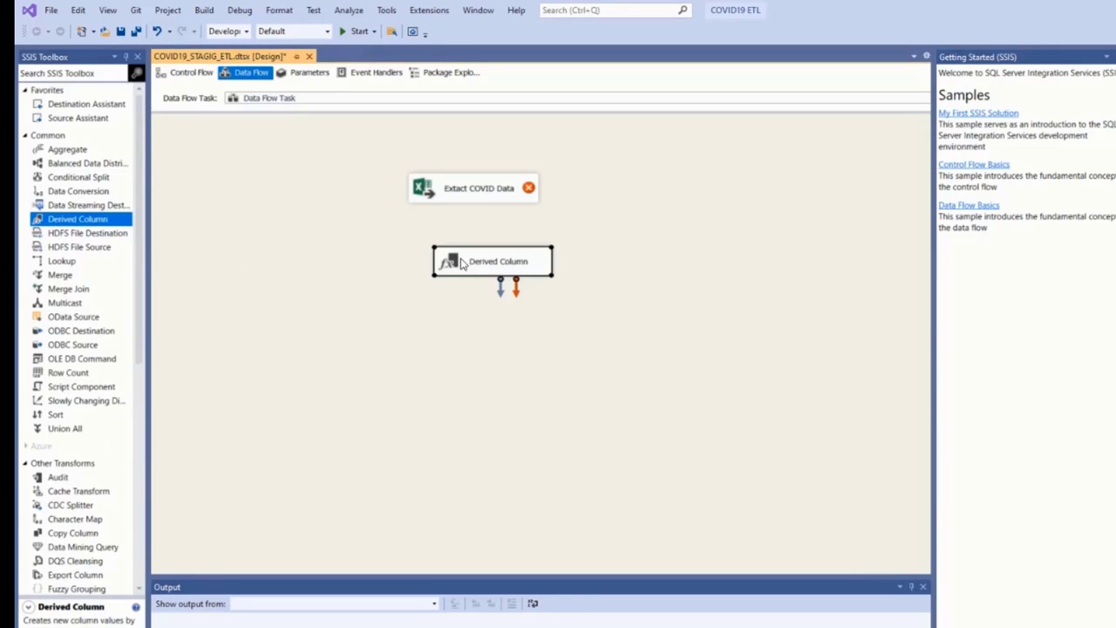
Connect the Extact COVID Data output to the Derived Column transformation and align the transformation beneath the source.
click(472, 199)
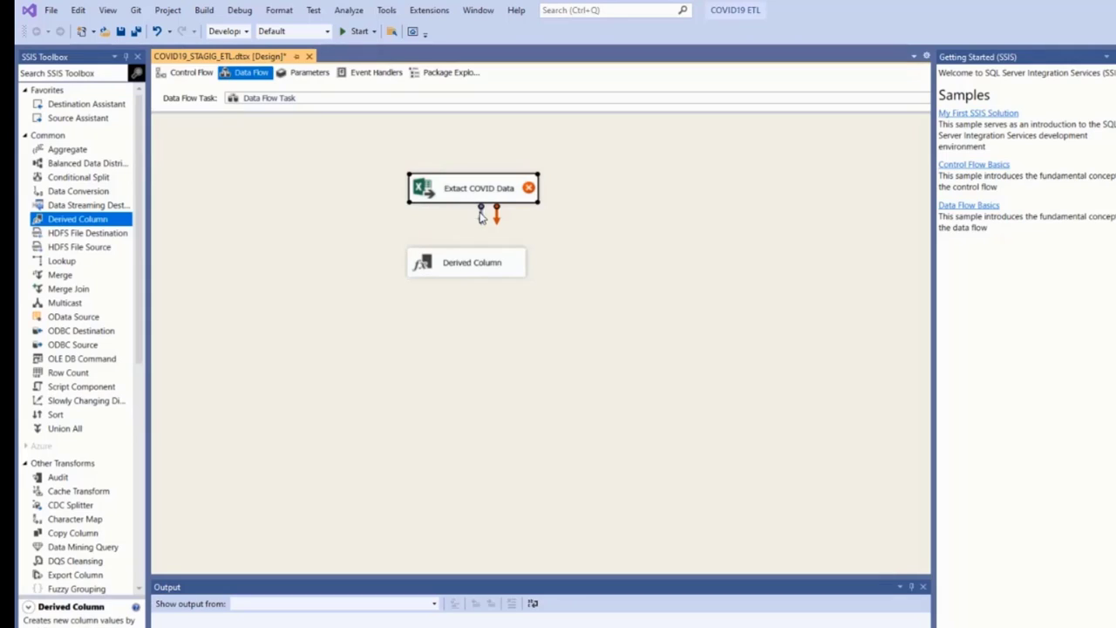
drag(480, 214, 464, 261)
click(466, 262)
click(465, 261)
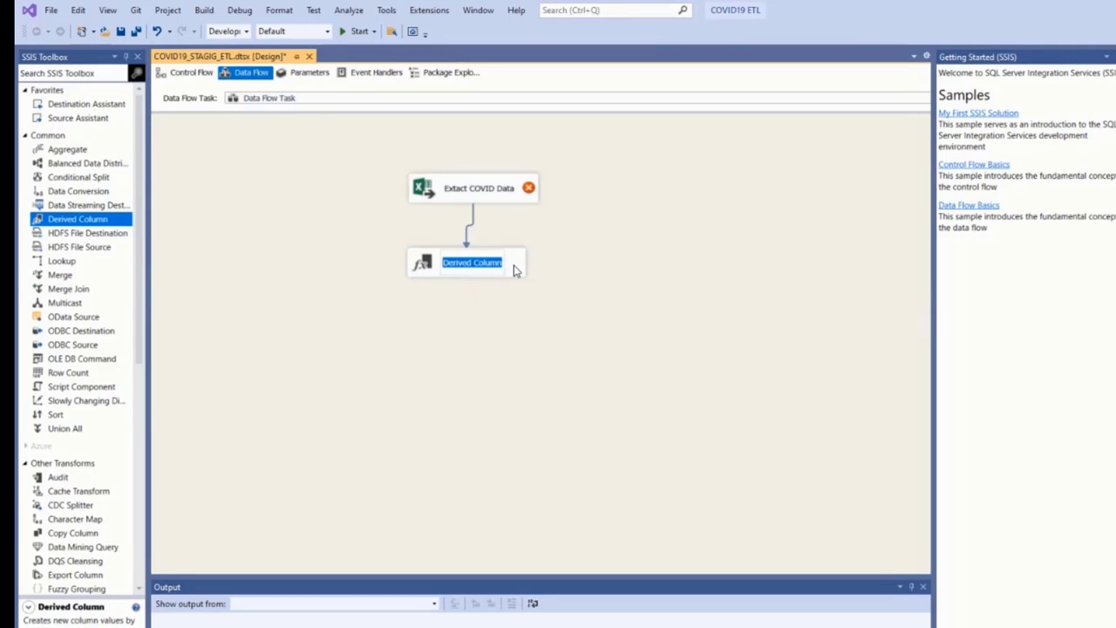
drag(516, 268, 529, 270)
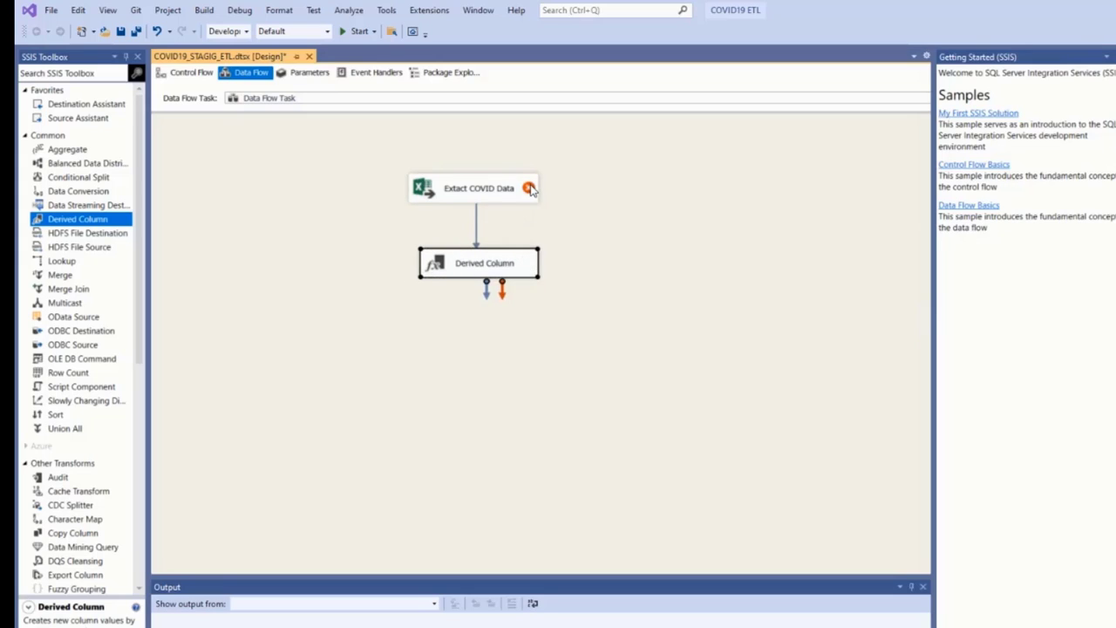
mouse_move(530, 187)
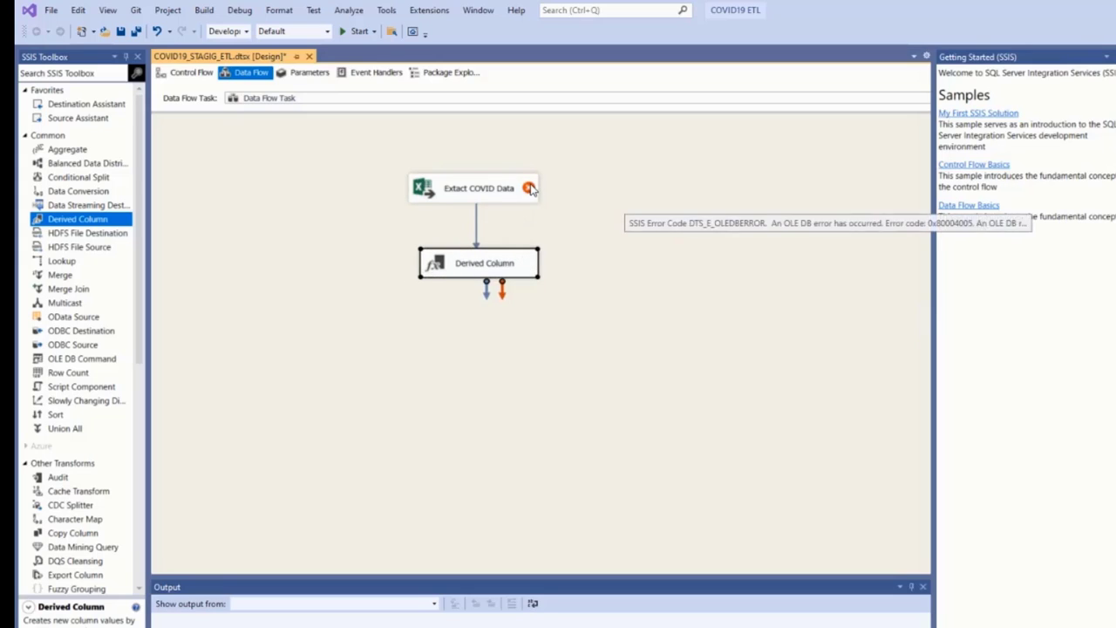
Open the Derived Column transformation for editing, expand the available columns and add a new derived column named DTH.
double_click(436, 268)
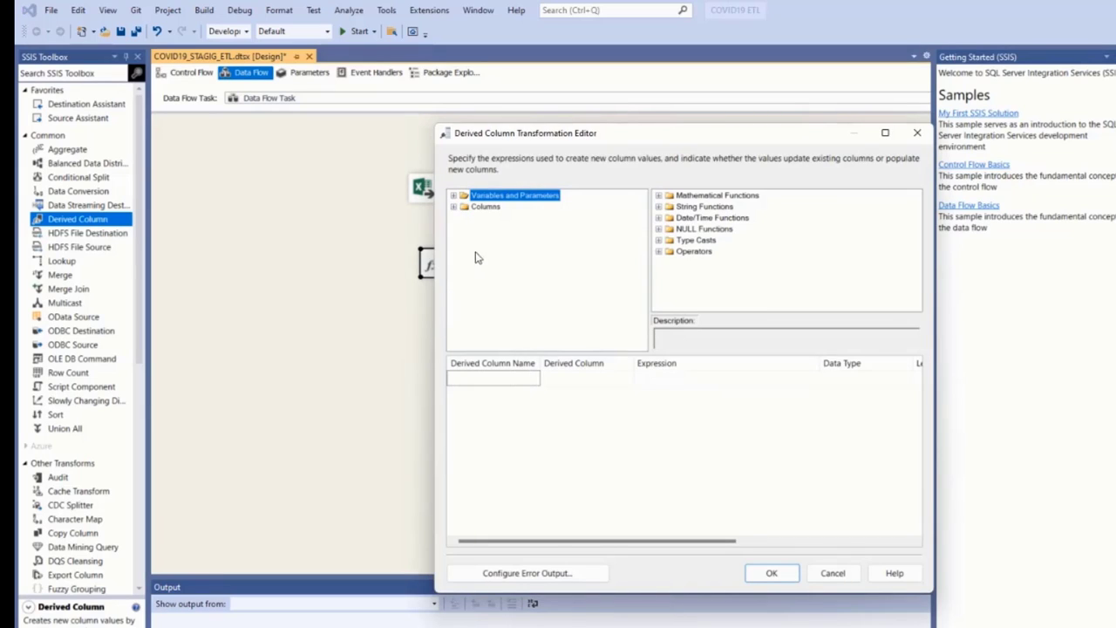
click(454, 207)
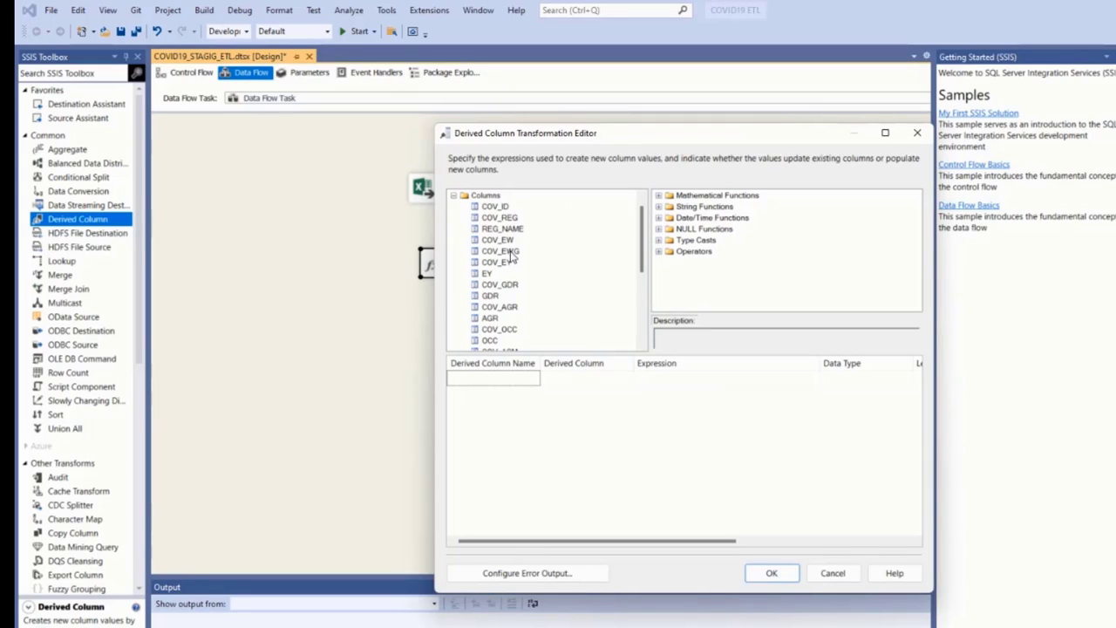
click(510, 379)
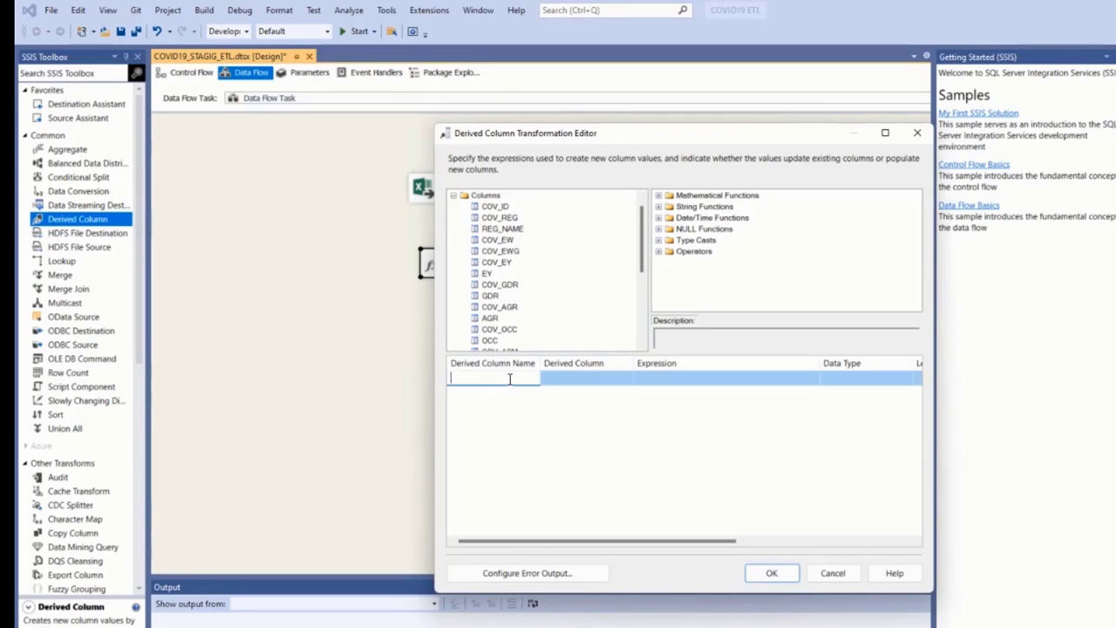
text(DTH)
click(528, 394)
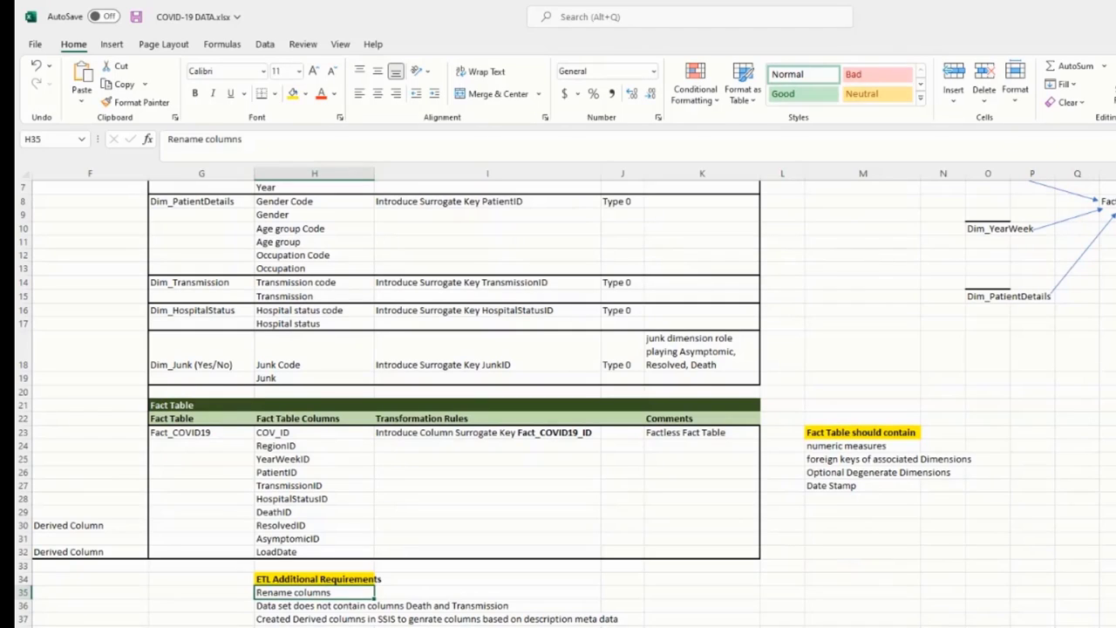
Look up which source columns are marked as Derived Column in COVID-19 DATA.xlsx.
click(232, 605)
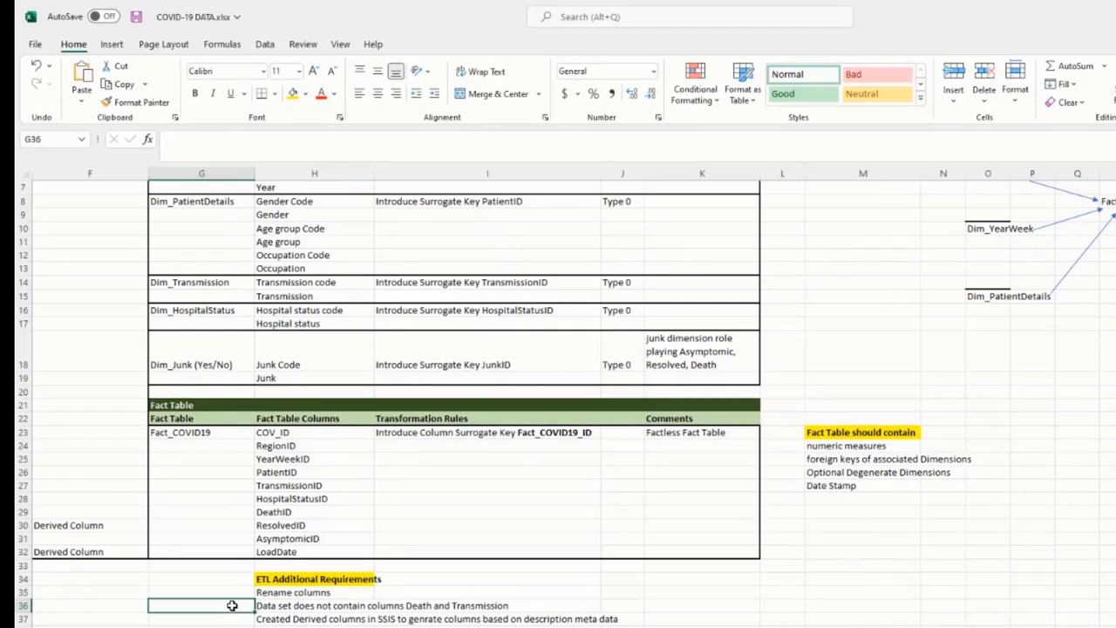
scroll(558, 393, left, 5)
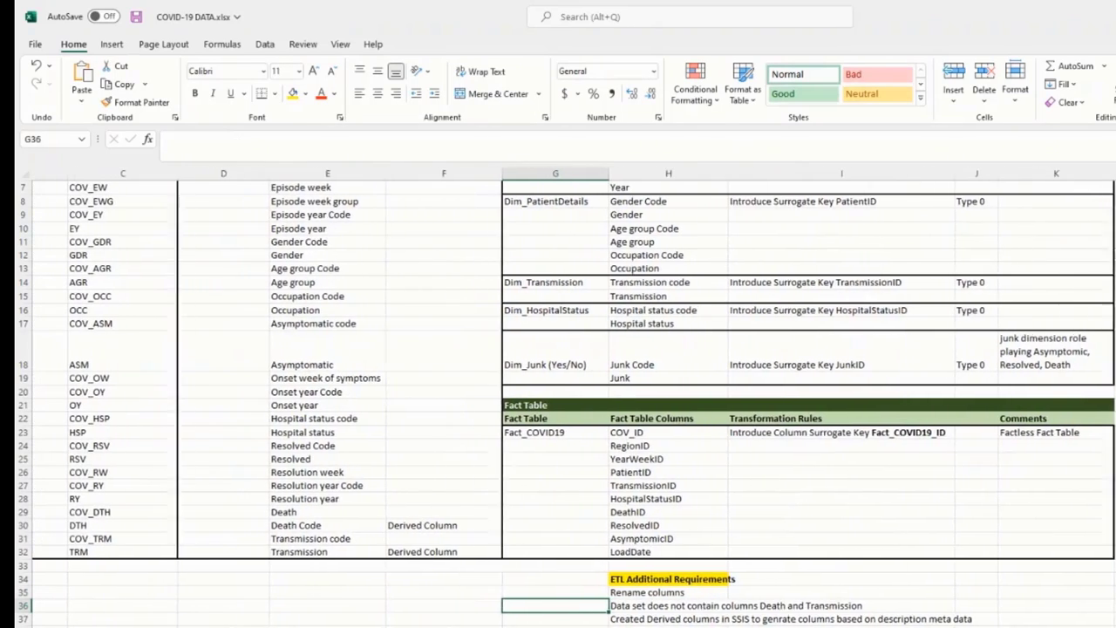
scroll(558, 392, left, 1)
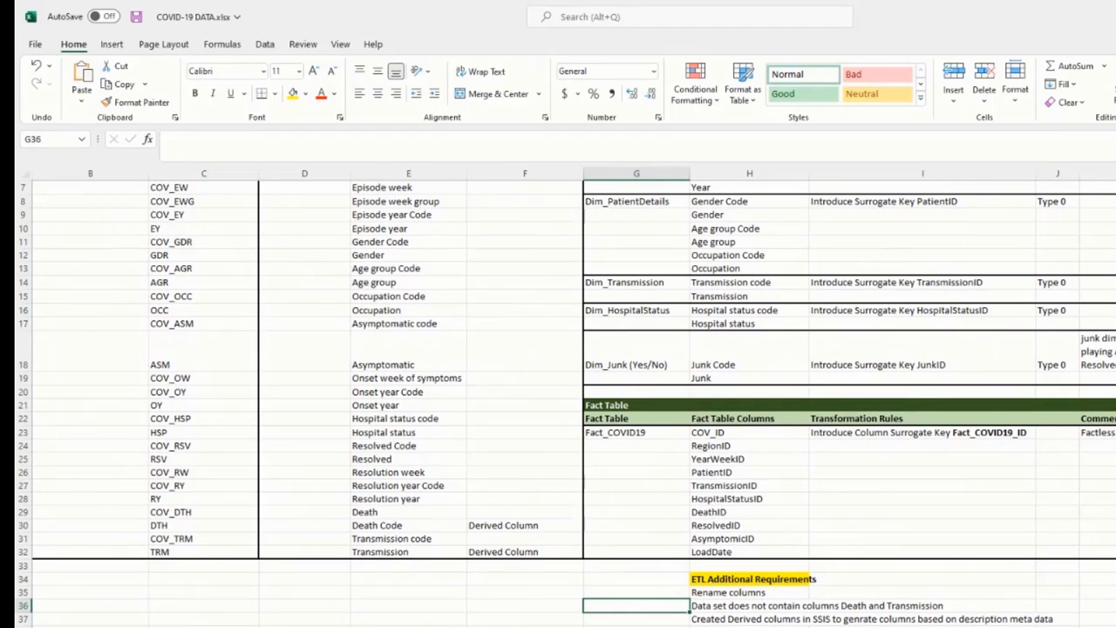
Switch back to Visual Studio and add a second new derived column named TRM.
key(alt+Tab)
scroll(523, 297, down, 5)
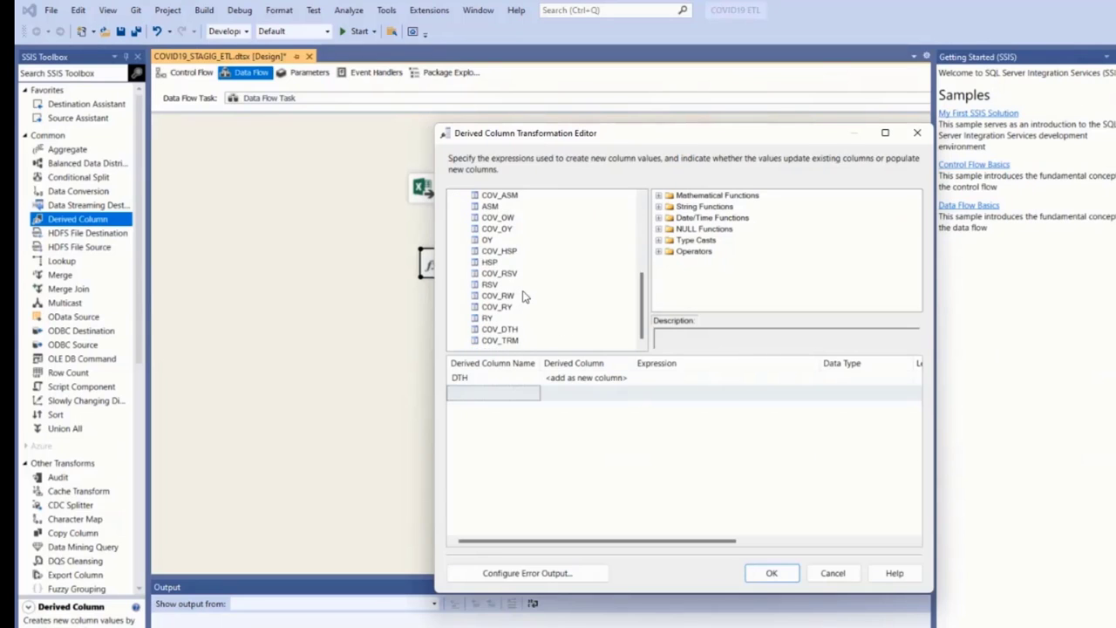
click(484, 394)
text(TR)
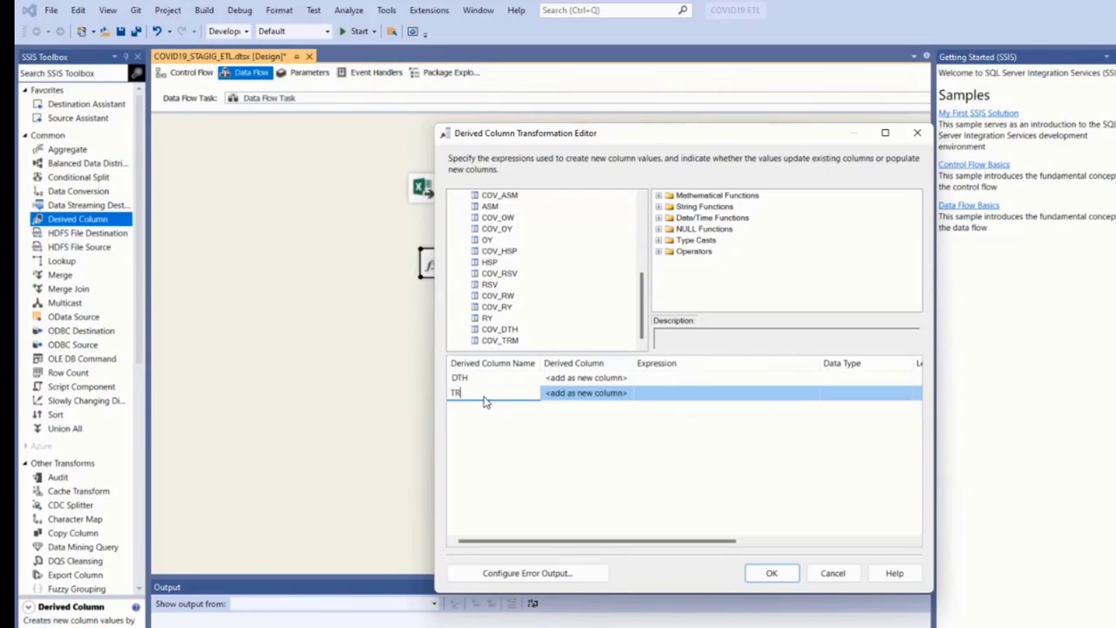
text(M)
key(Return)
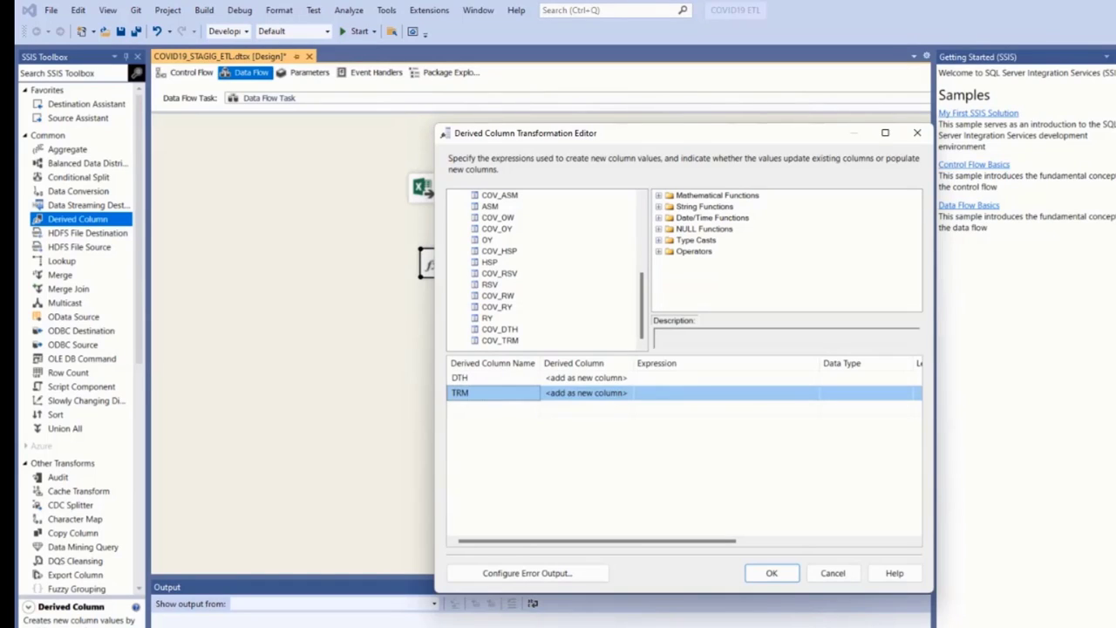
Set the DTH column's expression to [COV_DTH] ==1? "Yes" : [COV_DTH] ==2? "No" : "Not Stated".
click(664, 378)
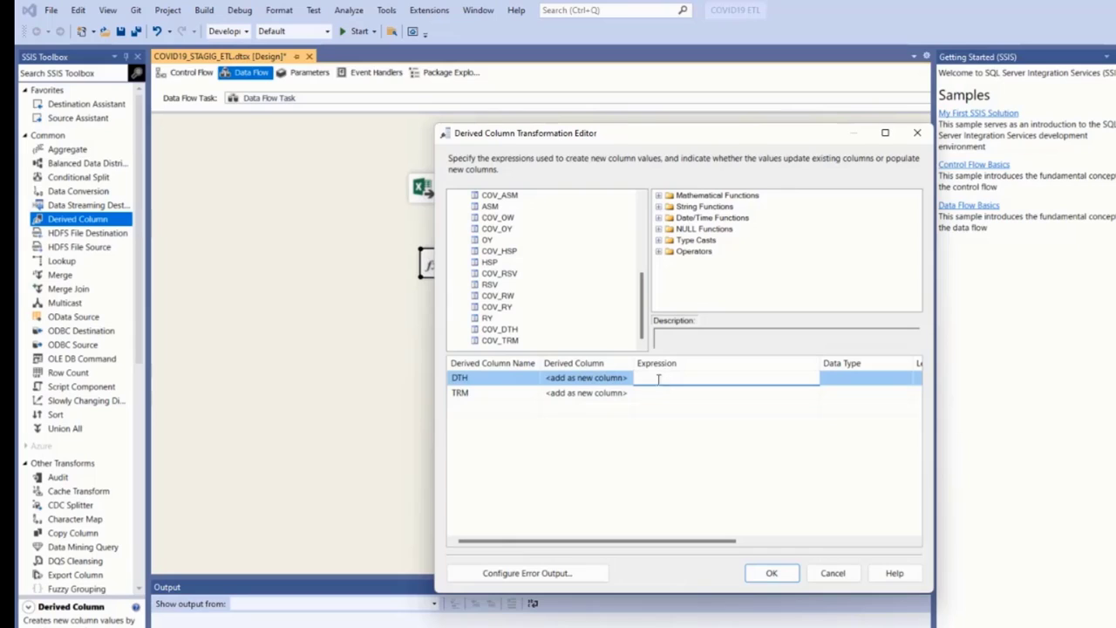
drag(506, 329, 651, 382)
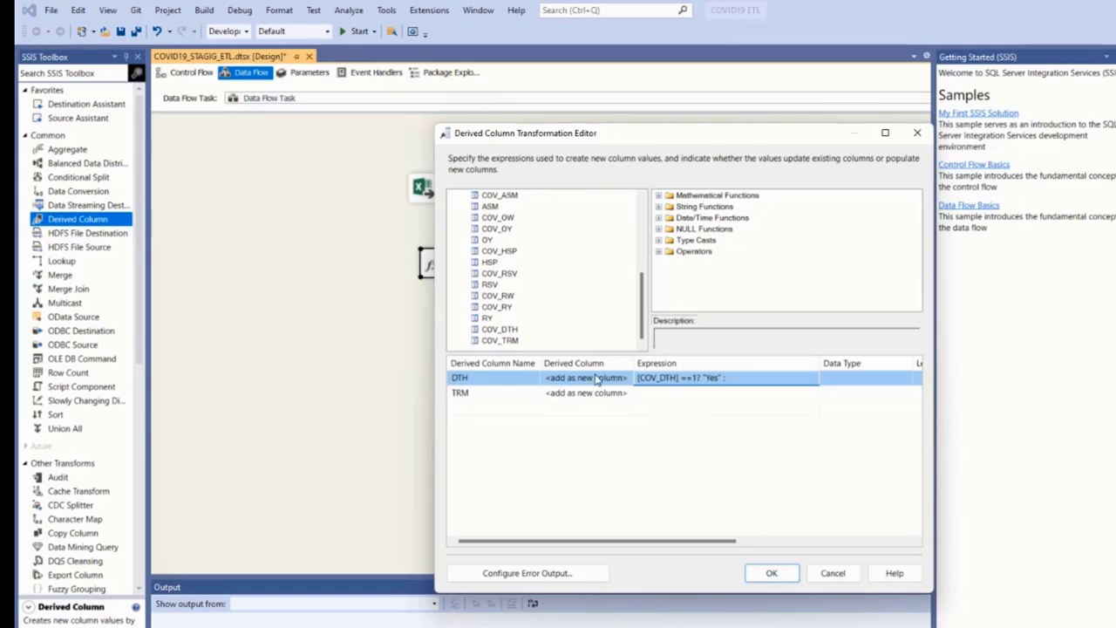
drag(504, 329, 750, 378)
click(780, 378)
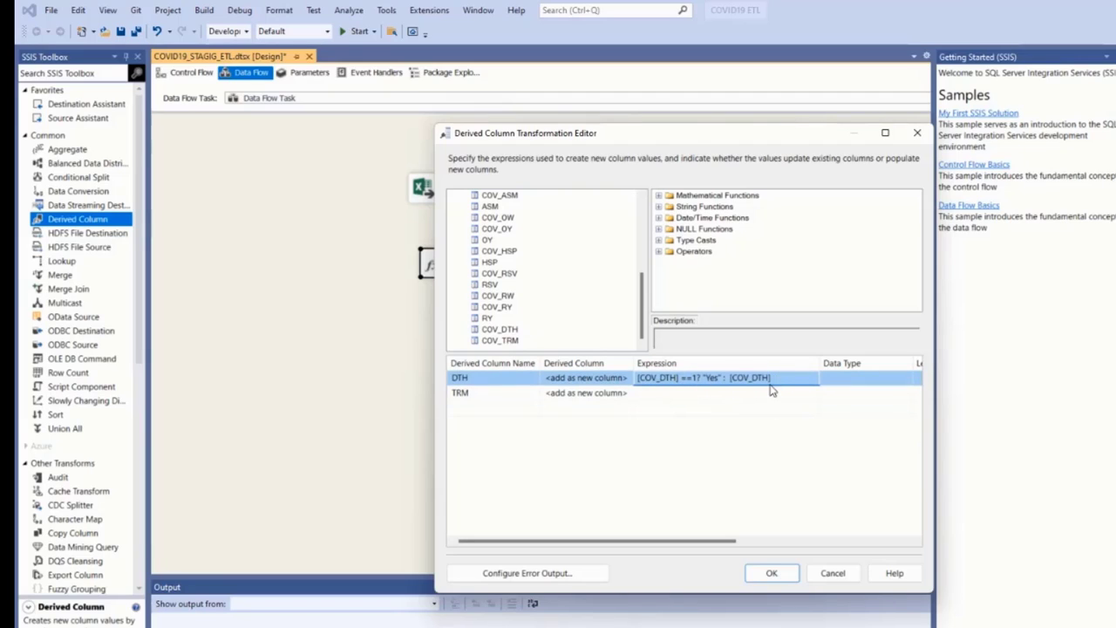
text(==)
text(:)
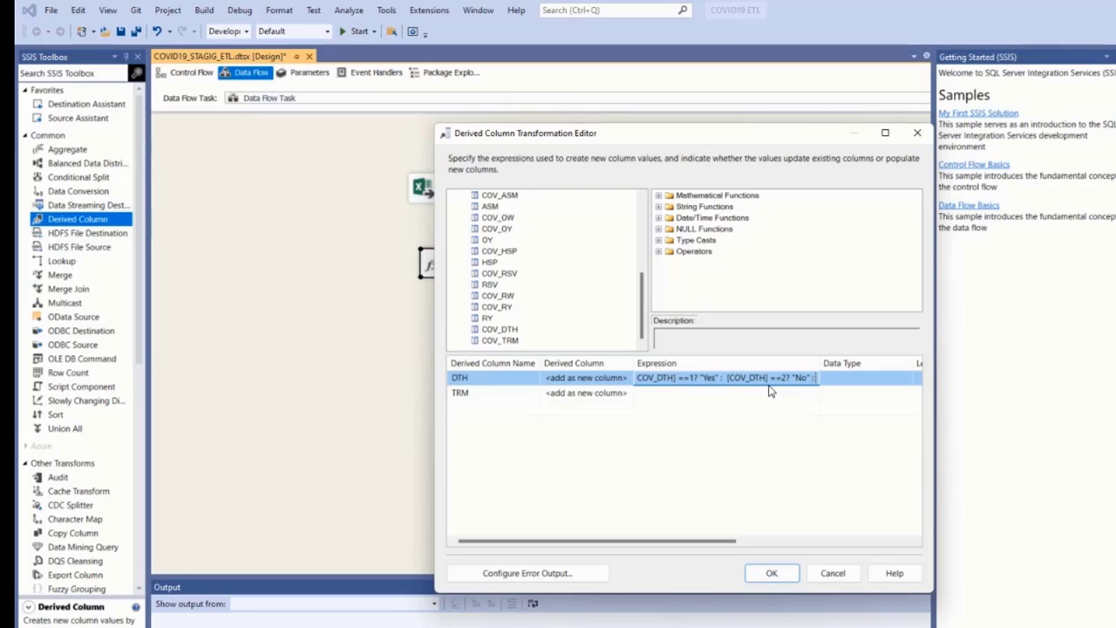
text( "Not)
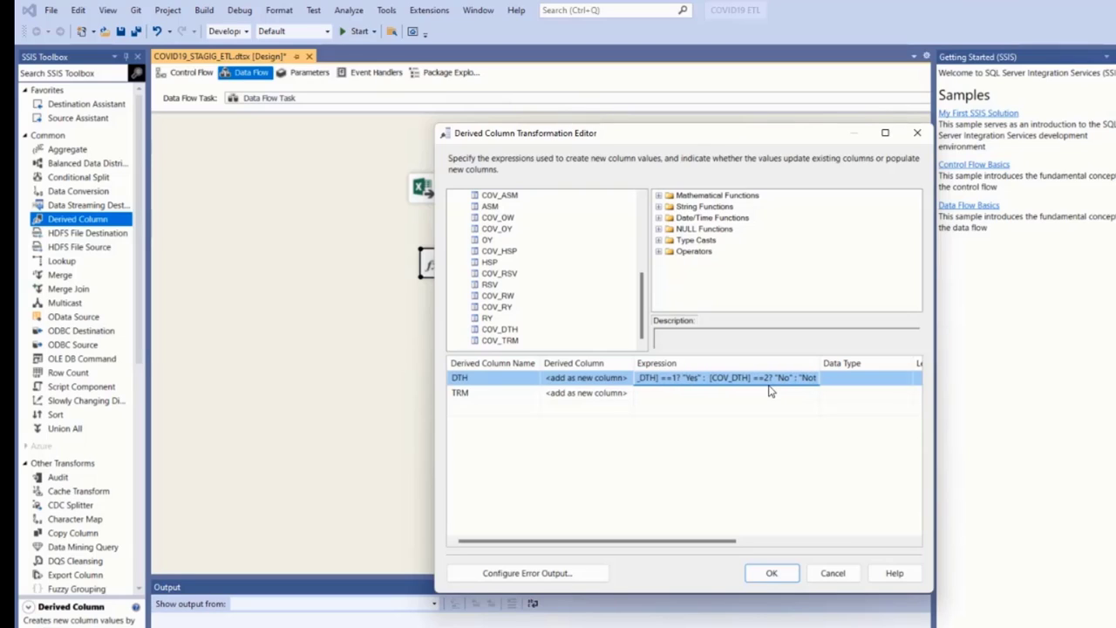
text( Stated)
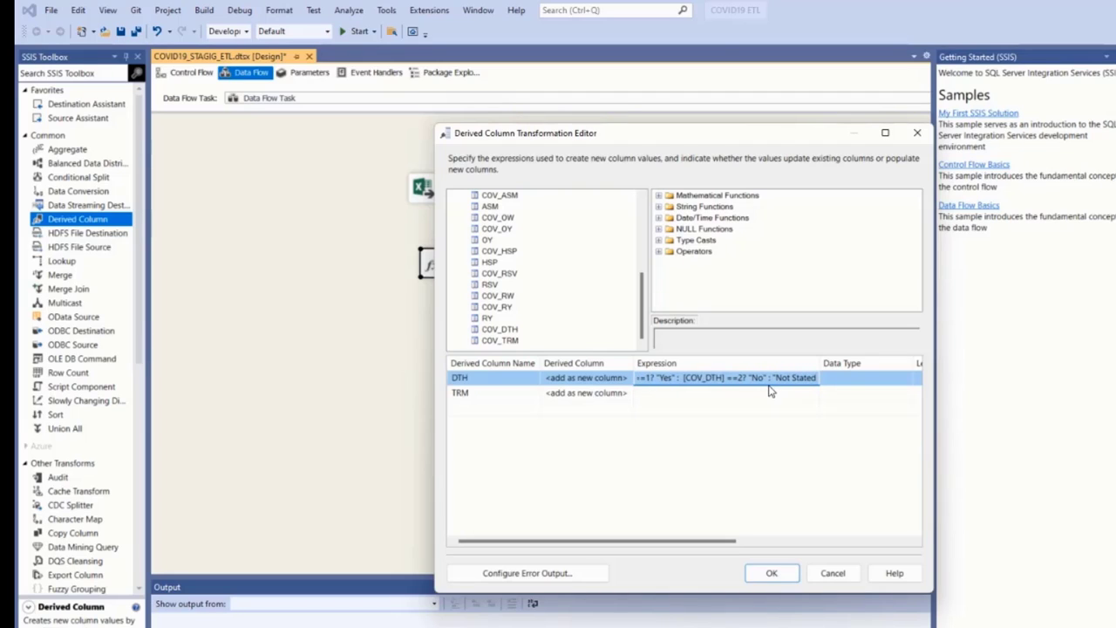
text(")
click(747, 394)
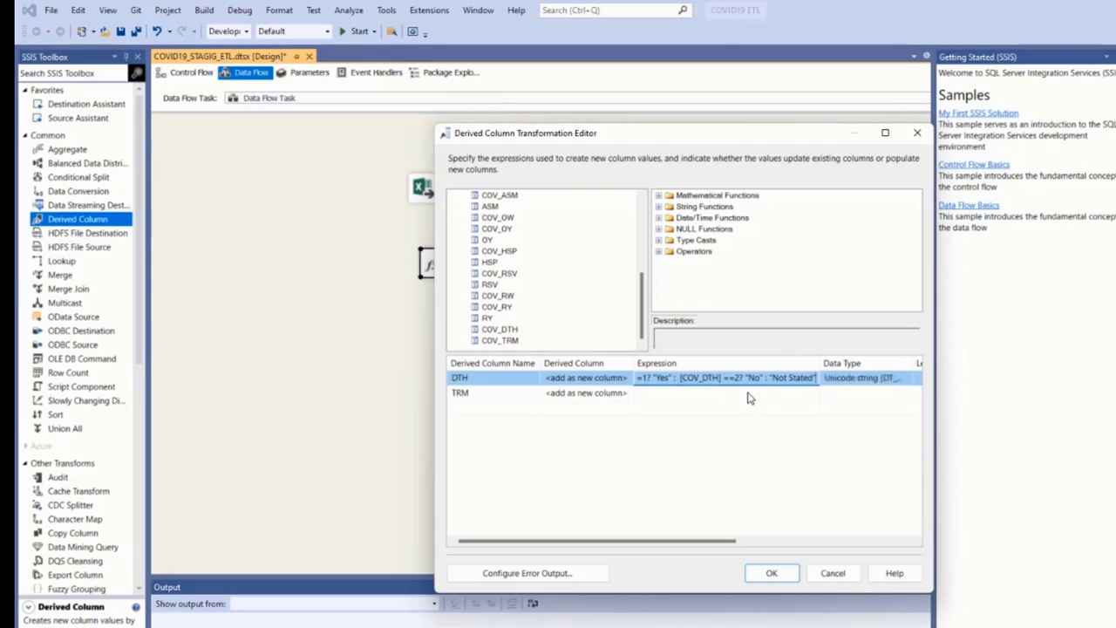
click(686, 390)
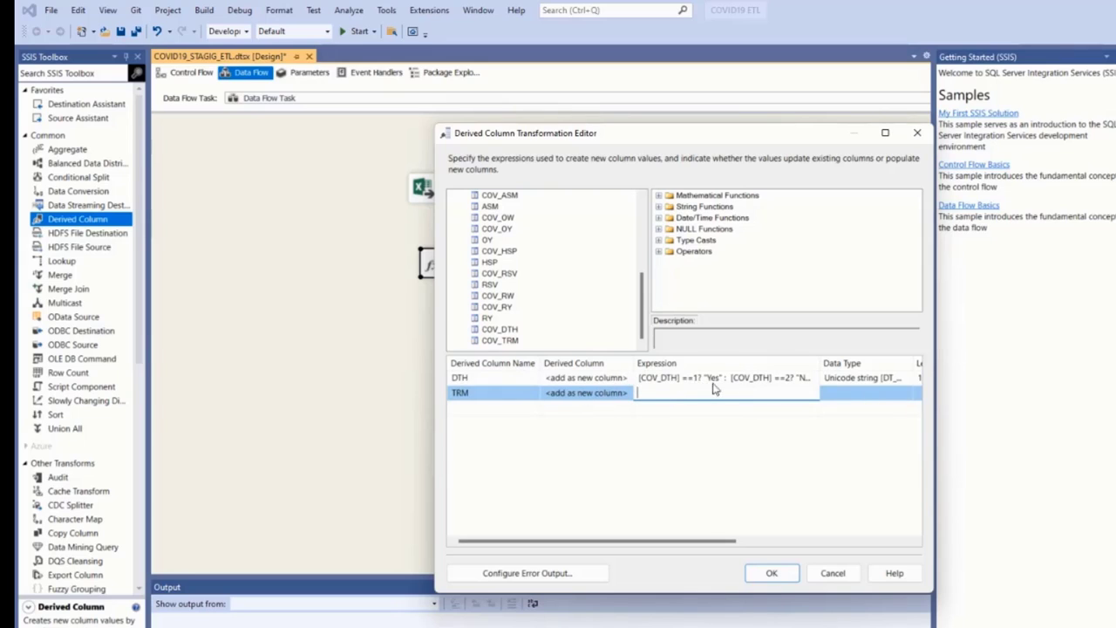
Widen the Derived Column Transformation Editor and remove the extra space before the second [COV_DTH] in the DTH expression.
drag(432, 353, 286, 353)
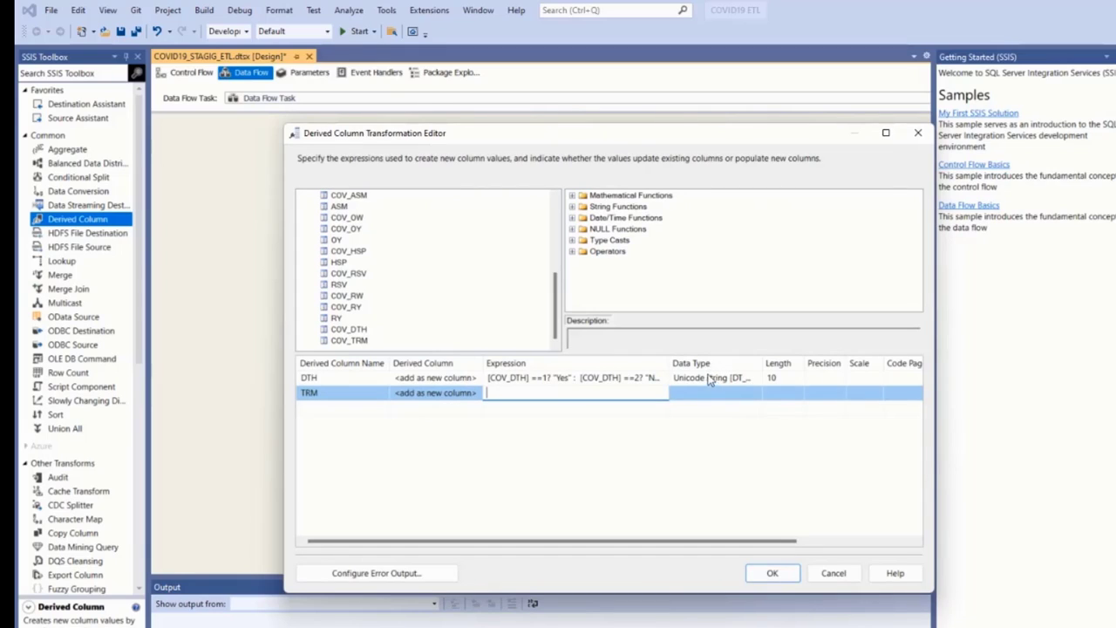
click(578, 378)
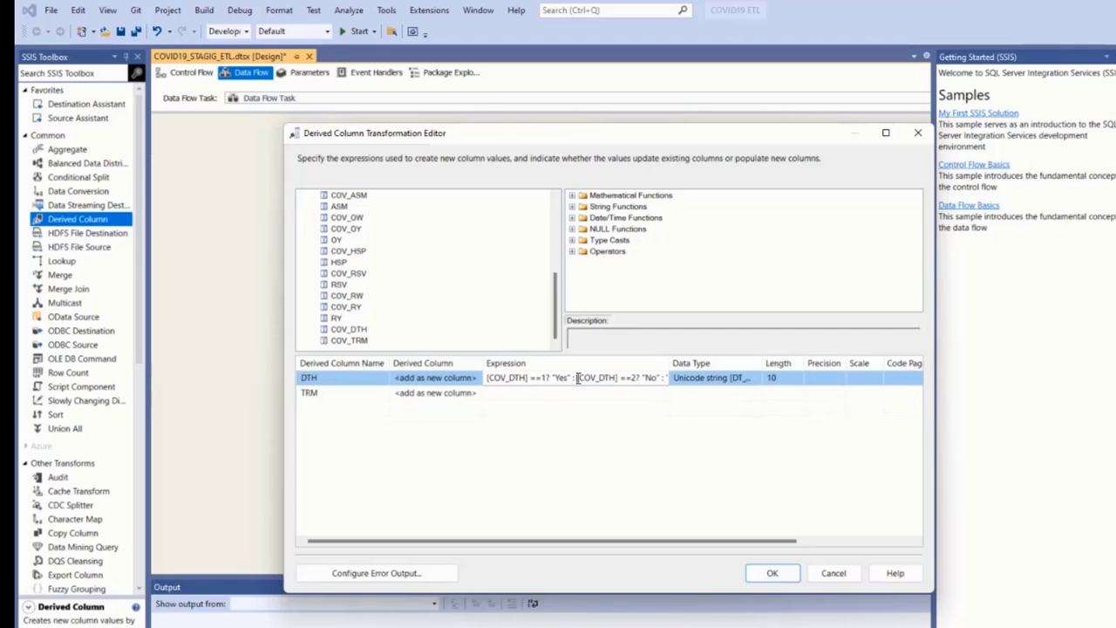
click(583, 395)
click(574, 379)
click(592, 407)
click(575, 379)
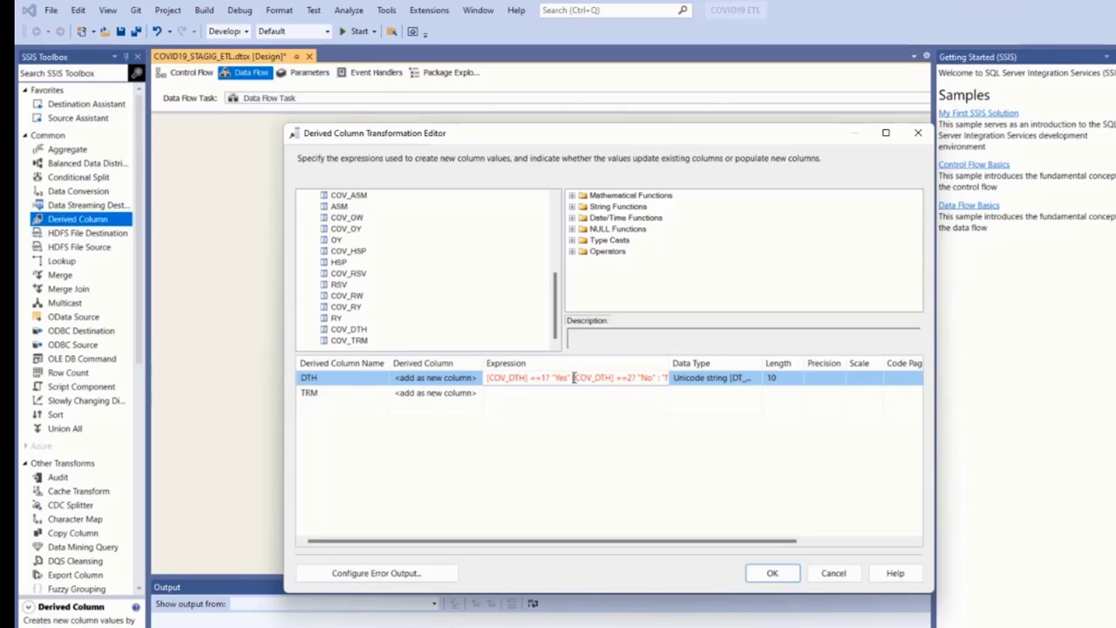
text(:)
Begin the TRM expression with [COV_TRM] ==1: "Domestic acquisition - Contact of COVID case", taking the label wording from the source workbook.
click(565, 394)
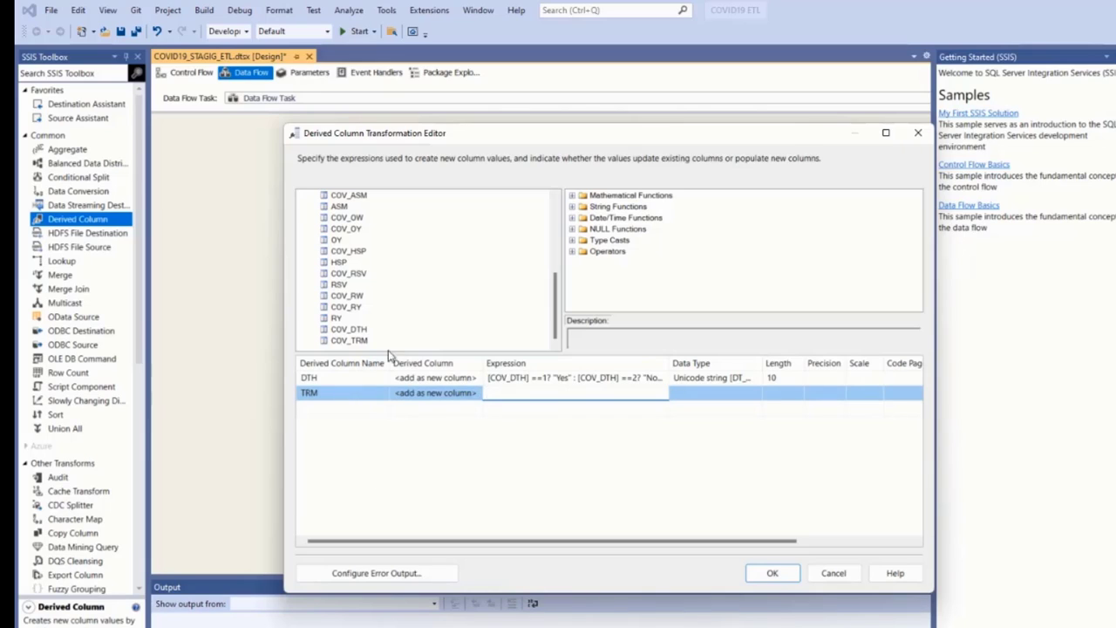
click(356, 341)
drag(356, 341, 523, 392)
click(543, 393)
text(==)
key(alt+Tab)
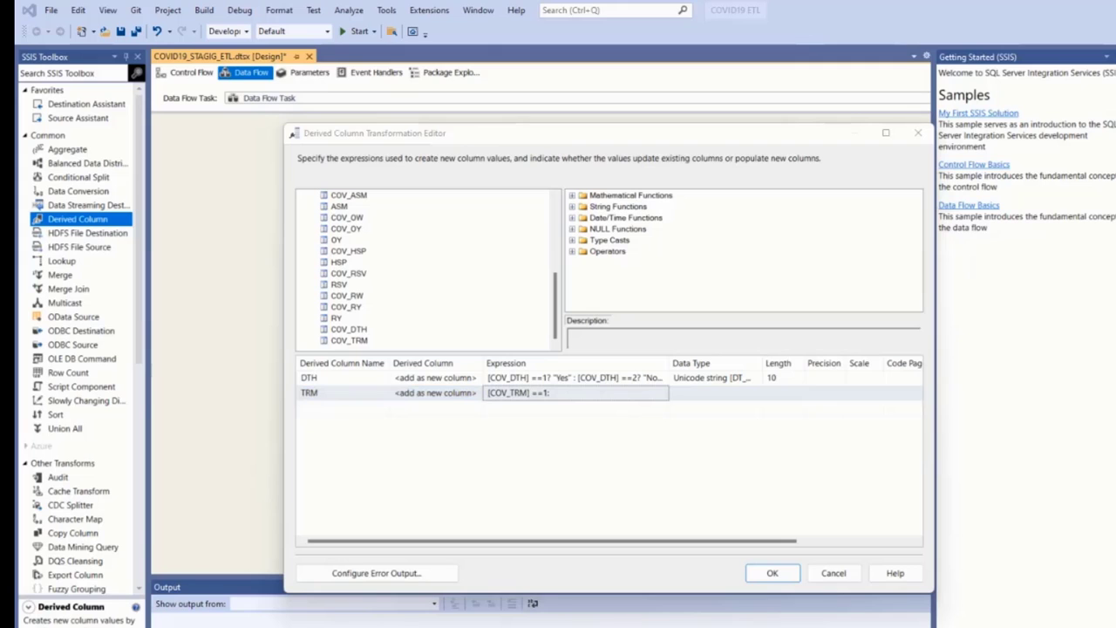
click(575, 394)
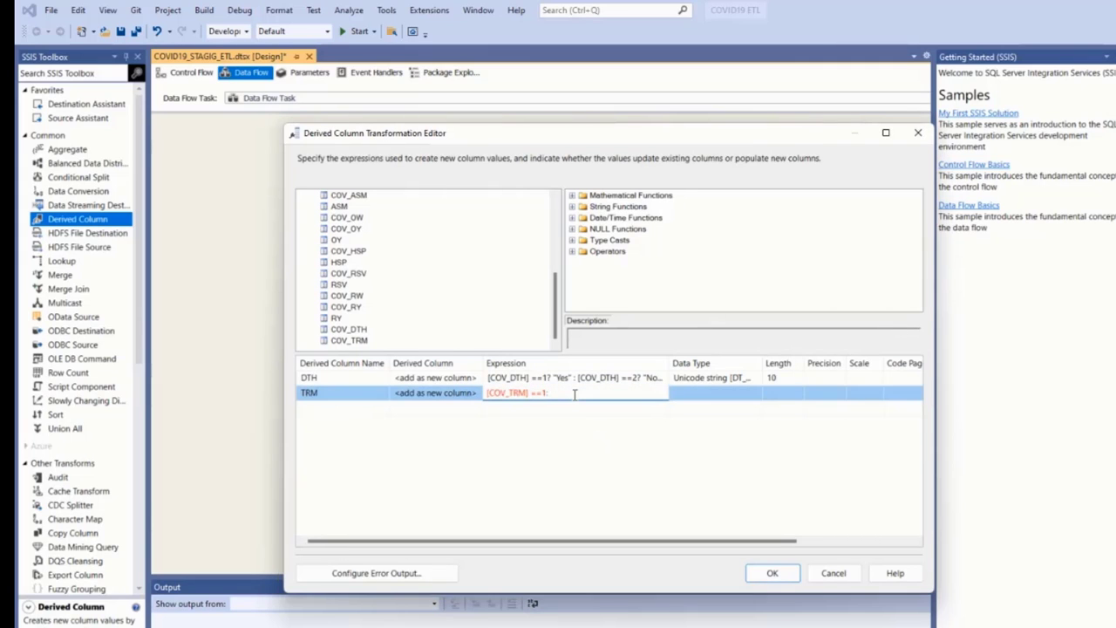
text("Domestic acquisition - Contact of COVID case")
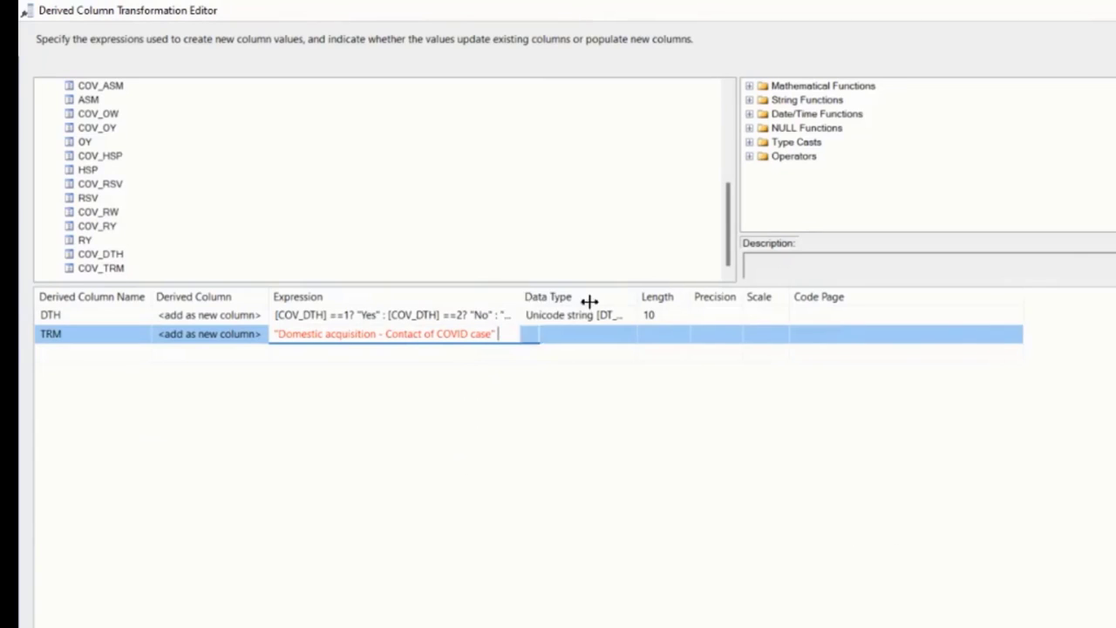
Widen the Expression column and extend the TRM expression with : [COV_TRM] ==2? "International travel" : "Not Stated".
drag(590, 300, 1094, 372)
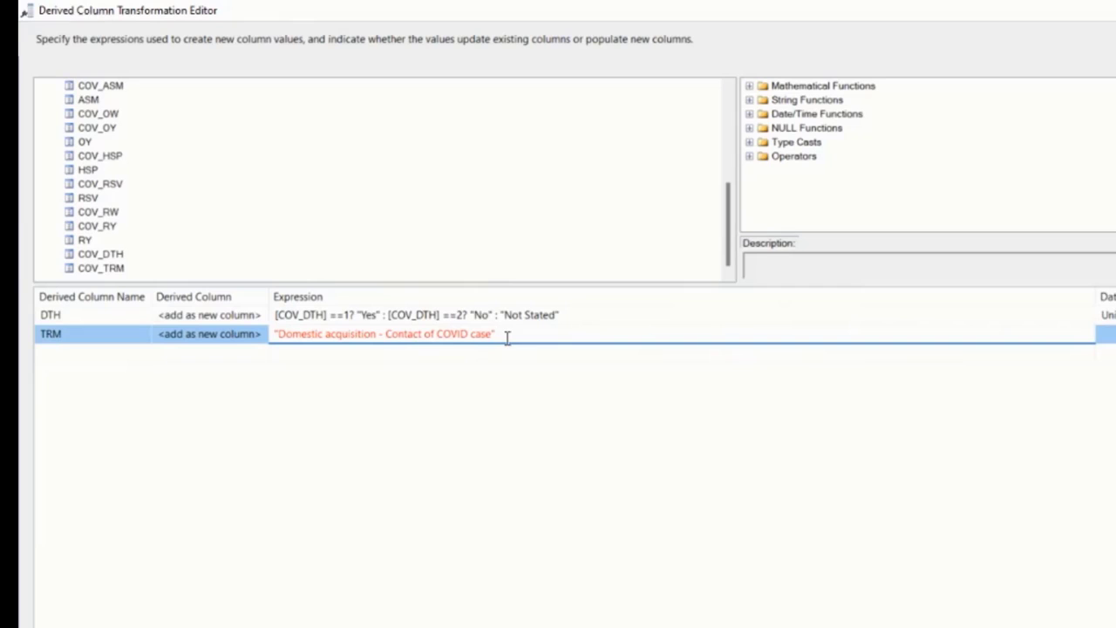
text(:)
click(101, 269)
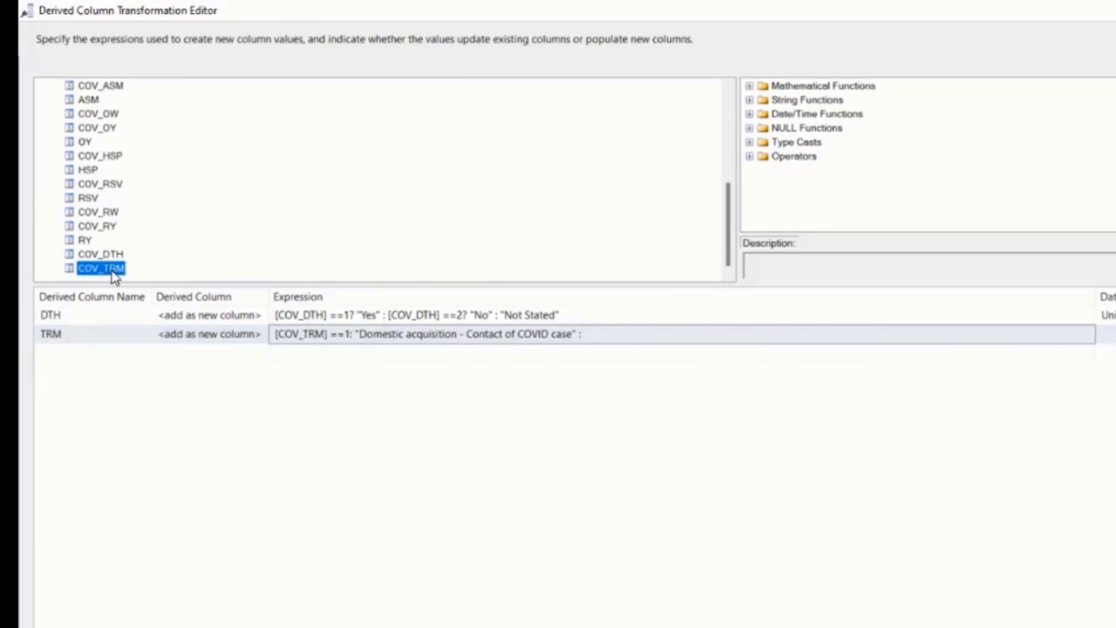
drag(111, 275, 610, 340)
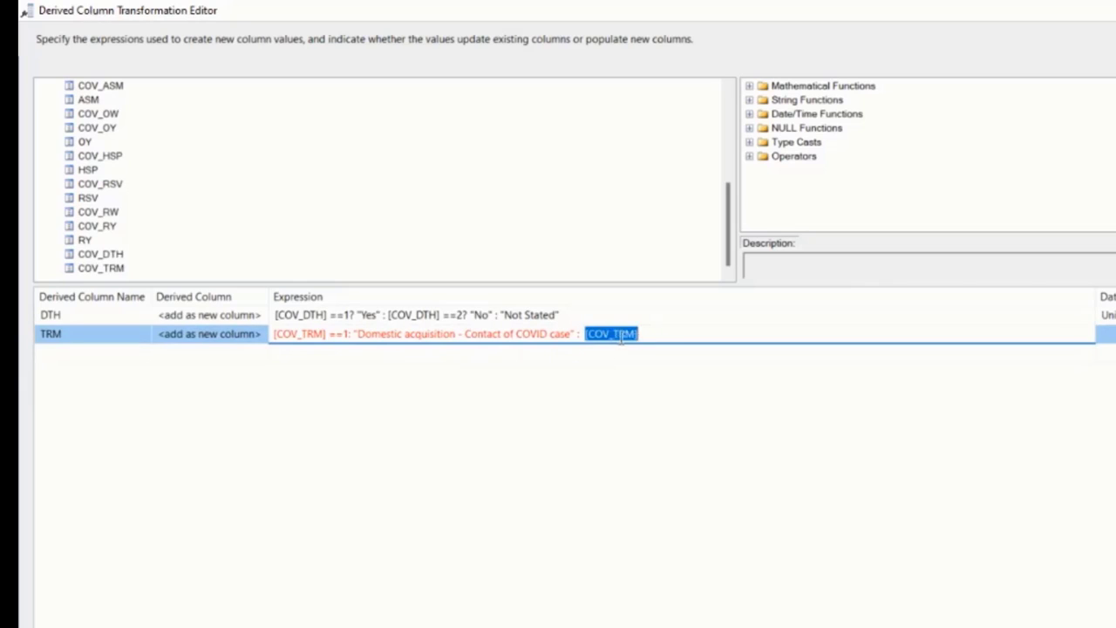
click(669, 335)
text(==2?)
key(alt+Tab)
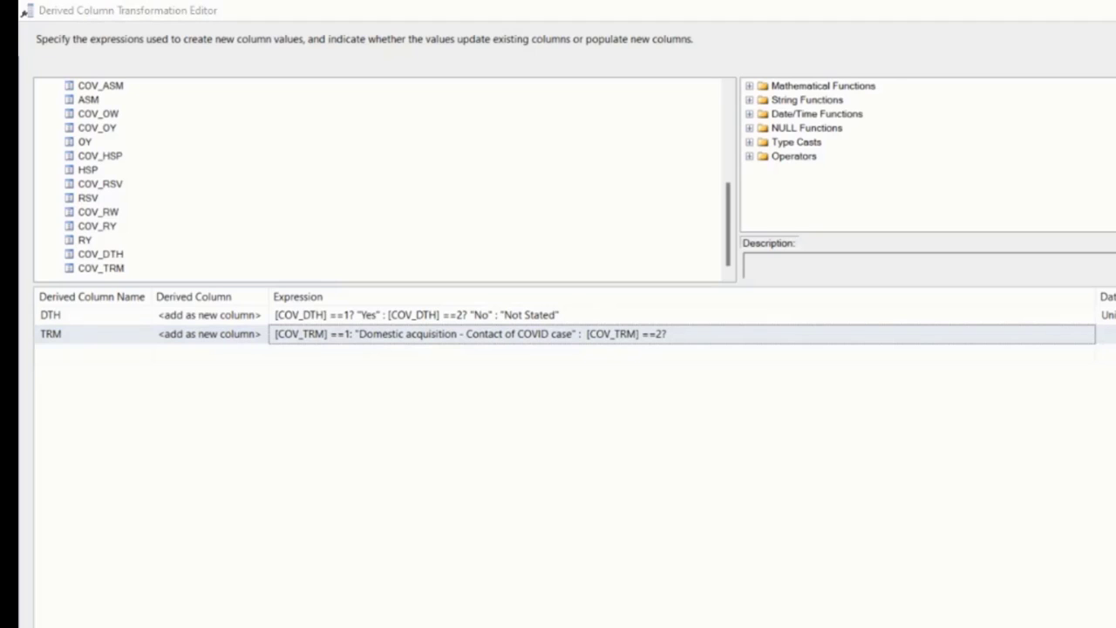
click(706, 333)
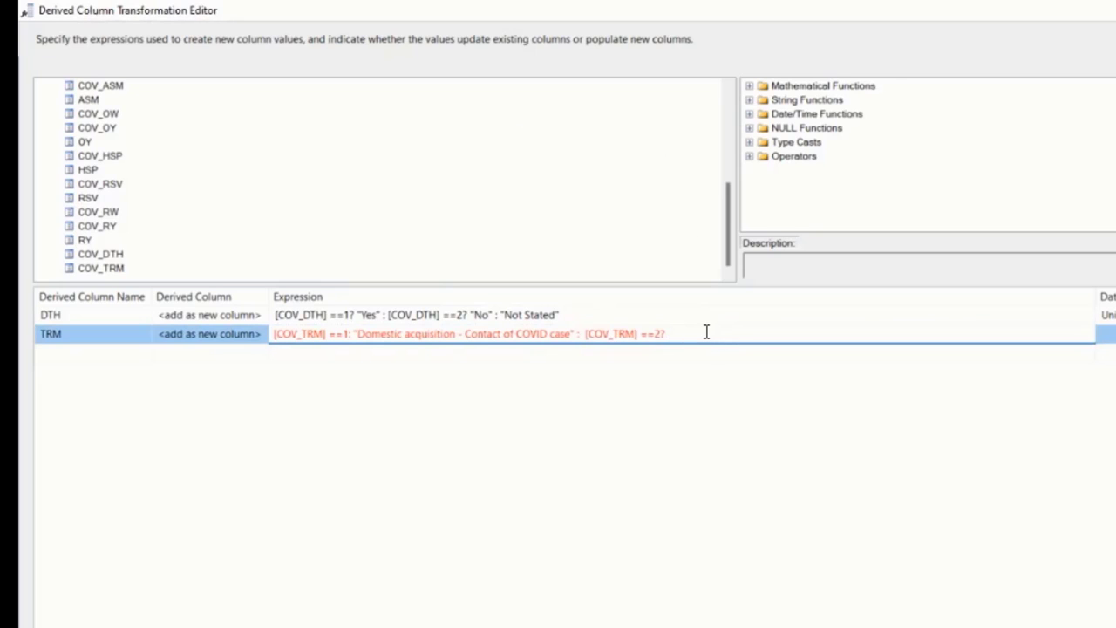
text("International travel")
text(: "Not Stated)
Replace the colon after [COV_TRM] ==1 with a question mark in the TRM expression and accept the derived columns.
click(354, 335)
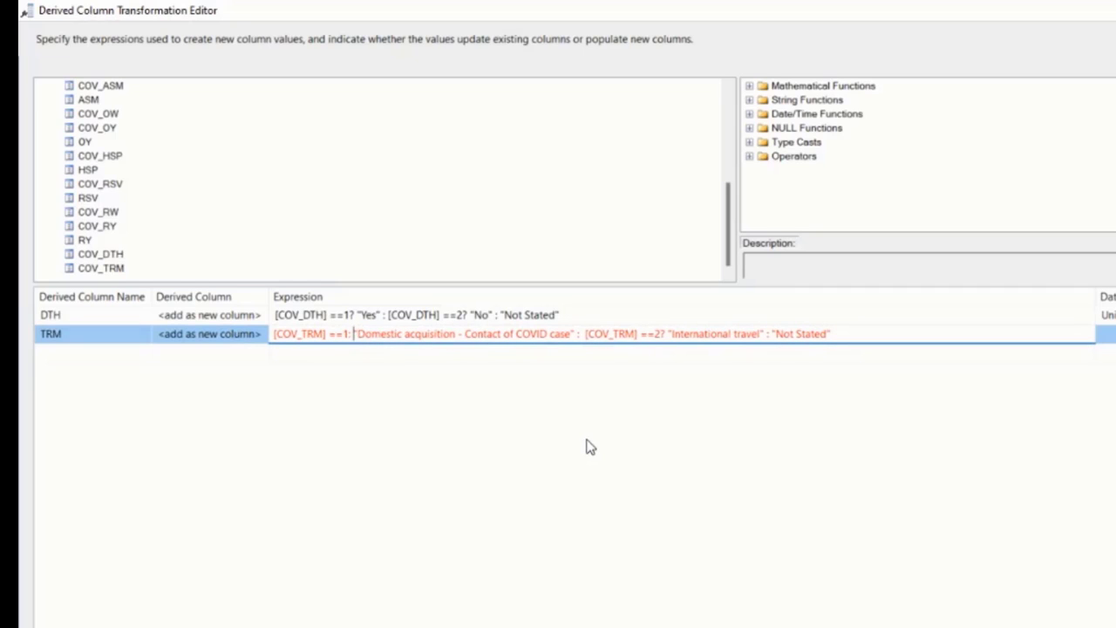
key(BackSpace)
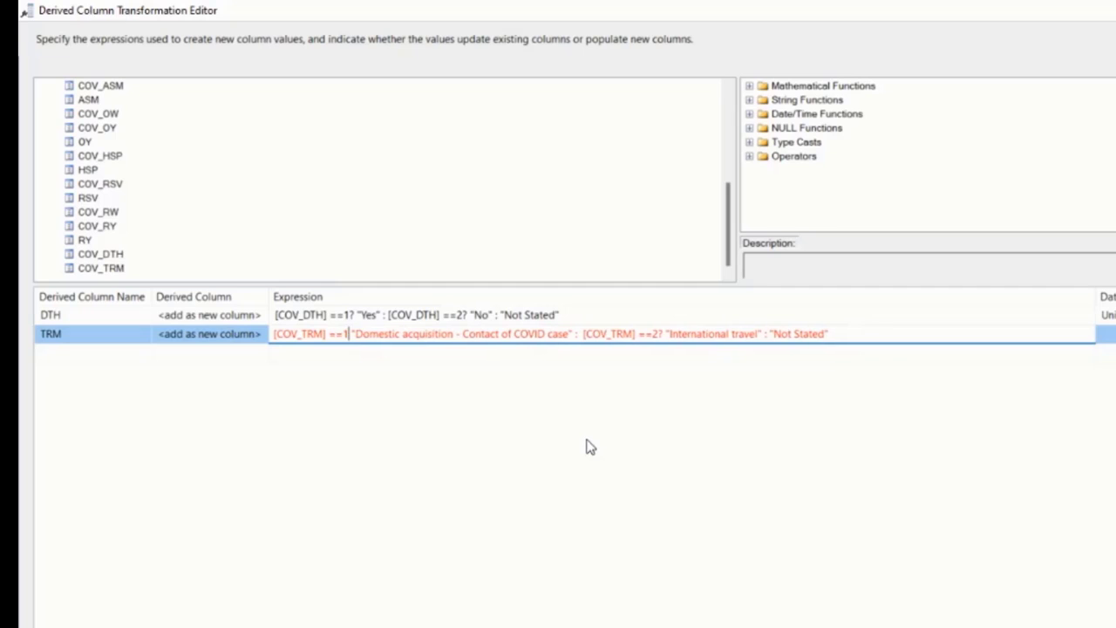
text(?)
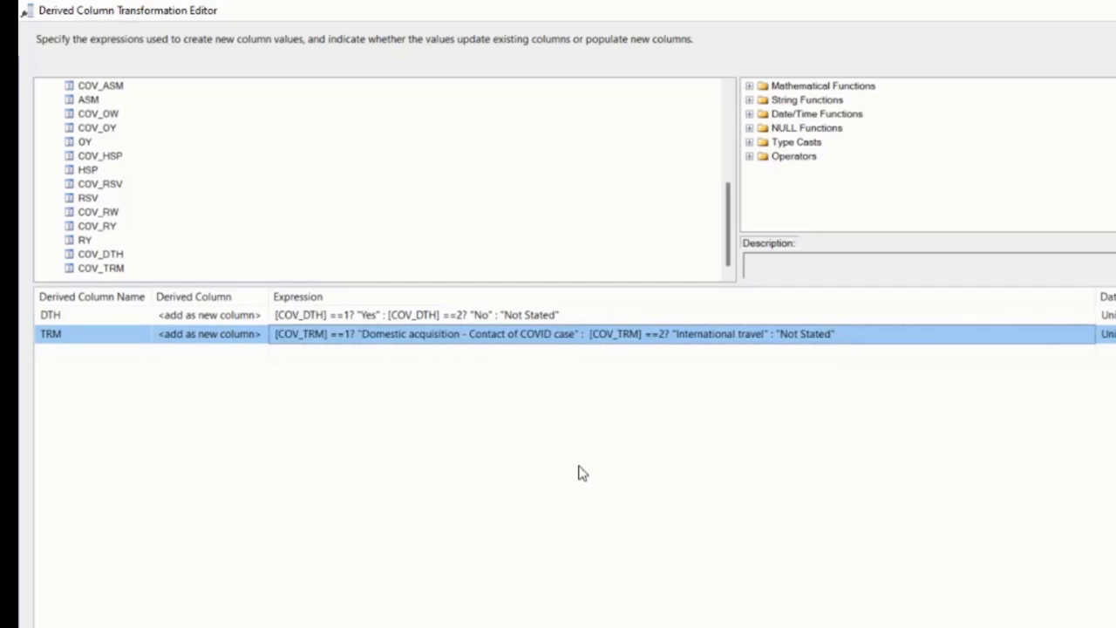
click(546, 357)
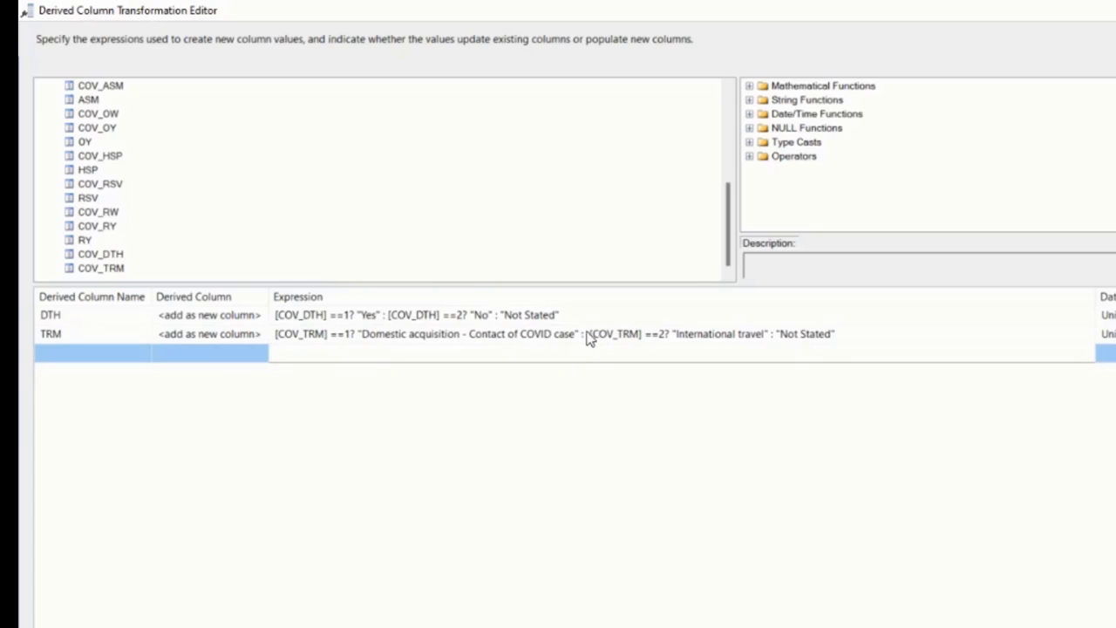
click(668, 335)
click(769, 336)
click(933, 378)
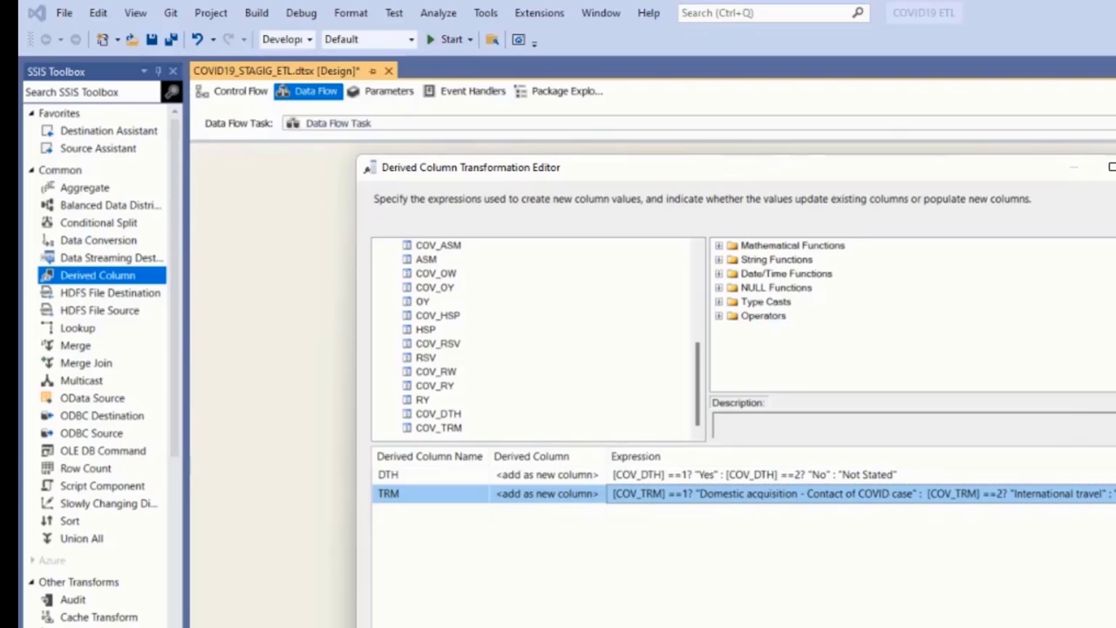
click(968, 626)
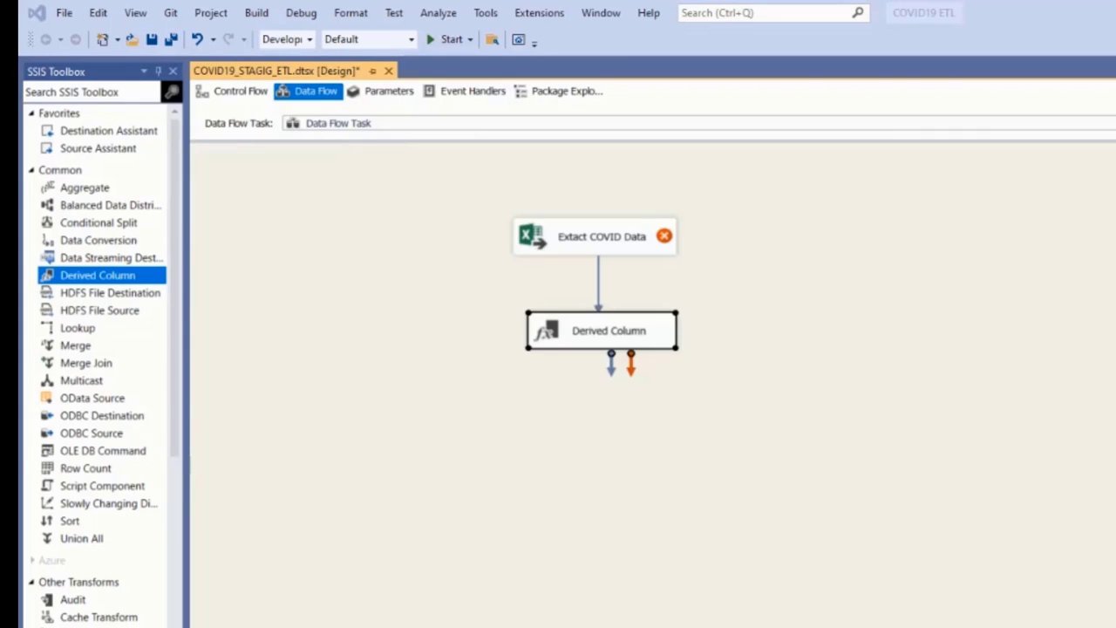
click(890, 581)
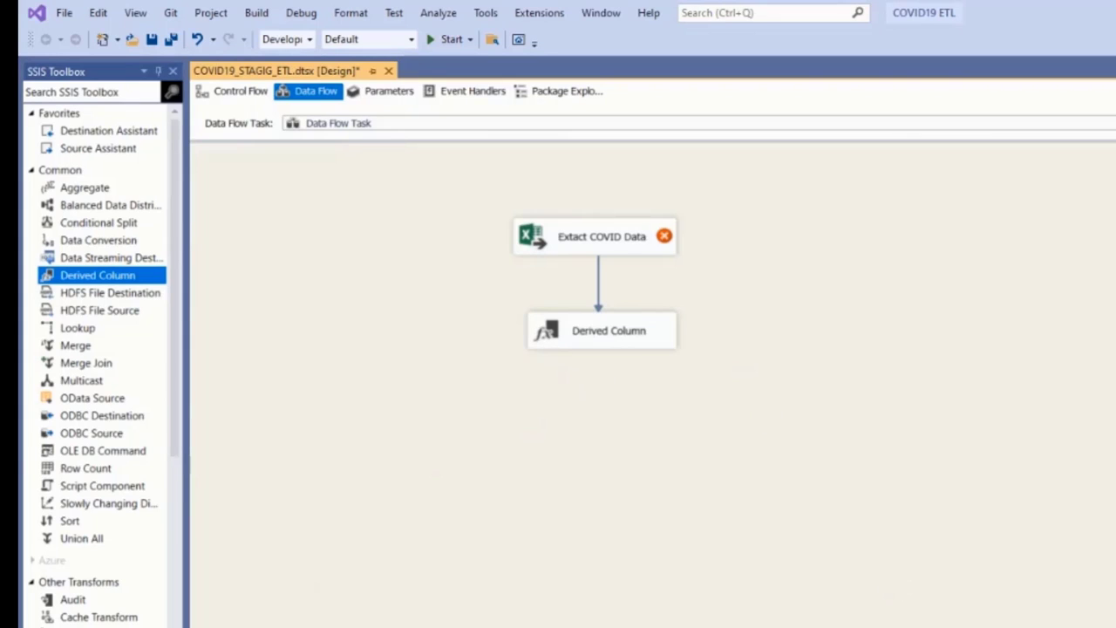
Add an OLE DB Destination below the Derived Column transformation, connect the transformation's output to it and align the components.
scroll(87, 602, down, 8)
scroll(95, 608, down, 2)
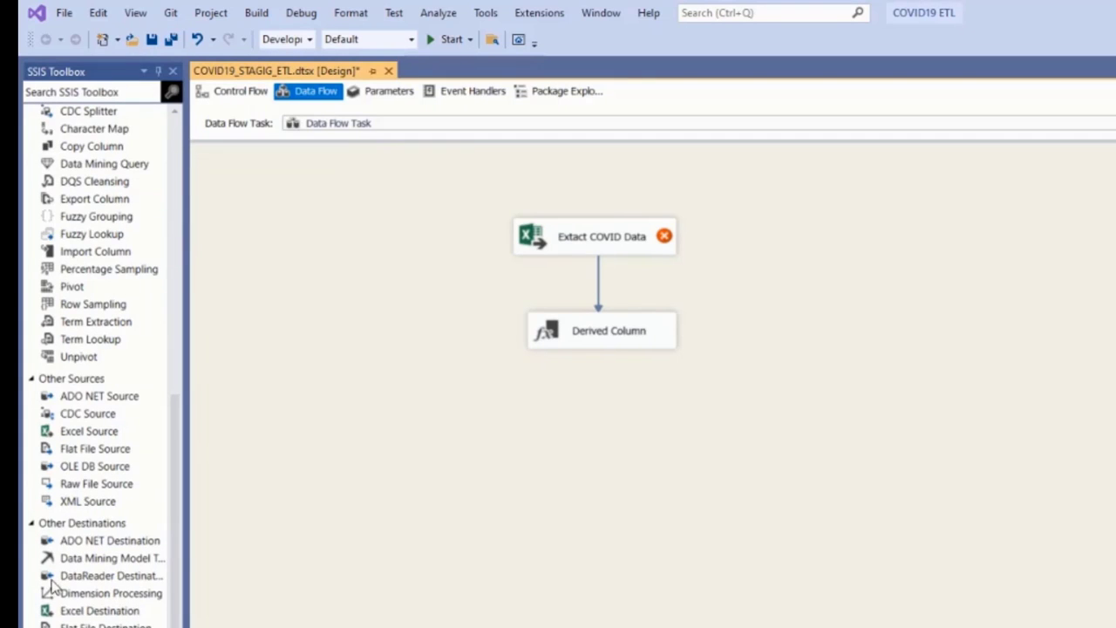
click(85, 533)
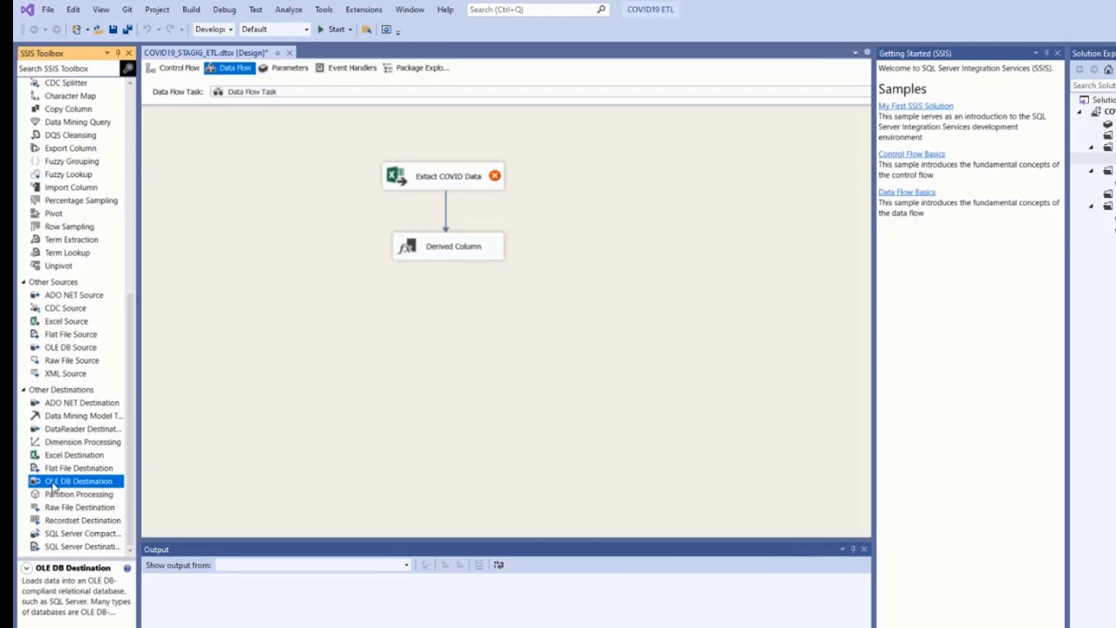
drag(52, 487, 418, 324)
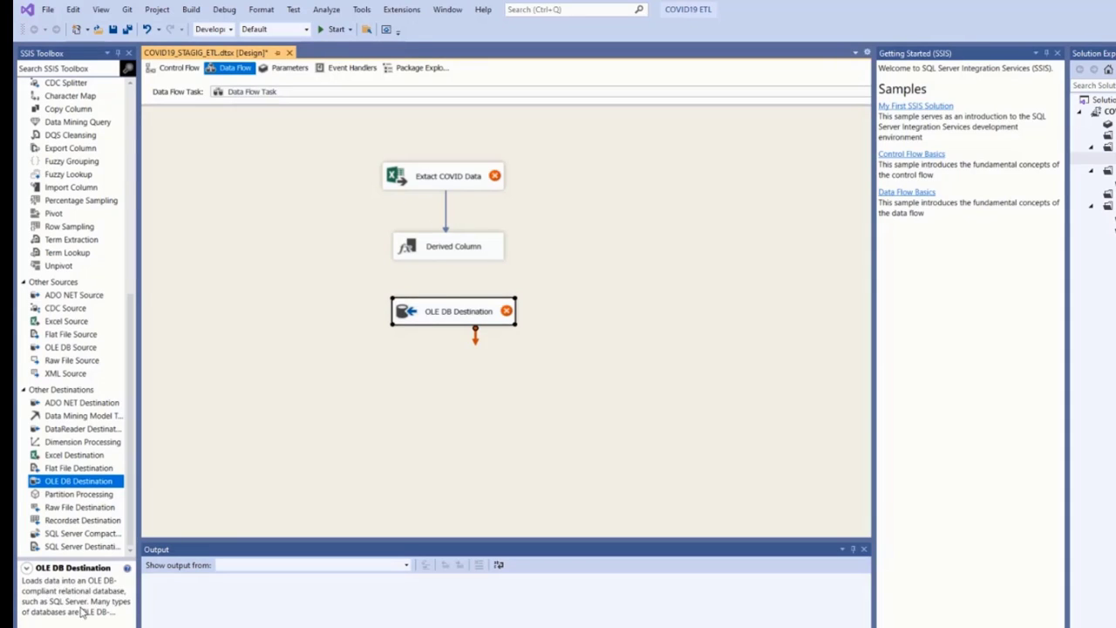
click(452, 255)
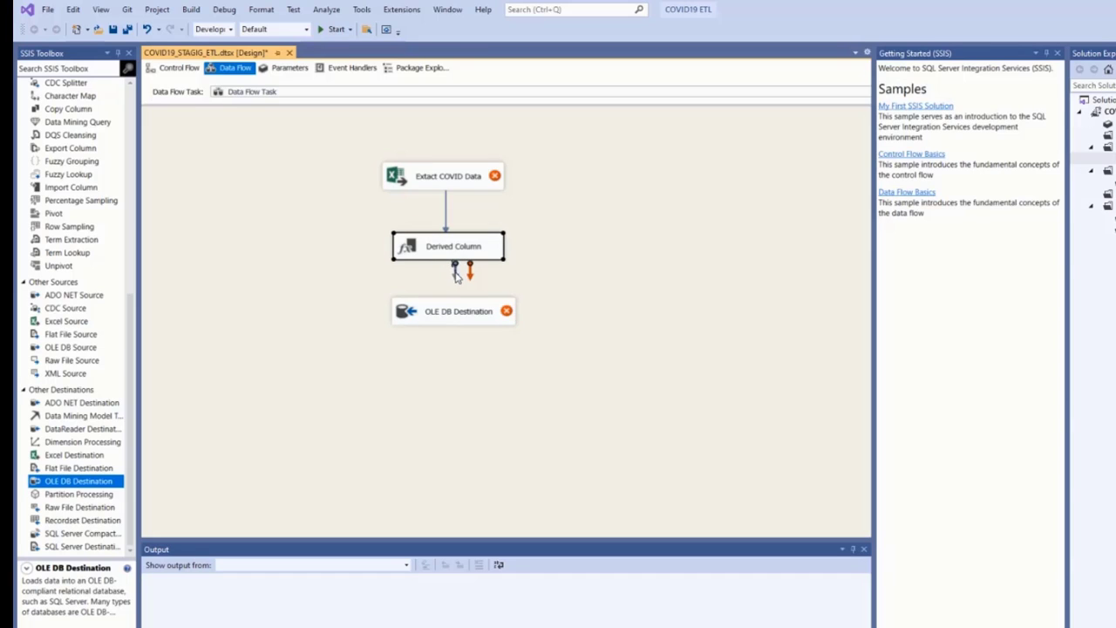
drag(455, 273, 384, 322)
drag(418, 253, 411, 254)
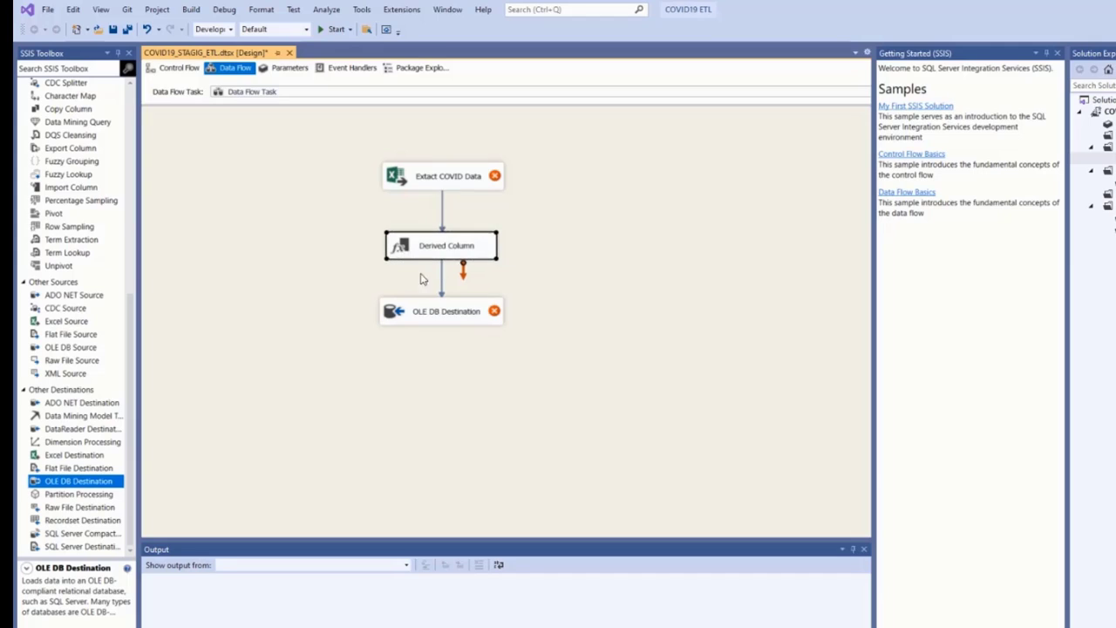
Rename the OLE DB destination component to SQL Server Destination and realign it below the Derived Column transformation.
click(419, 319)
double_click(452, 319)
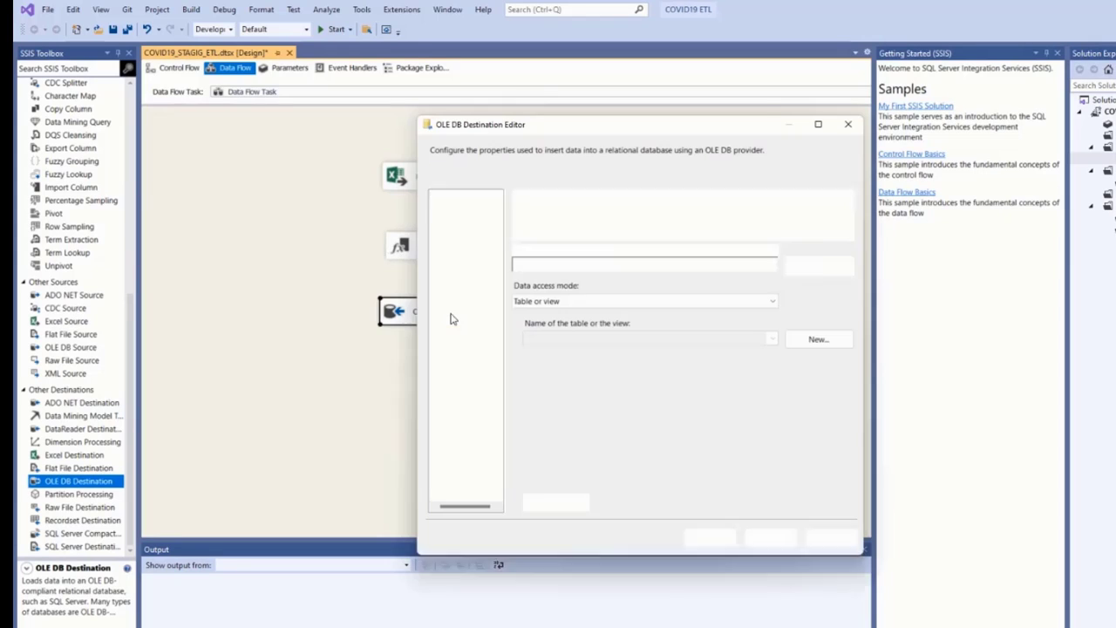
click(847, 125)
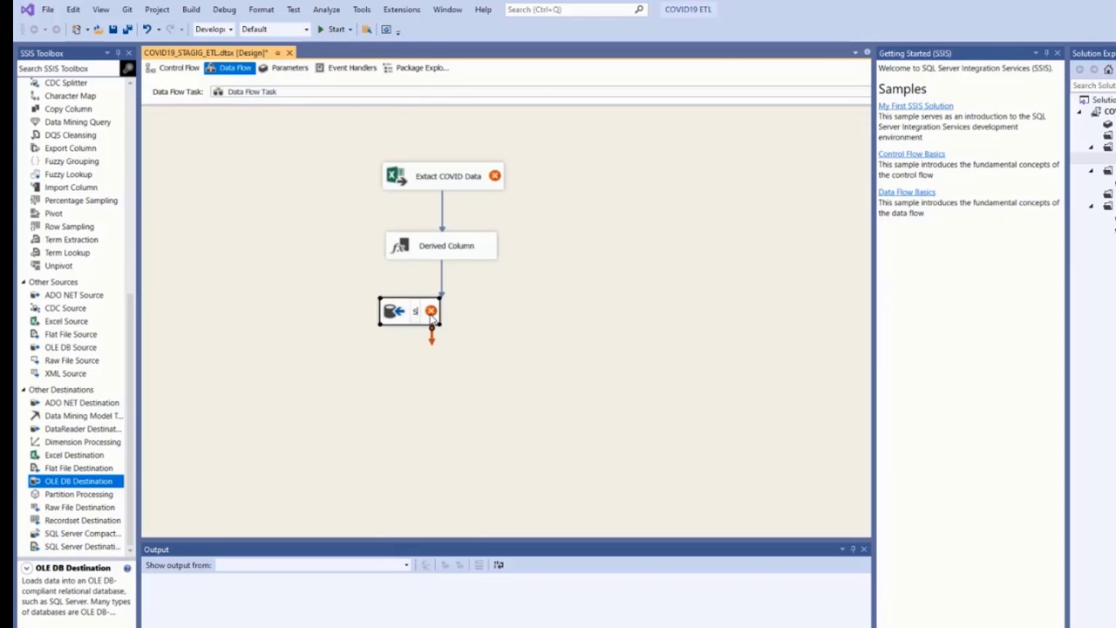
text(QL Server)
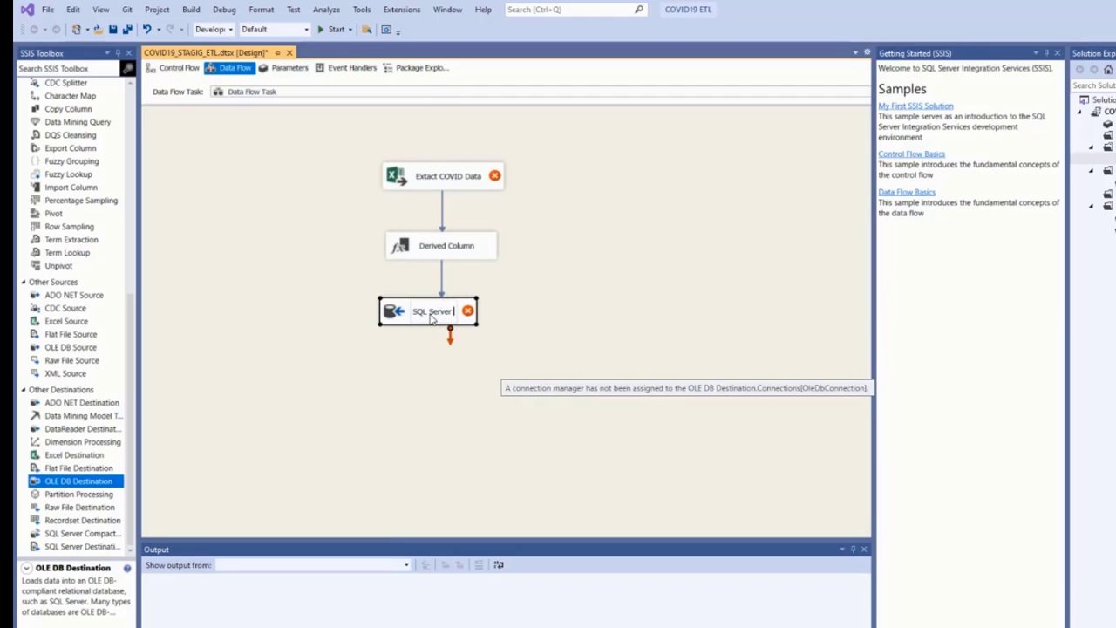
text( Destination)
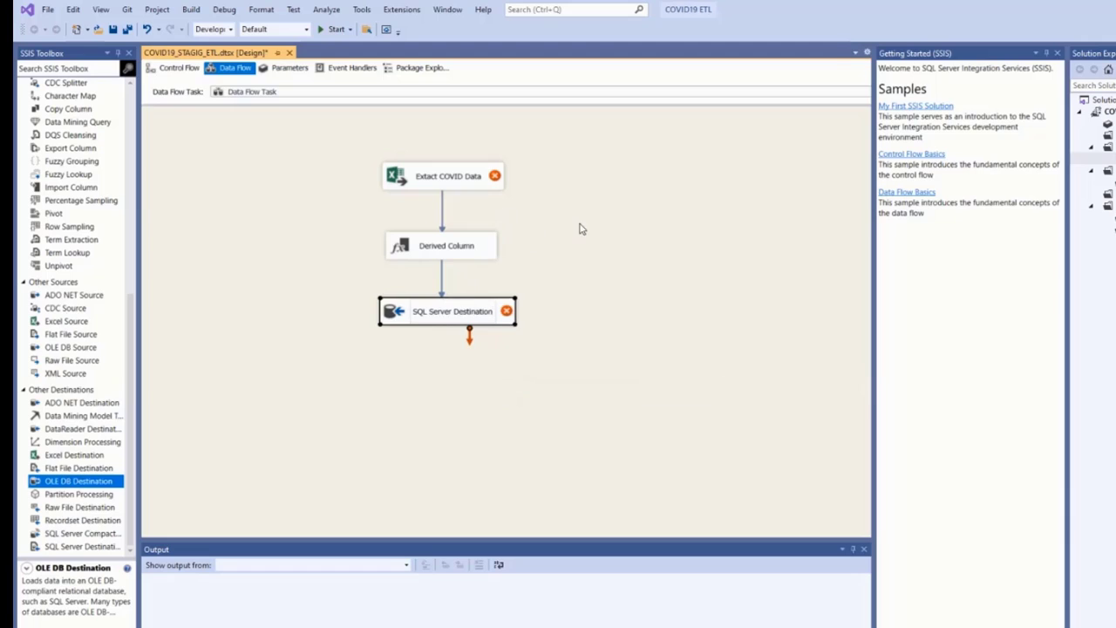
drag(403, 318, 396, 316)
Open the SQL Server Destination for editing and check the existing data connections for the COVID database.
double_click(383, 316)
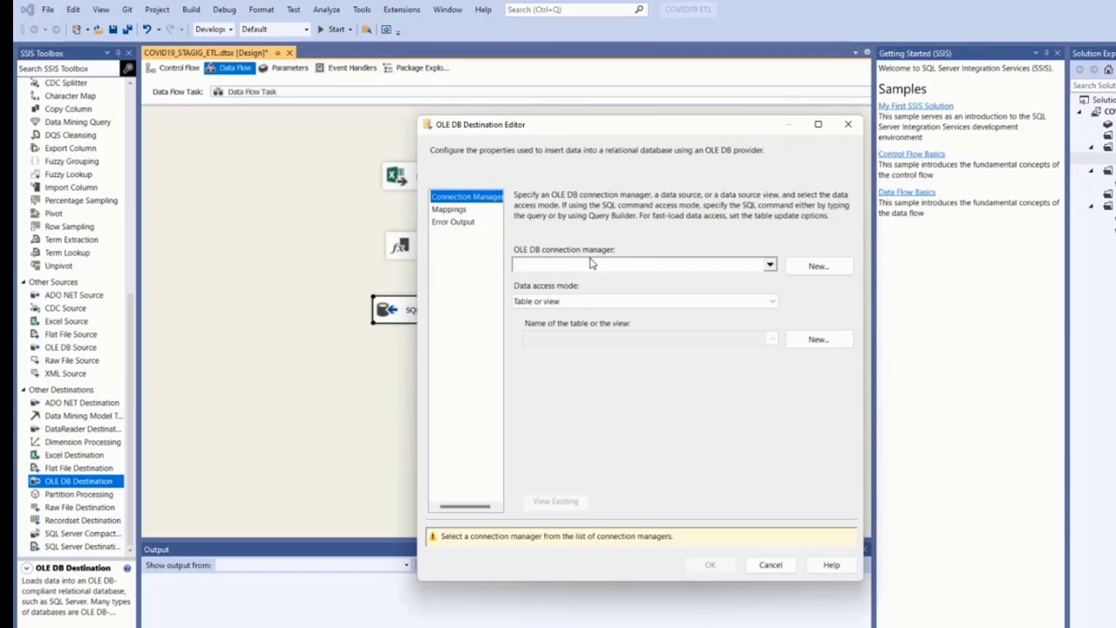
click(820, 267)
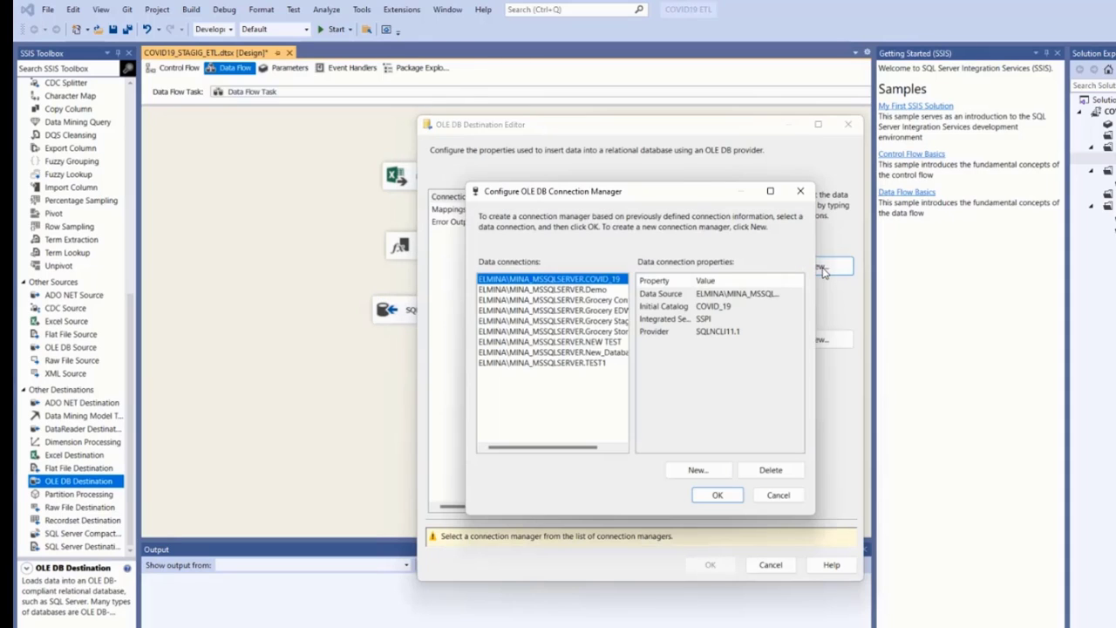
click(623, 446)
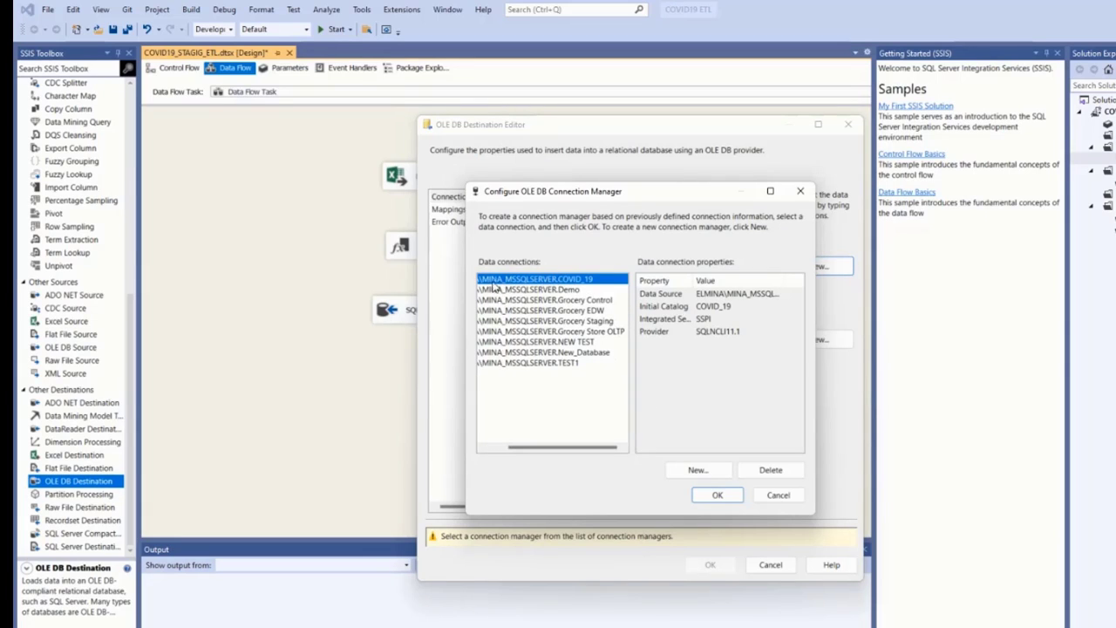
drag(590, 449, 540, 453)
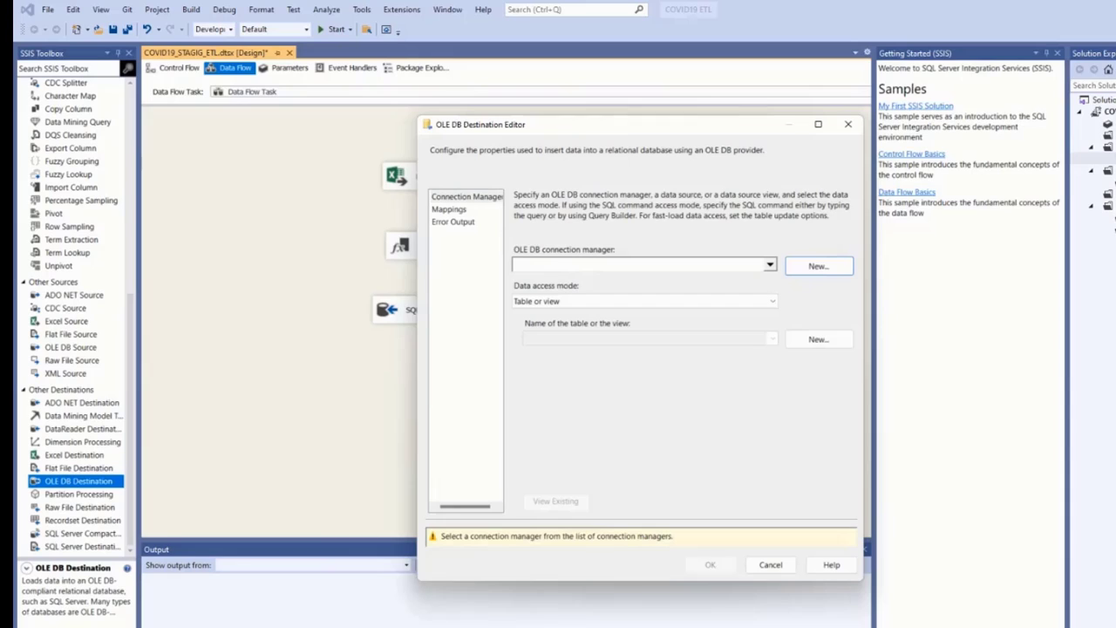
Switch to SQL Server Management Studio, connect to the database engine ELMINA\MINA_MSSQLSERVER and list its databases.
mouse_move(408, 627)
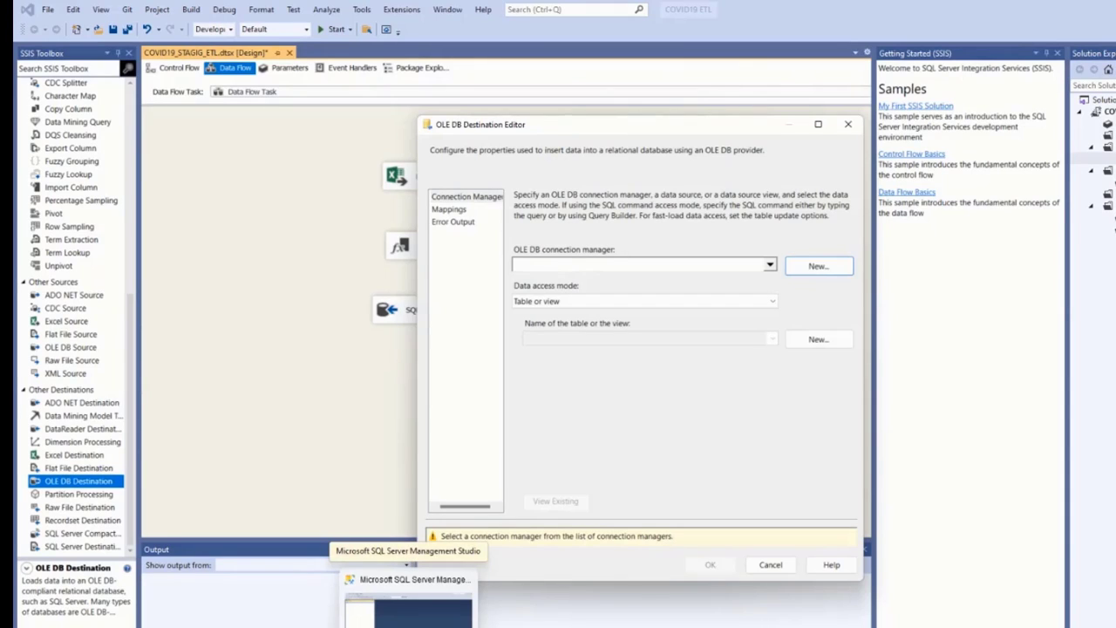
click(408, 610)
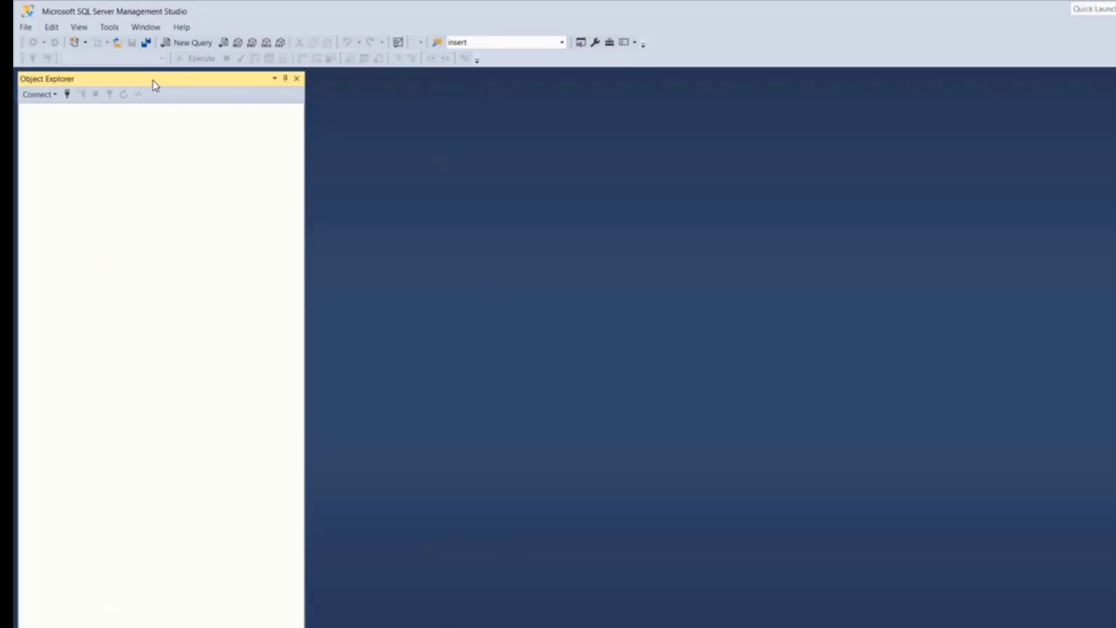
click(32, 96)
click(56, 109)
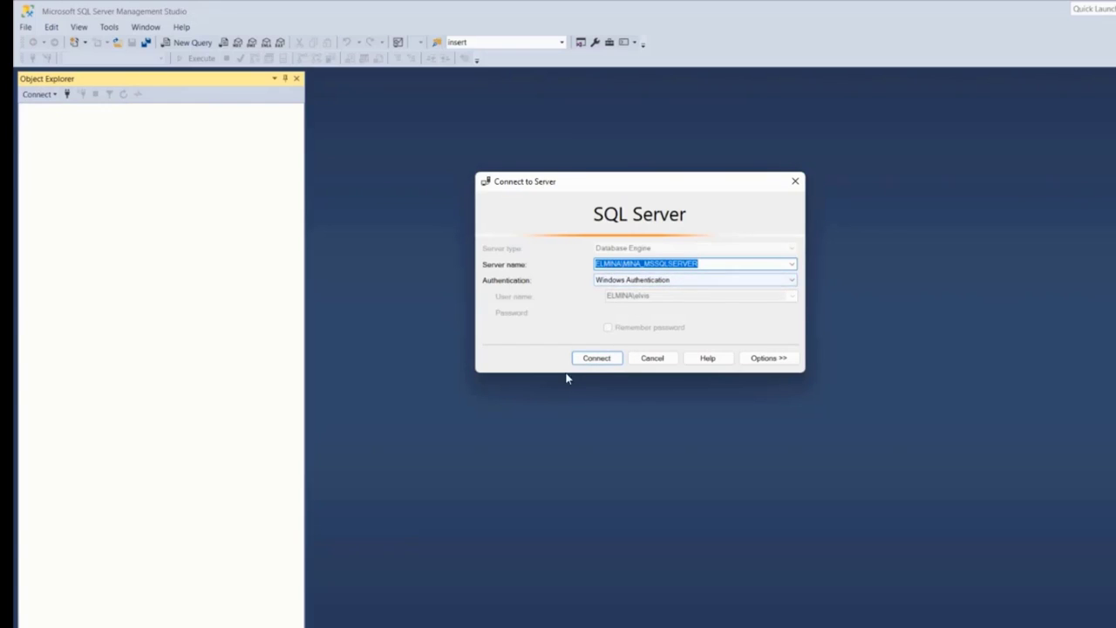
click(586, 361)
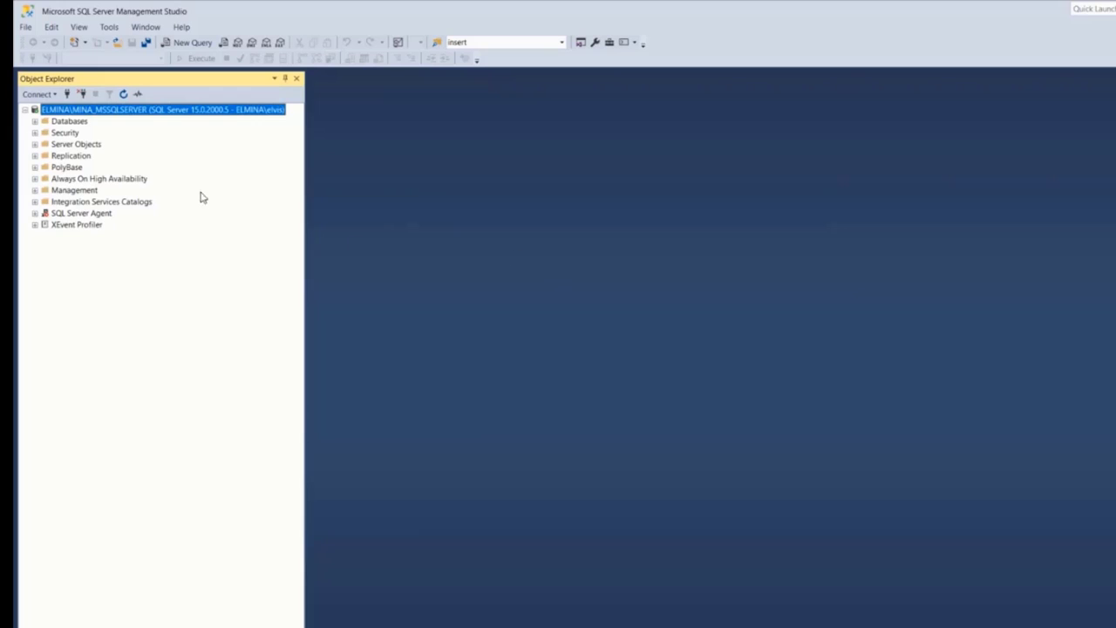
click(35, 122)
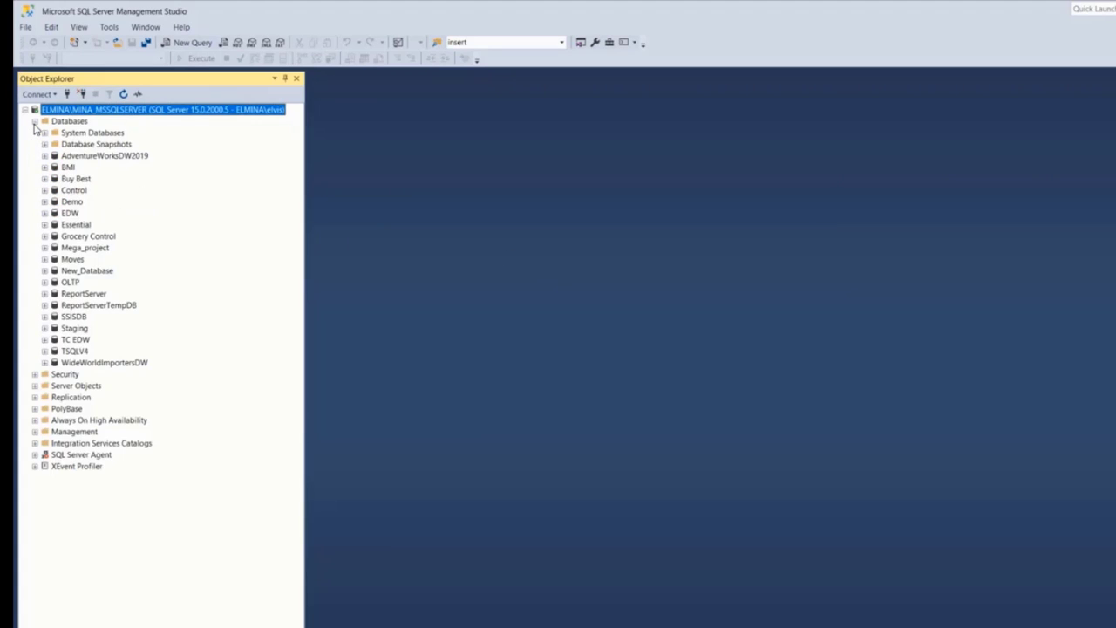
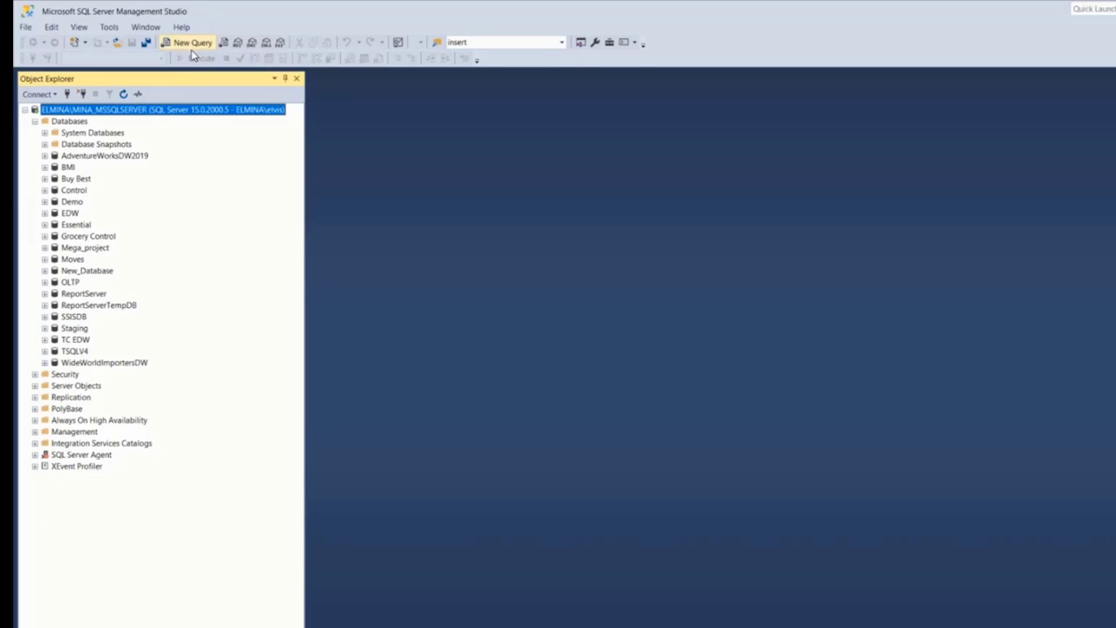
Open the script file COVID19 CREATE TABLE SCRIPTS.sql from the Dimenional Modeling folder.
click(117, 43)
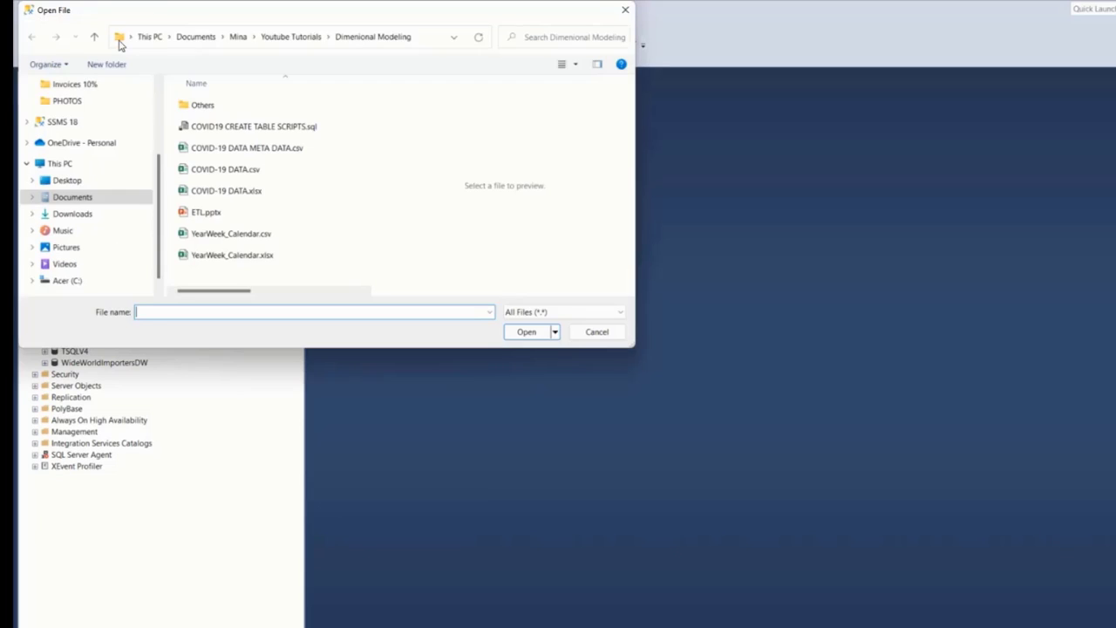
click(226, 128)
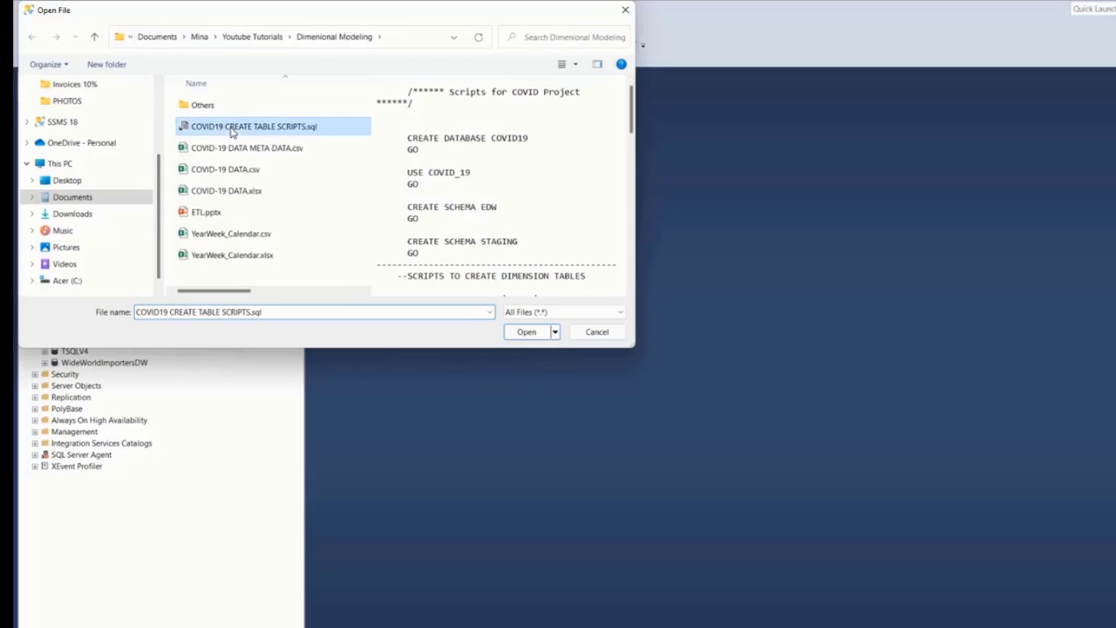
click(525, 332)
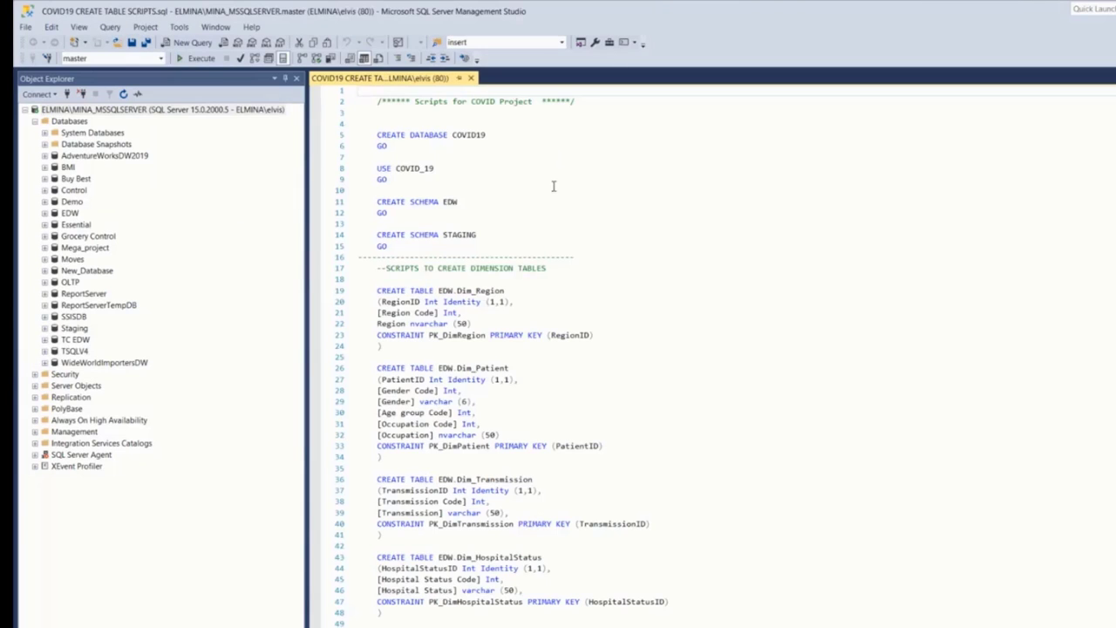
click(582, 205)
Run only the CREATE DATABASE COVID19 statement of the script.
drag(369, 137, 450, 175)
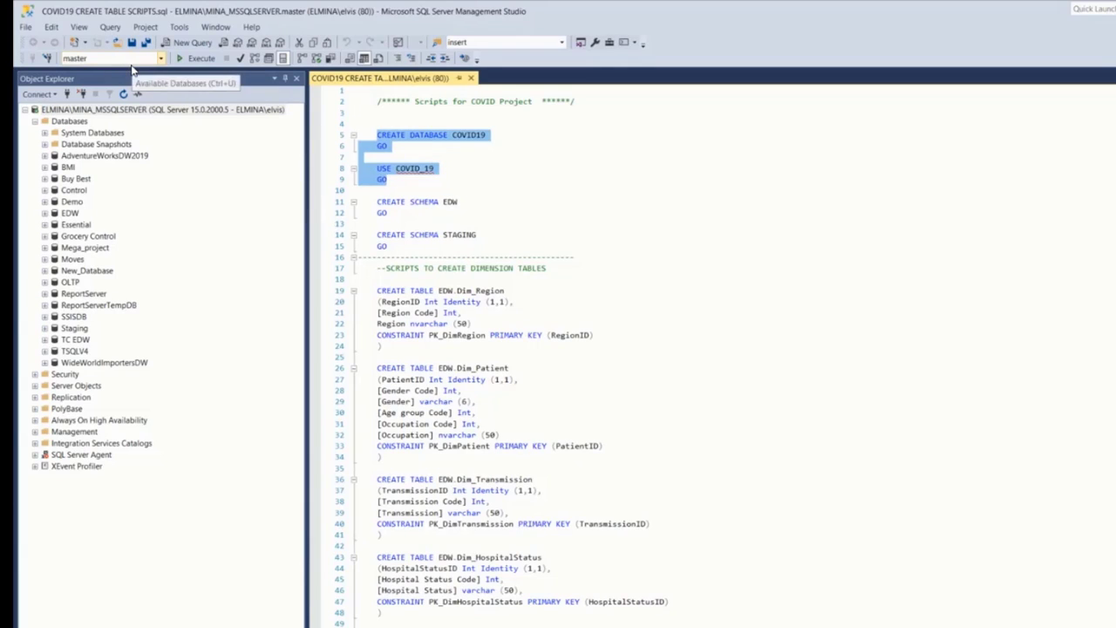
drag(411, 149, 371, 140)
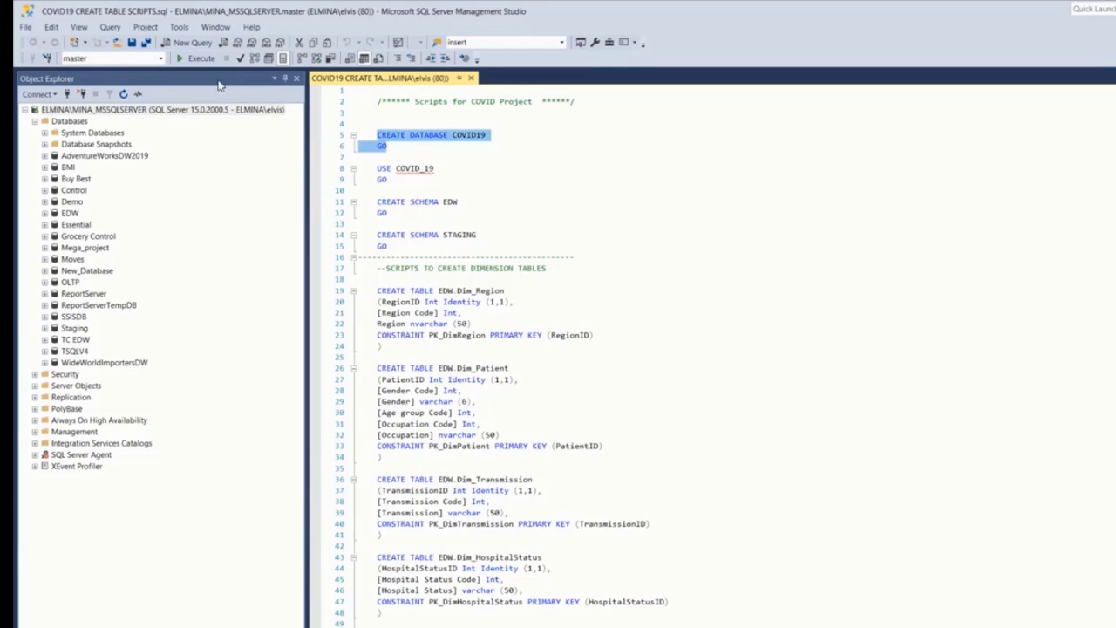
click(200, 58)
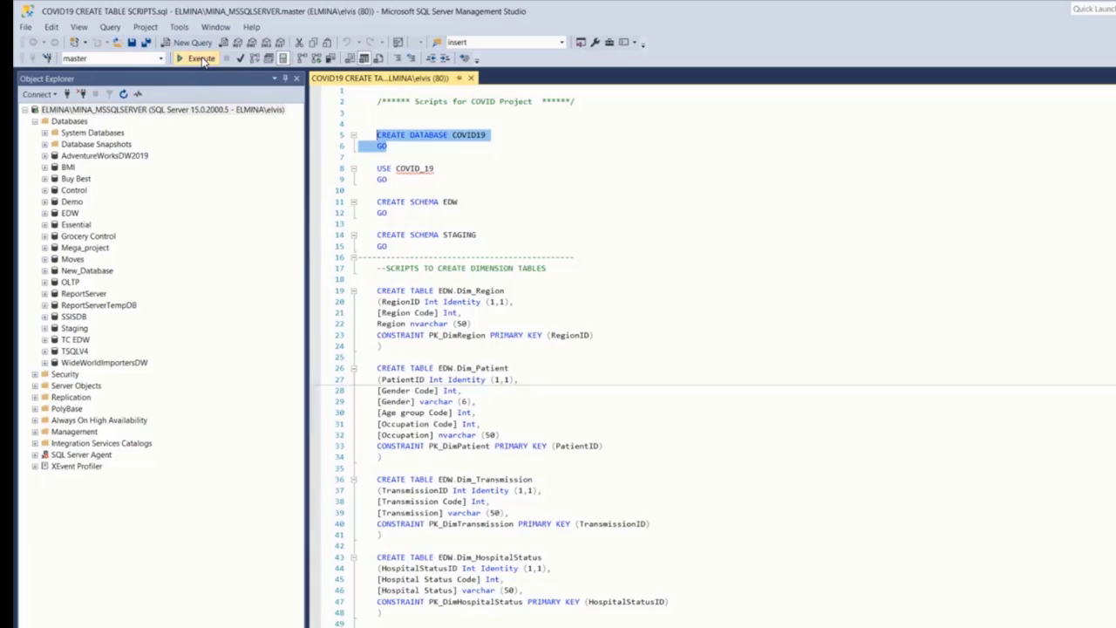
Try to run the script's USE COVID_19 statement on its own.
click(393, 180)
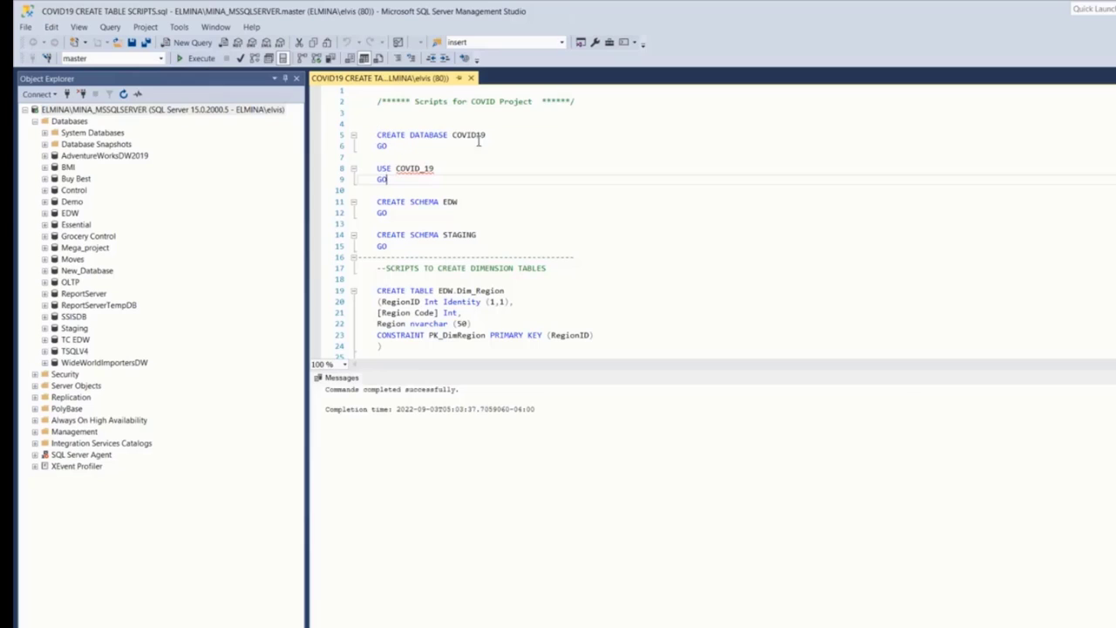
drag(389, 181, 375, 168)
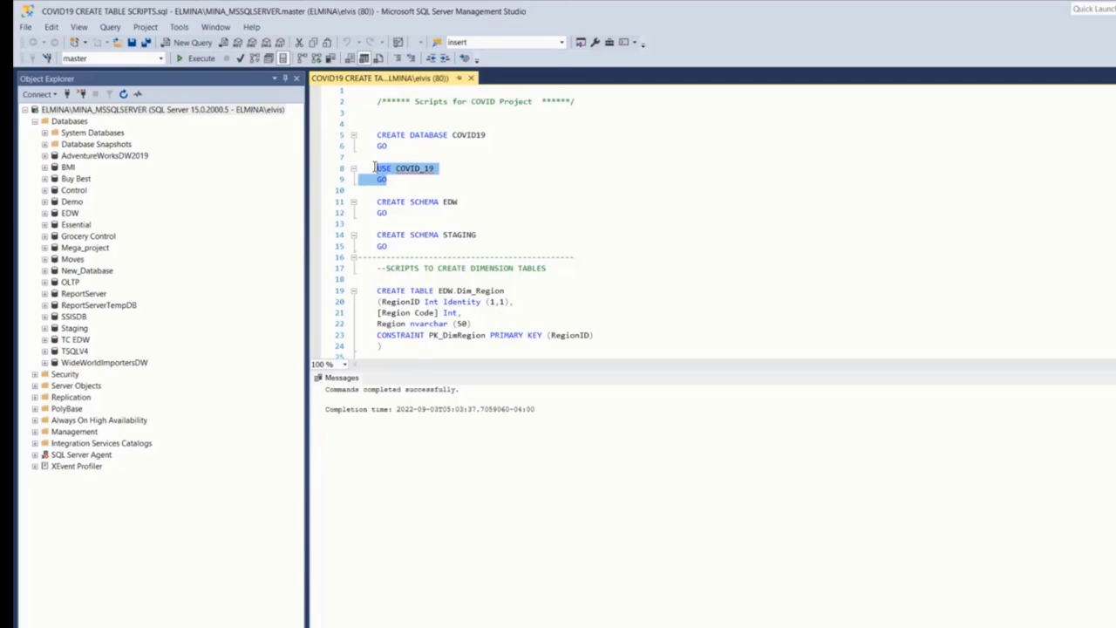
click(200, 61)
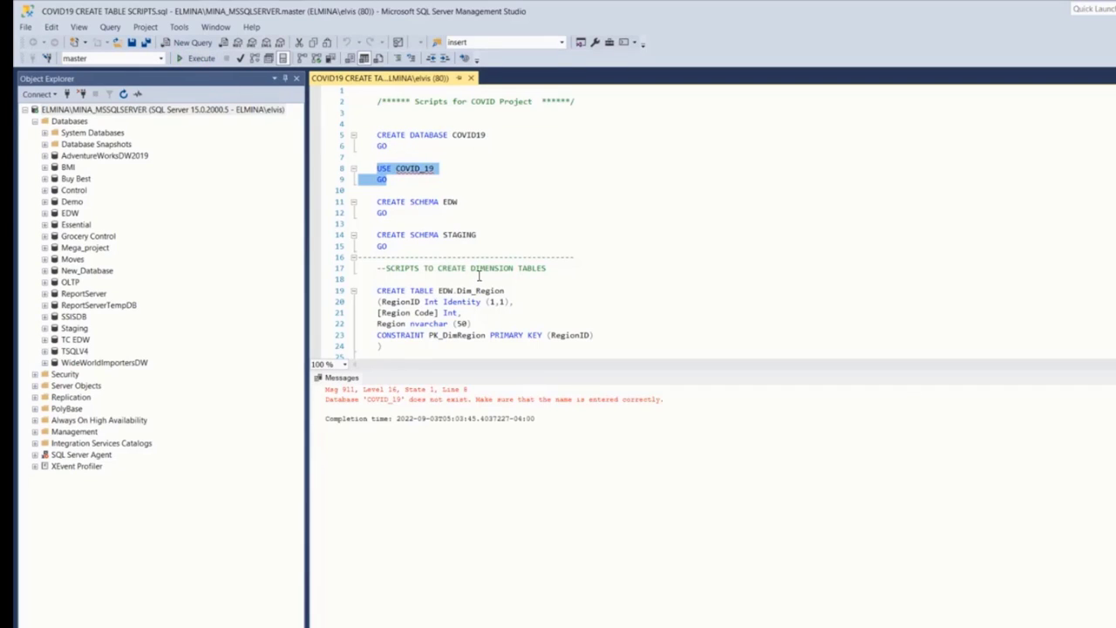
Correct the database name in the USE statement to COVID19 and run that statement.
click(424, 169)
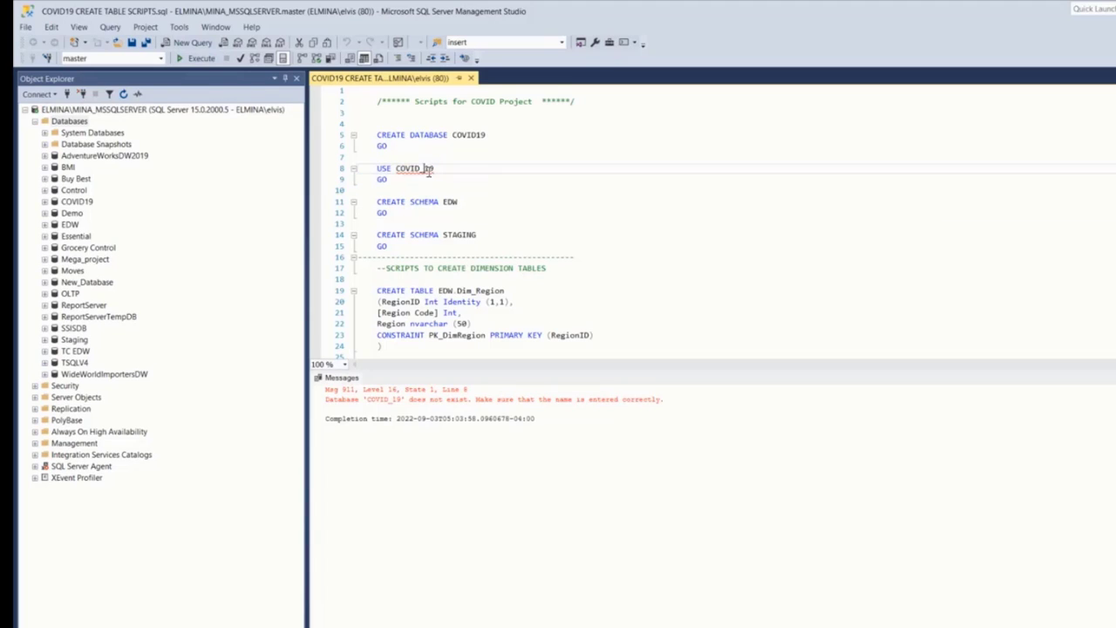
key(BackSpace)
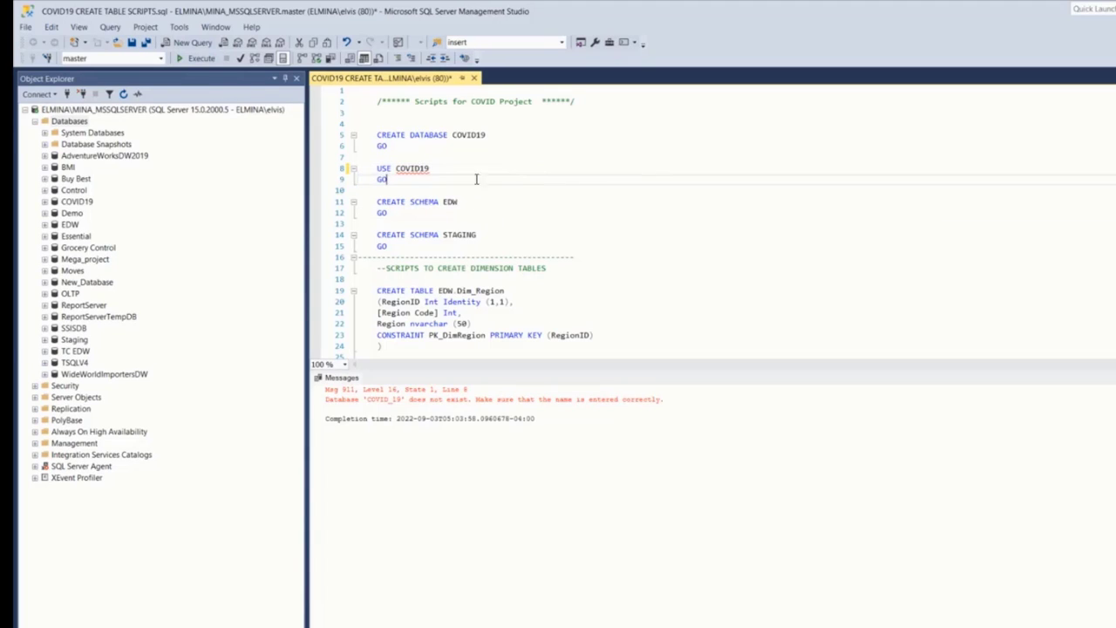
drag(389, 181, 373, 170)
click(200, 57)
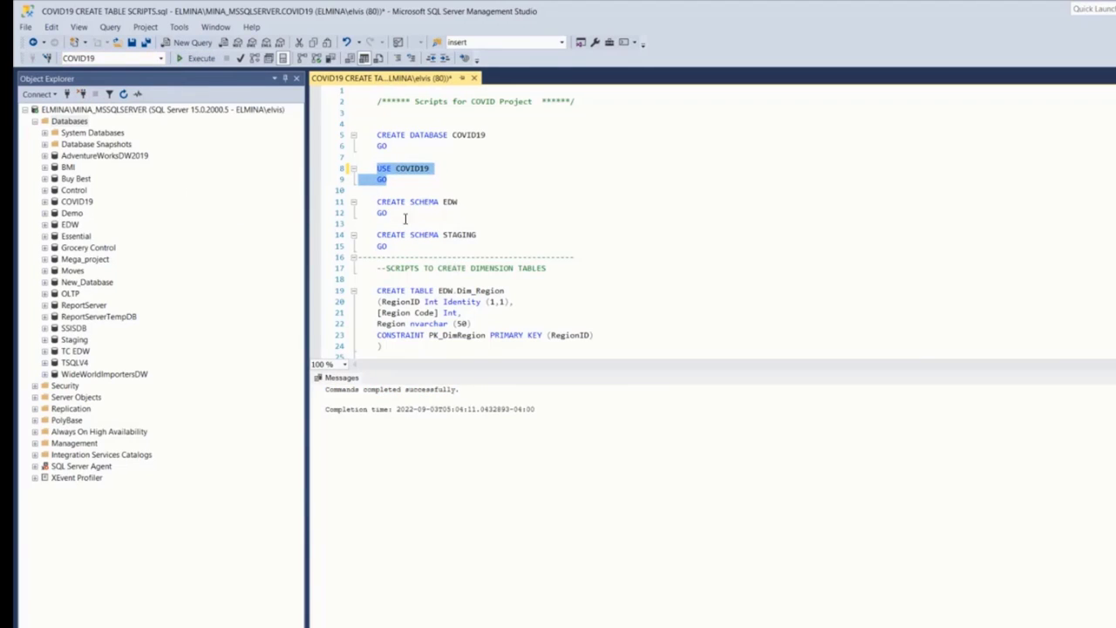
Create the EDW and STAGING schemas by running the script's two CREATE SCHEMA statements.
click(405, 221)
drag(378, 202, 489, 246)
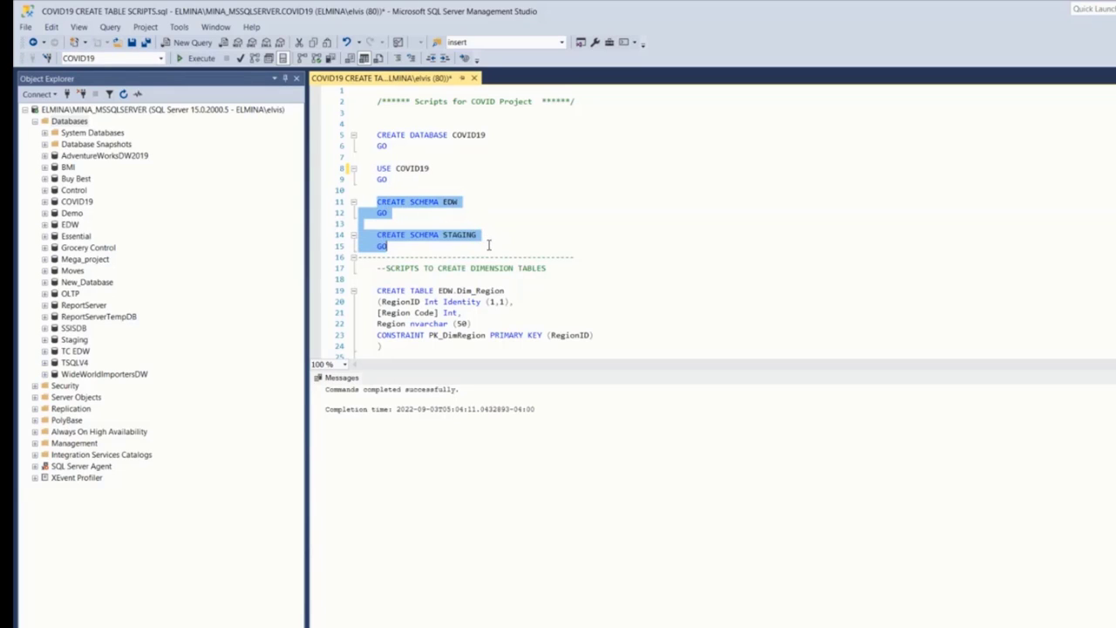
click(200, 59)
click(575, 245)
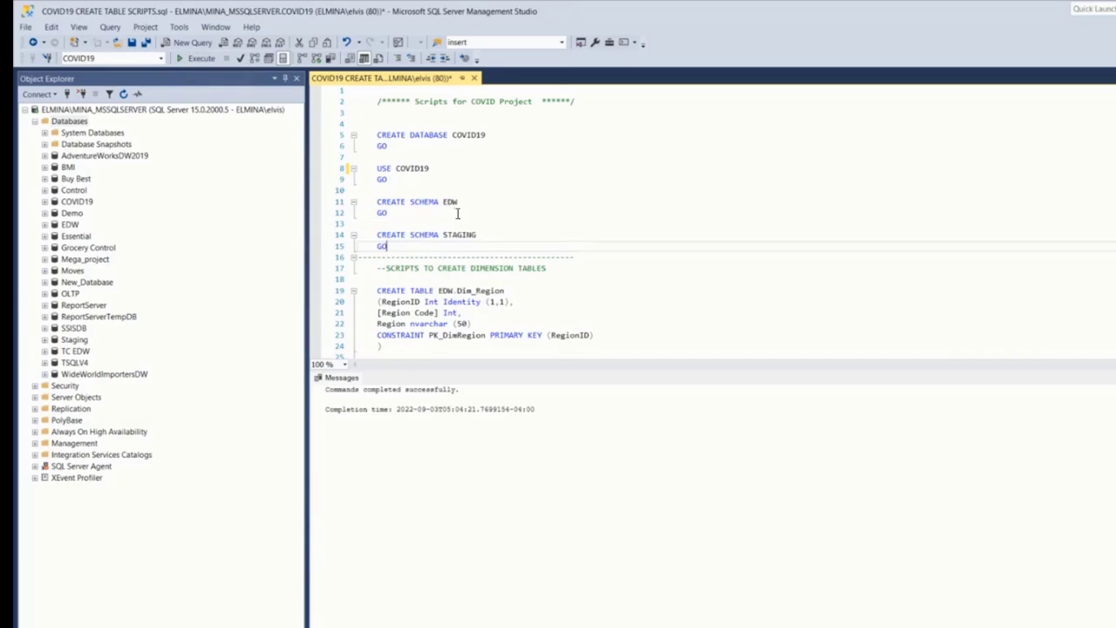
click(496, 199)
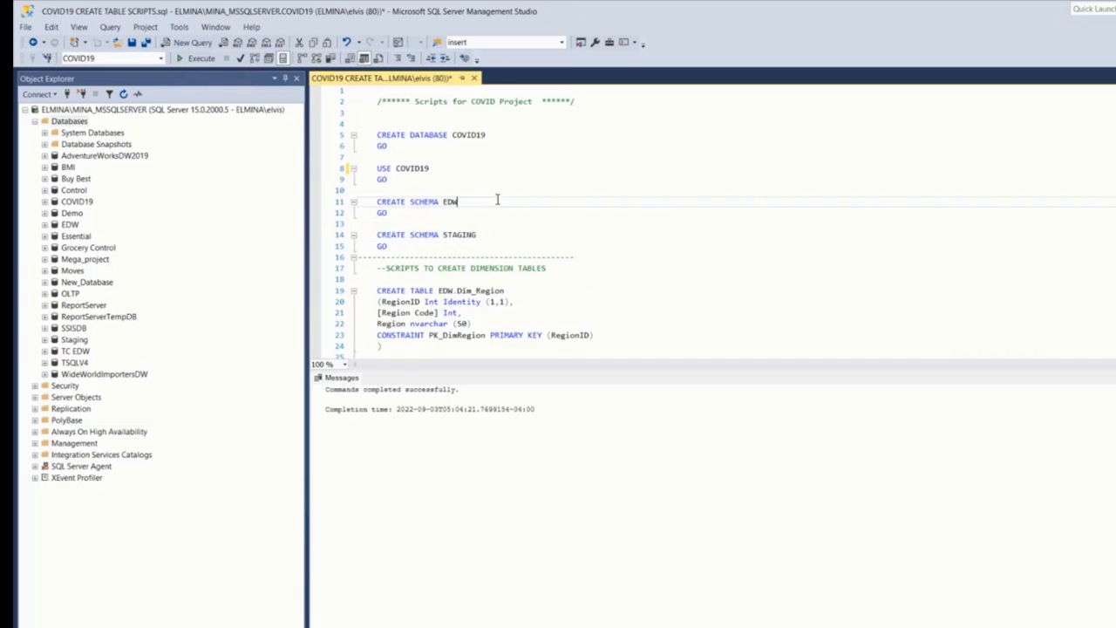
Refresh the COVID19 database in the server tree and highlight the STAGING schema name in the script.
right_click(77, 201)
click(125, 366)
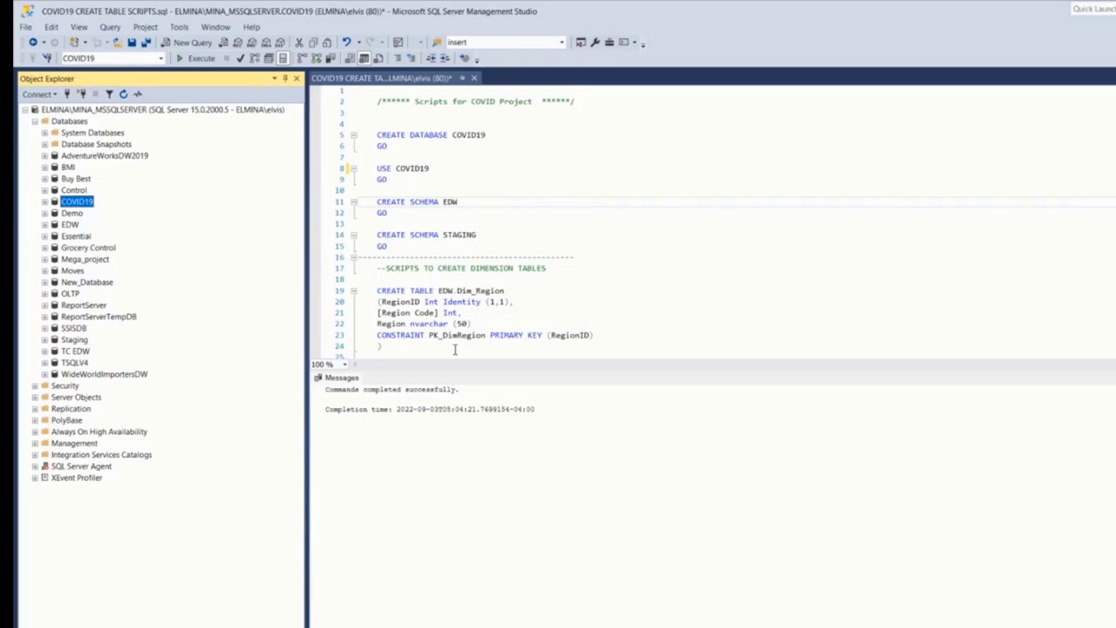
click(610, 257)
click(466, 235)
double_click(467, 235)
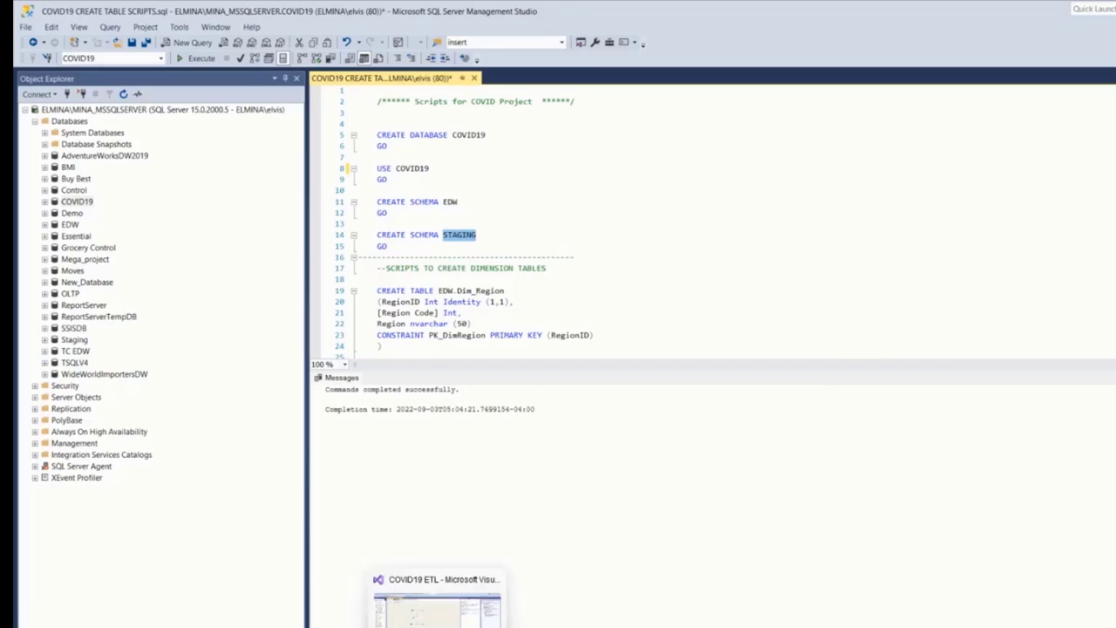
Back in Visual Studio, start a new OLE DB destination connection to server ELMINA\MINA_MSSQLSERVER with Windows Authentication.
click(438, 625)
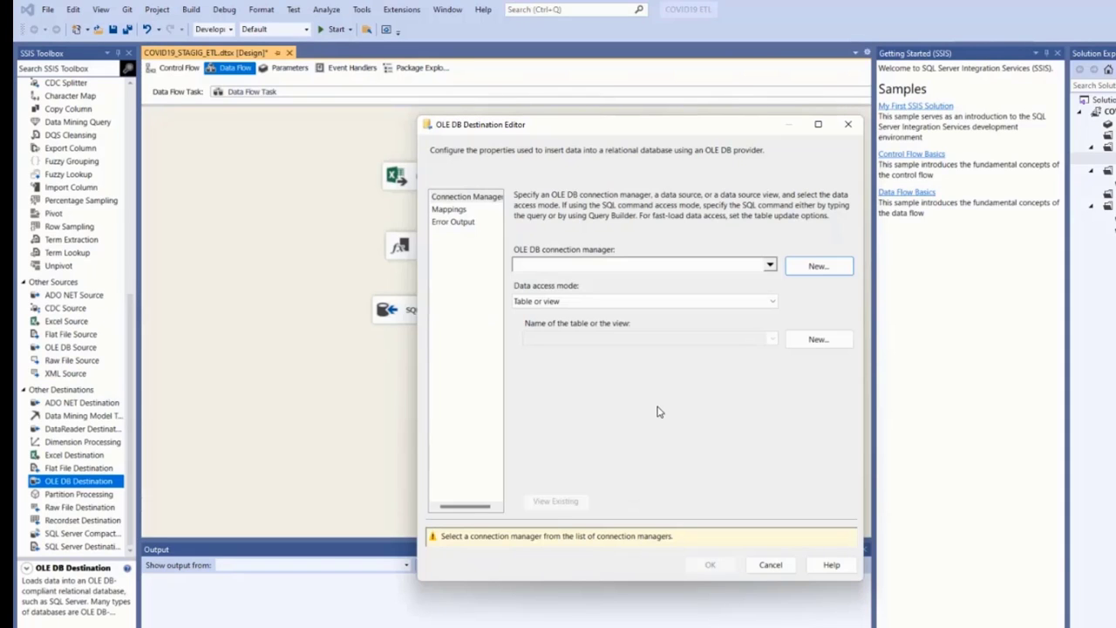
click(820, 267)
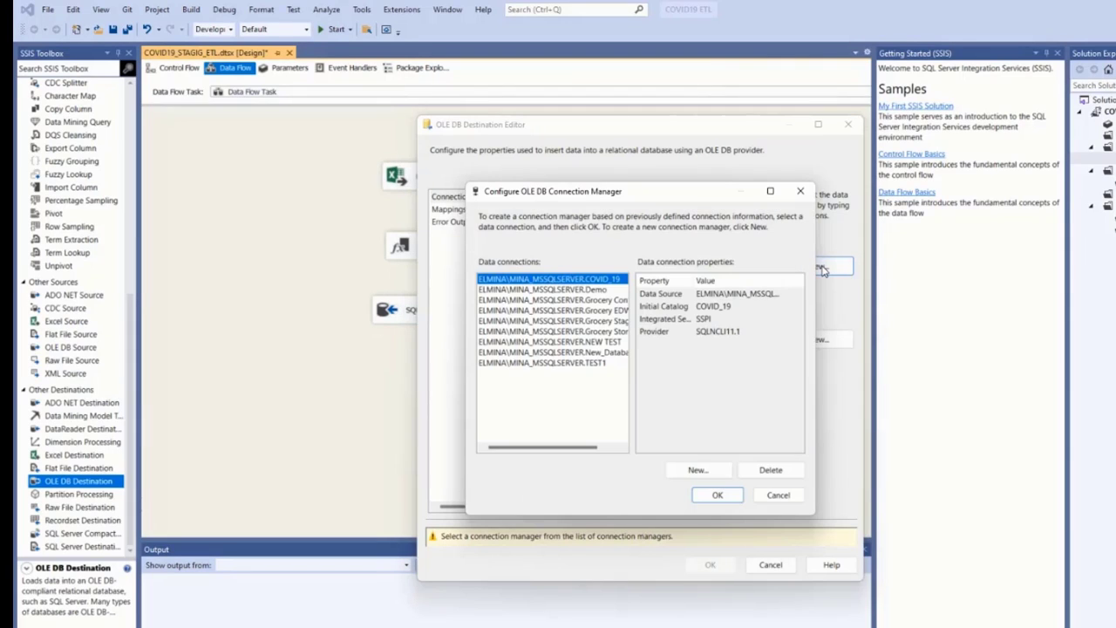
click(693, 471)
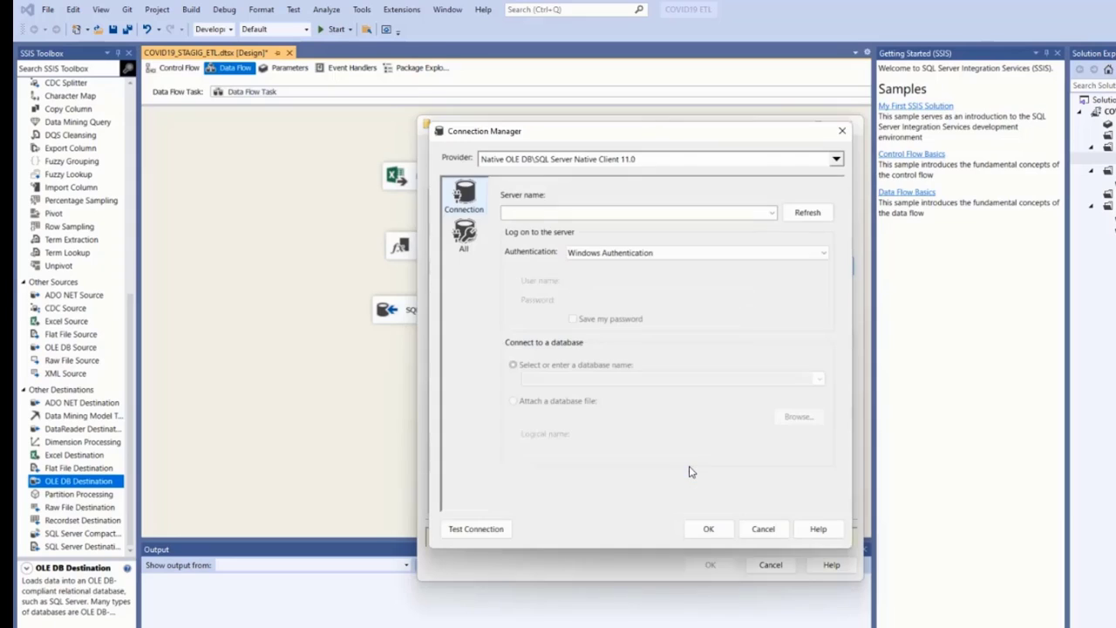
click(772, 214)
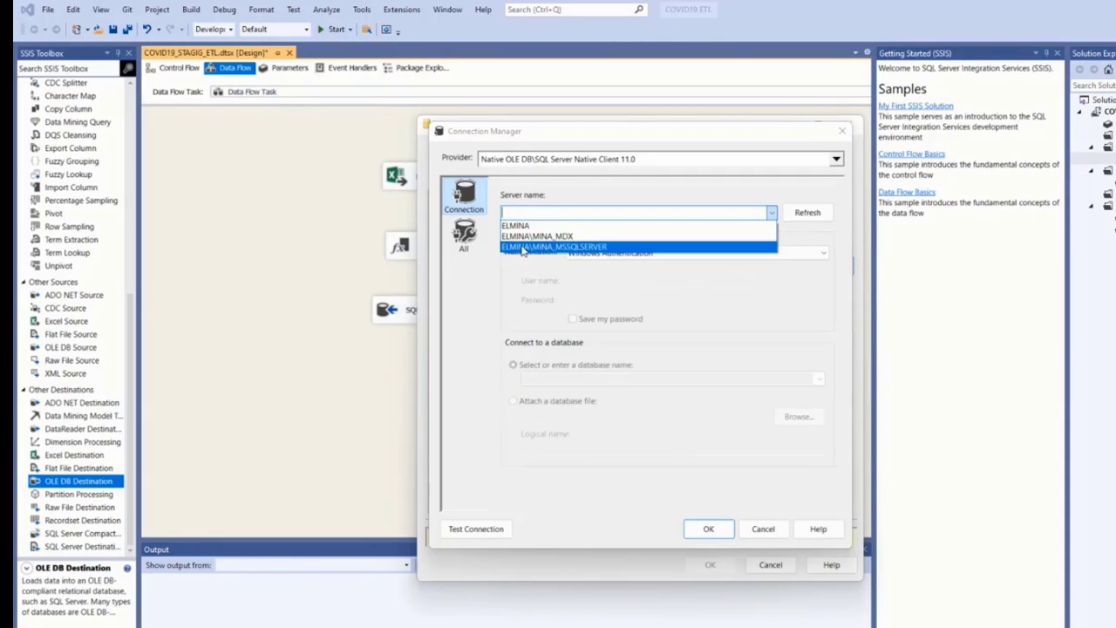
click(617, 249)
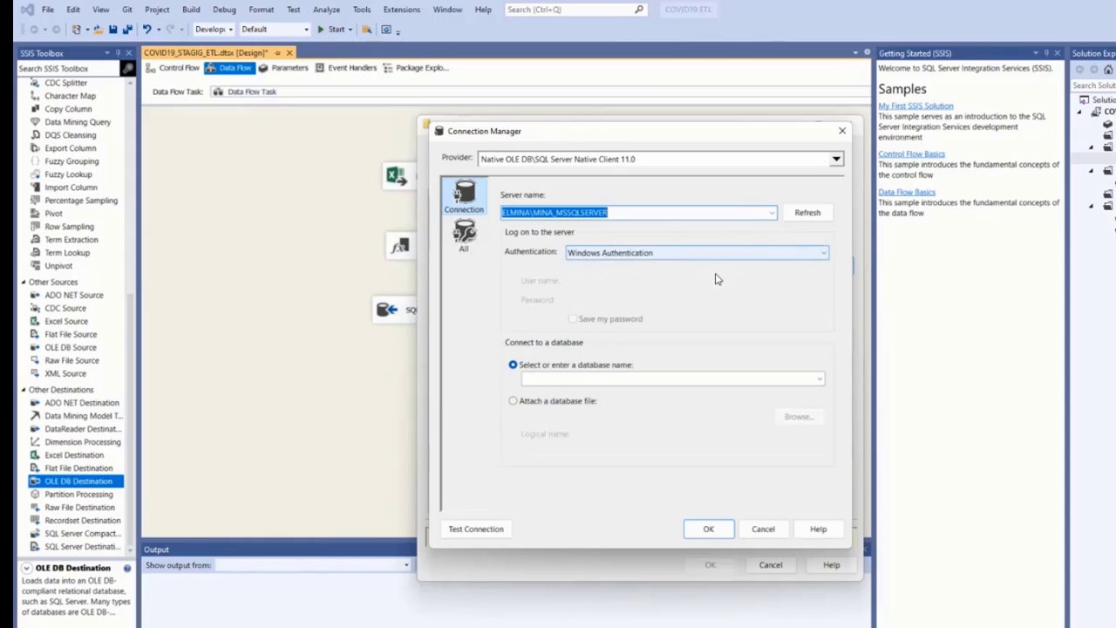
click(824, 252)
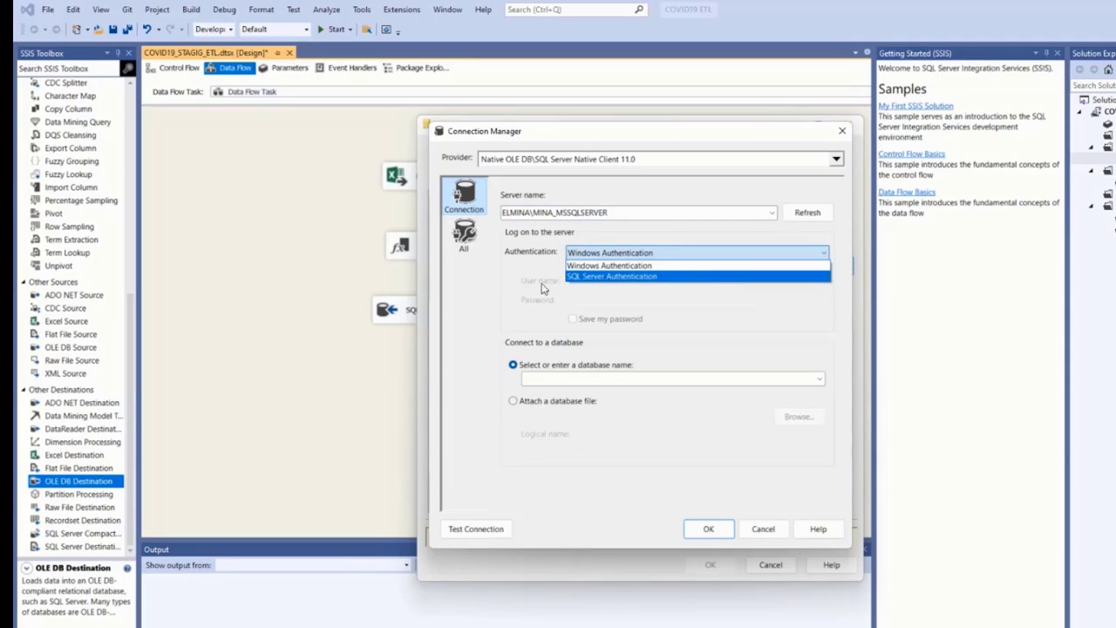
click(493, 311)
Choose COVID19 as the connection's database, test the connection, and accept it as the destination's connection manager.
click(821, 380)
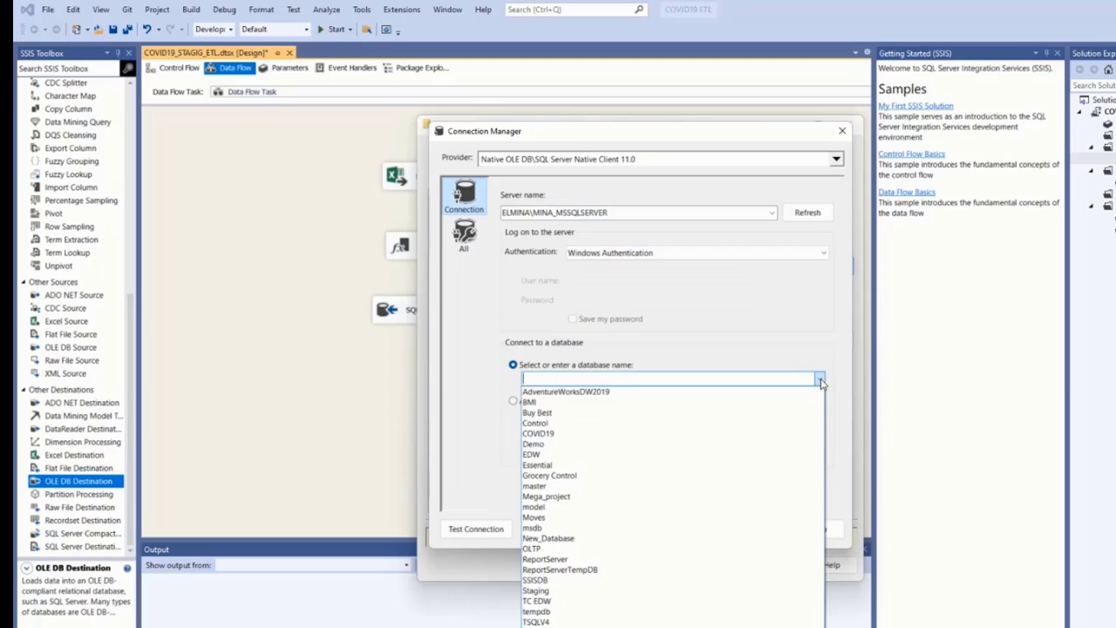
click(549, 434)
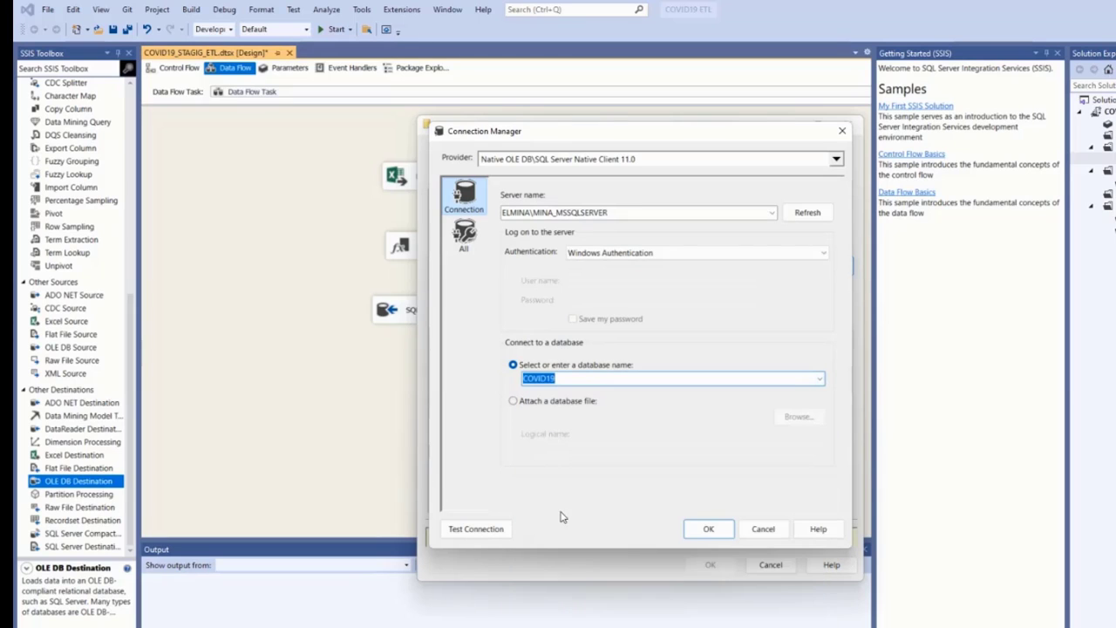
click(484, 532)
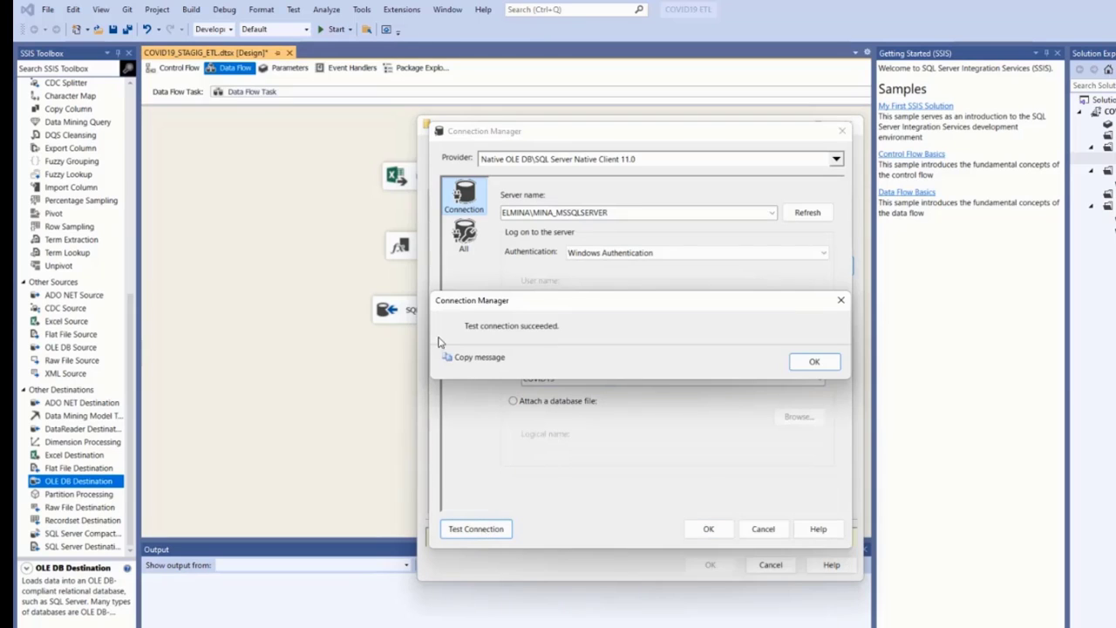
click(815, 362)
click(707, 531)
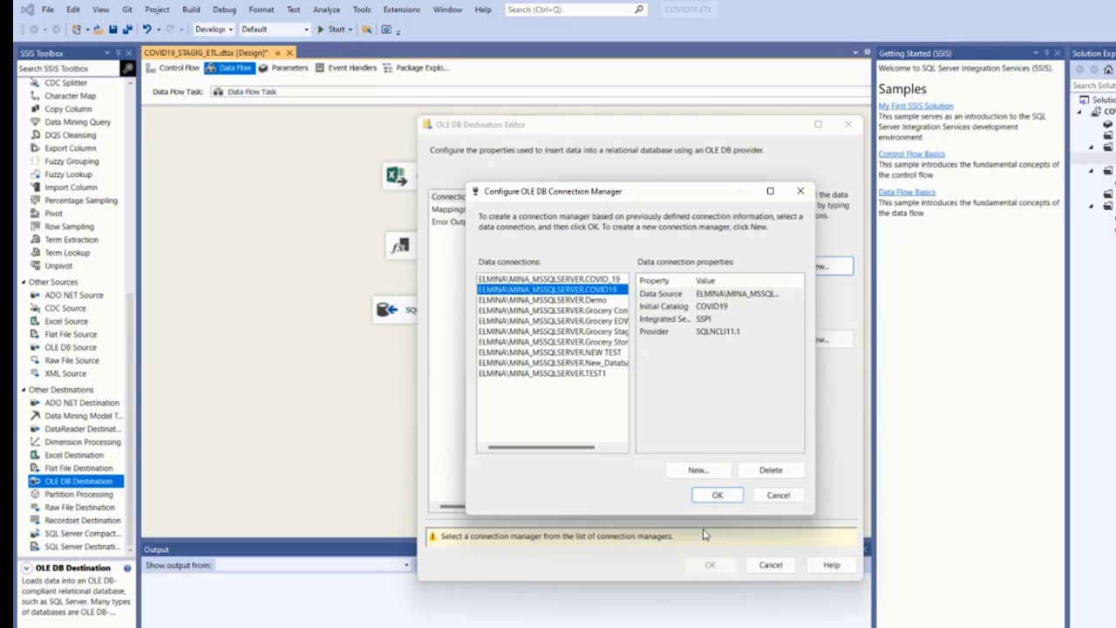
click(718, 494)
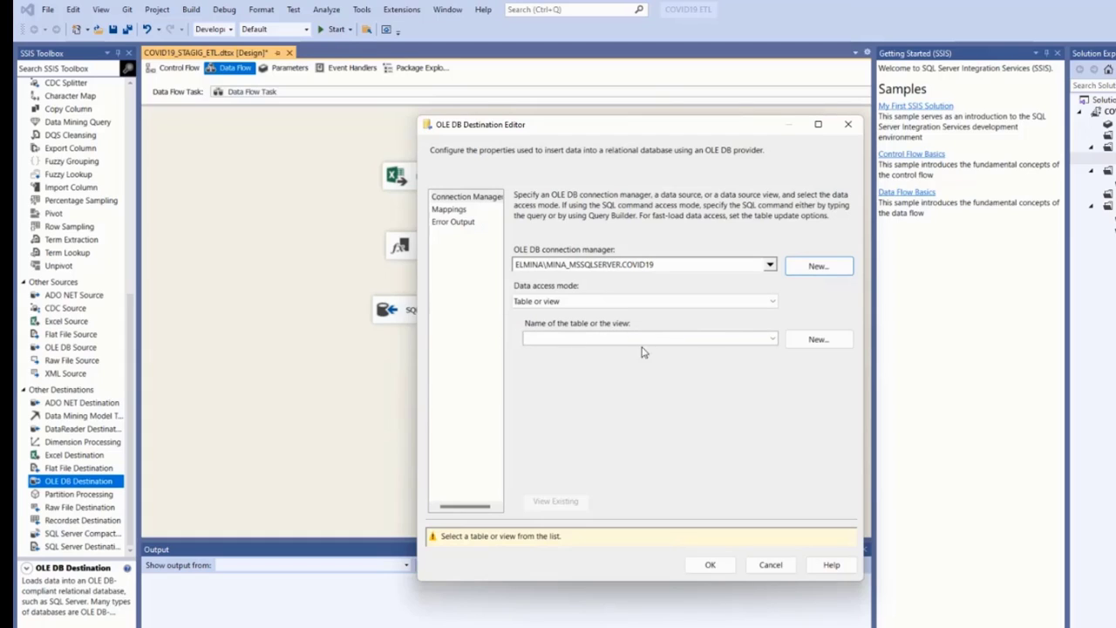
Check which tables the destination offers, and look over the CREATE TABLE scripts in SQL Server Management Studio.
click(772, 339)
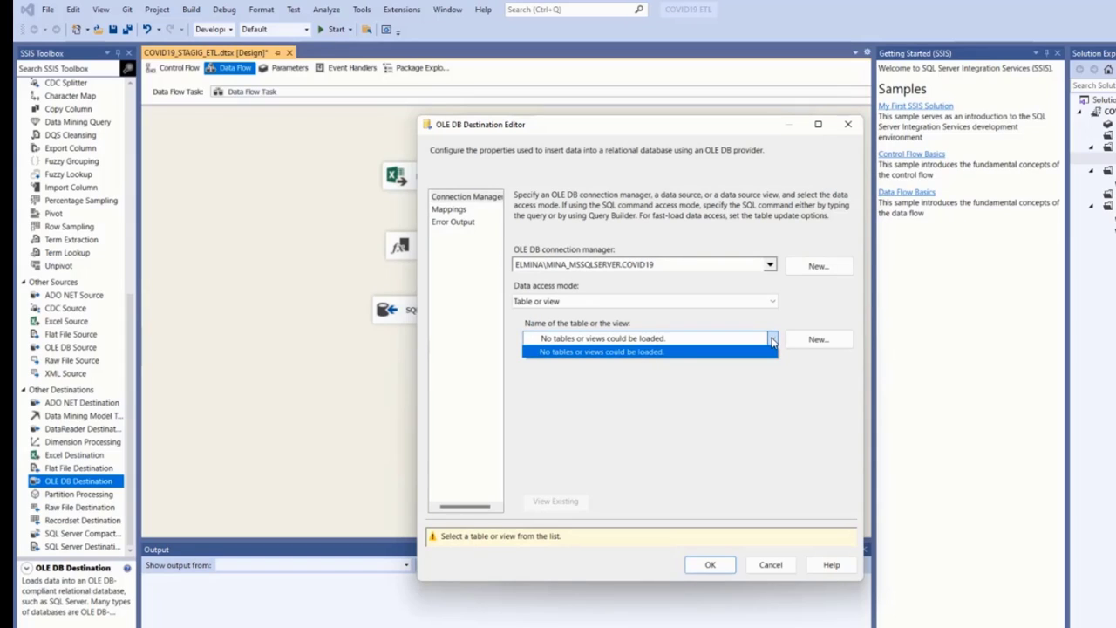
click(772, 397)
key(alt+Tab)
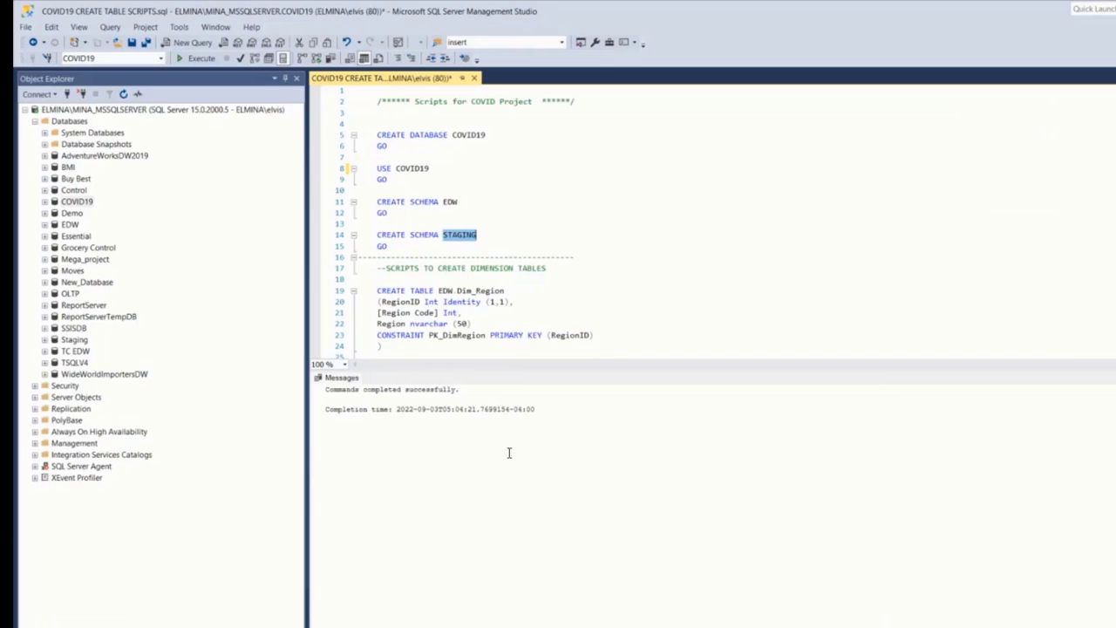
click(613, 301)
scroll(616, 300, down, 3)
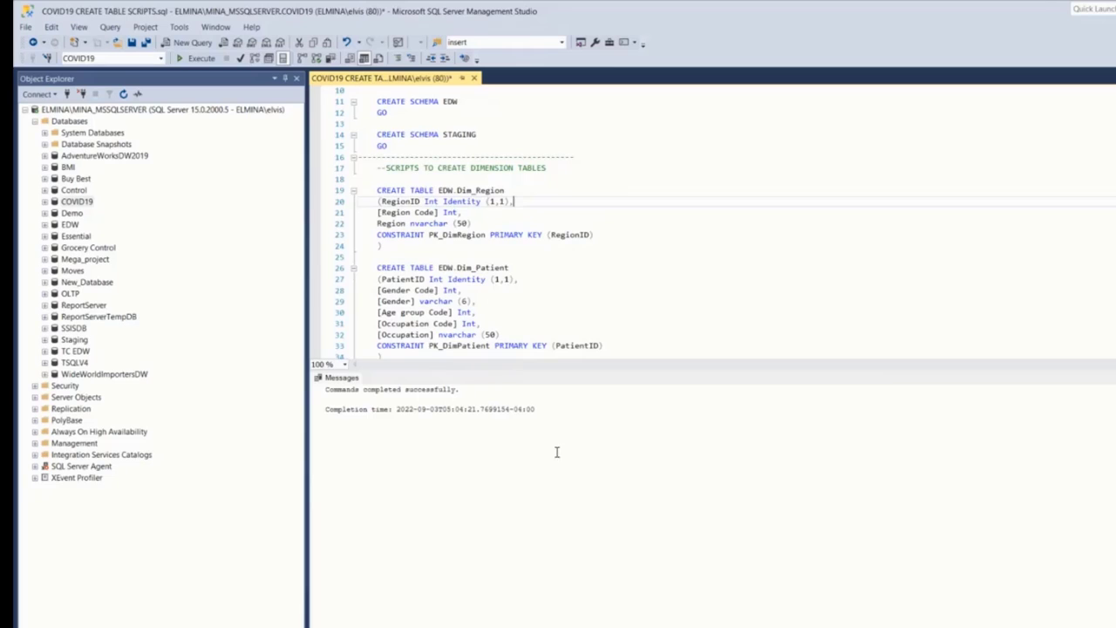
key(alt+Tab)
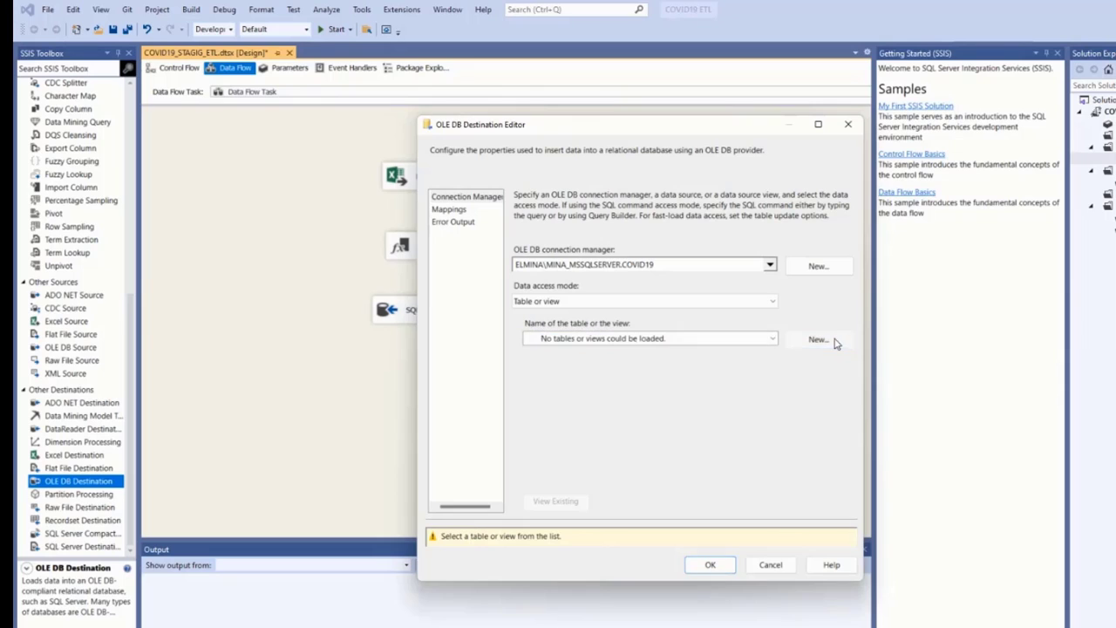
Create a new destination table from the generated script, replacing its table name with STAGING.COVID19.
click(820, 339)
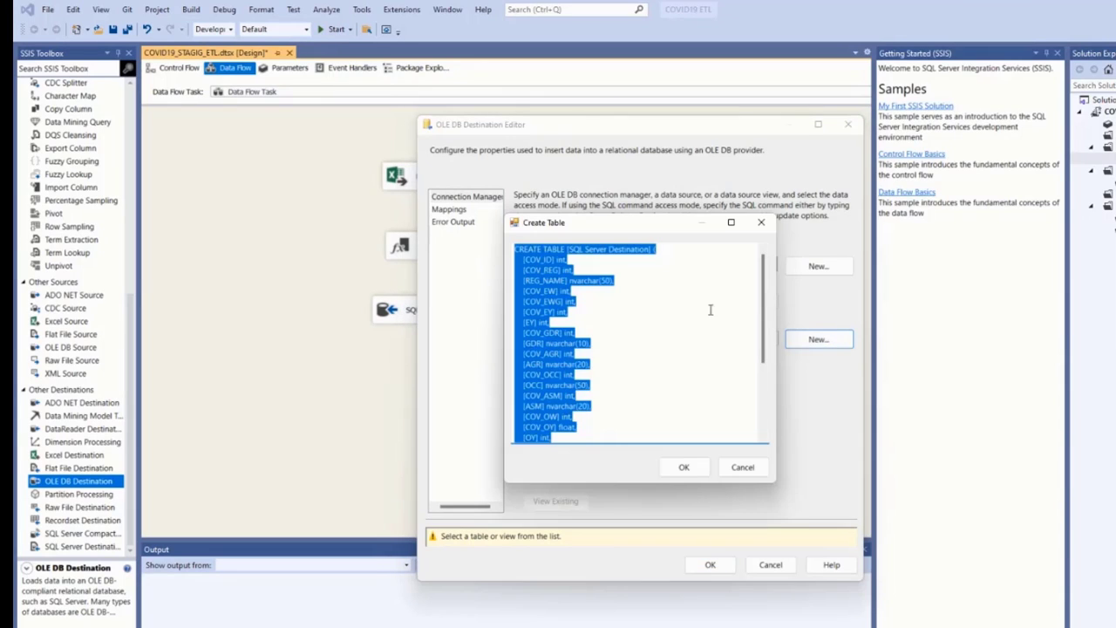
click(668, 267)
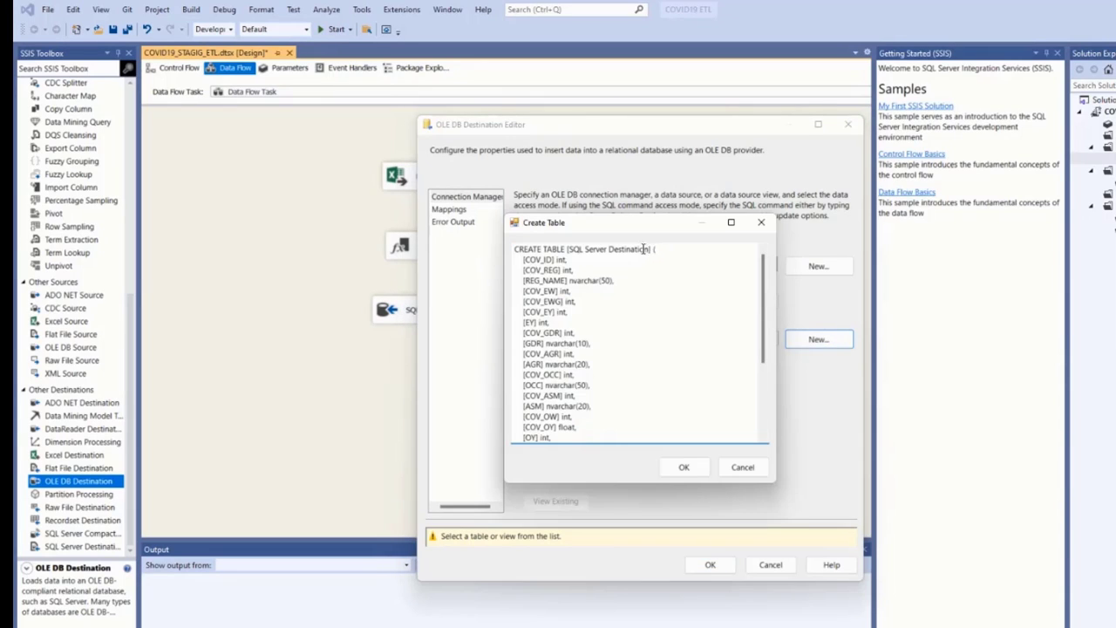
drag(649, 249, 572, 249)
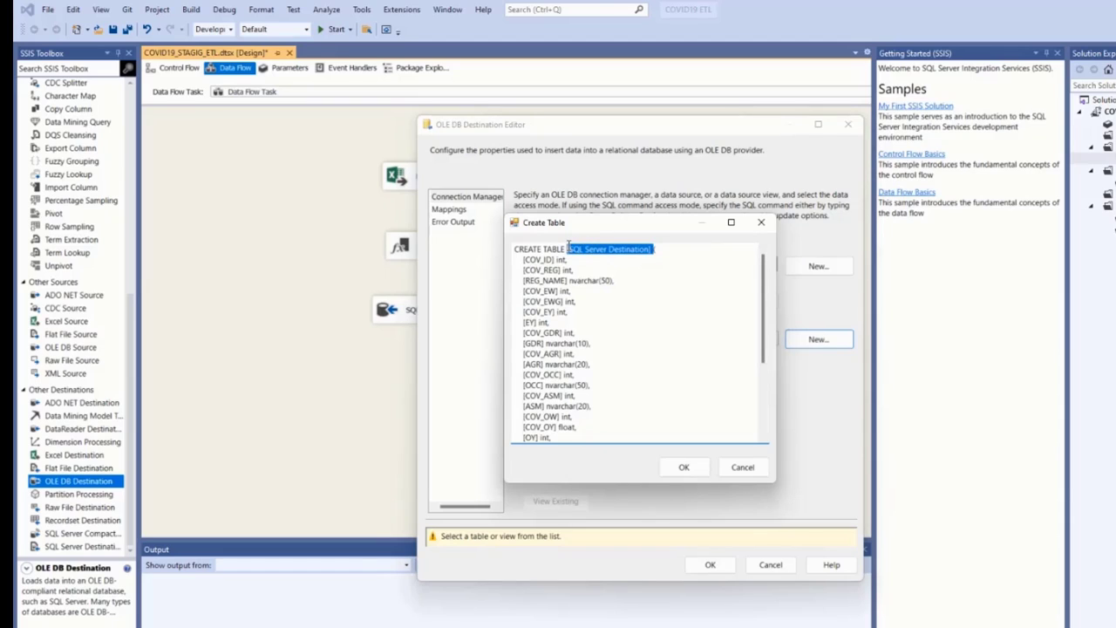
text(STAGING)
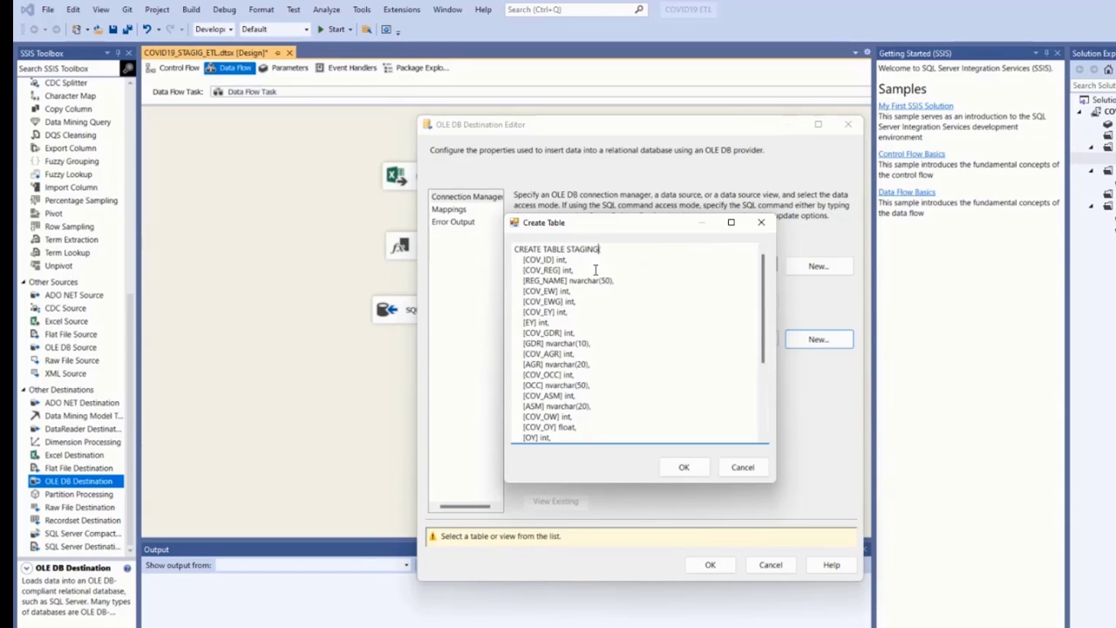
text(.c)
scroll(618, 373, down, 4)
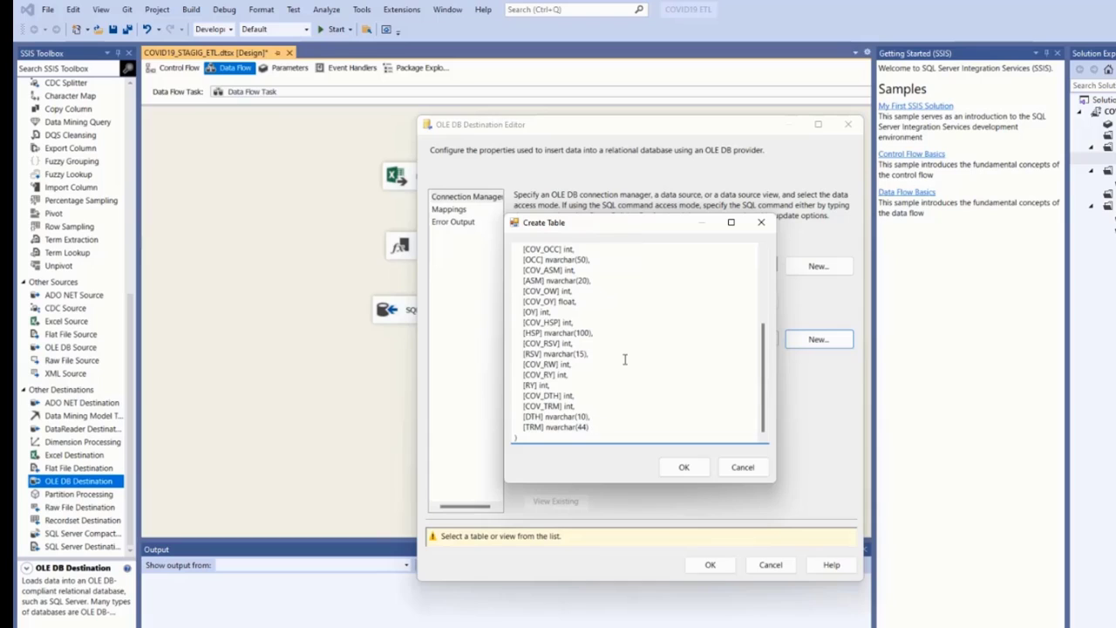
click(682, 468)
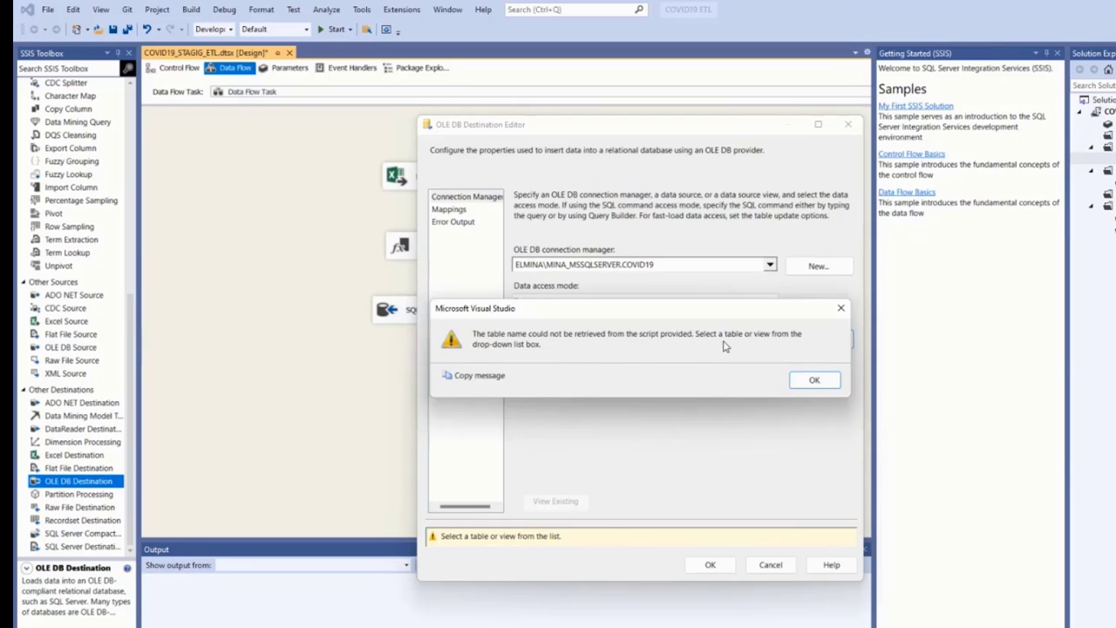
click(814, 380)
Select [STAGING].[COVID19] as the destination table, then review its column mappings and accept the destination settings.
click(772, 340)
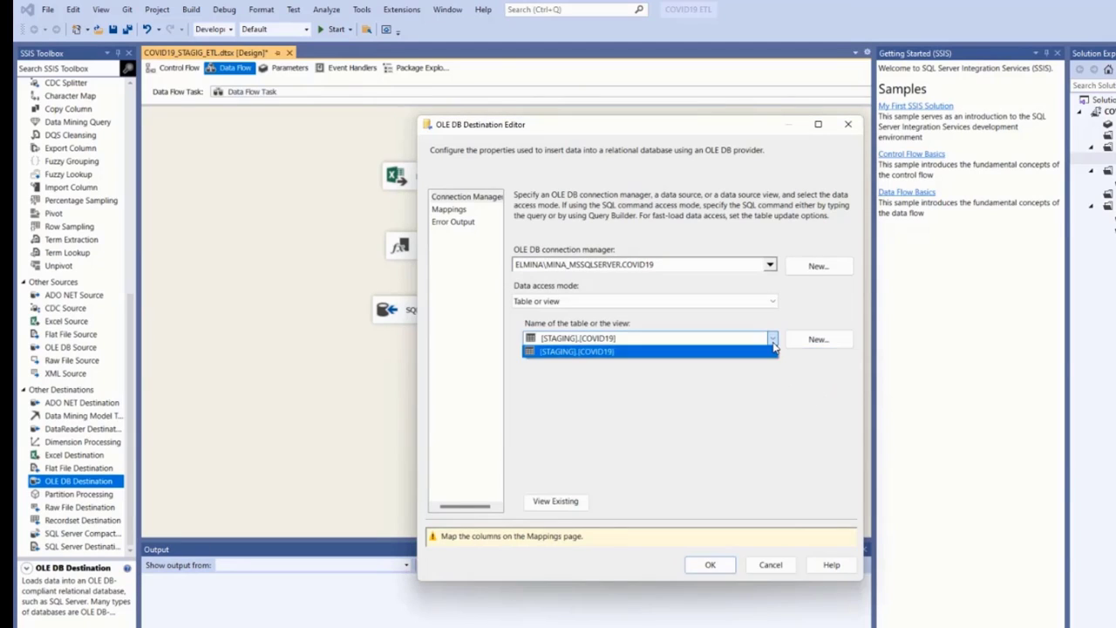
click(626, 352)
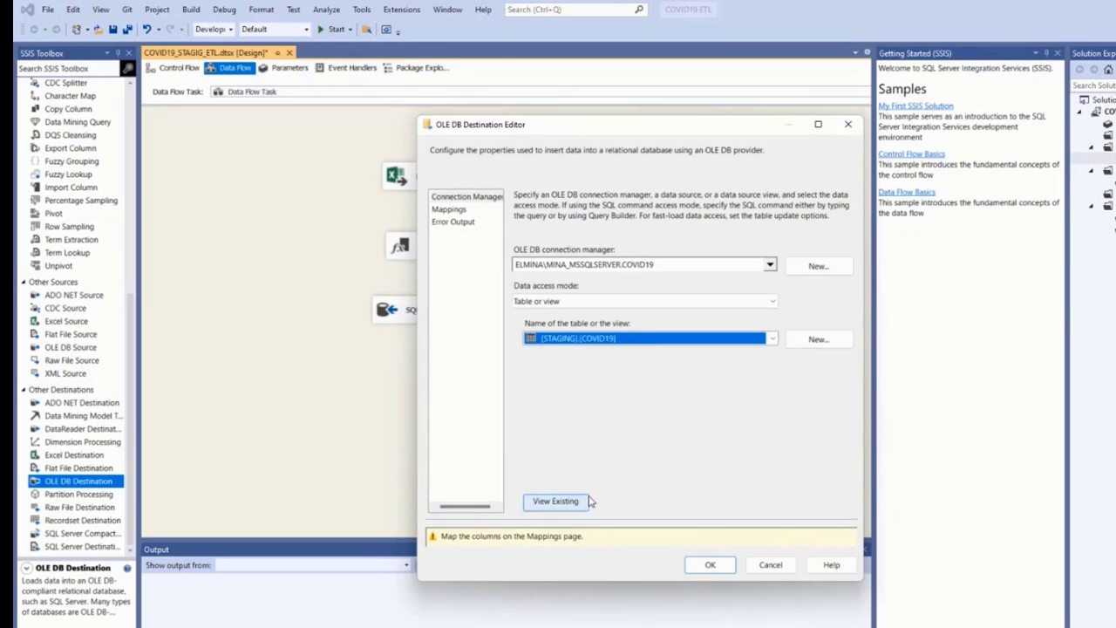
click(450, 210)
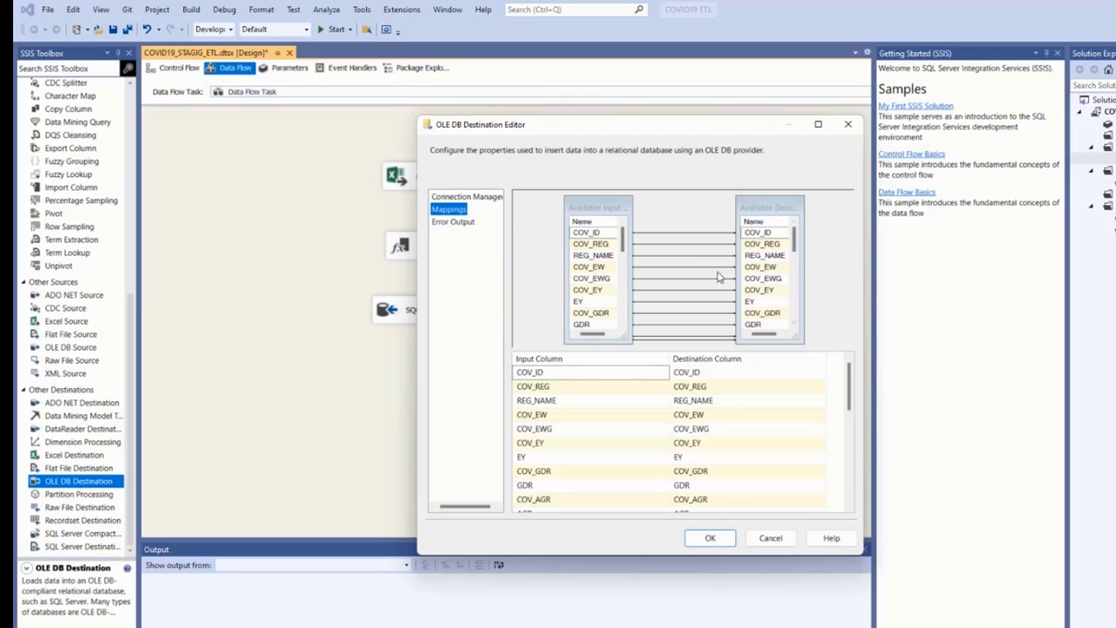
scroll(769, 303, down, 3)
scroll(769, 303, down, 3)
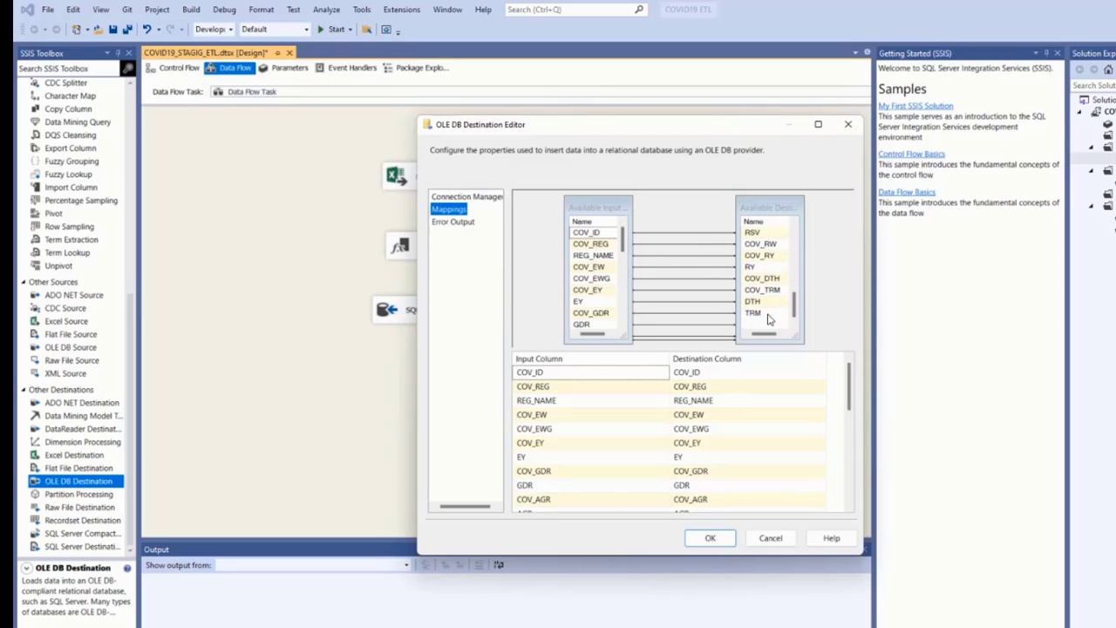
scroll(583, 292, down, 6)
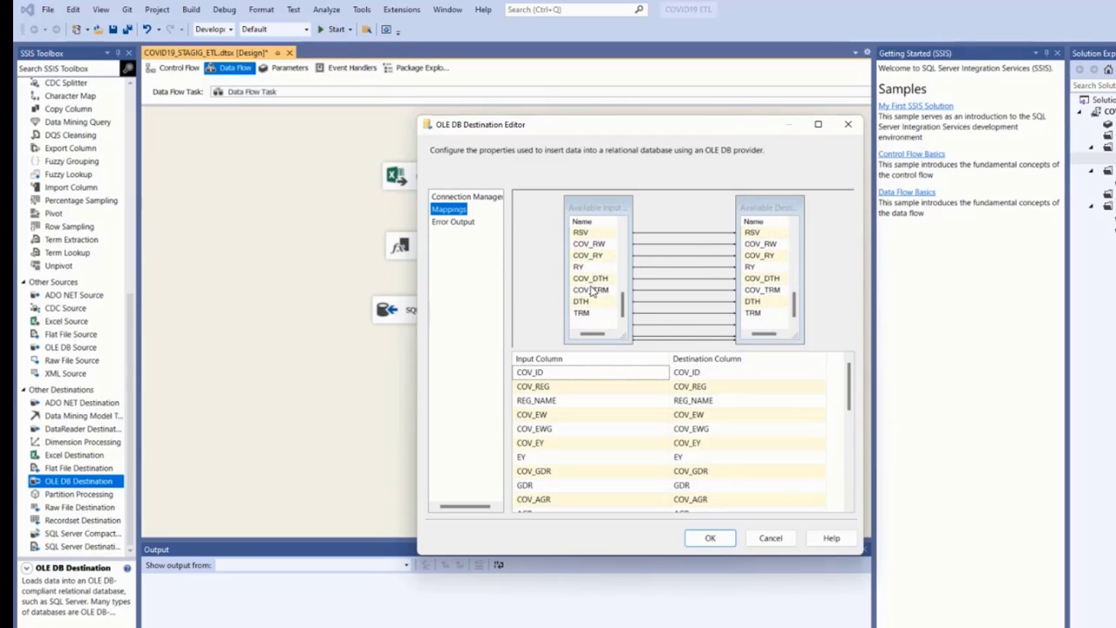
click(711, 539)
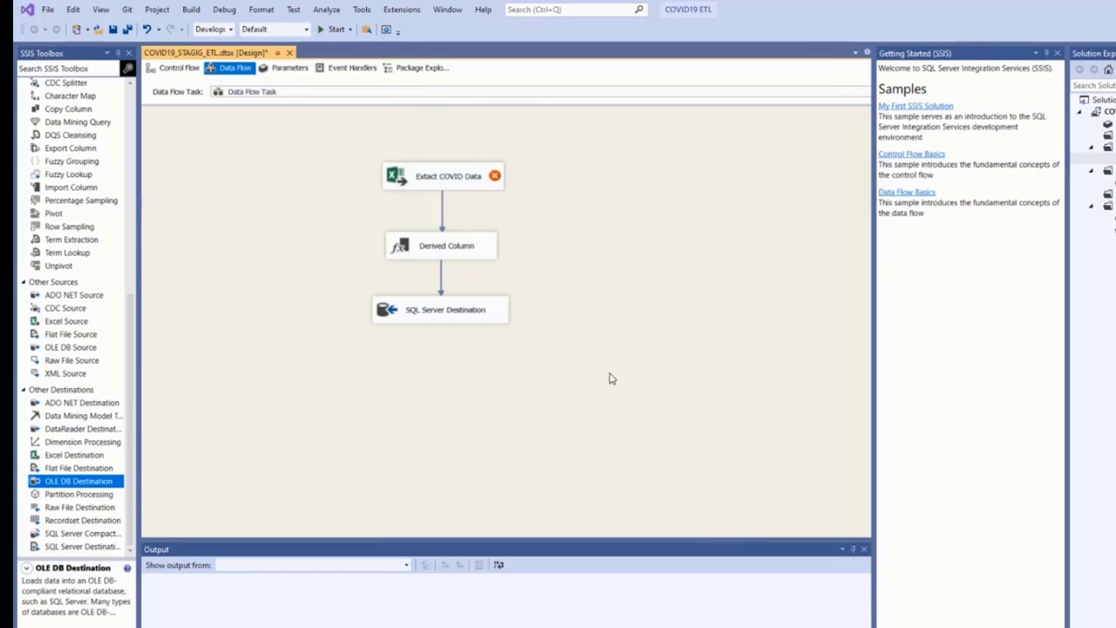
Inspect the error in the Extact COVID Data Excel source and close the COVID-19 source workbook in Excel.
click(442, 185)
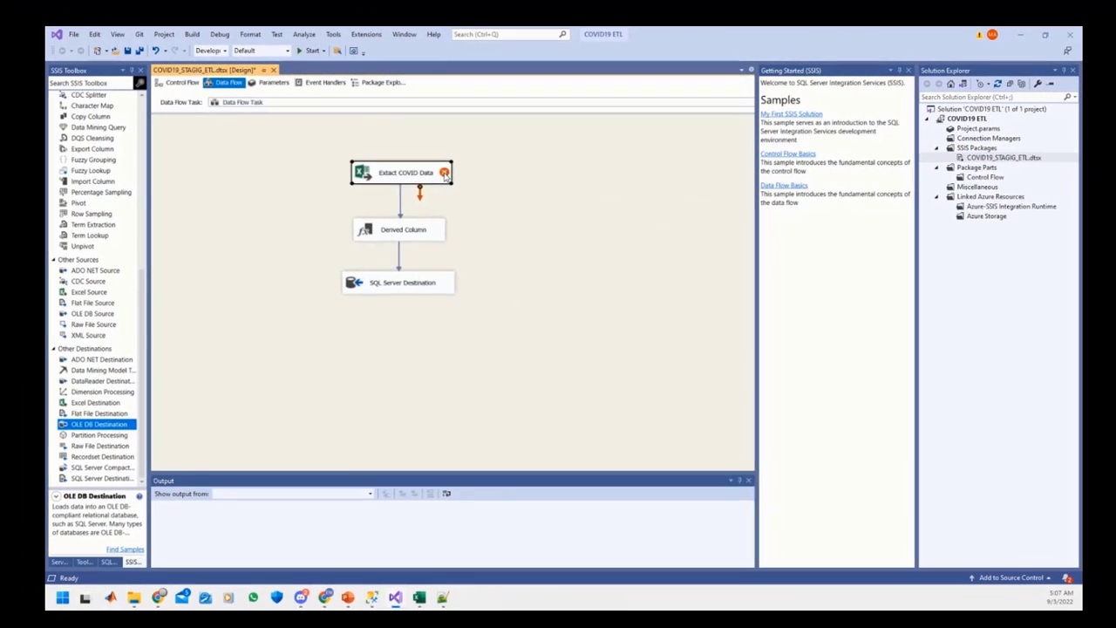
double_click(495, 177)
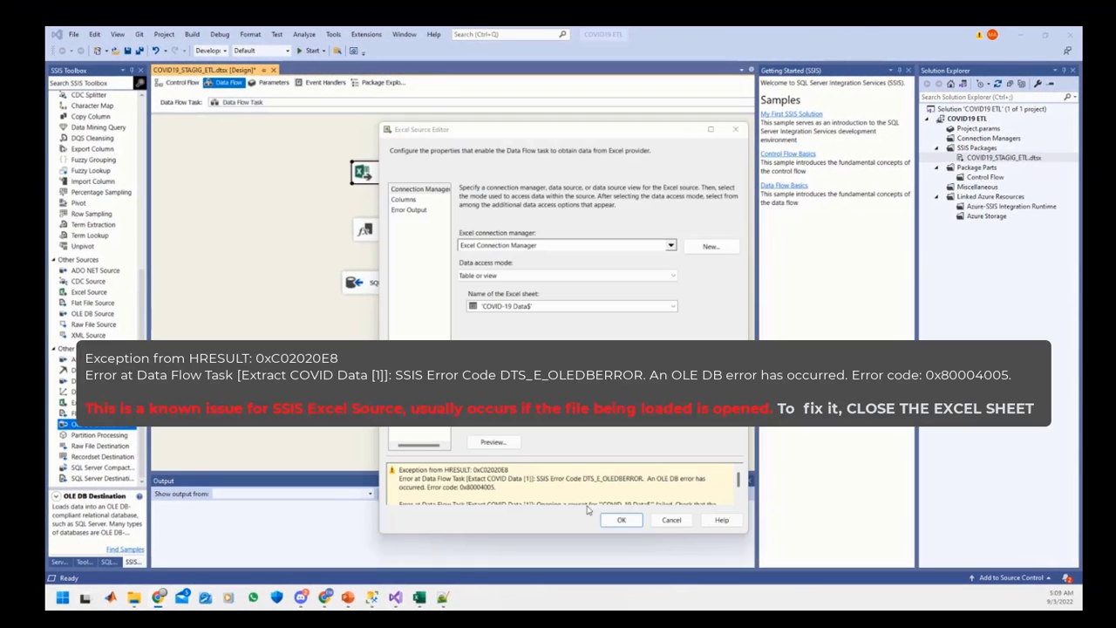
click(621, 519)
click(417, 601)
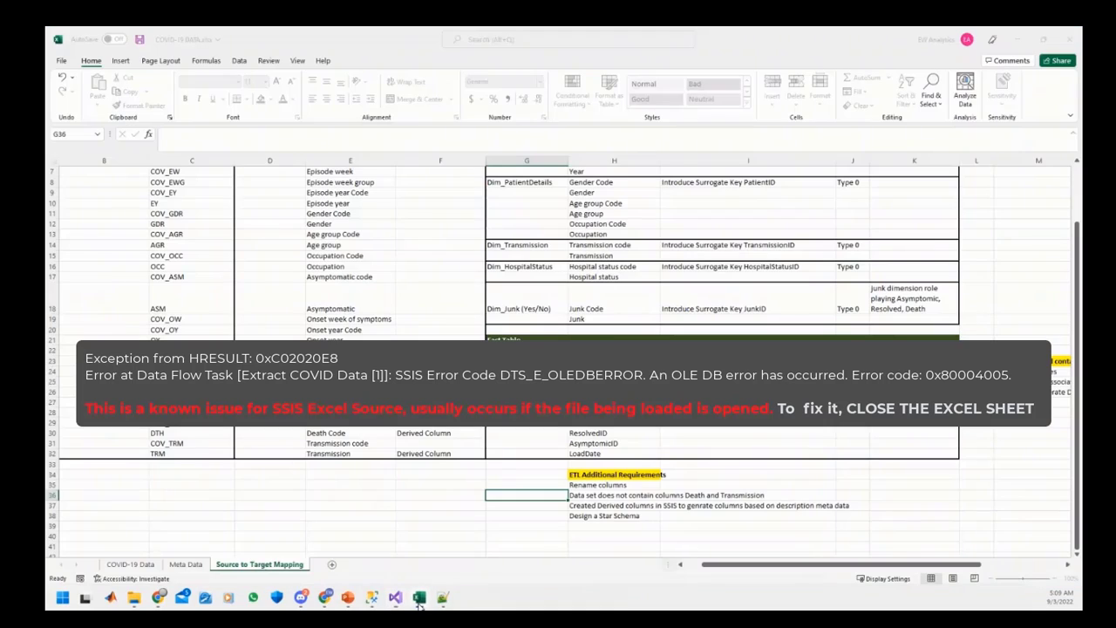
click(1071, 40)
click(567, 334)
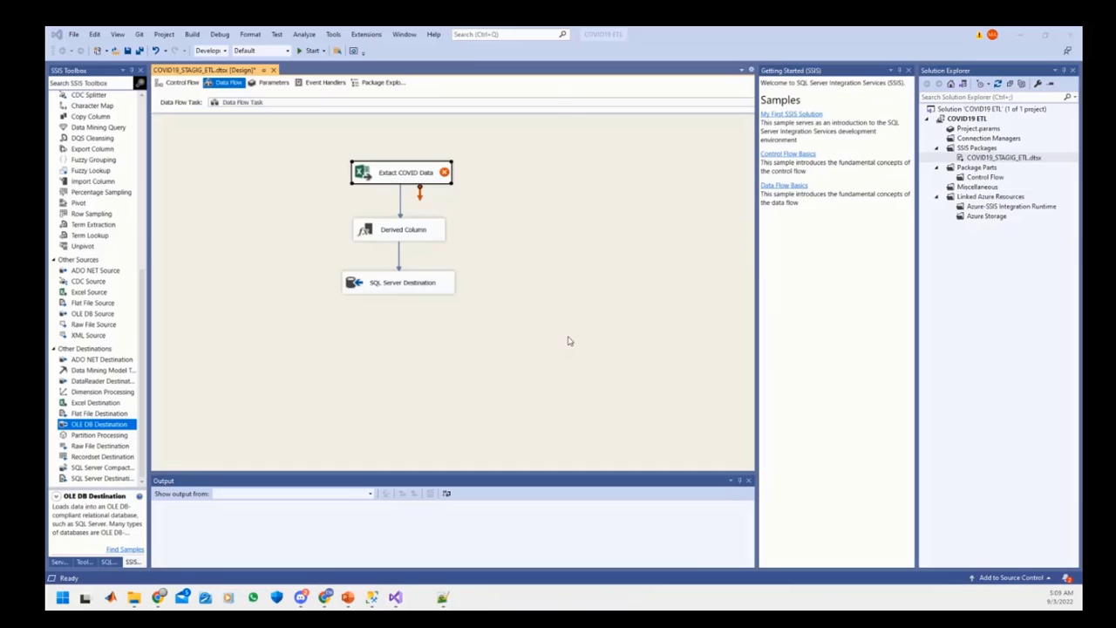
Execute the Data Flow Task from the package's control flow to load the staging table.
click(178, 85)
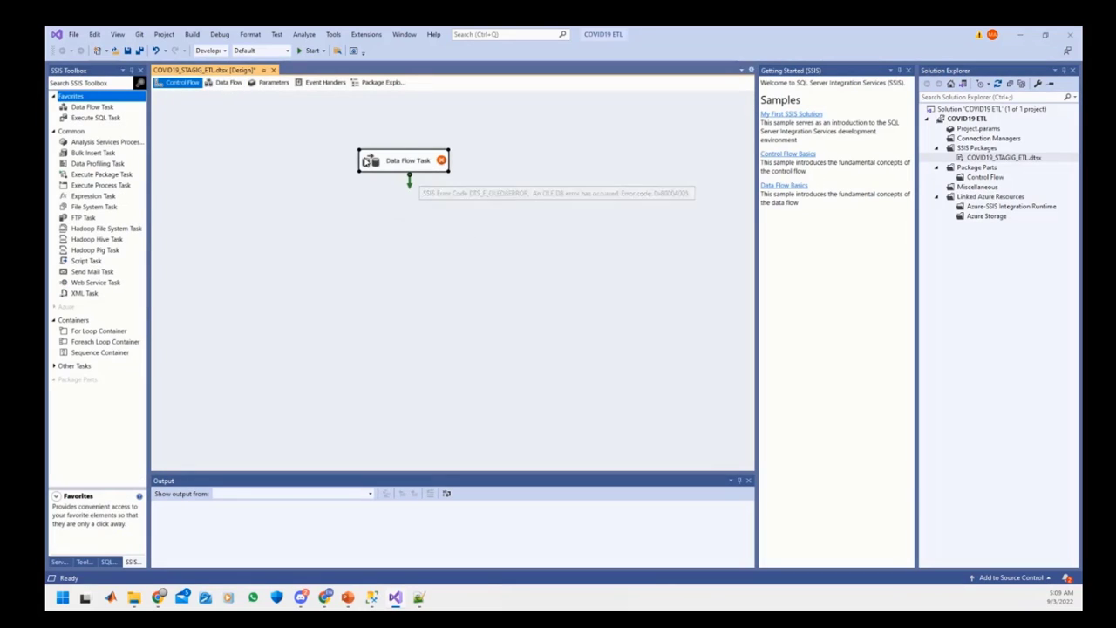
right_click(363, 159)
click(409, 259)
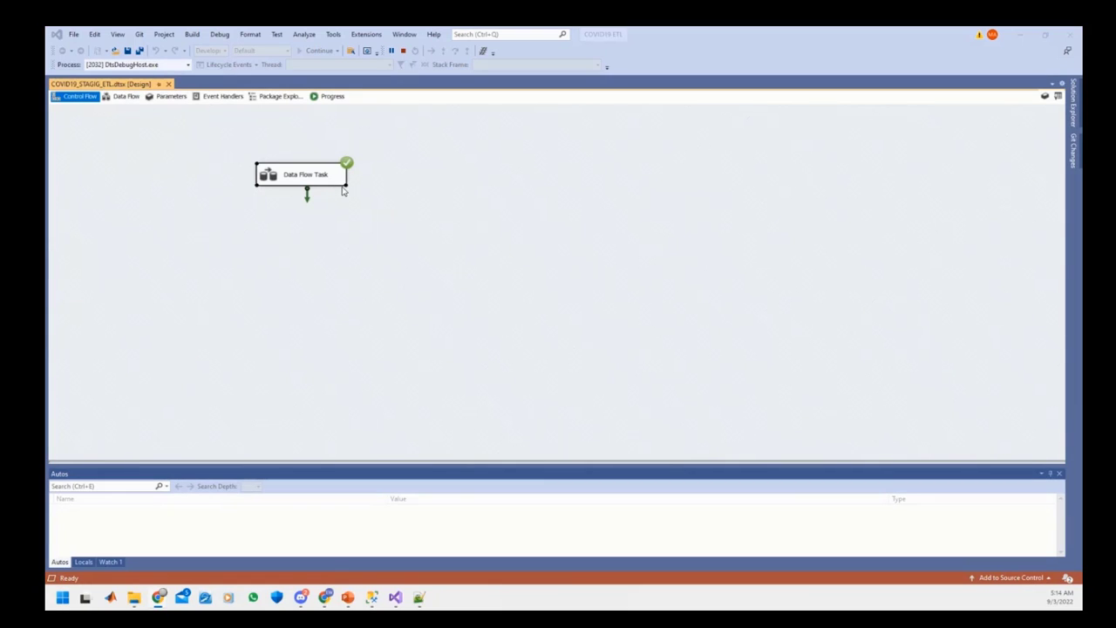
click(342, 185)
Switch to SQL Server Management Studio and write SELECT * FROM [STAGING].[COVID19] in a new query on the COVID19 database.
click(372, 598)
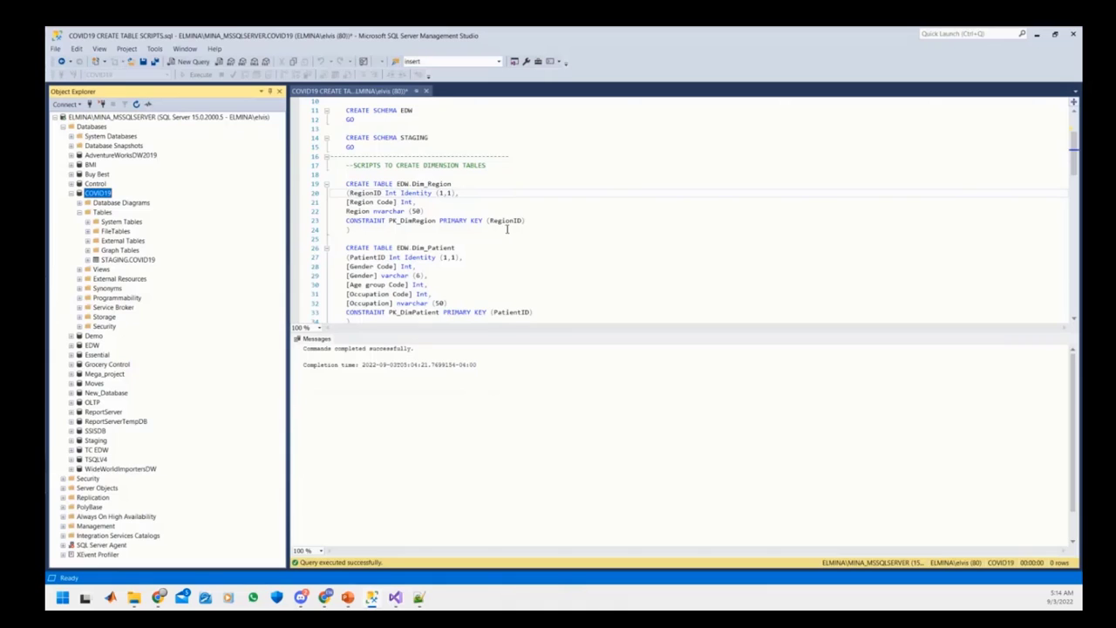
scroll(506, 230, down, 5)
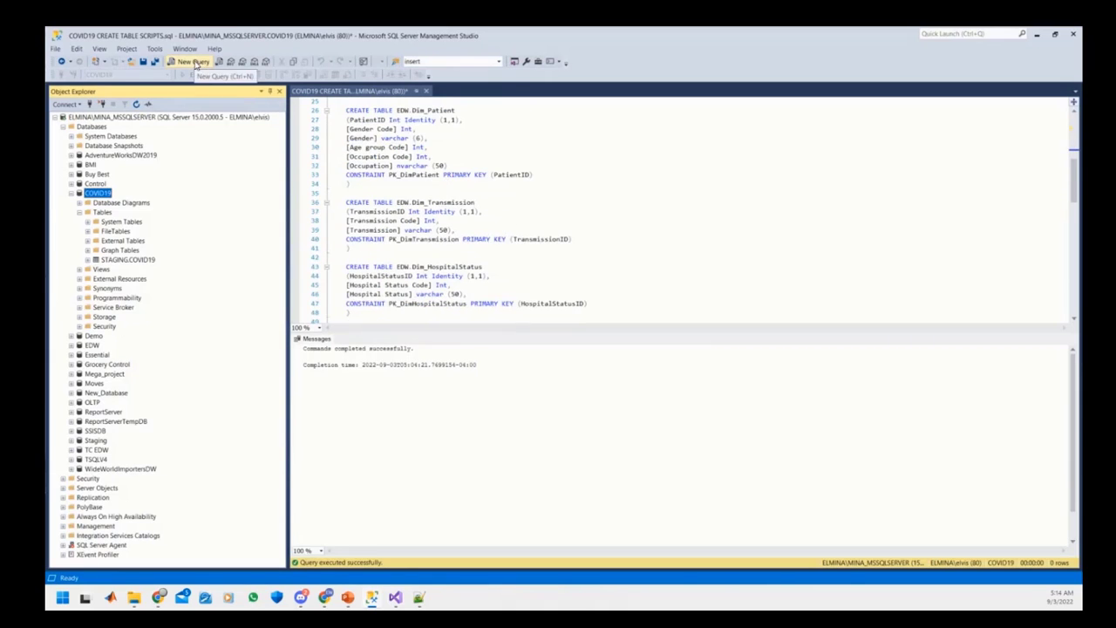
click(194, 61)
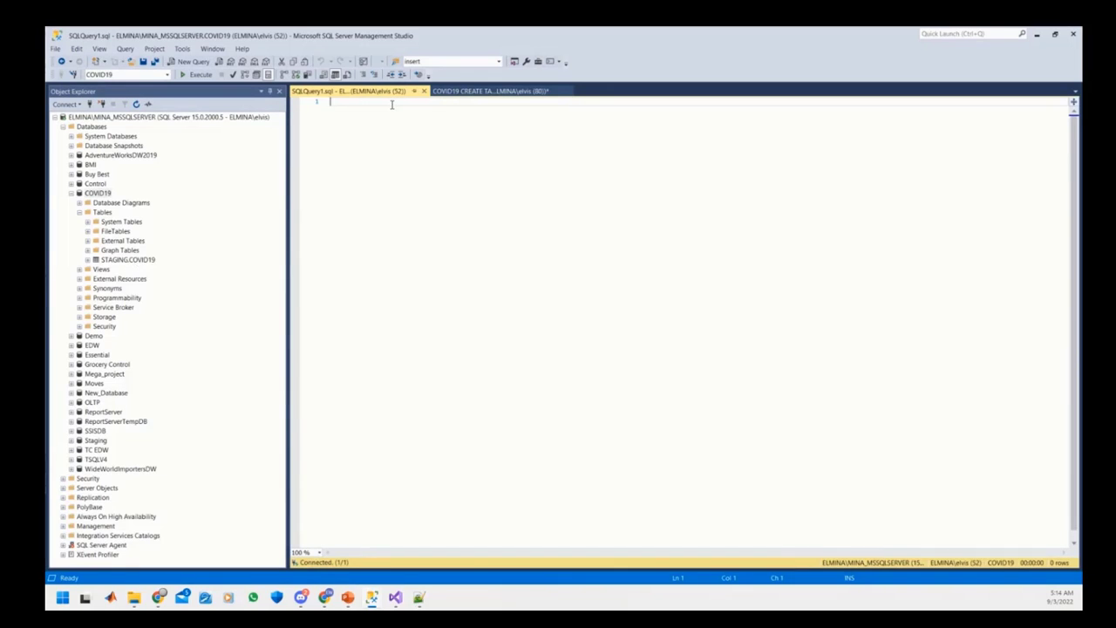
text(SELECT )
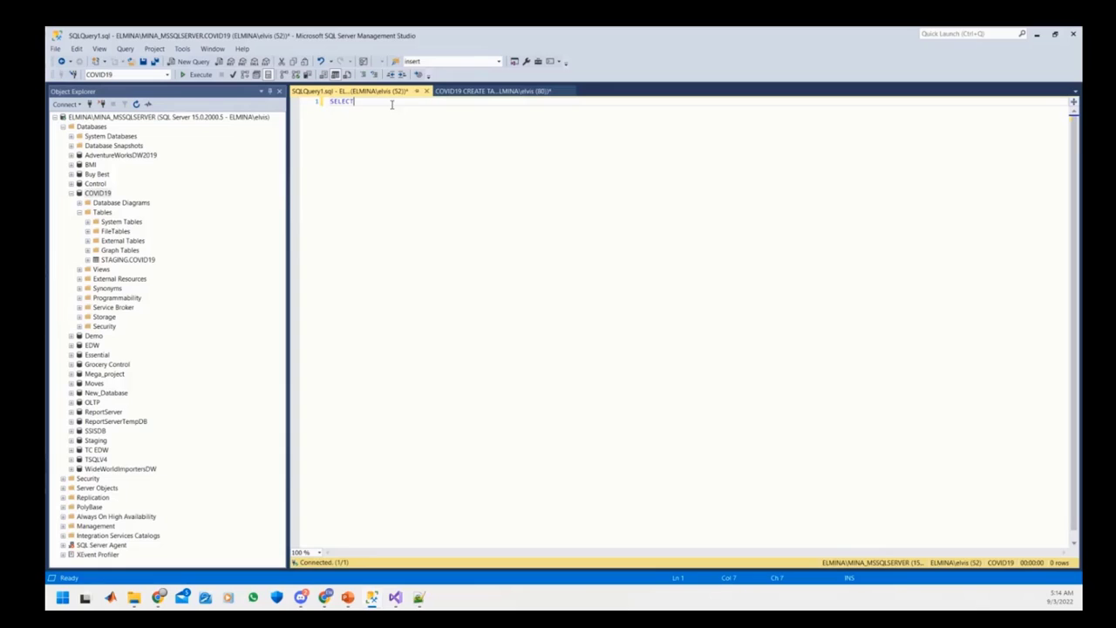
text(* FROM)
drag(129, 260, 427, 113)
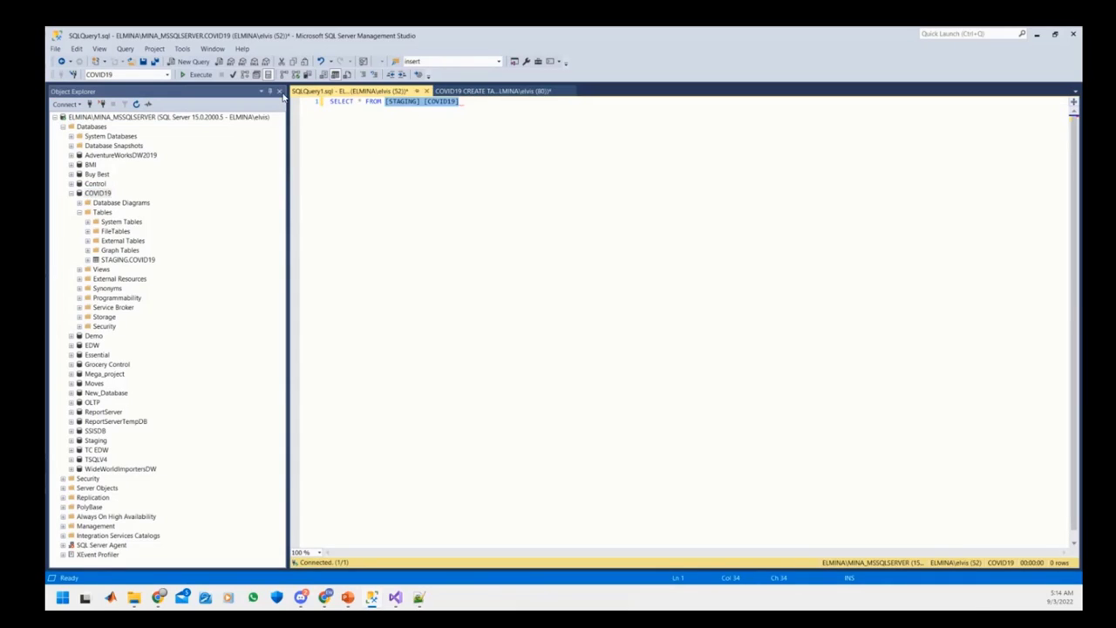
Run the complete SELECT statement on the staging table and examine the returned rows and columns.
click(188, 75)
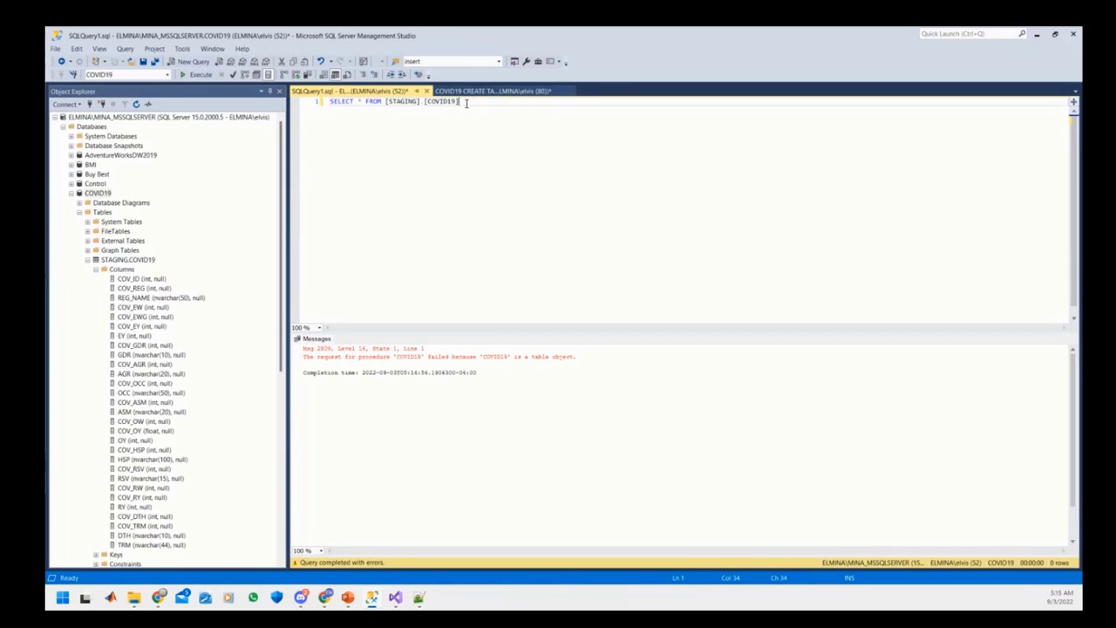
triple_click(467, 102)
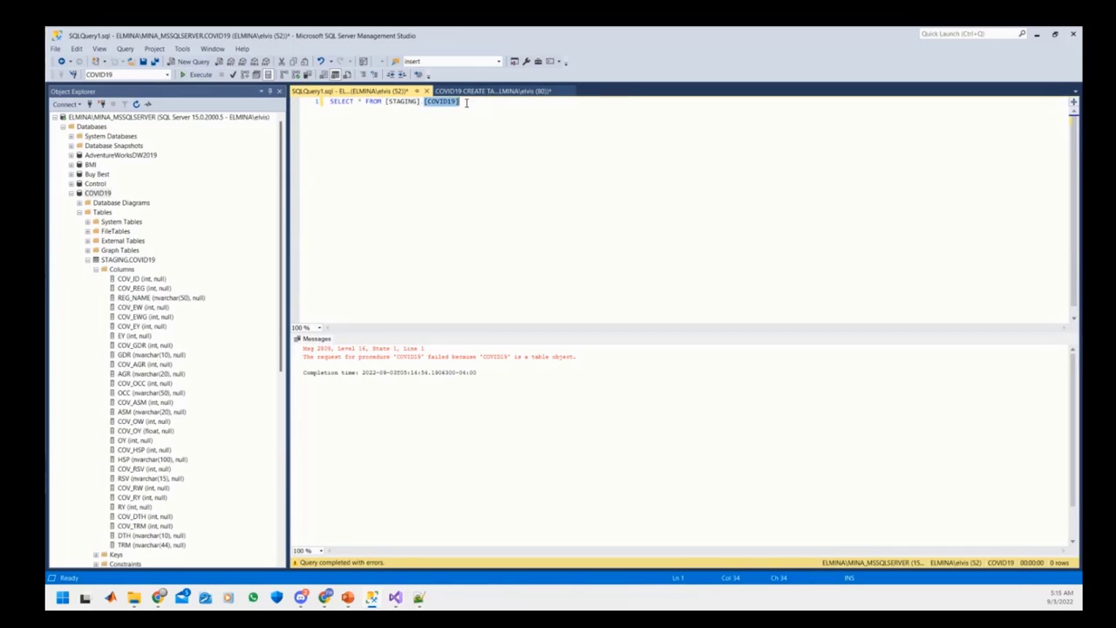
click(199, 74)
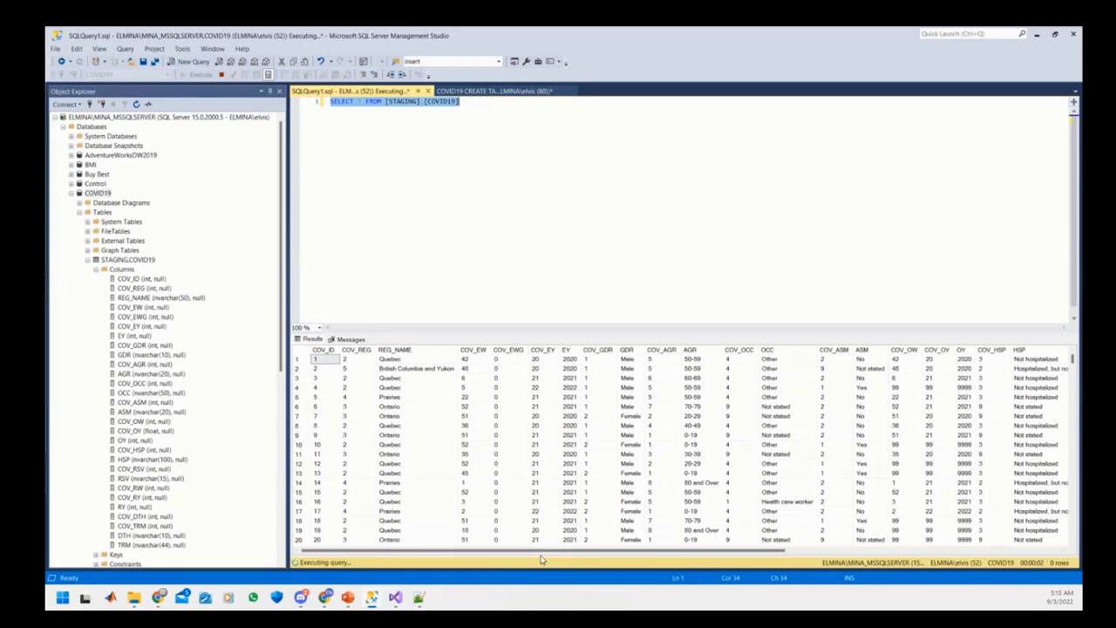
drag(541, 555, 760, 571)
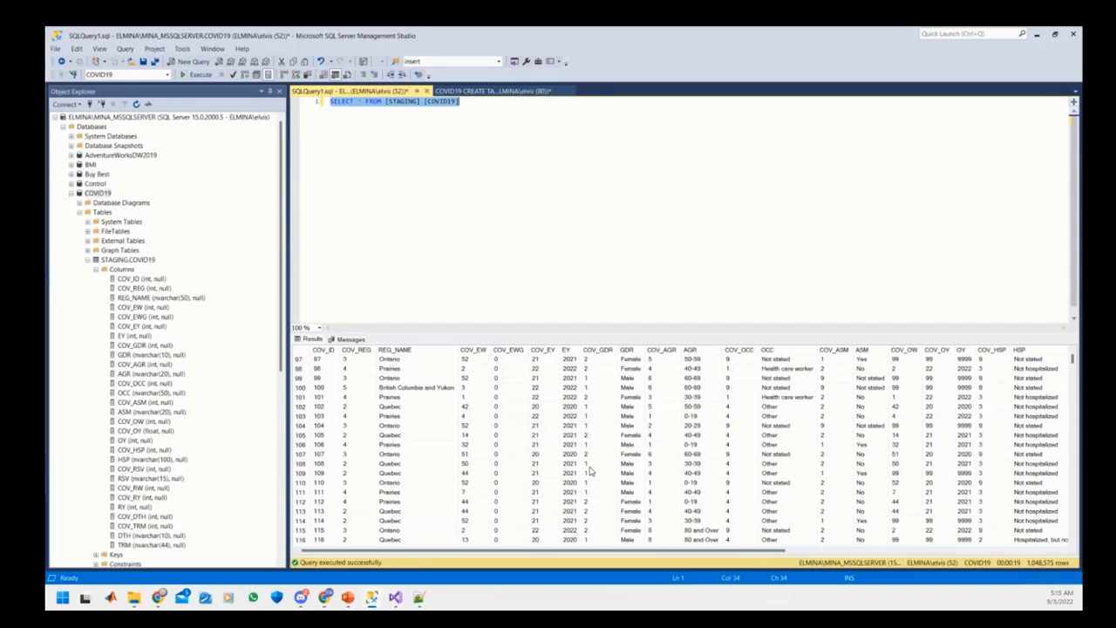
Collapse the STAGING.COVID19 table's columns, the Tables folder and the COVID19 database in the object tree.
click(96, 268)
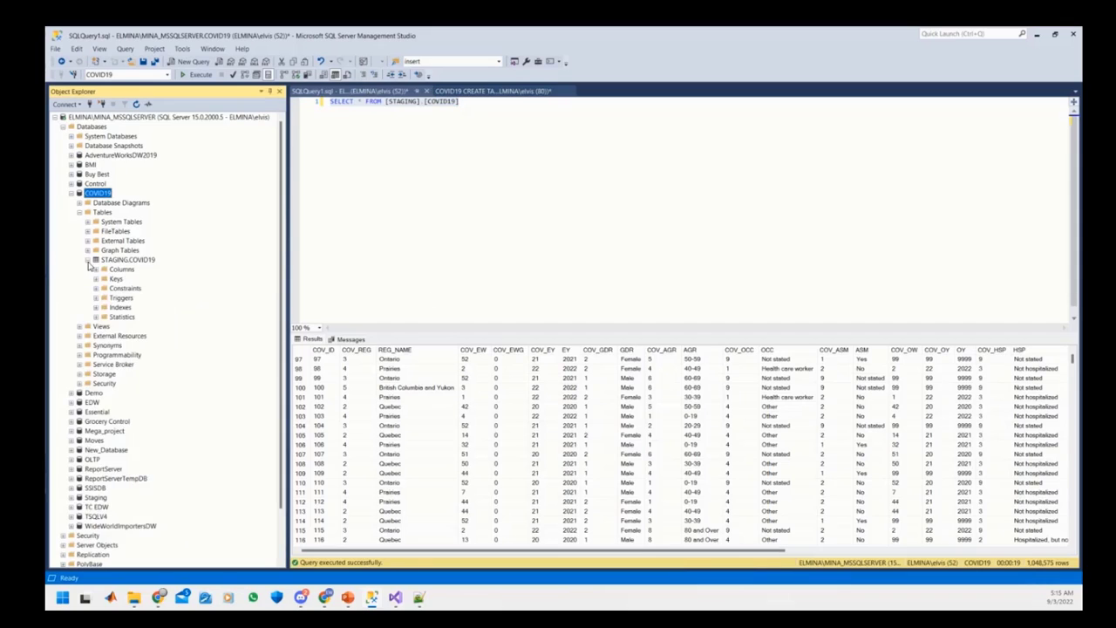
click(87, 259)
click(78, 212)
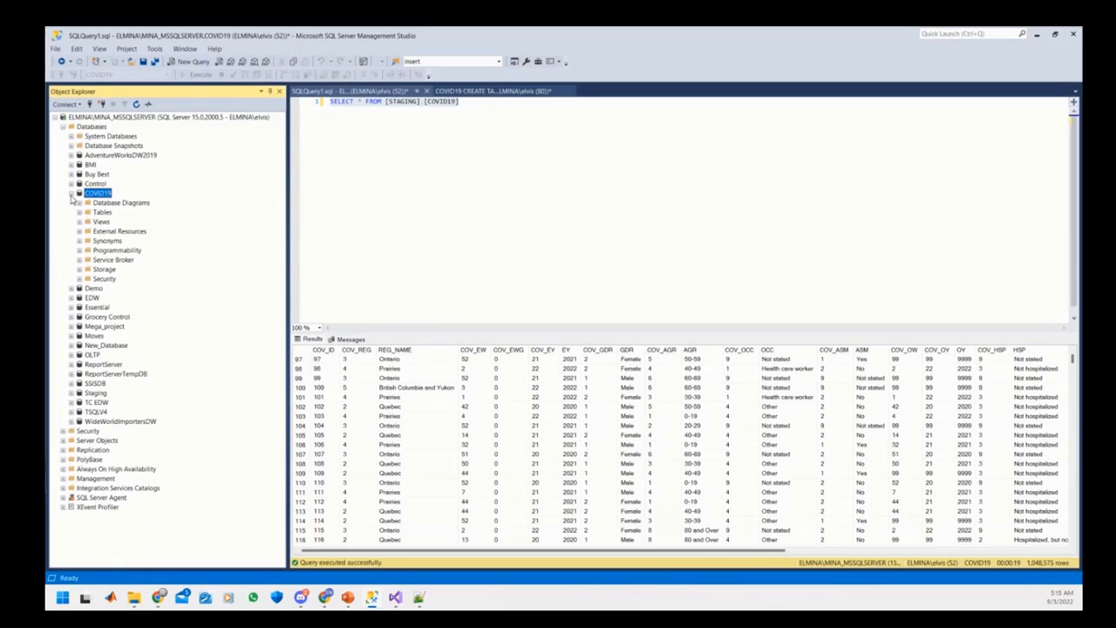
click(71, 193)
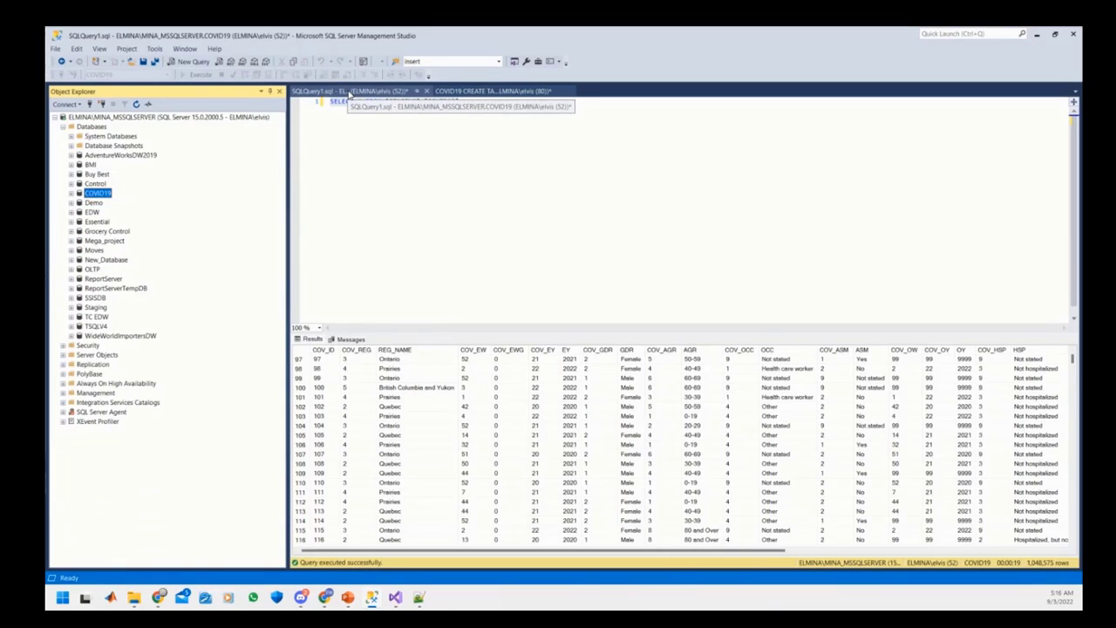
Return to the COVID19 CREATE TABLE SCRIPTS query and enlarge its script area to review the EDW dimension table definitions.
click(349, 92)
key(ctrl+a)
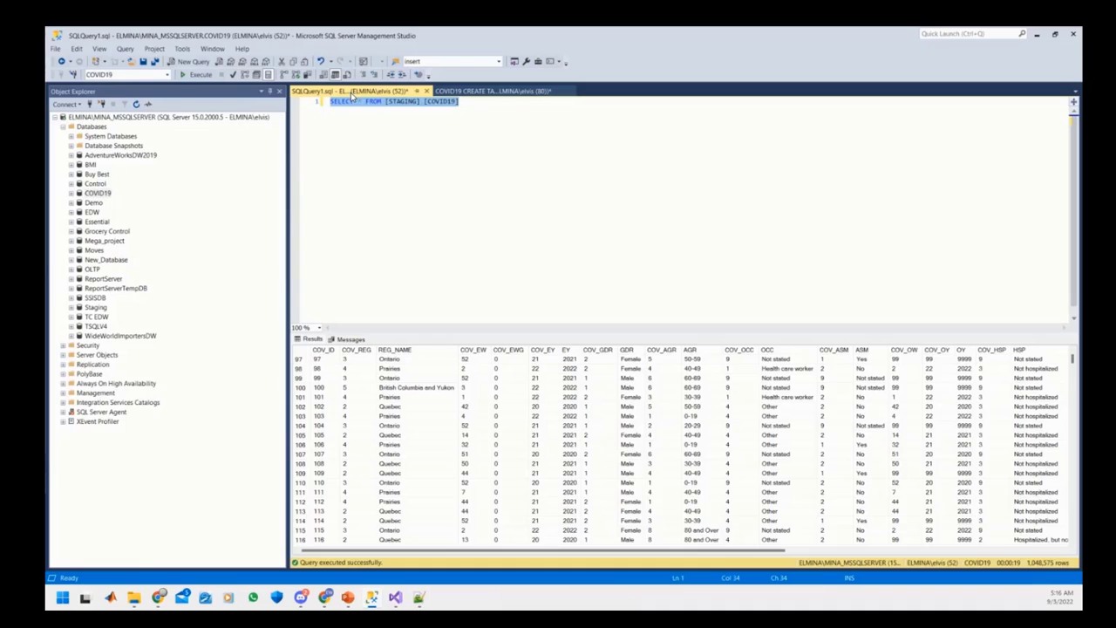
click(462, 101)
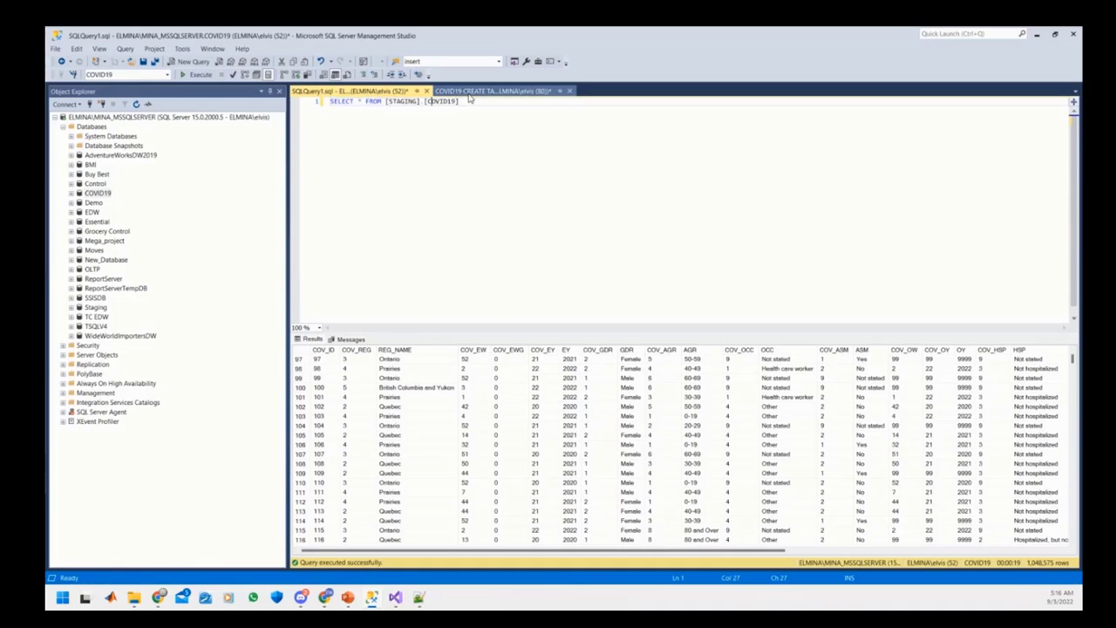
click(492, 91)
drag(497, 330, 483, 385)
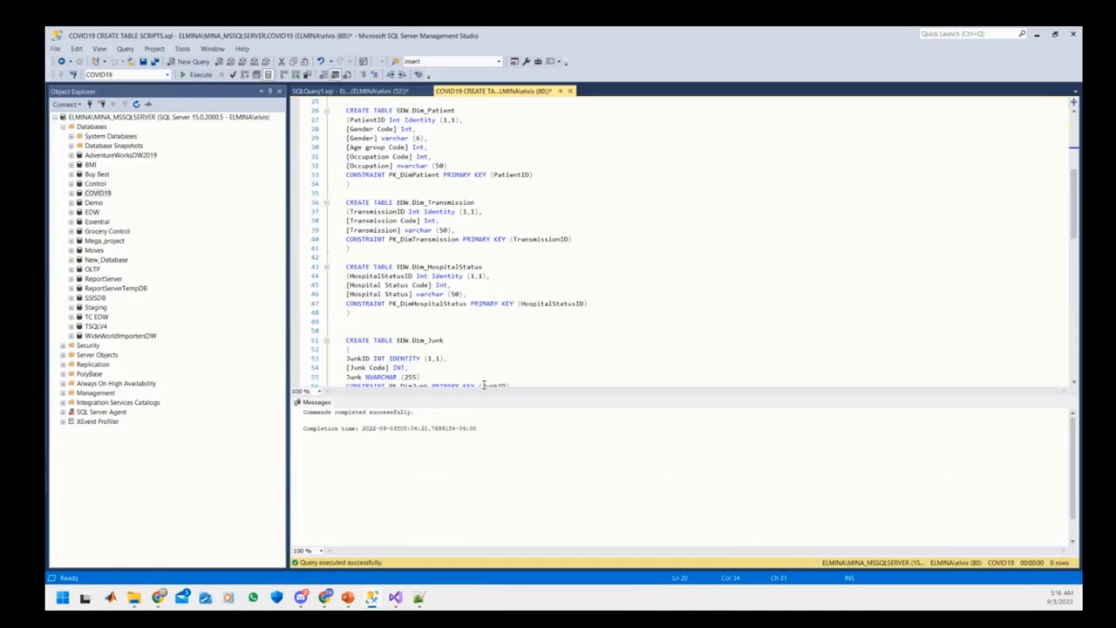
scroll(474, 309, up, 6)
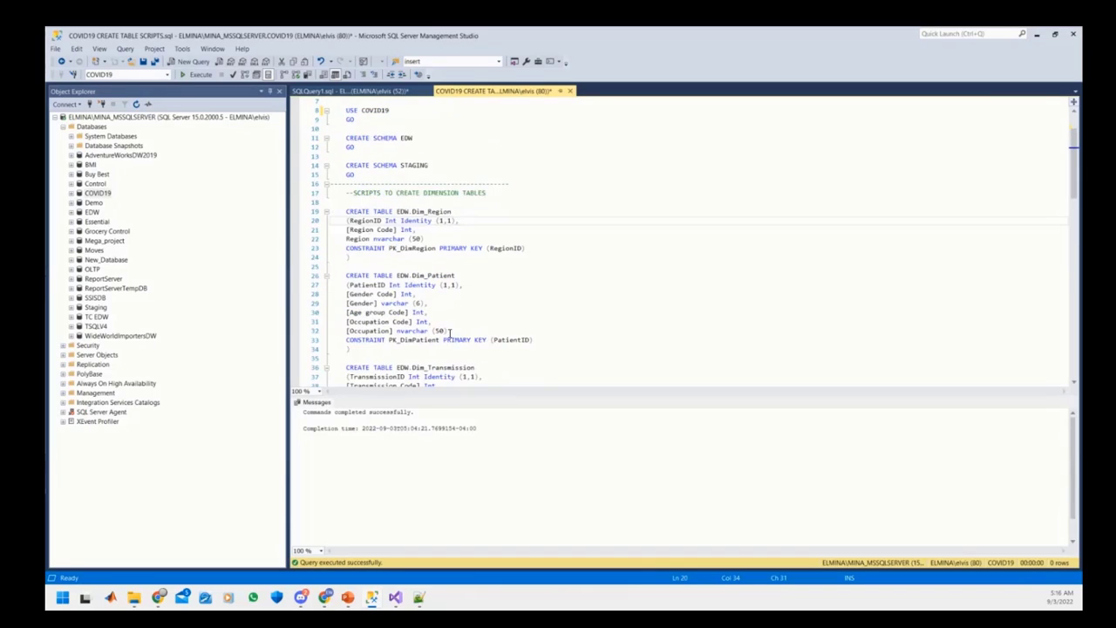